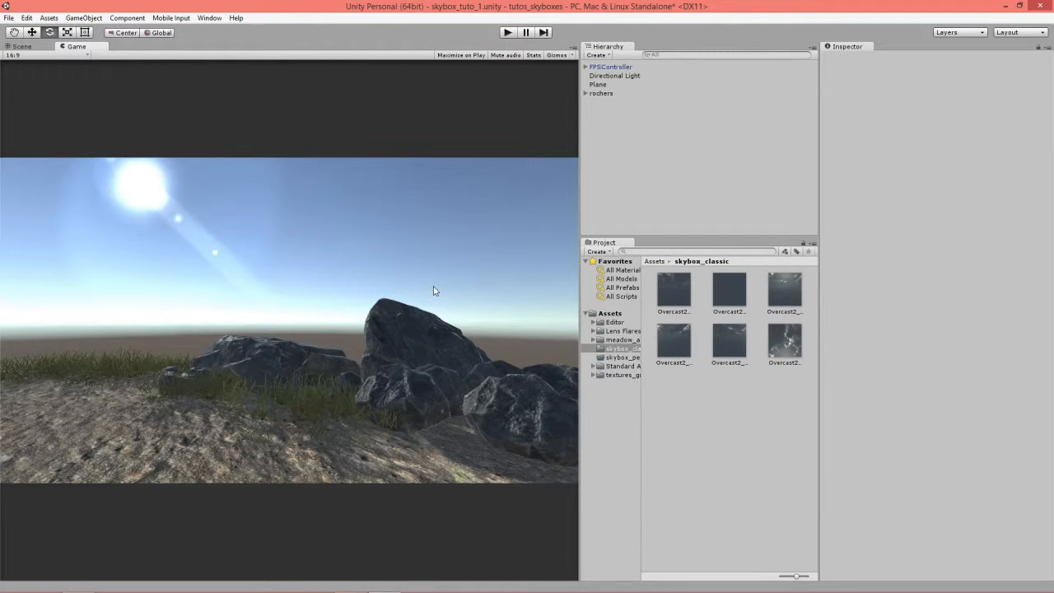
# Create a new material named skybox_proc in the skybox_classic folder
pyautogui.rightClick(715, 416)
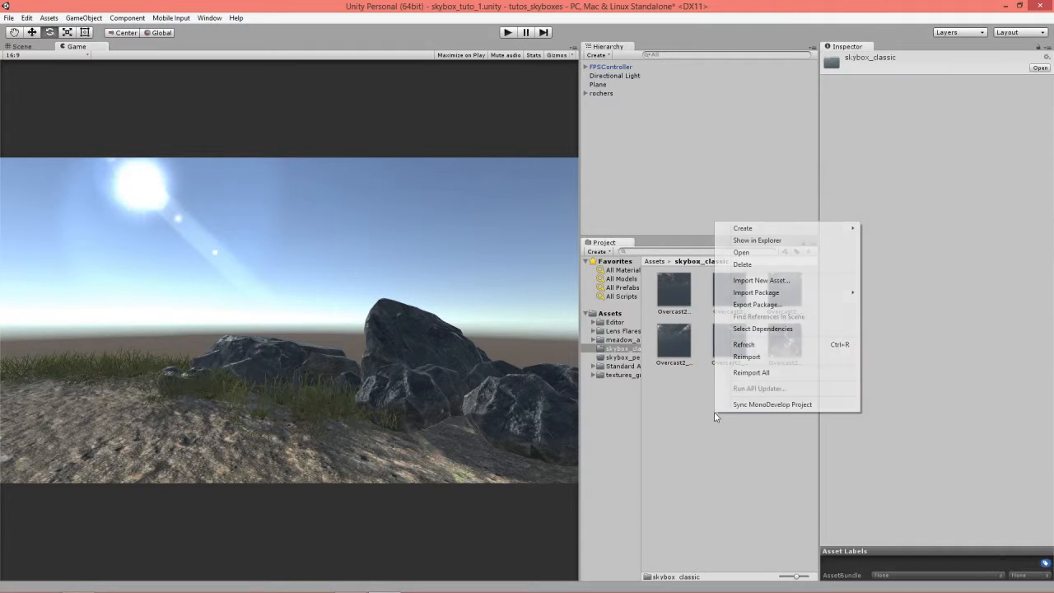
pyautogui.moveTo(751, 231)
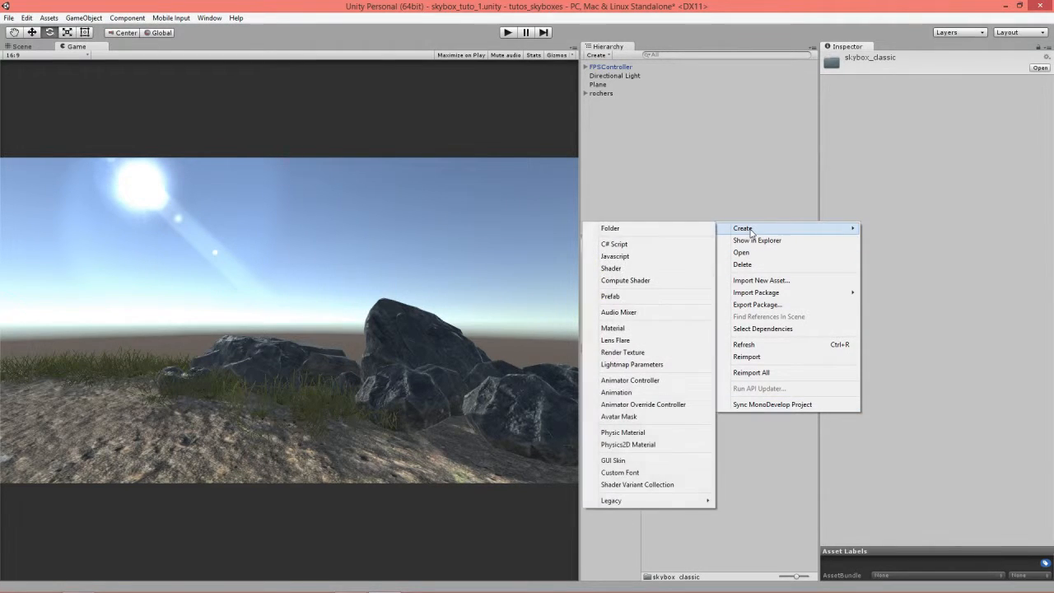
pyautogui.click(639, 329)
pyautogui.write('skybo')
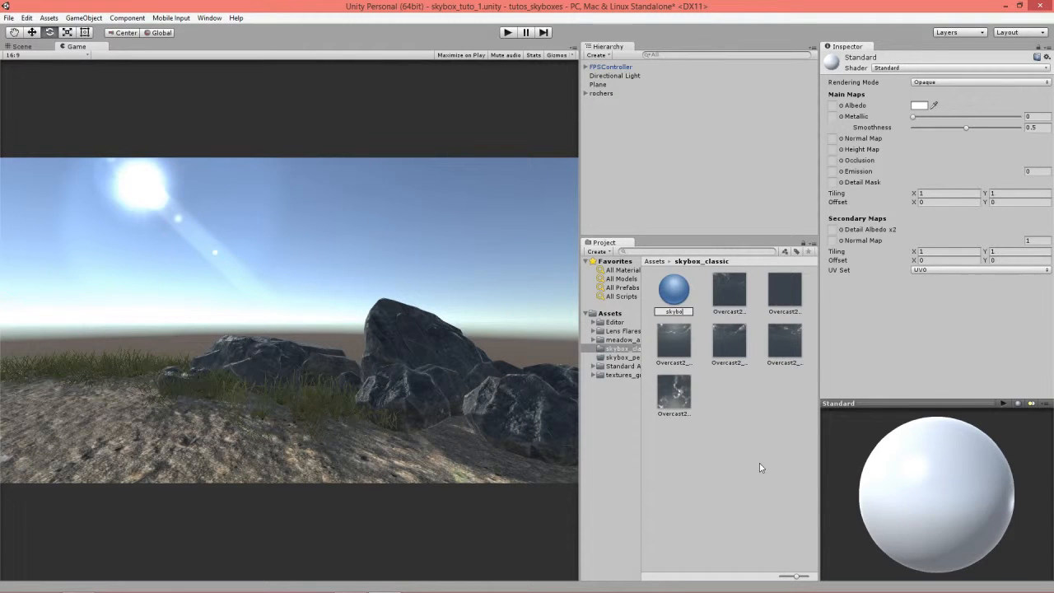
pyautogui.write('x_proc')
pyautogui.press('Return')
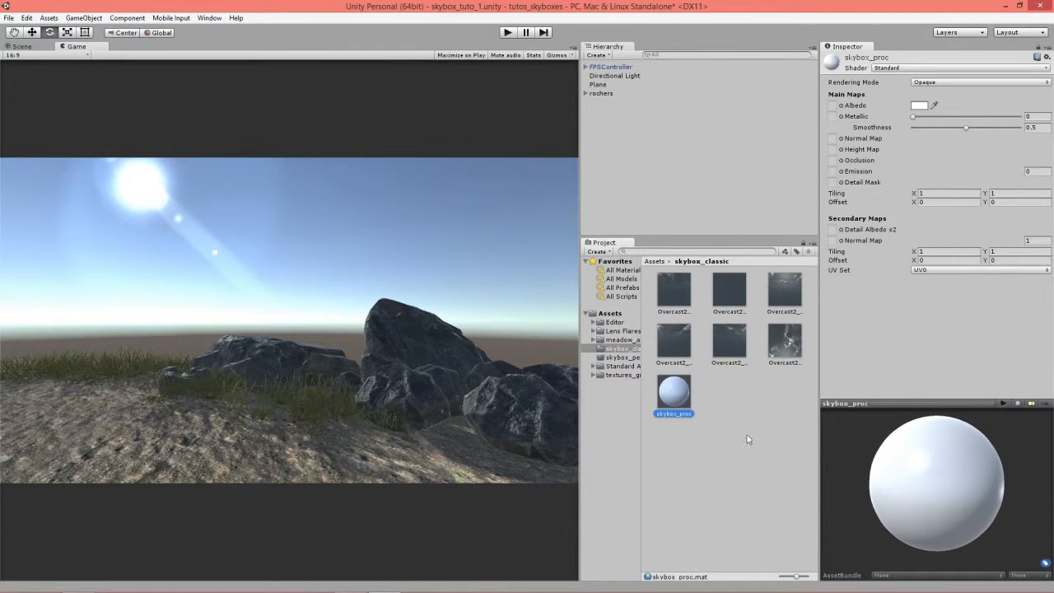
# Change the skybox_proc material's shader to Skybox/Procedural
pyautogui.click(935, 70)
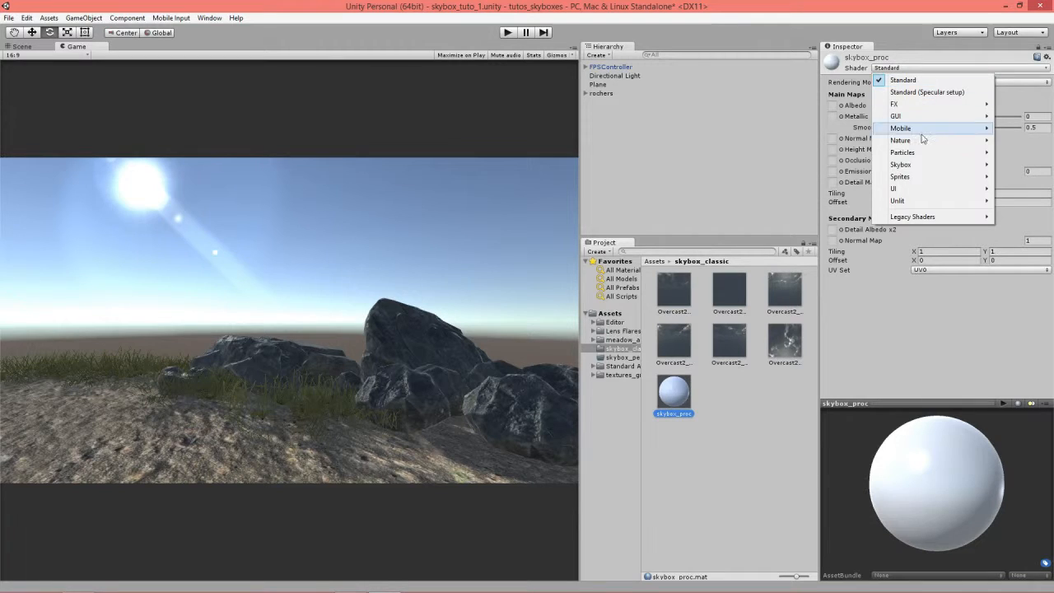
pyautogui.moveTo(920, 166)
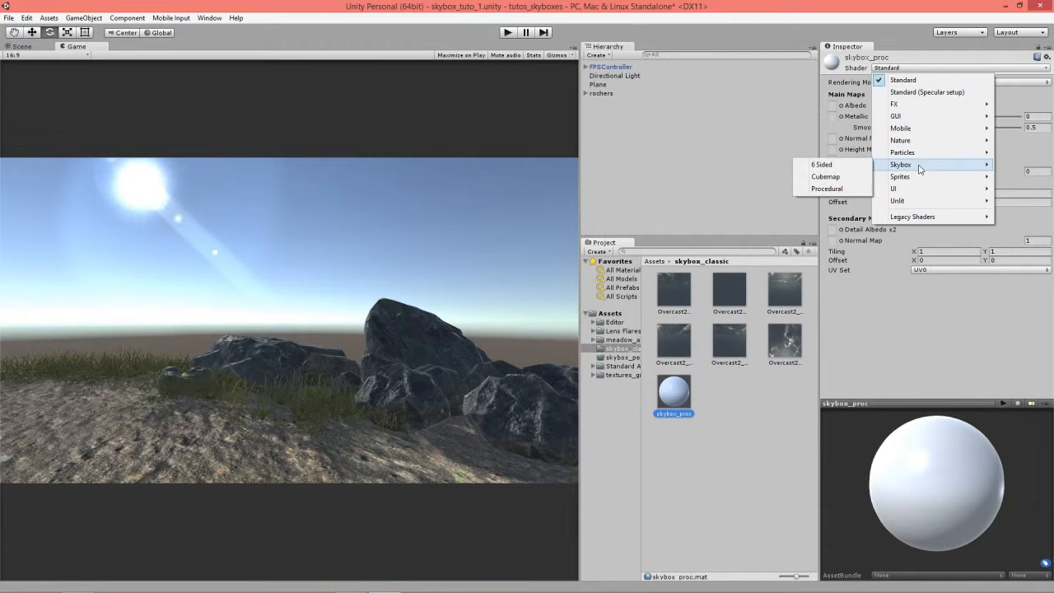
pyautogui.click(836, 189)
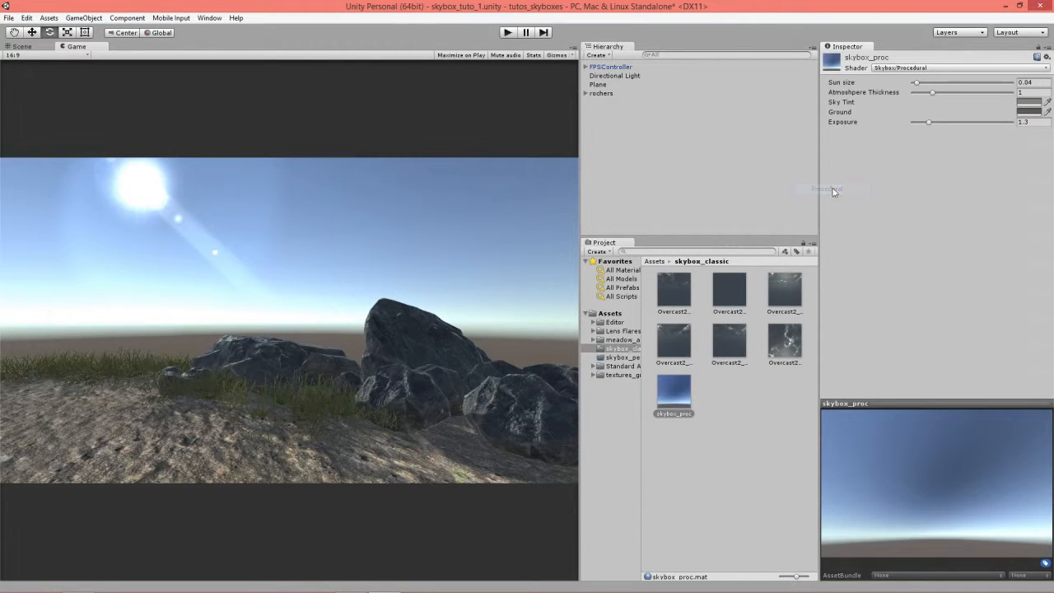
# Assign the skybox_proc material as the scene's skybox in the environment lighting settings, and close the lighting settings
pyautogui.click(210, 19)
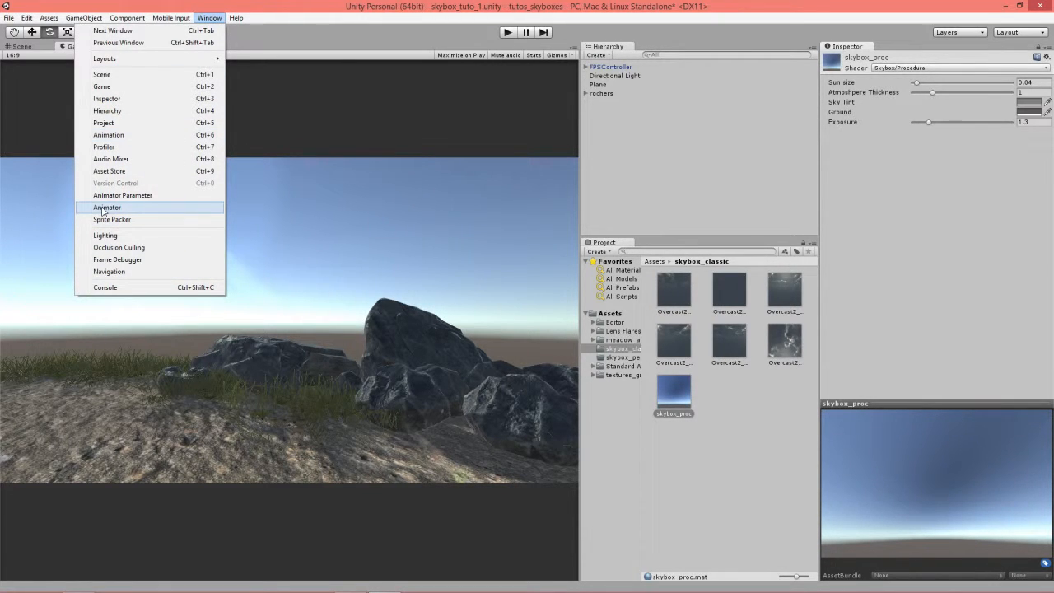
pyautogui.click(106, 236)
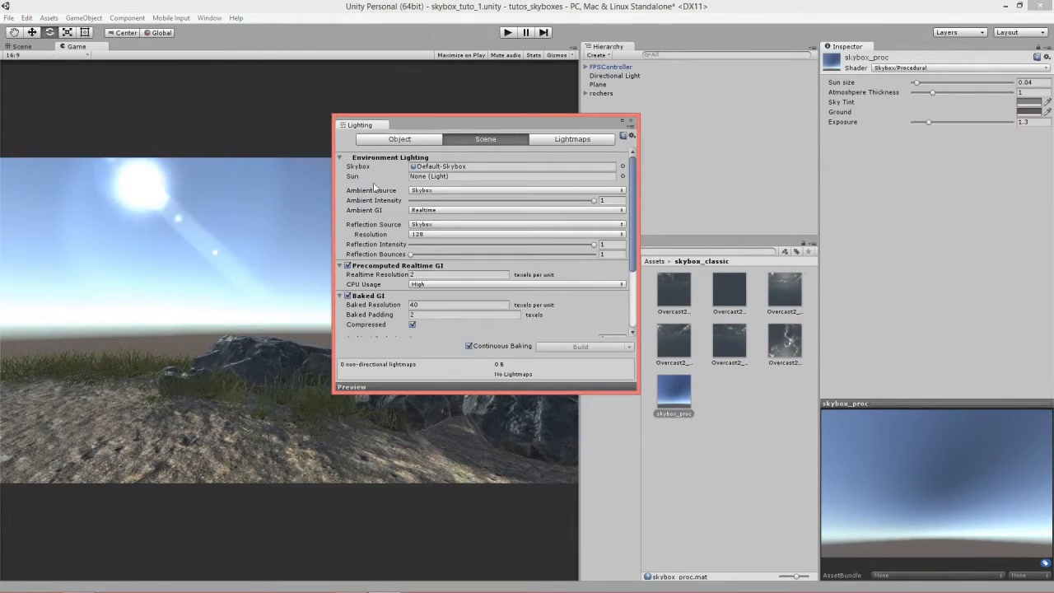
pyautogui.click(622, 166)
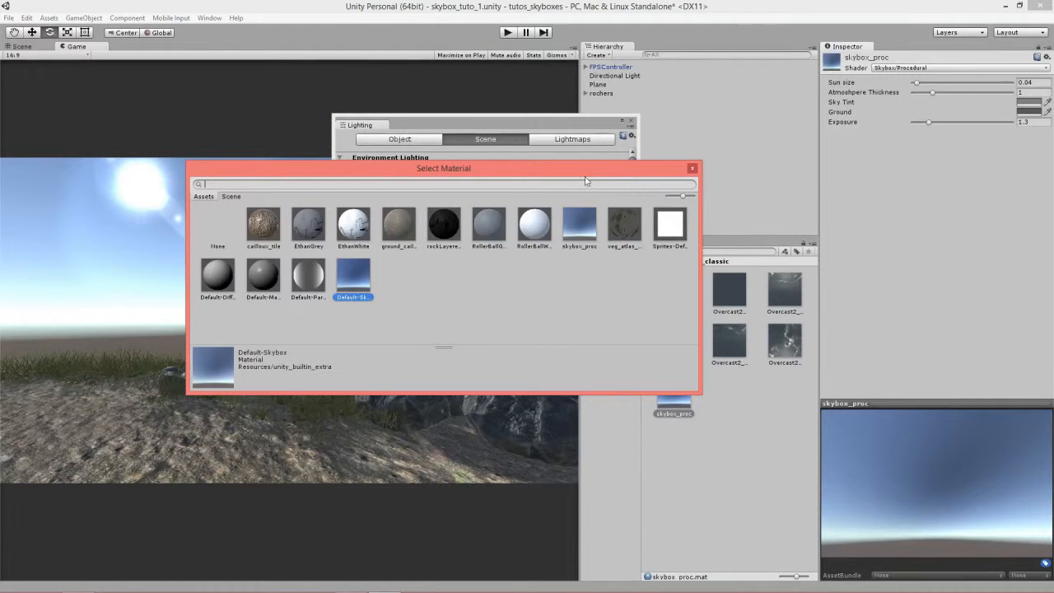
pyautogui.click(588, 216)
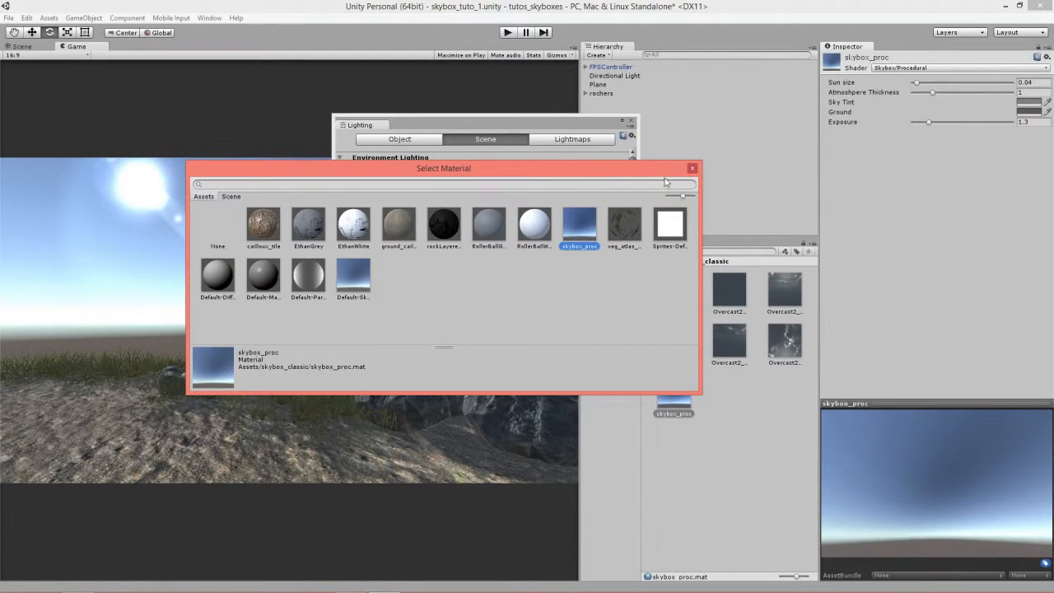
pyautogui.click(693, 169)
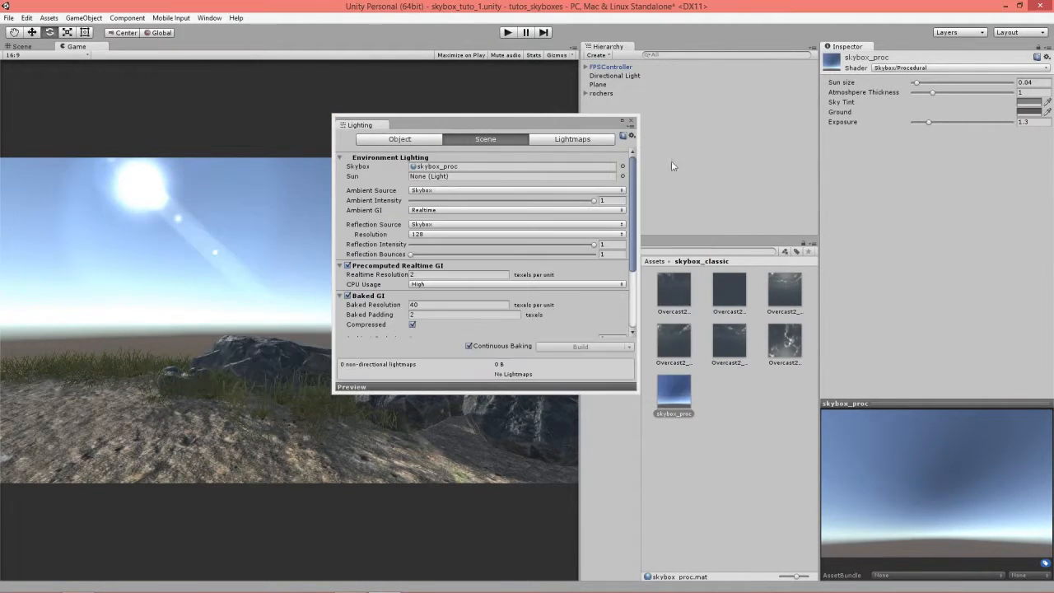
pyautogui.click(630, 121)
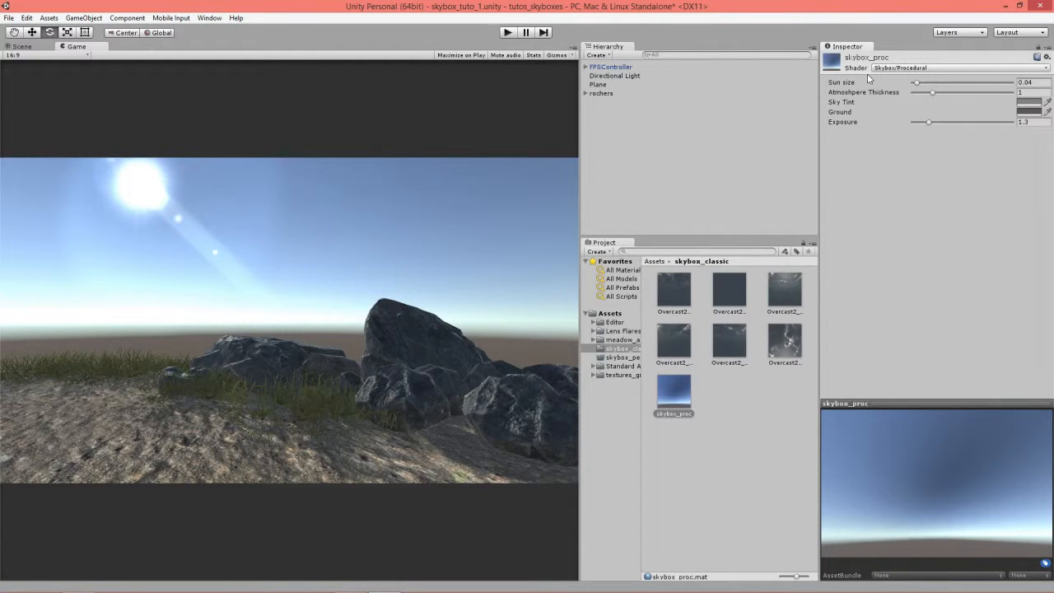
# Adjust the skybox_proc material to a sun size of about 0.094, atmosphere thickness of about 2.55 and exposure of about 1.84
pyautogui.moveTo(821, 73); pyautogui.dragTo(779, 73)
pyautogui.moveTo(893, 83); pyautogui.dragTo(944, 95)
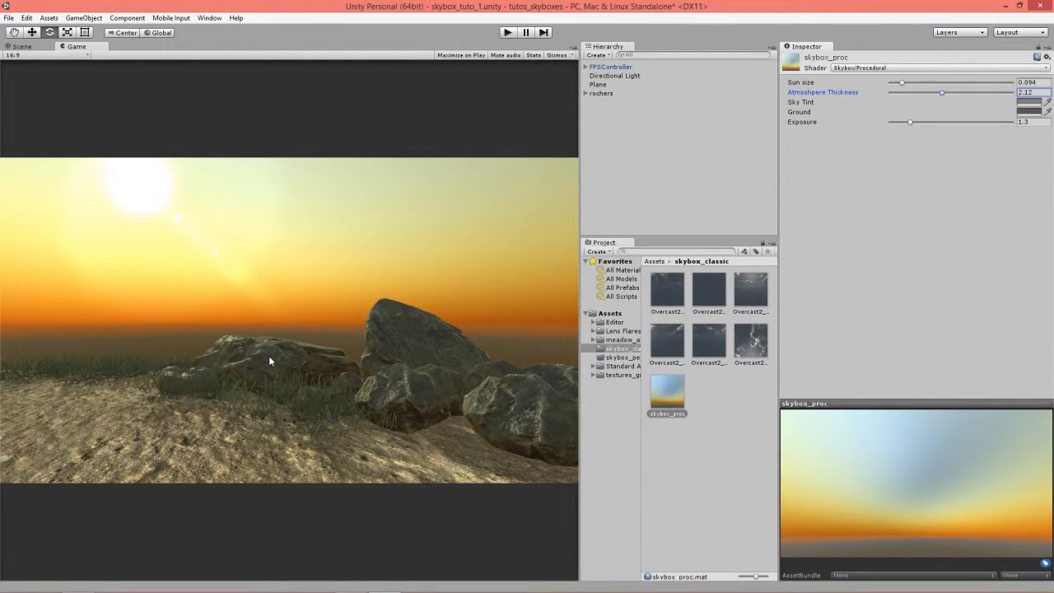
pyautogui.moveTo(941, 93)
pyautogui.mouseDown()
pyautogui.moveTo(931, 96)
pyautogui.moveTo(940, 94)
pyautogui.mouseUp()
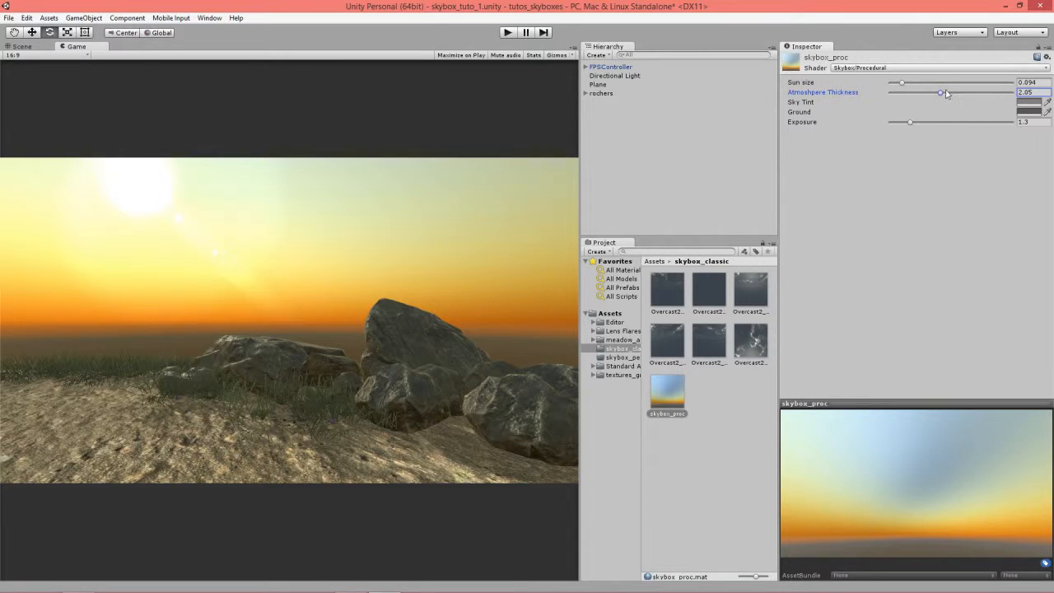
pyautogui.moveTo(941, 92); pyautogui.dragTo(957, 94)
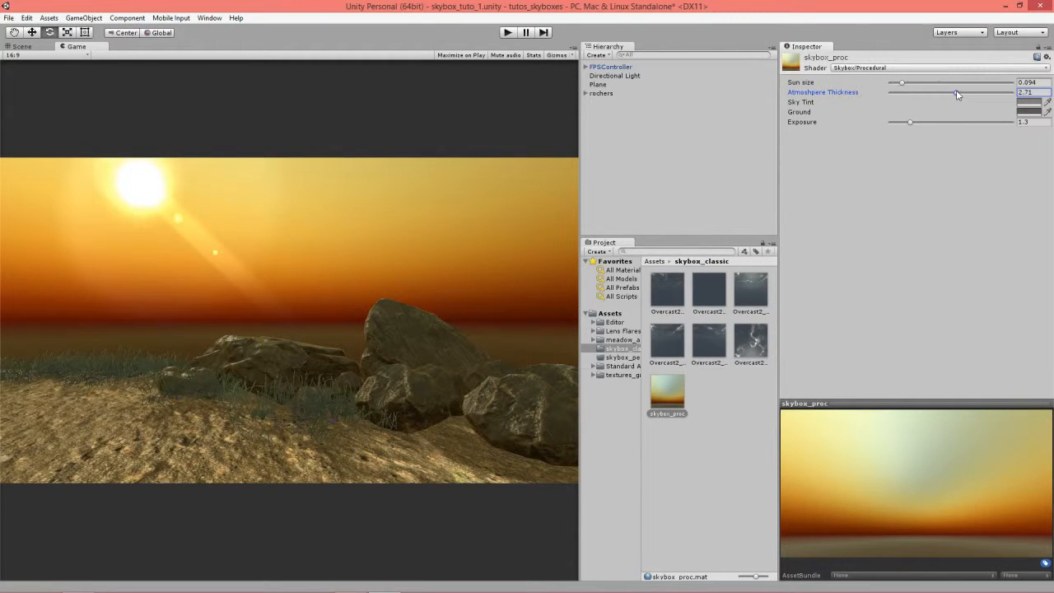
pyautogui.moveTo(956, 94); pyautogui.dragTo(952, 93)
pyautogui.moveTo(910, 122)
pyautogui.mouseDown()
pyautogui.moveTo(957, 118)
pyautogui.moveTo(920, 121)
pyautogui.mouseUp()
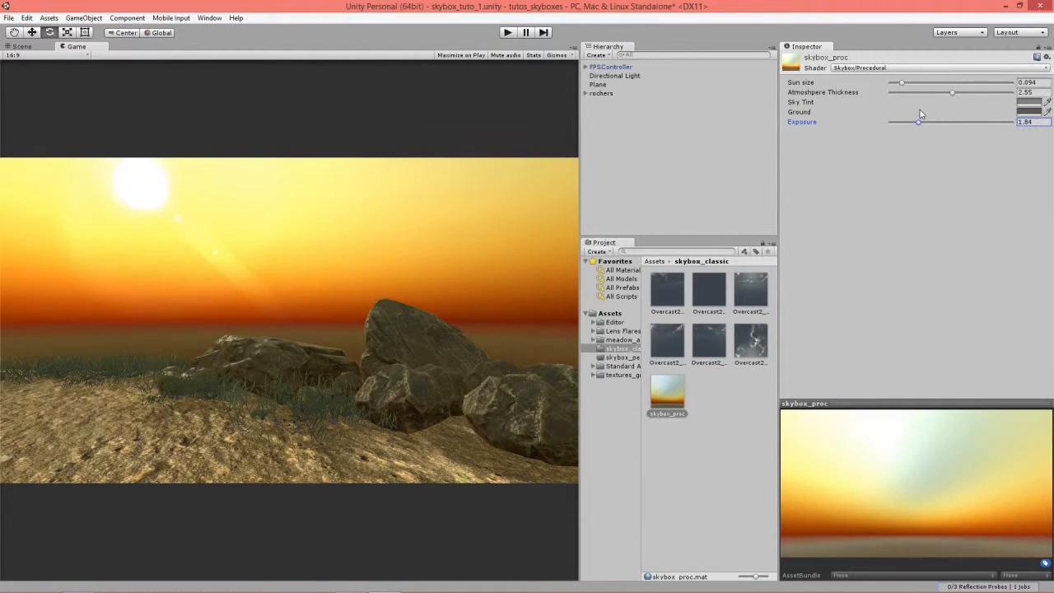
# Rotate the Directional Light to about X 20.4, Y 152.8, Z 97.5 to reposition the sun, checking it in the Game view
pyautogui.click(21, 46)
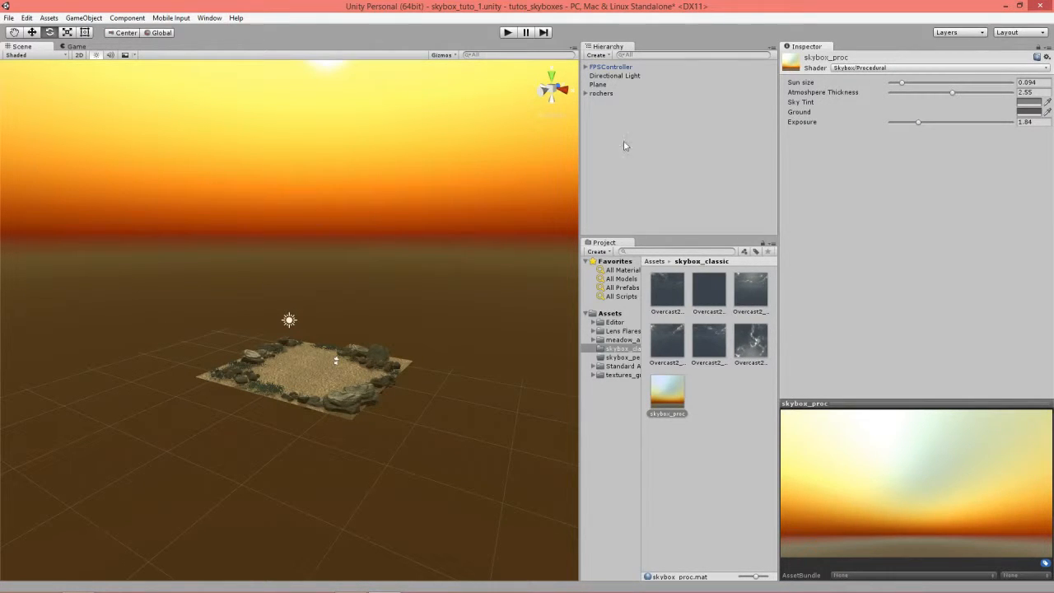
pyautogui.click(616, 75)
pyautogui.moveTo(269, 291)
pyautogui.mouseDown()
pyautogui.moveTo(288, 321)
pyautogui.moveTo(314, 267)
pyautogui.moveTo(289, 295)
pyautogui.mouseUp()
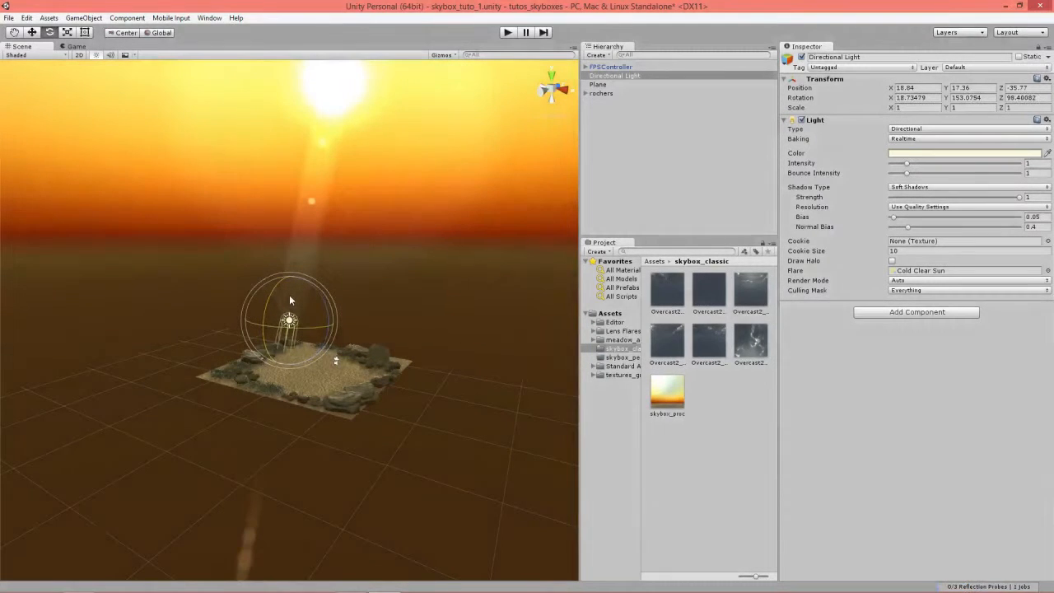
pyautogui.click(81, 47)
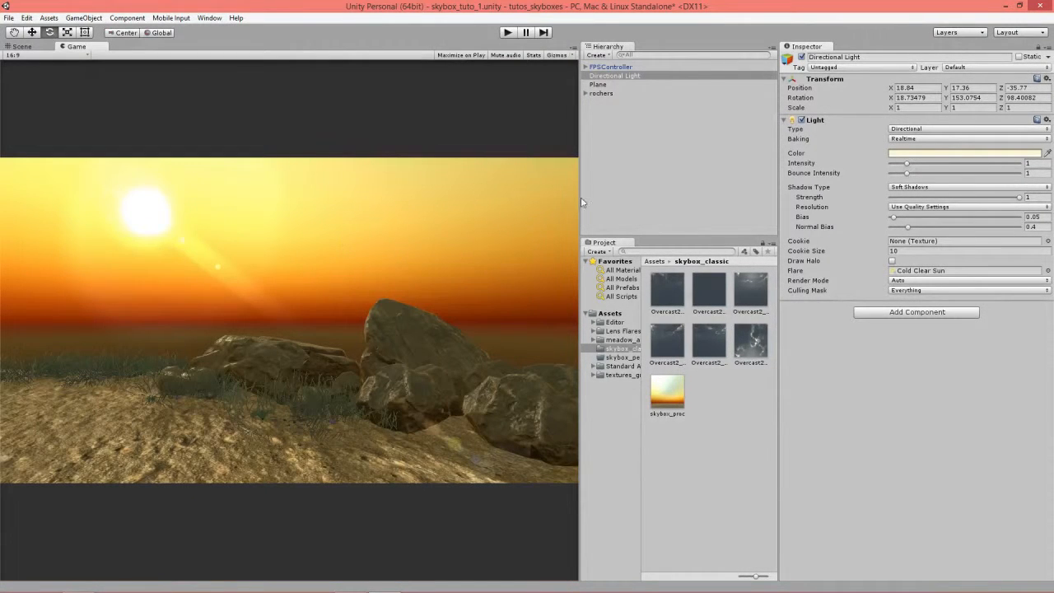
pyautogui.click(25, 46)
pyautogui.moveTo(255, 299); pyautogui.dragTo(267, 300)
pyautogui.click(77, 47)
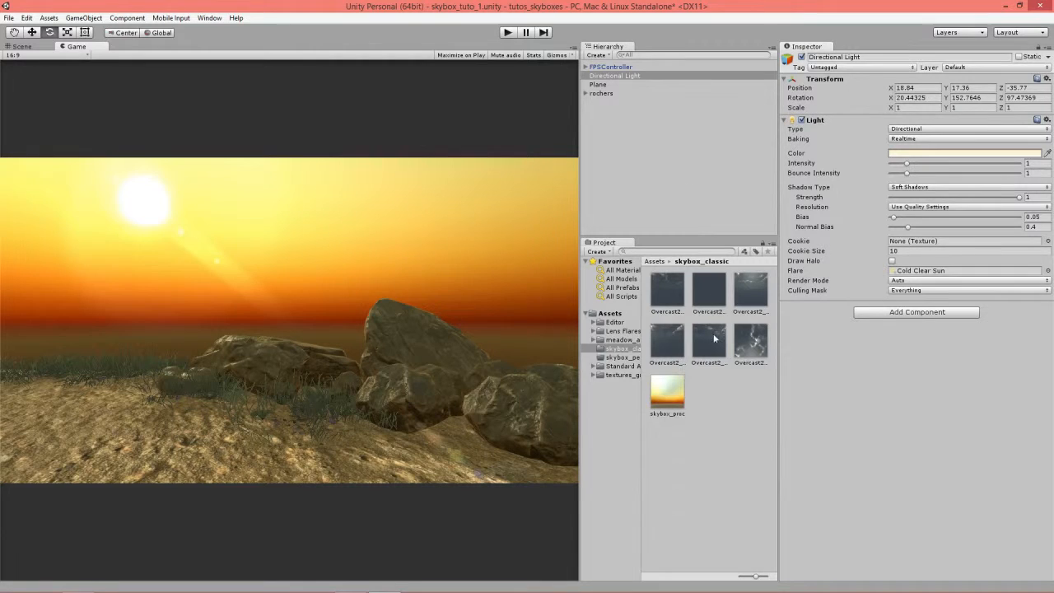
# Lower the skybox_proc material's atmosphere thickness to about 1.19 and its exposure to about 1.11
pyautogui.click(680, 391)
pyautogui.moveTo(942, 99); pyautogui.dragTo(918, 94)
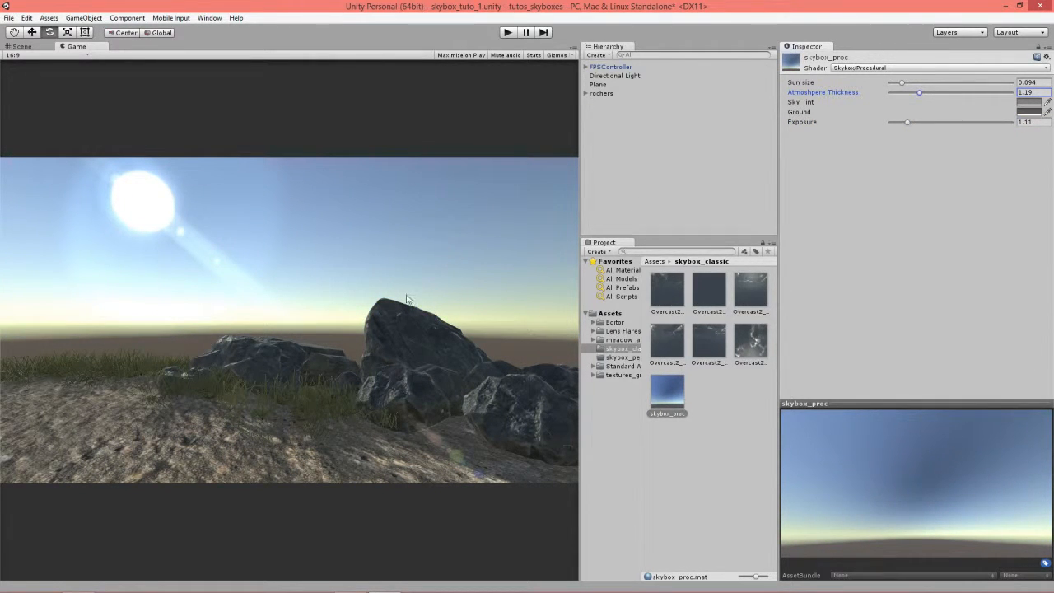
# Delete the skybox_proc material from the skybox_classic folder
pyautogui.click(682, 393)
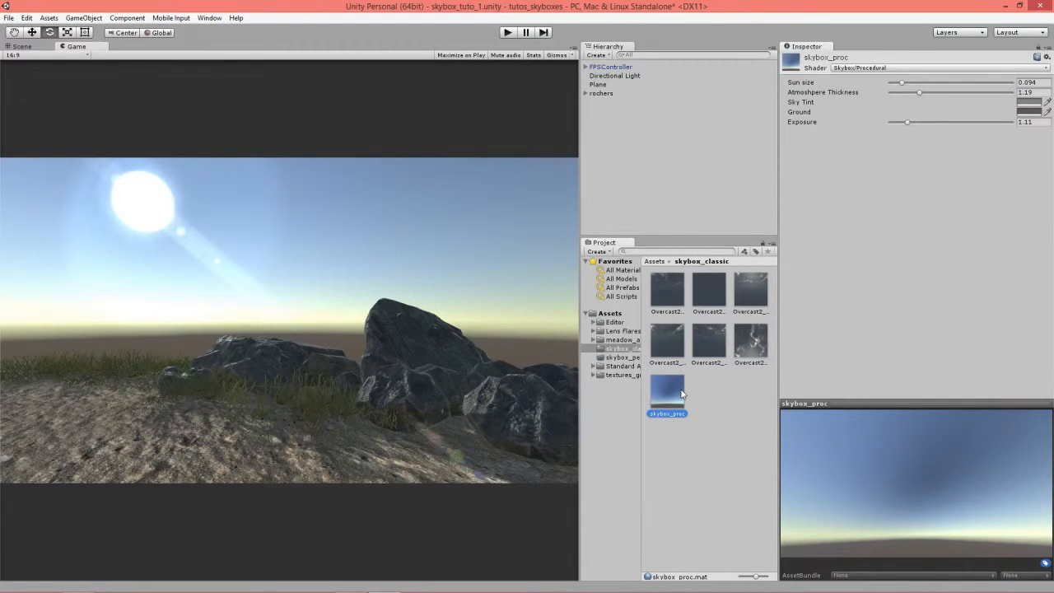
pyautogui.press('Delete')
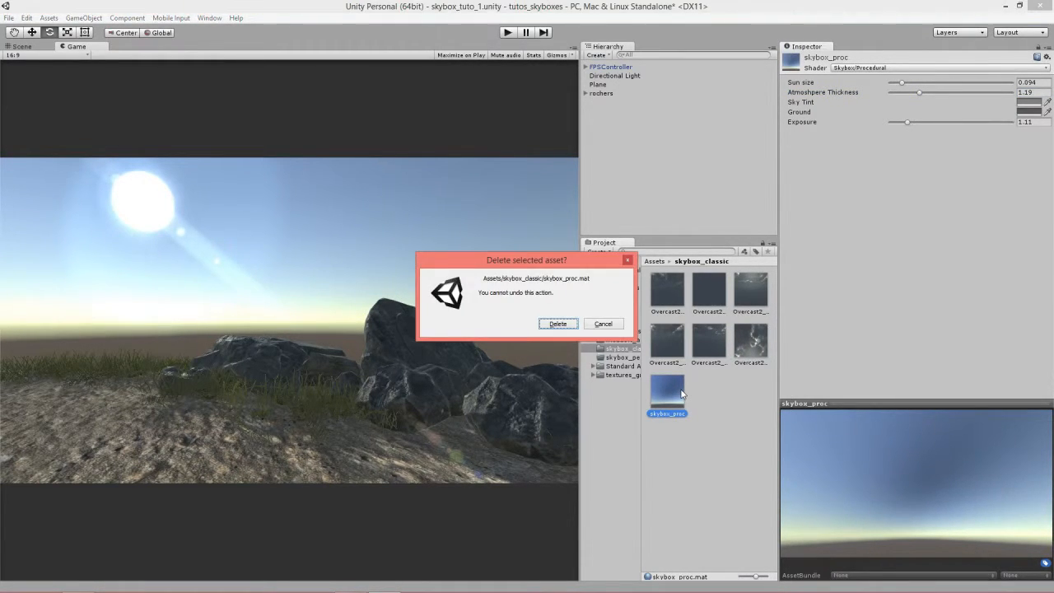
pyautogui.click(551, 325)
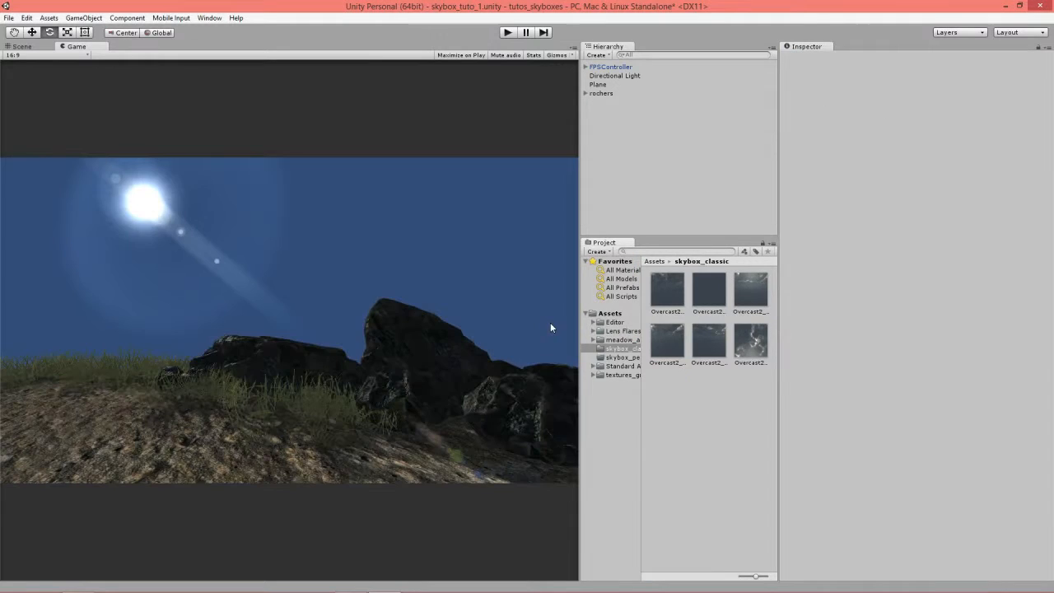
# Create a new material named skybox_cube in the skybox_classic folder
pyautogui.rightClick(689, 417)
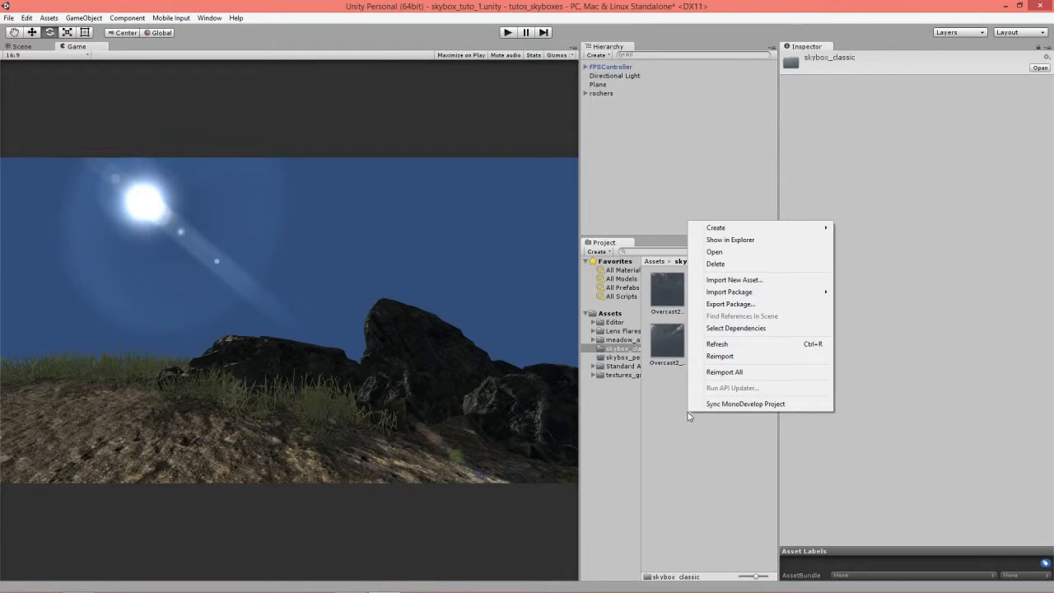
pyautogui.moveTo(728, 229)
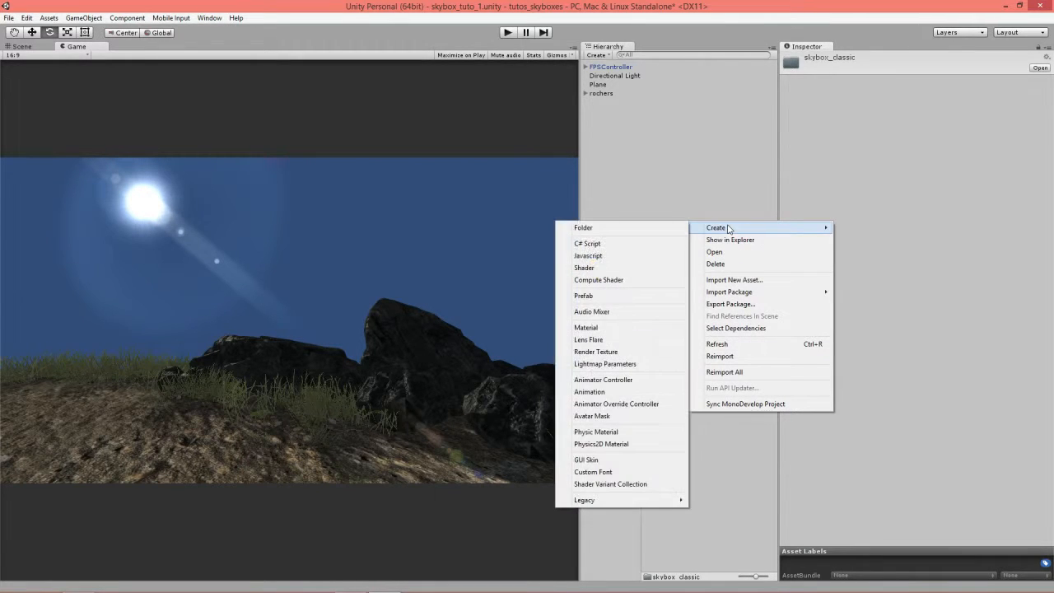
pyautogui.click(607, 332)
pyautogui.write('skybox_')
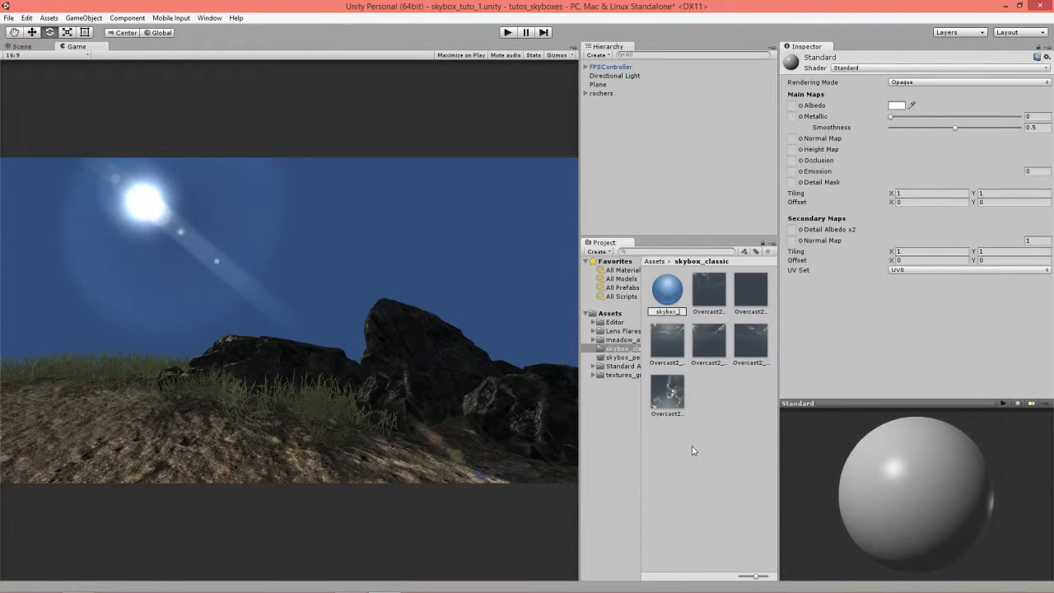
pyautogui.write('cube')
pyautogui.press('Return')
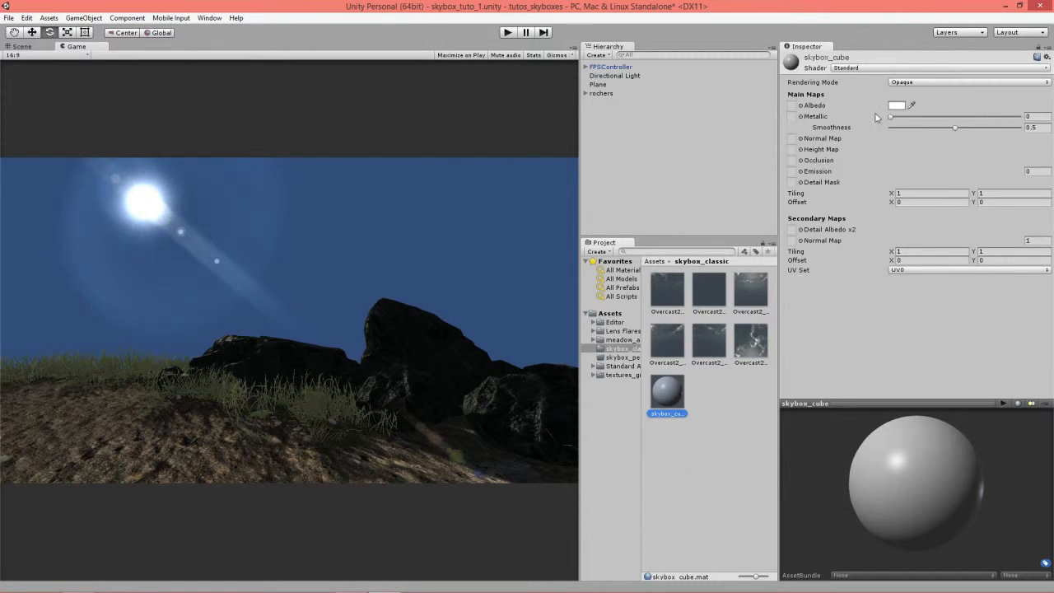
# Change the skybox_cube material's shader to Skybox/6 Sided
pyautogui.click(906, 68)
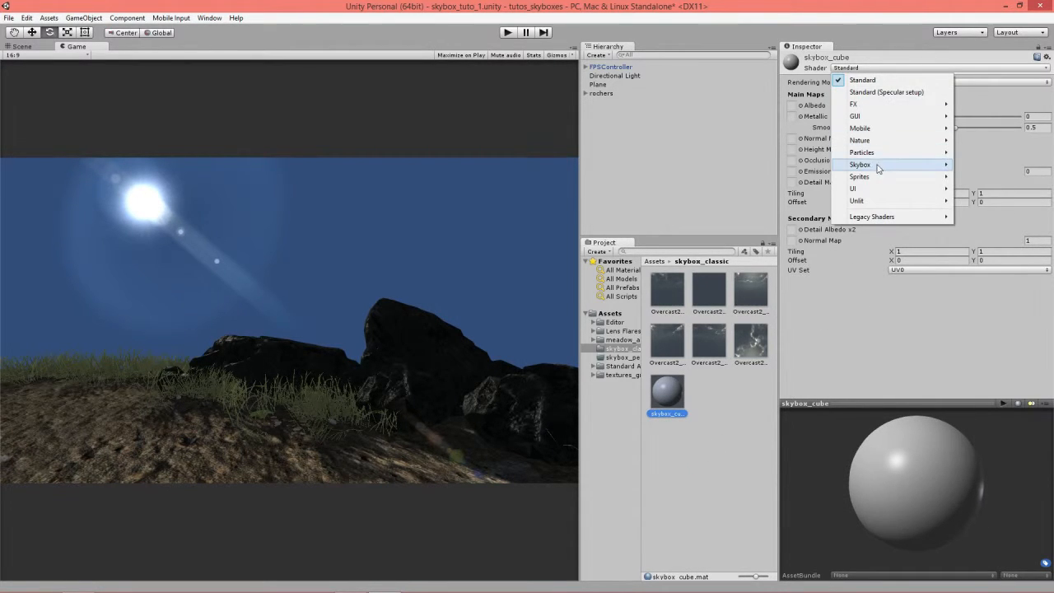
pyautogui.moveTo(877, 169)
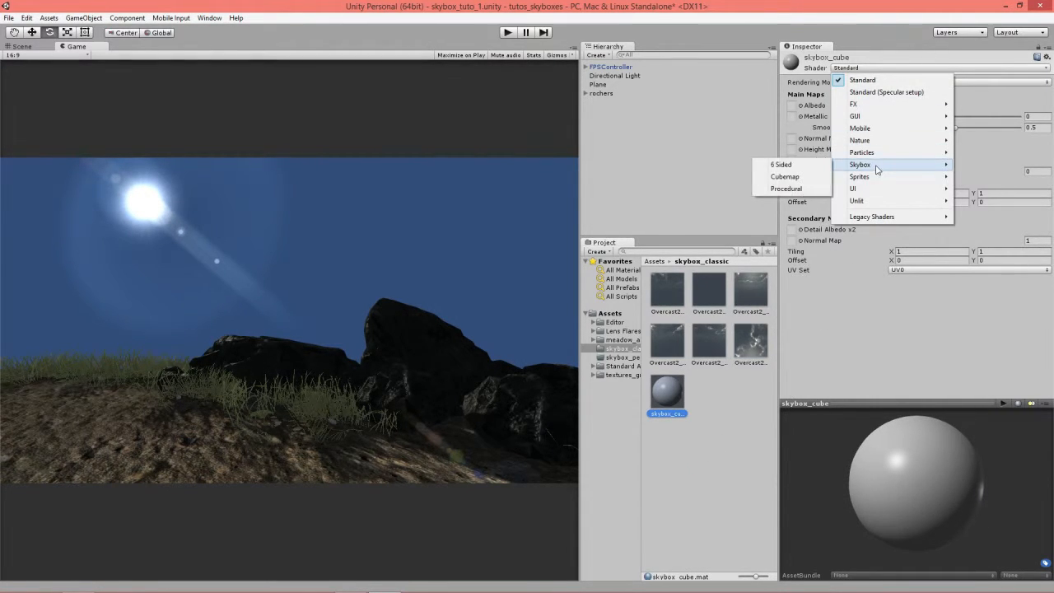
pyautogui.click(811, 168)
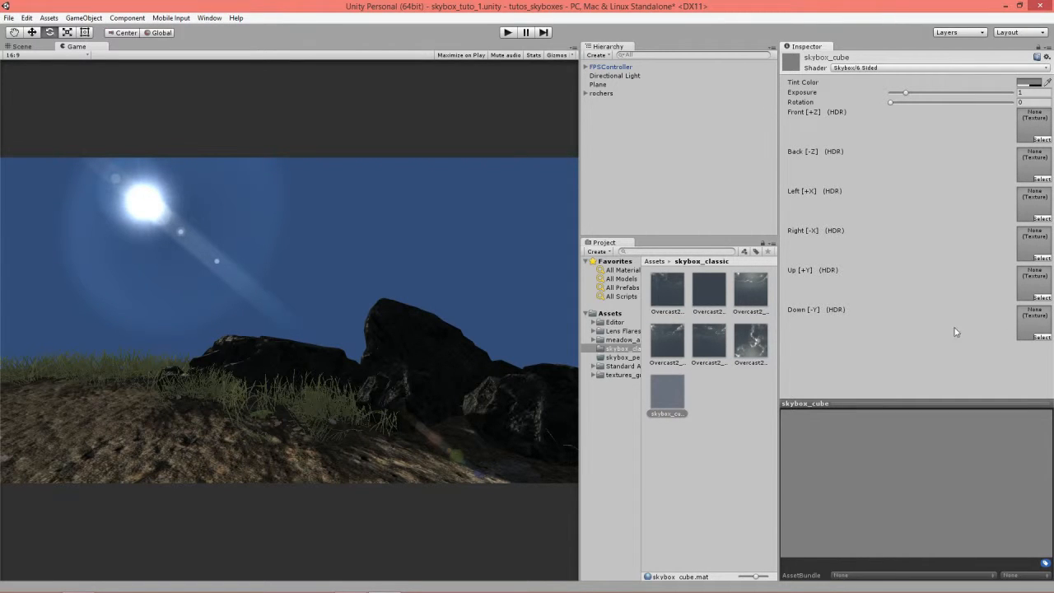
# Identify the Overcast2_back texture and assign it to the Back [-Z] face of the skybox_cube material
pyautogui.click(662, 303)
pyautogui.press('Right')
pyautogui.press('Right')
pyautogui.click(668, 298)
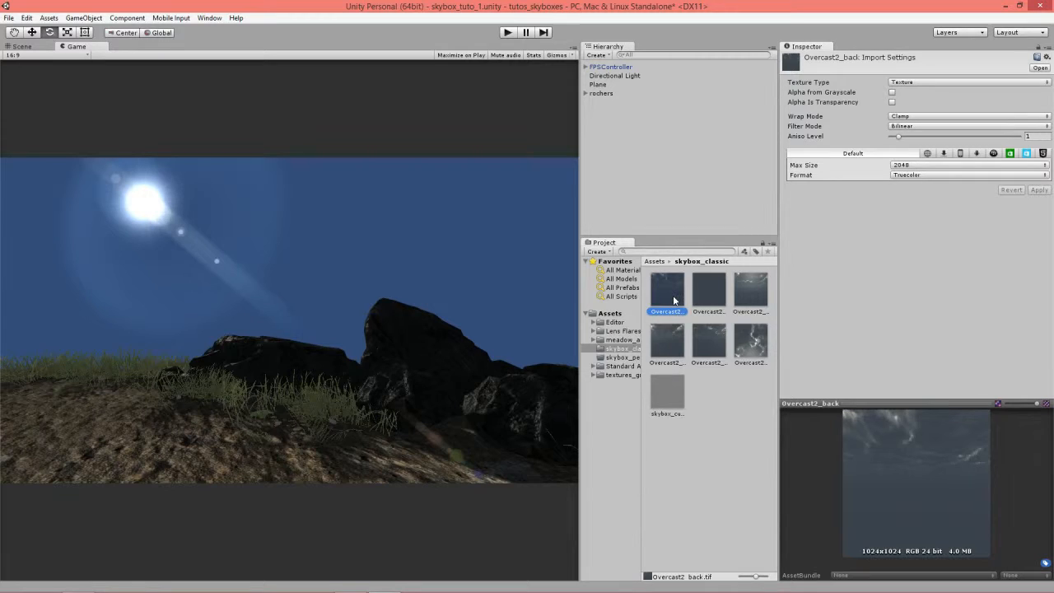
pyautogui.click(671, 392)
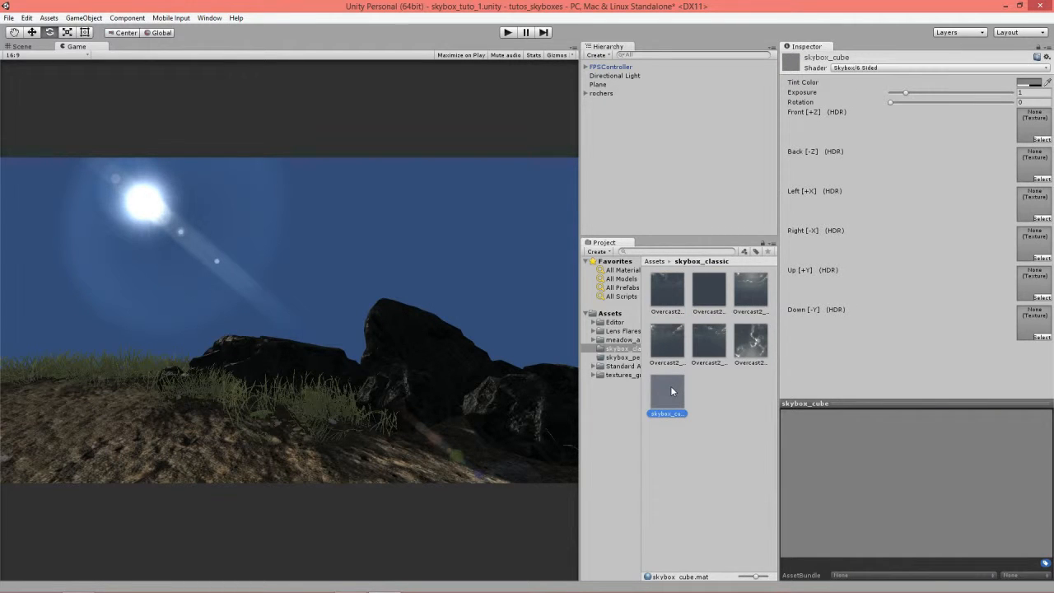
pyautogui.moveTo(675, 287); pyautogui.dragTo(1033, 158)
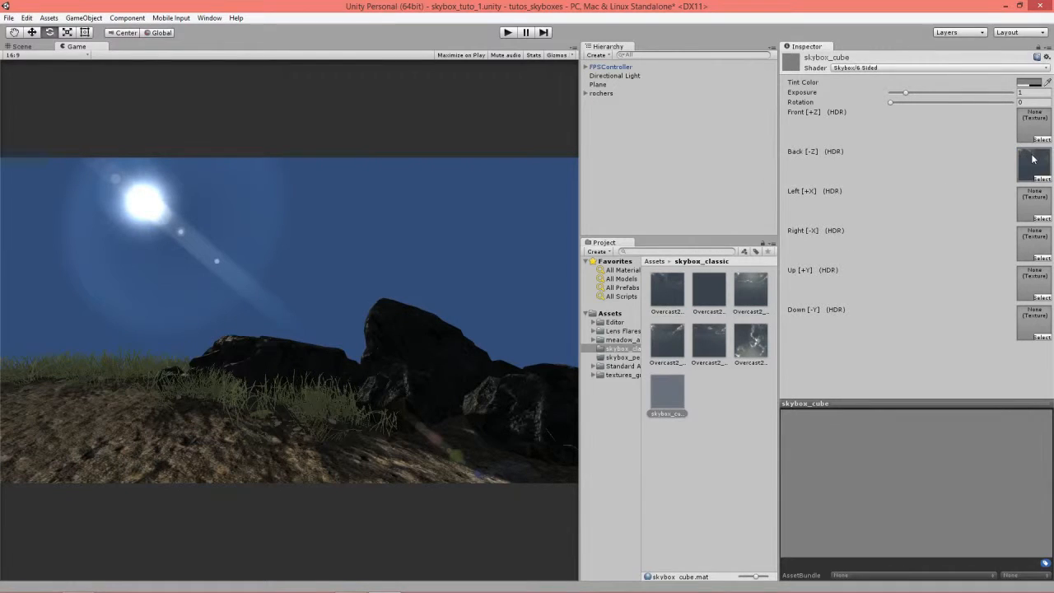
# Assign the plain dark Overcast2 texture to the Down [-Y] face of skybox_cube and Overcast2_front to its Front [+Z] face
pyautogui.moveTo(714, 288); pyautogui.dragTo(655, 403)
pyautogui.moveTo(701, 296); pyautogui.dragTo(1027, 325)
pyautogui.click(747, 295)
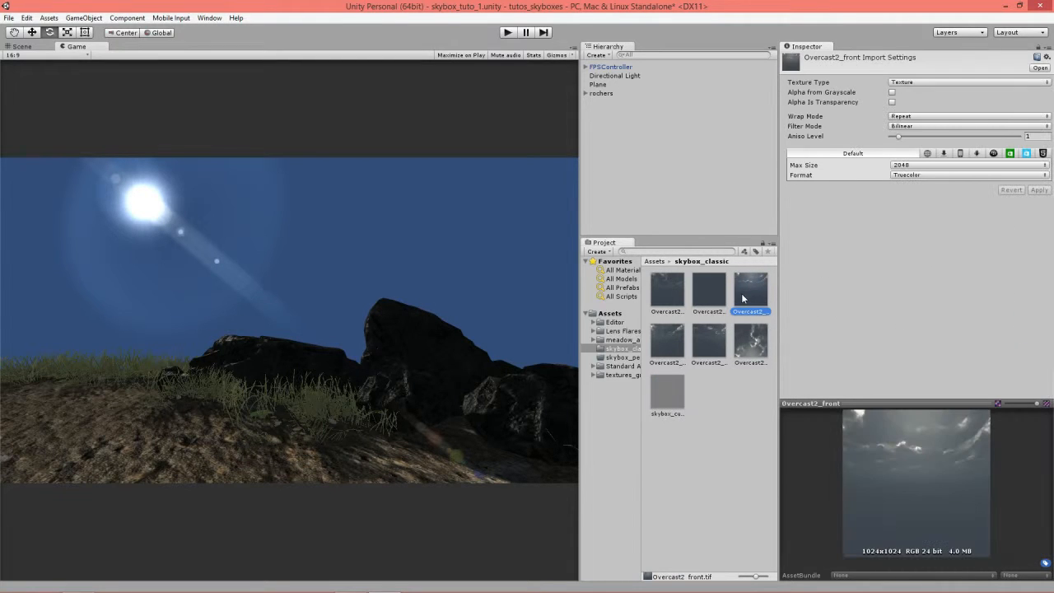
pyautogui.click(657, 392)
pyautogui.click(746, 293)
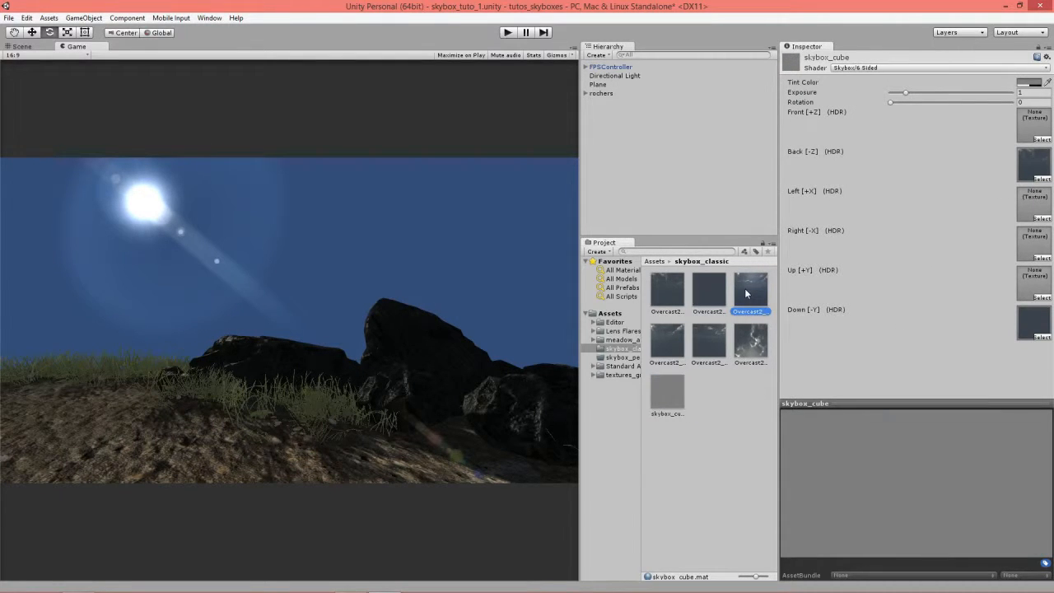
pyautogui.moveTo(746, 293); pyautogui.dragTo(1038, 126)
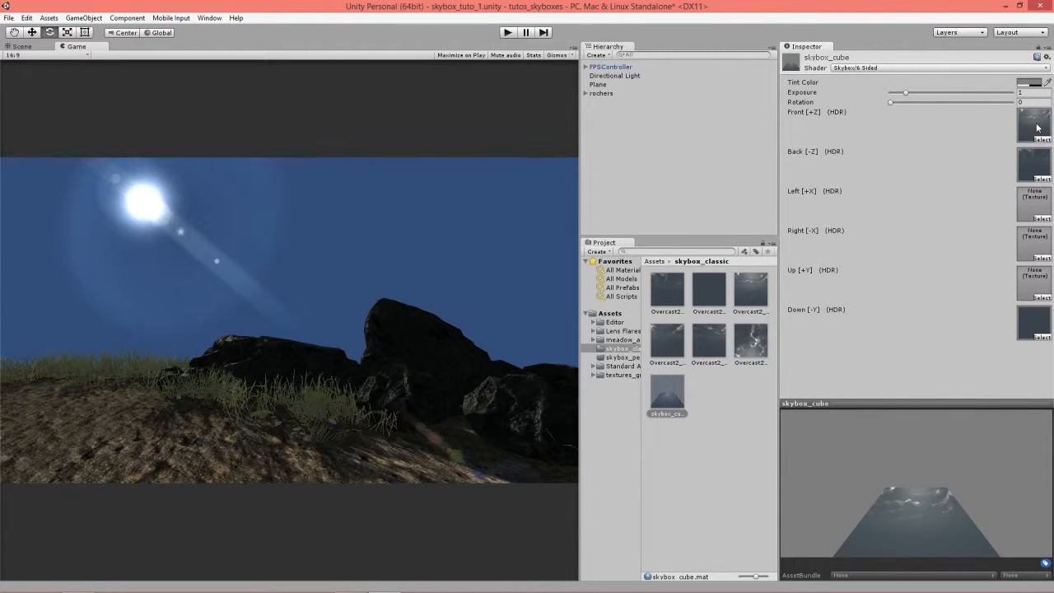
# Assign the left Overcast2 texture to the Left [+X] face of skybox_cube and Overcast2_right to its Right [-X] face
pyautogui.click(674, 350)
pyautogui.click(664, 388)
pyautogui.moveTo(667, 352); pyautogui.dragTo(1035, 202)
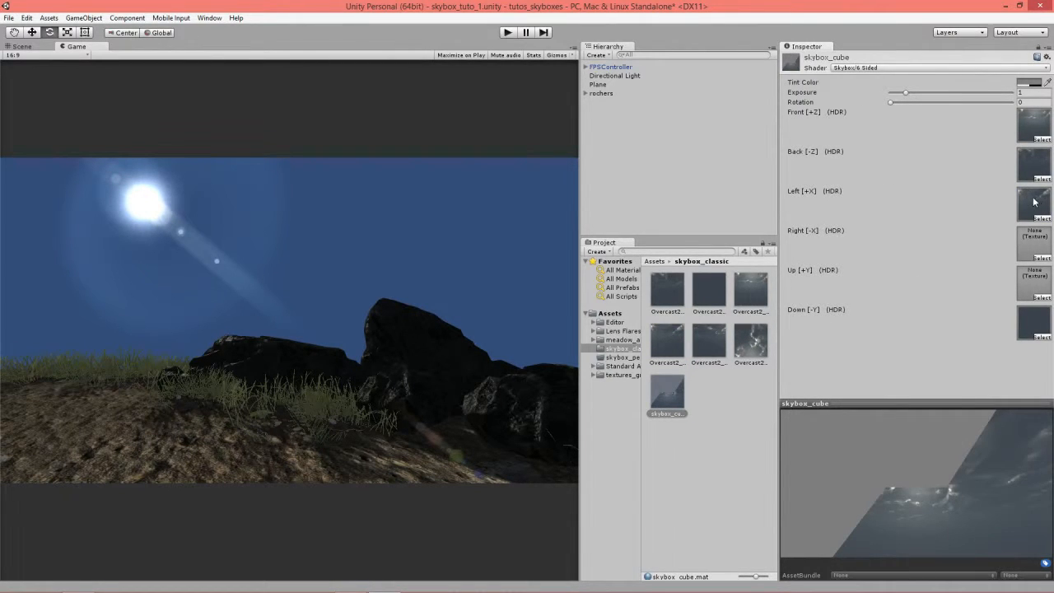
pyautogui.click(710, 344)
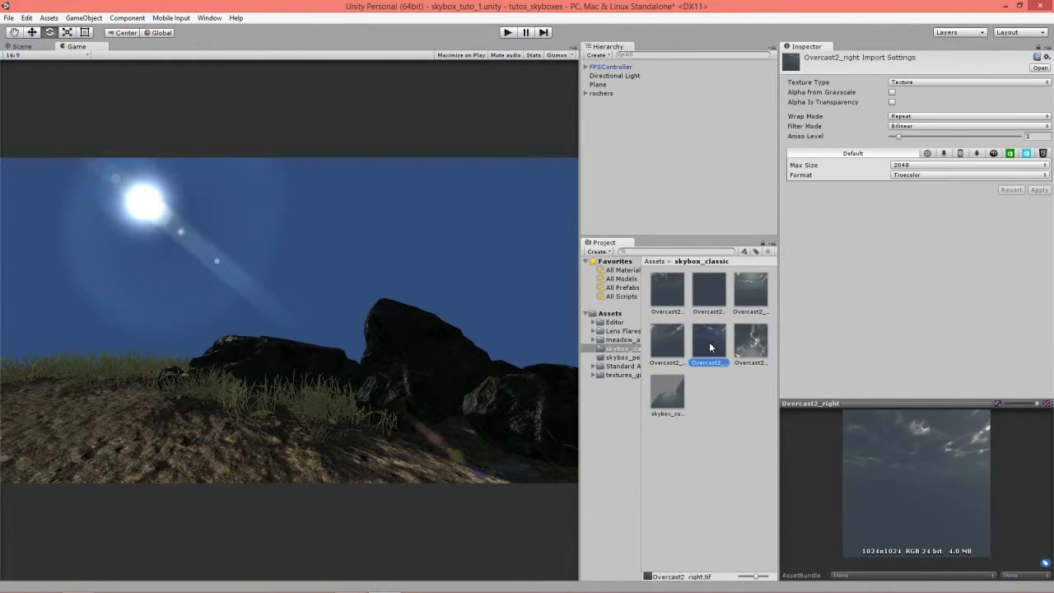
pyautogui.click(667, 390)
pyautogui.moveTo(713, 346); pyautogui.dragTo(1033, 242)
# Assign the Overcast2_up texture to the Up [+Y] face of the skybox_cube material
pyautogui.click(706, 344)
pyautogui.click(667, 391)
pyautogui.moveTo(762, 344); pyautogui.dragTo(1039, 288)
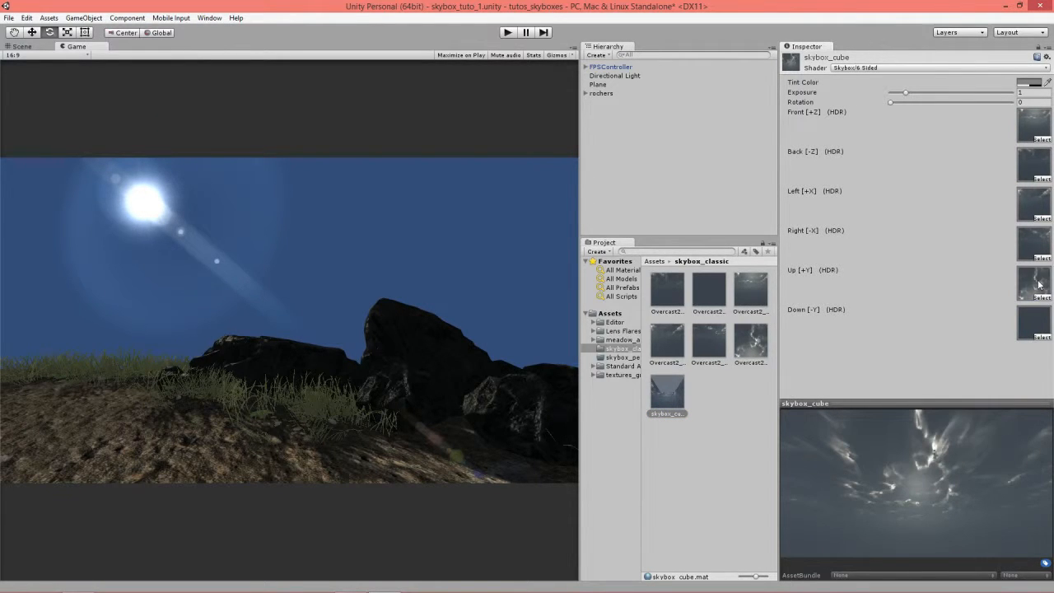
# Set the scene's environment lighting skybox to the skybox_cube material and close the lighting settings
pyautogui.click(209, 17)
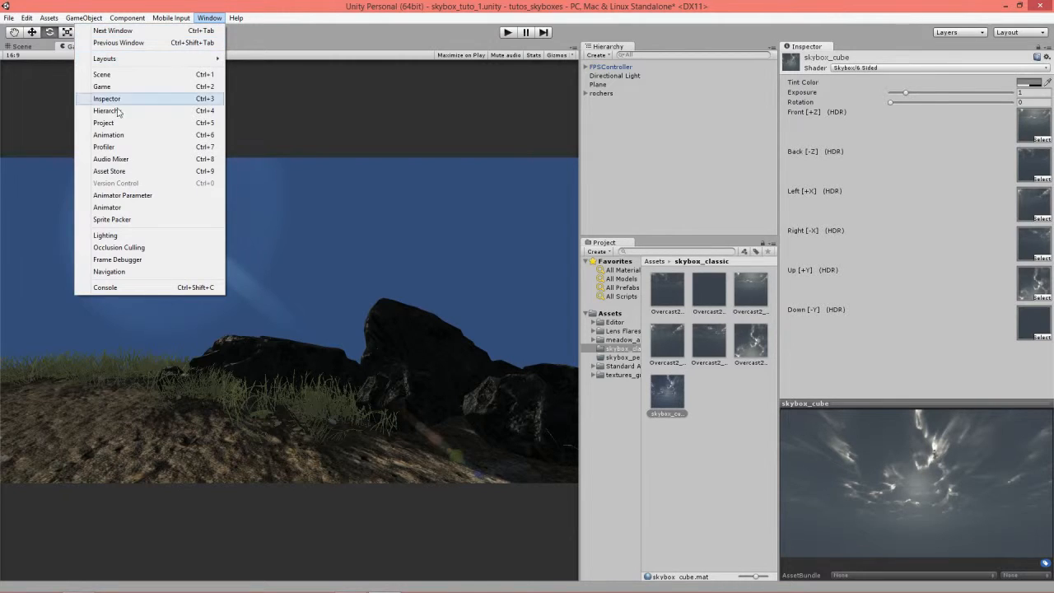
pyautogui.click(105, 236)
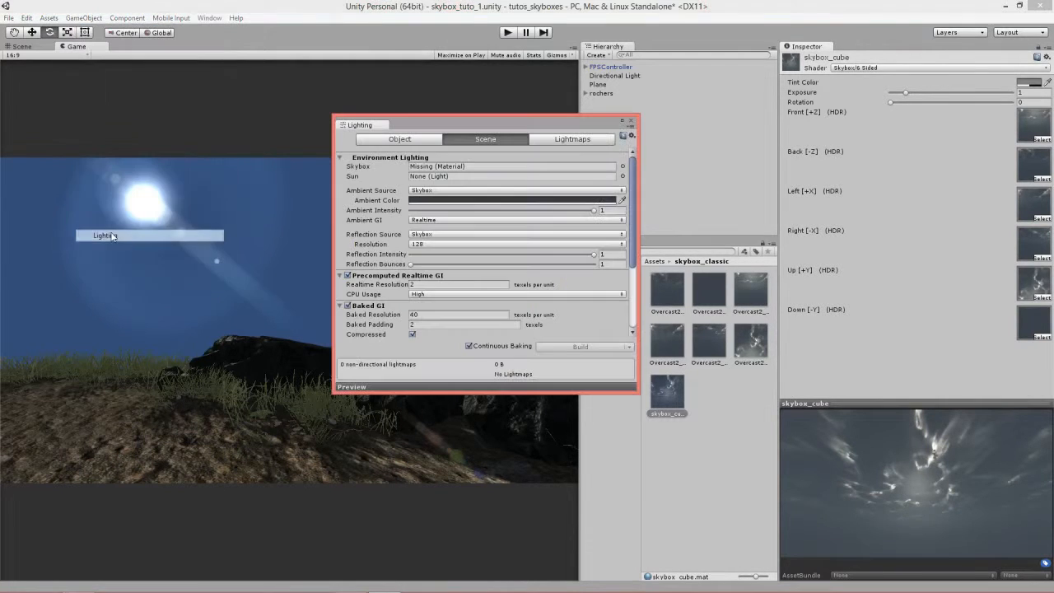
pyautogui.click(623, 167)
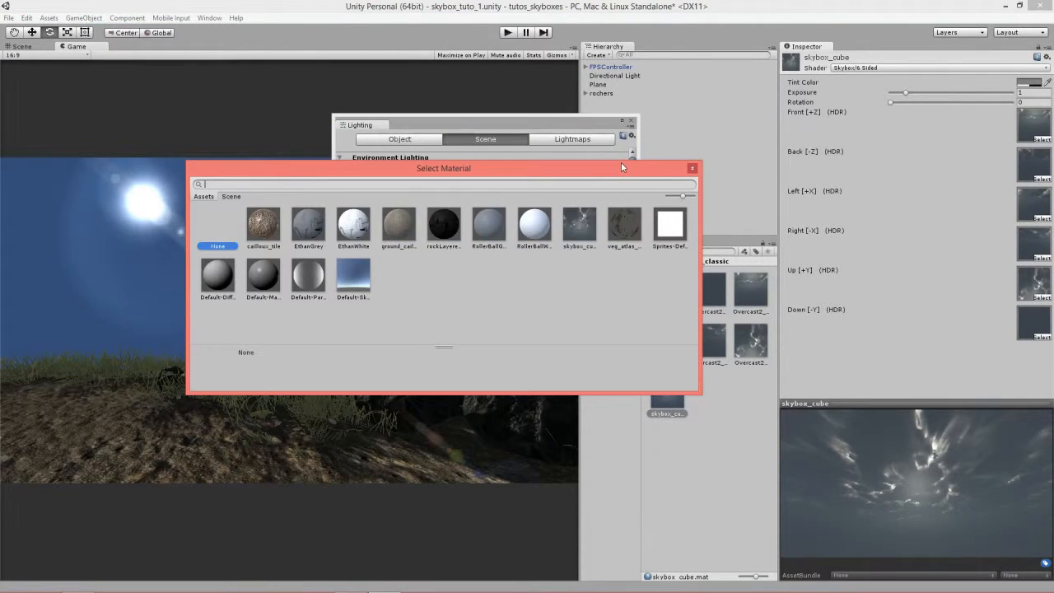
pyautogui.click(579, 224)
pyautogui.click(692, 168)
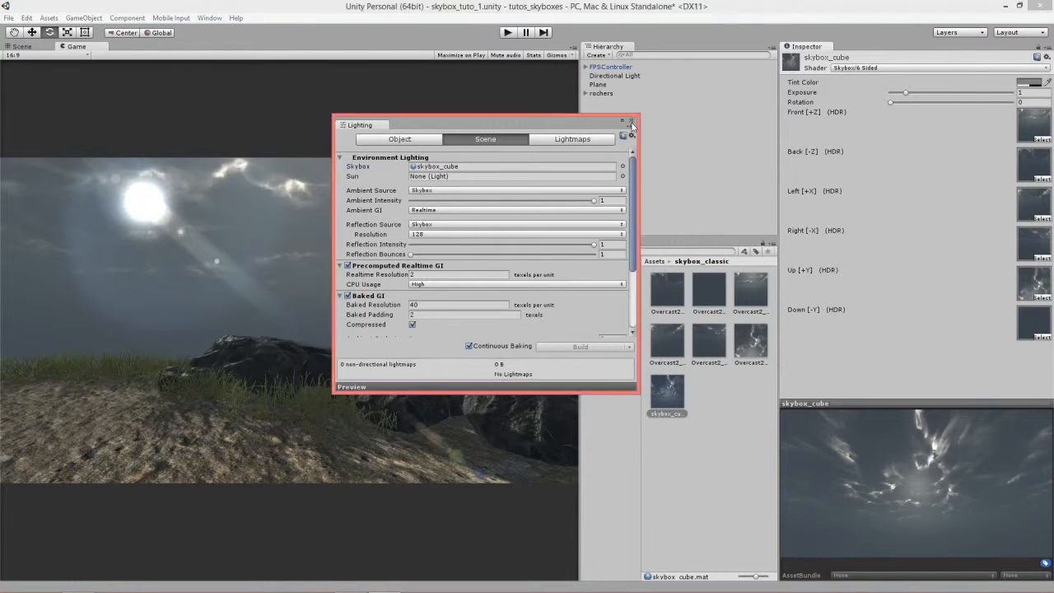
pyautogui.click(631, 120)
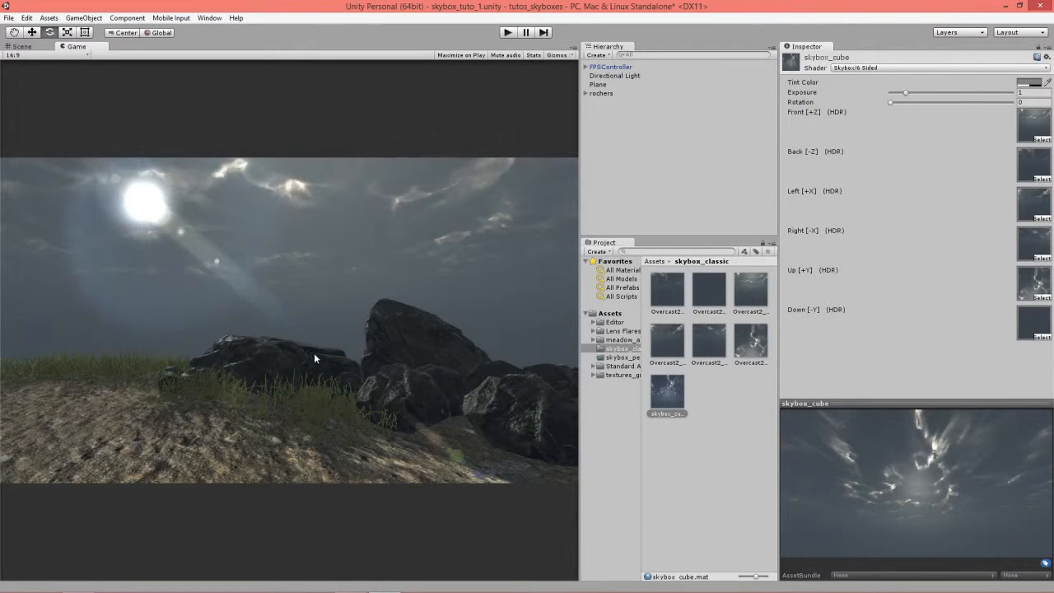
# Run the scene, look around at the overcast sky from the first-person view, and stop it
pyautogui.click(507, 32)
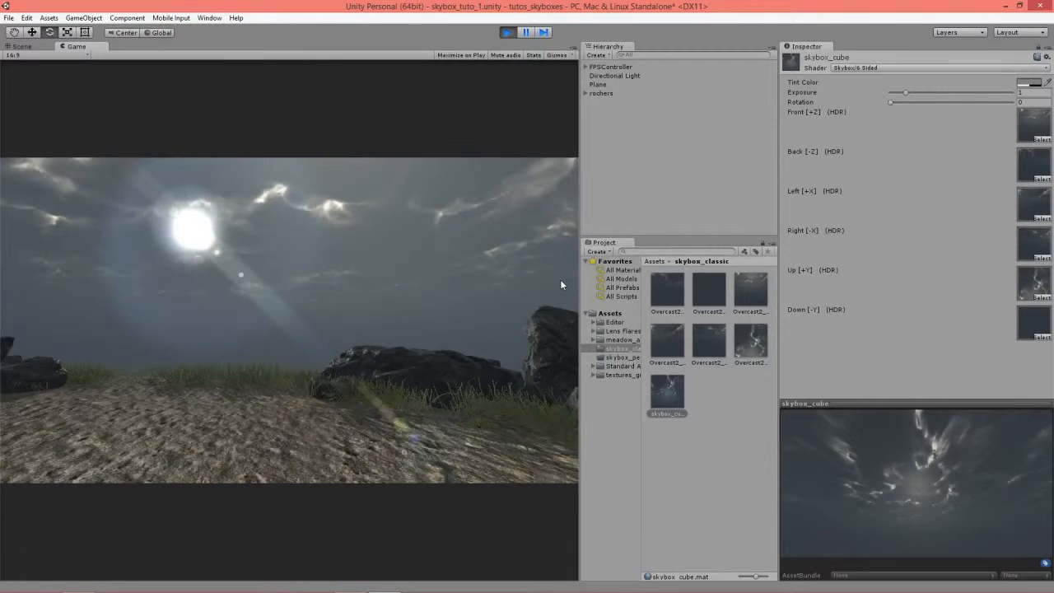
pyautogui.press('w')
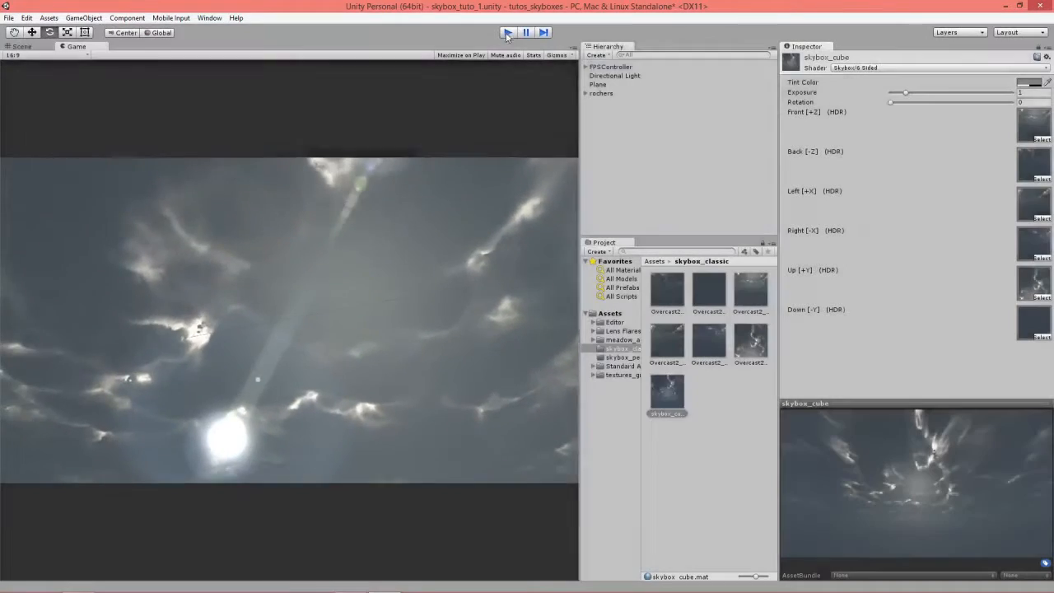
pyautogui.click(507, 32)
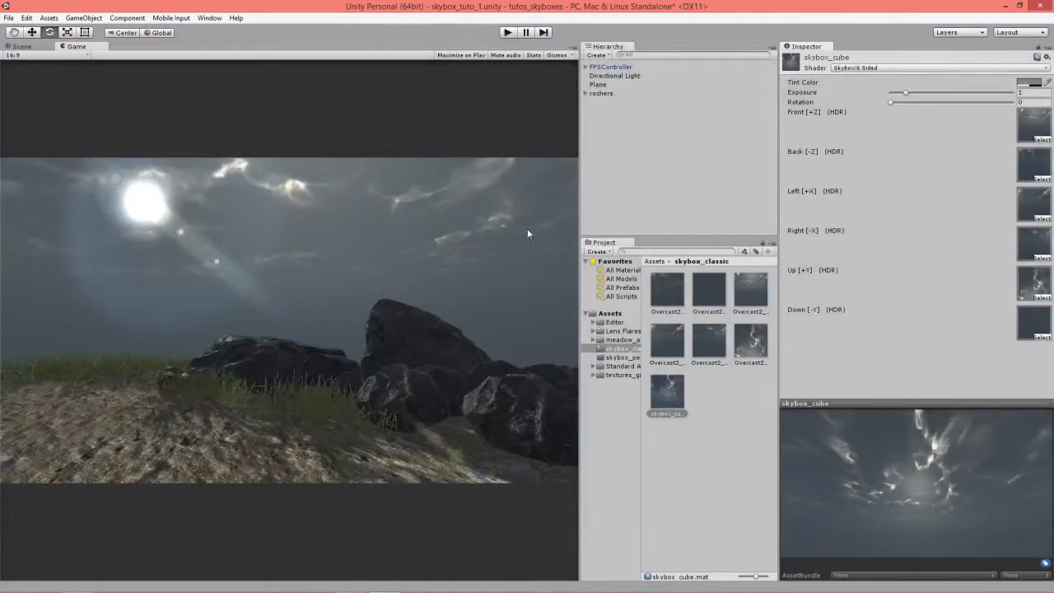
# Clear the textures from the Up [+Y] and Left [+X] faces of skybox_cube by setting them to None
pyautogui.click(1041, 297)
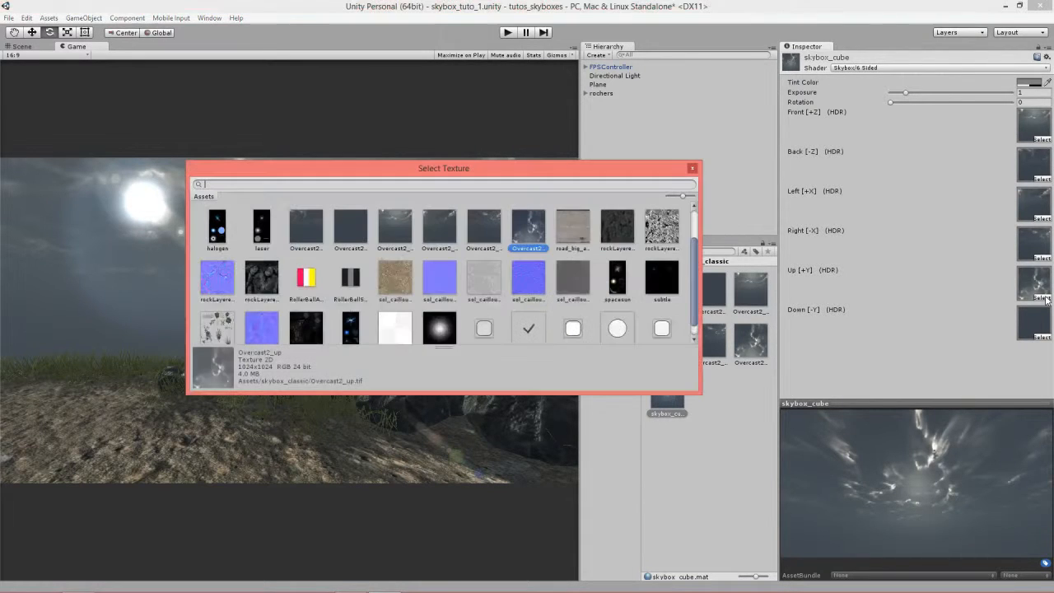
pyautogui.scroll(1, 690, 212)
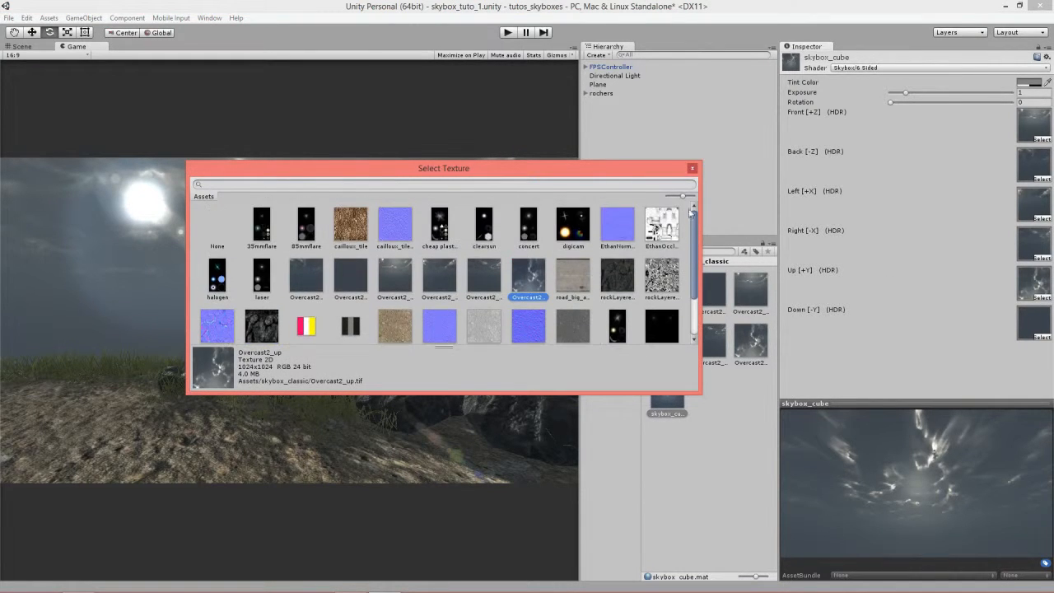
pyautogui.click(218, 227)
pyautogui.click(692, 168)
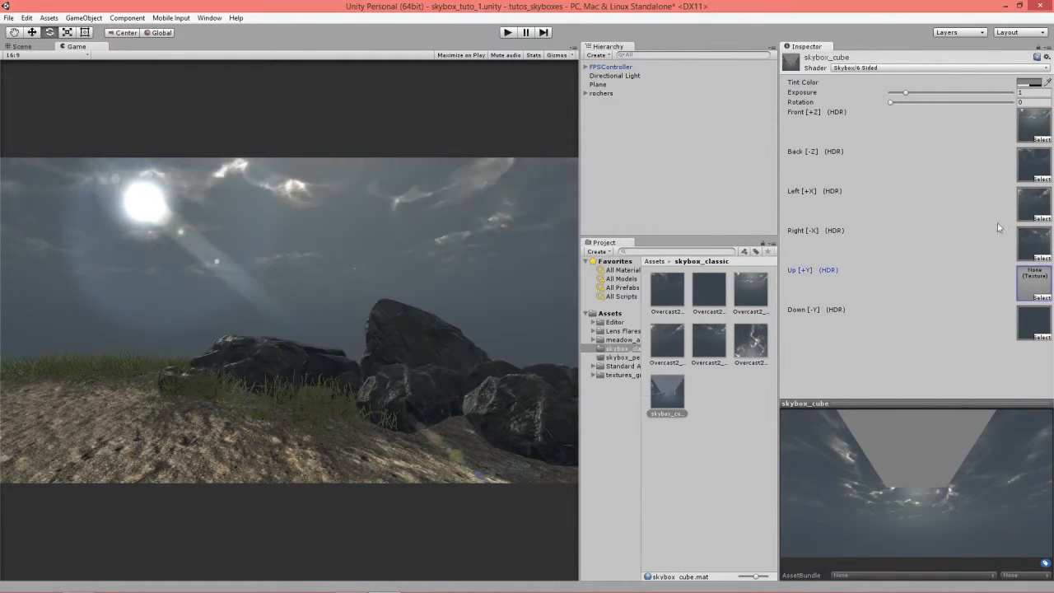
pyautogui.click(1042, 218)
pyautogui.scroll(1, 697, 233)
pyautogui.click(235, 219)
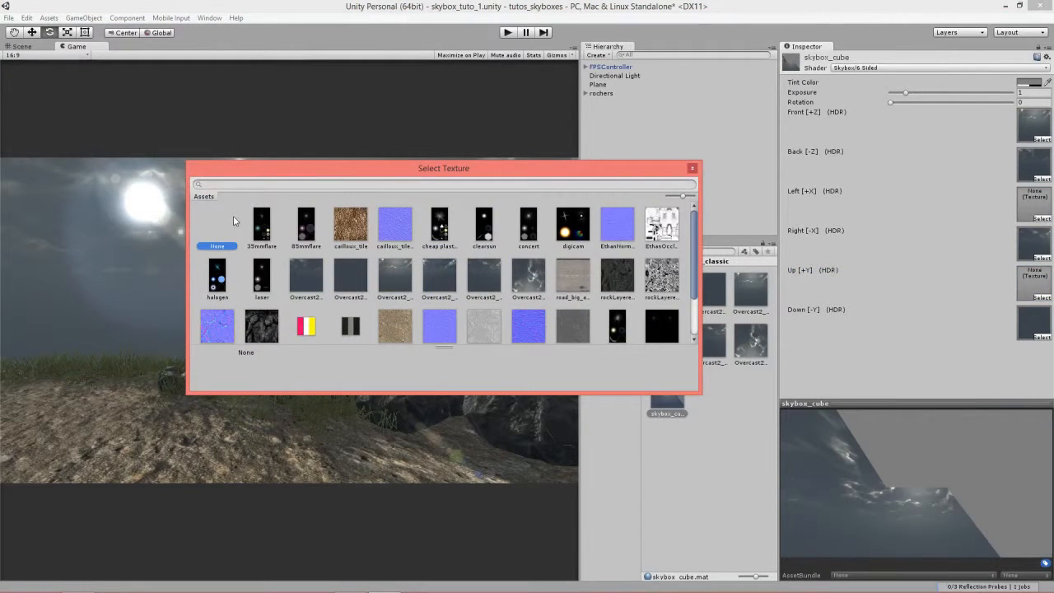
# Clear the Front [+Z] texture of the skybox_cube material by setting it to None
pyautogui.click(1044, 141)
pyautogui.scroll(1, 693, 224)
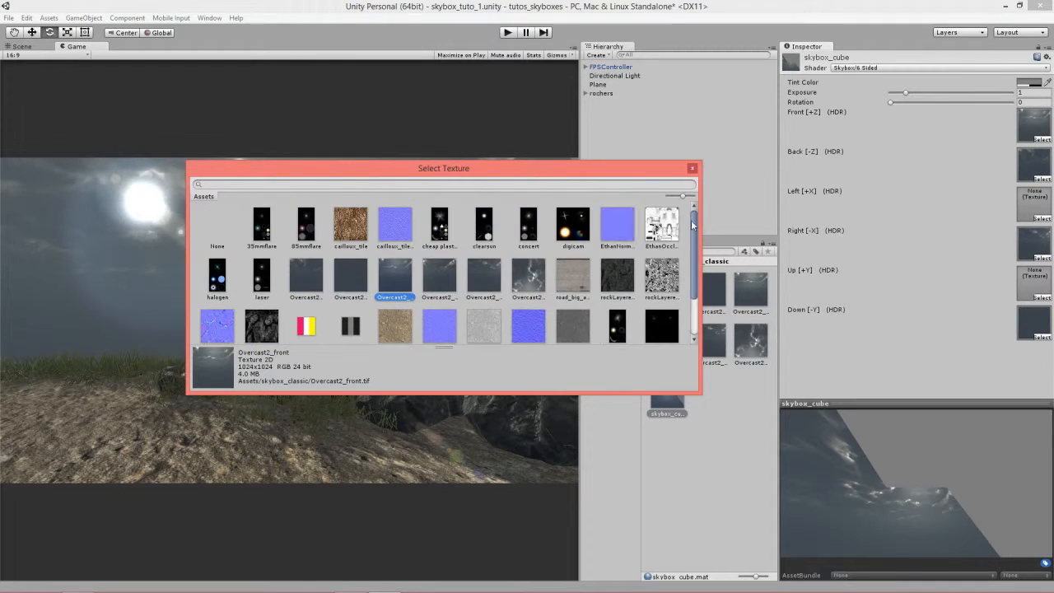
pyautogui.click(218, 226)
pyautogui.click(691, 167)
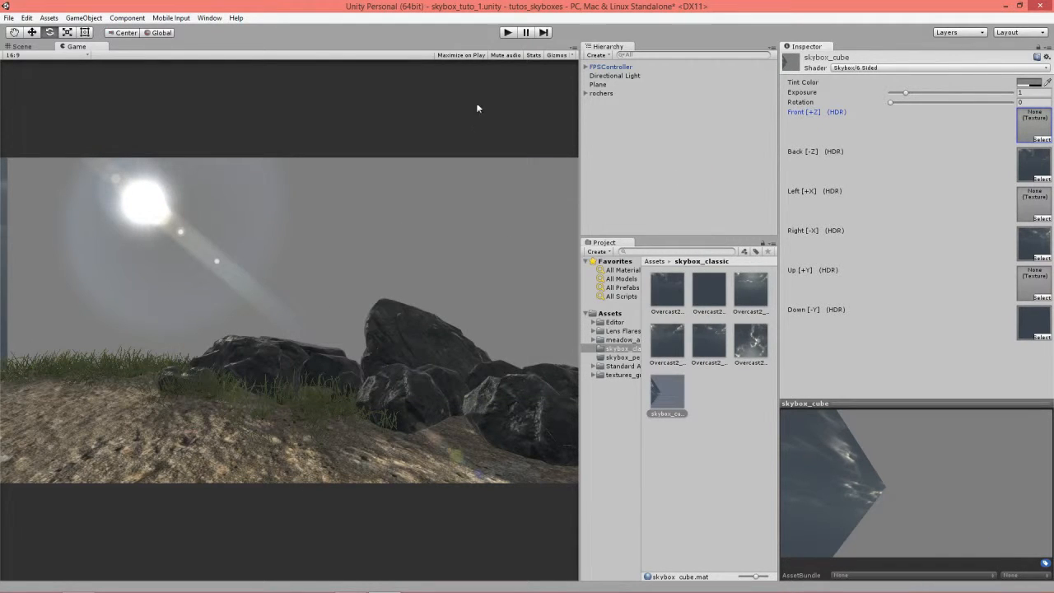
# Run the scene to examine the cube structure of the sky with the missing faces, and stop it
pyautogui.click(507, 32)
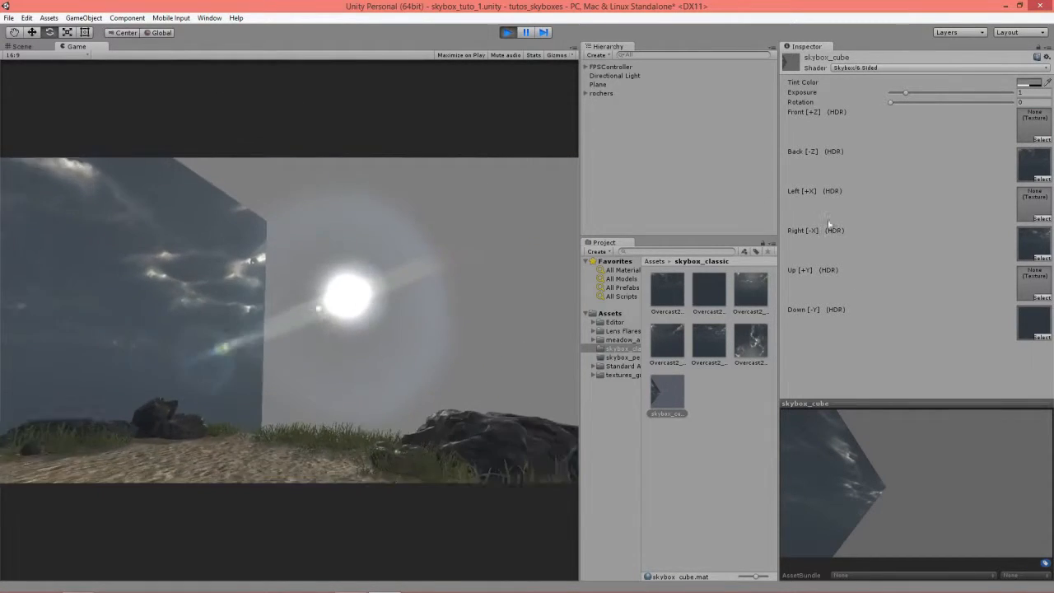
pyautogui.click(508, 33)
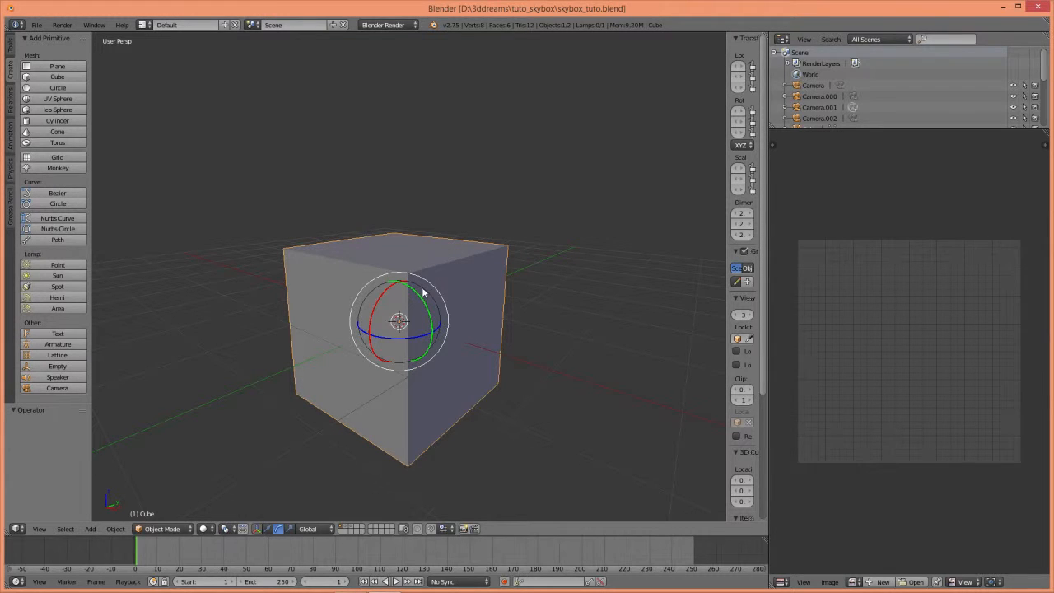
# Switch to Blender and put the cube into Edit Mode with edge selection
pyautogui.moveTo(420, 305); pyautogui.dragTo(474, 285, button='middle')
pyautogui.click(162, 528)
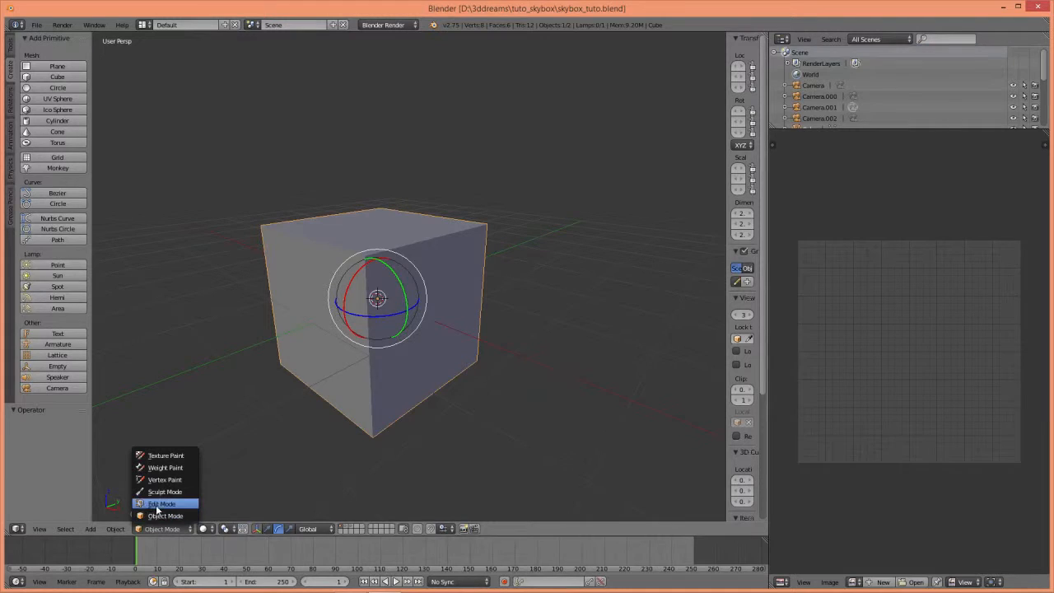
pyautogui.click(159, 504)
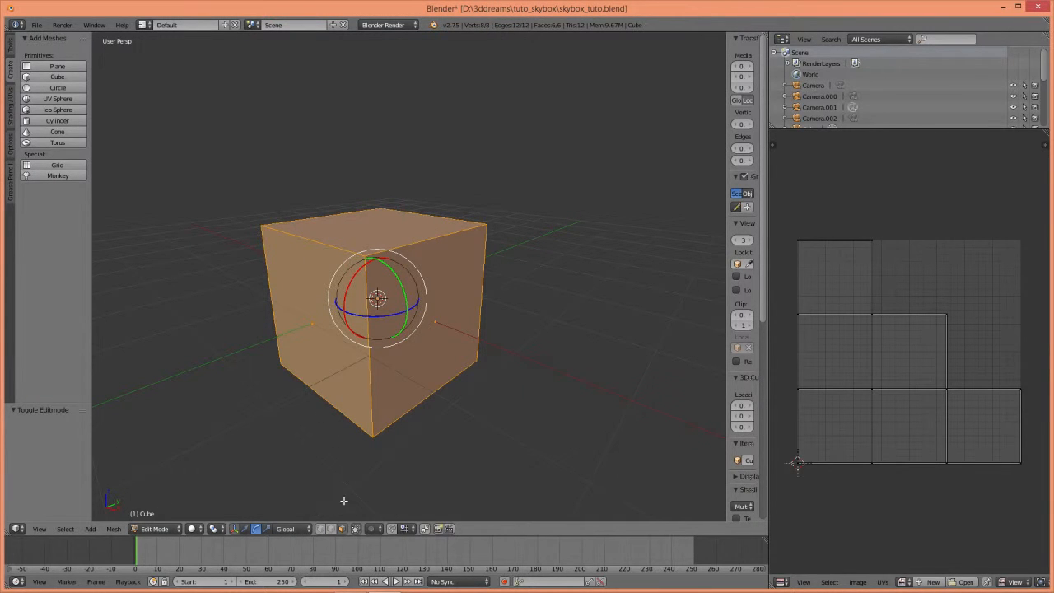
pyautogui.click(332, 529)
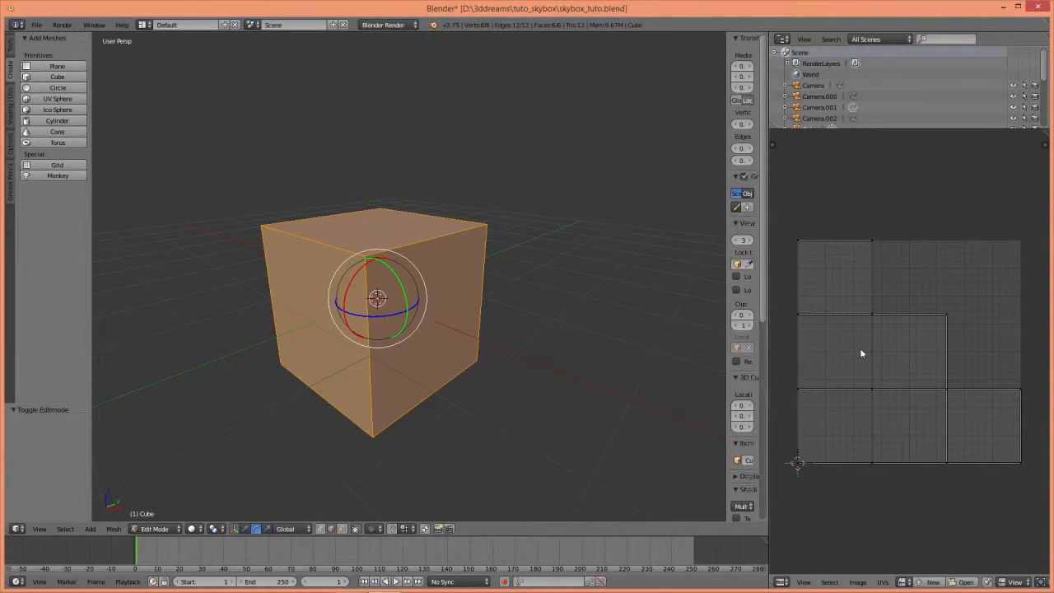
# Mark seven edges of the cube as UV seams so that it can unfold into a single T-shaped layout
pyautogui.rightClick(370, 342)
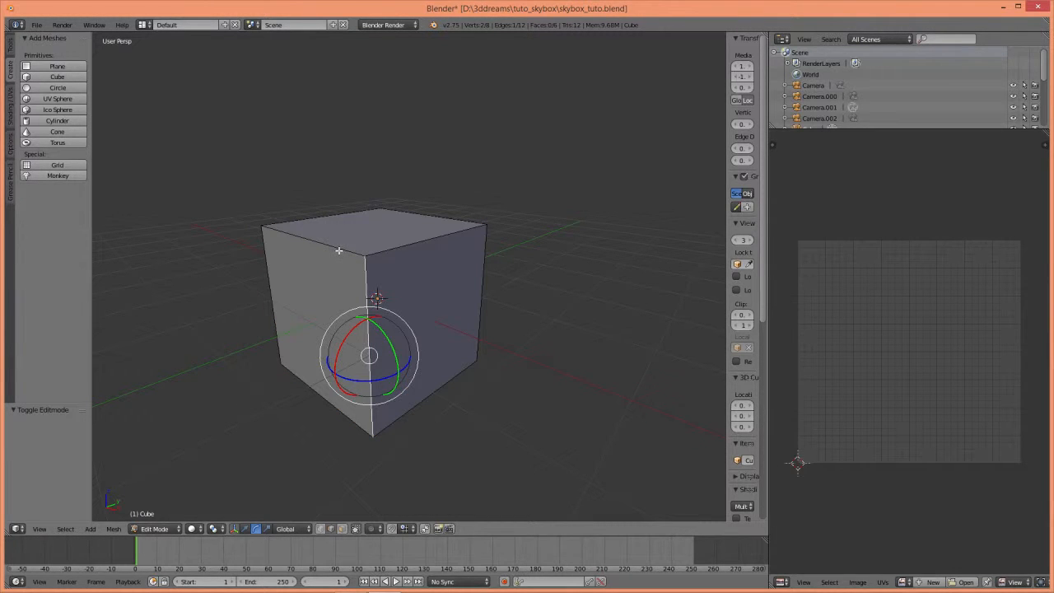
pyautogui.moveTo(339, 249); pyautogui.dragTo(369, 266, button='middle')
pyautogui.keyDown('shift'); pyautogui.rightClick(330, 307); pyautogui.keyUp('shift')
pyautogui.moveTo(329, 307); pyautogui.dragTo(411, 332, button='middle')
pyautogui.keyDown('shift'); pyautogui.rightClick(407, 374); pyautogui.keyUp('shift')
pyautogui.moveTo(395, 209); pyautogui.dragTo(359, 316, button='middle')
pyautogui.keyDown('shift'); pyautogui.rightClick(359, 316); pyautogui.keyUp('shift')
pyautogui.keyDown('shift'); pyautogui.rightClick(381, 324); pyautogui.keyUp('shift')
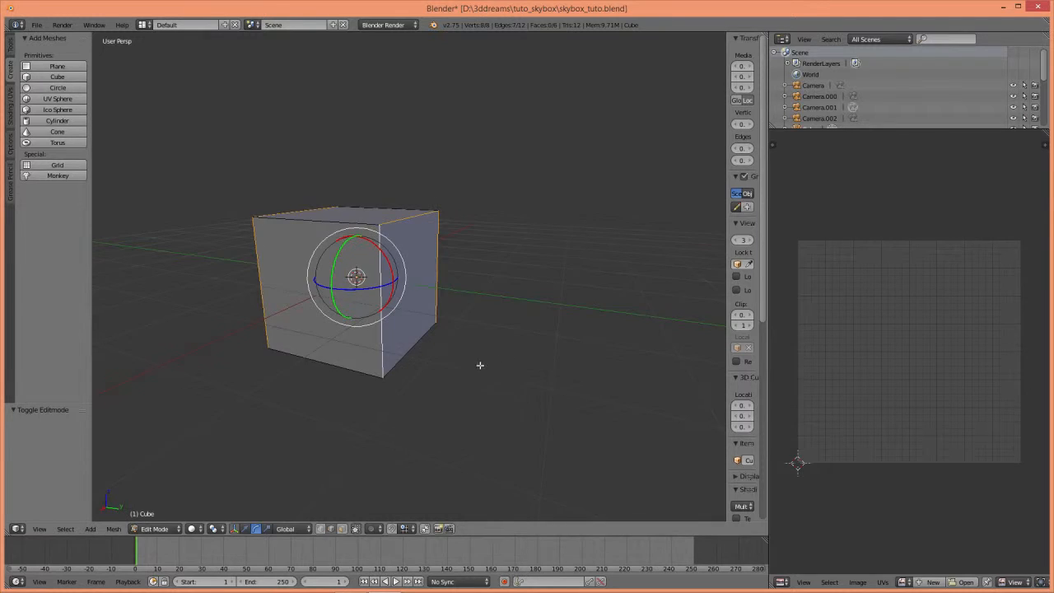
pyautogui.moveTo(483, 365); pyautogui.dragTo(382, 385, button='middle')
pyautogui.hotkey('ctrl', 'e')
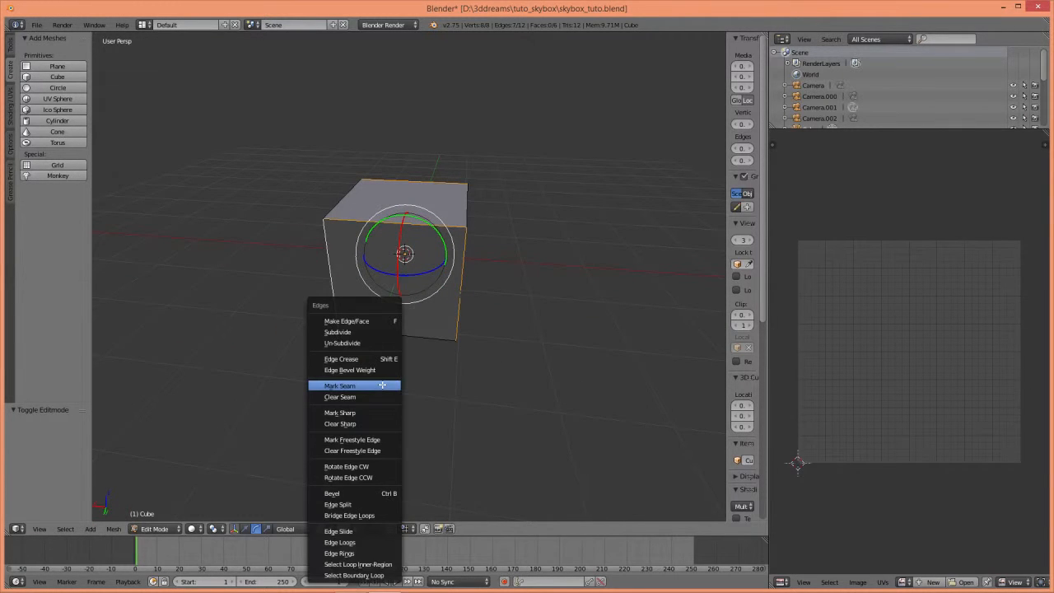
pyautogui.click(382, 384)
# Unwrap all faces of the cube along the marked seams and return to Object Mode
pyautogui.moveTo(506, 334); pyautogui.dragTo(478, 344, button='middle')
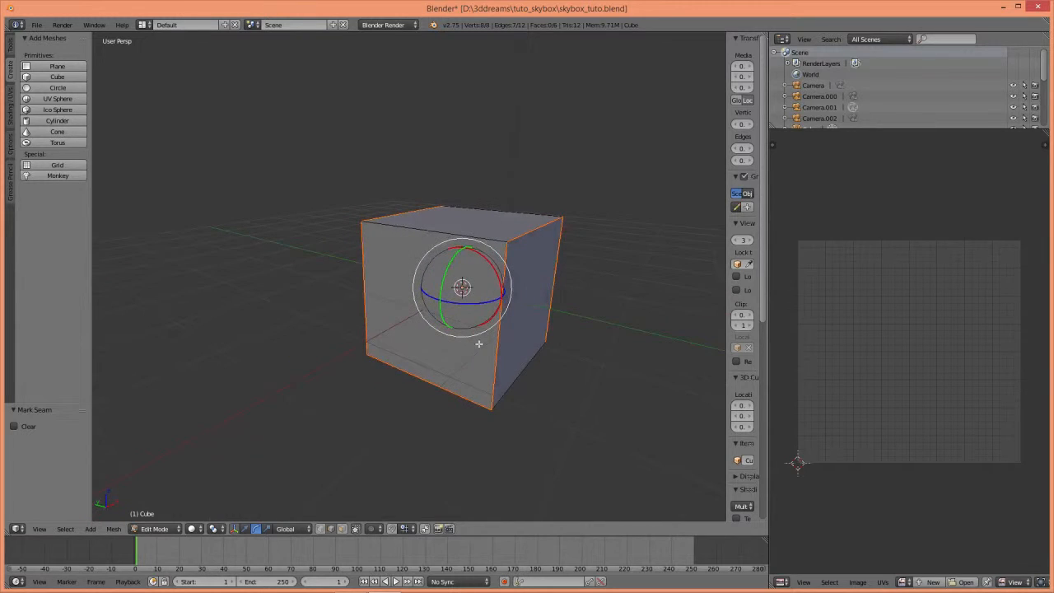
pyautogui.press('a')
pyautogui.press('a')
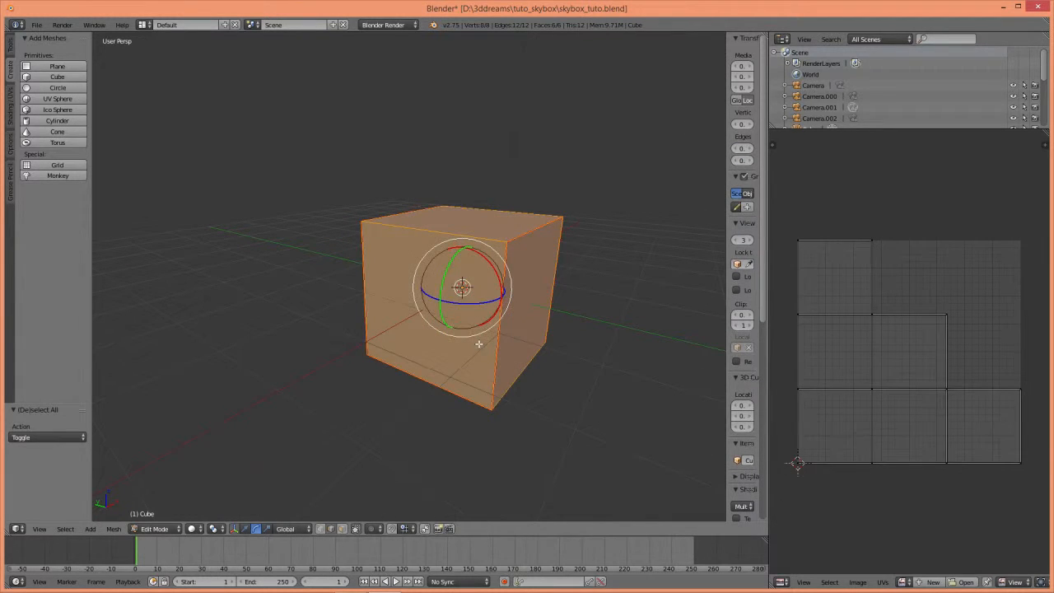
pyautogui.press('u')
pyautogui.click(478, 344)
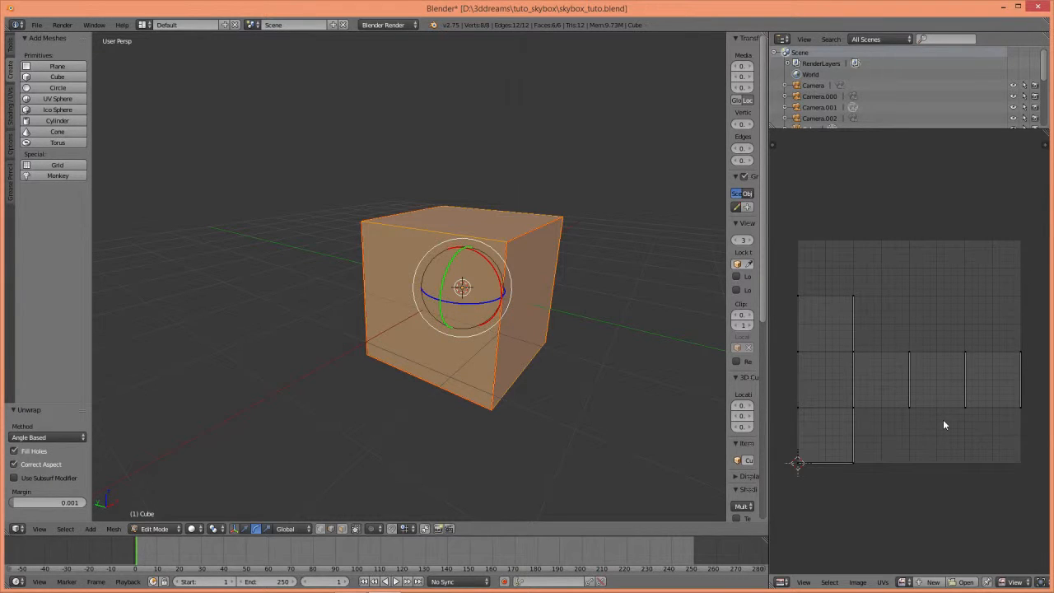
pyautogui.click(145, 531)
pyautogui.click(146, 513)
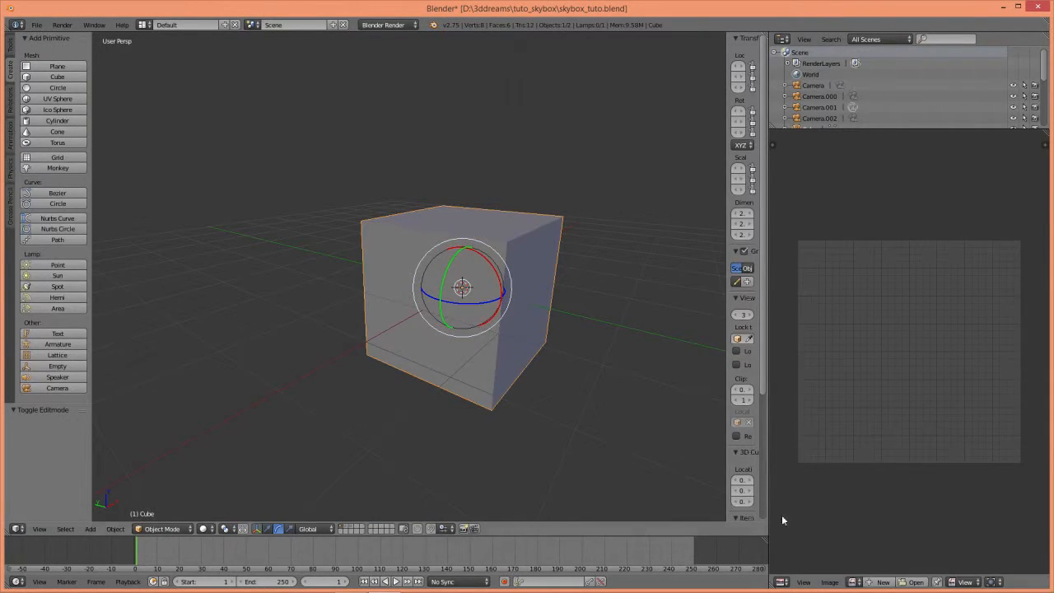
# Show the cube's material properties in place of the UV image editor and create a new material named skybox
pyautogui.click(782, 581)
pyautogui.click(813, 417)
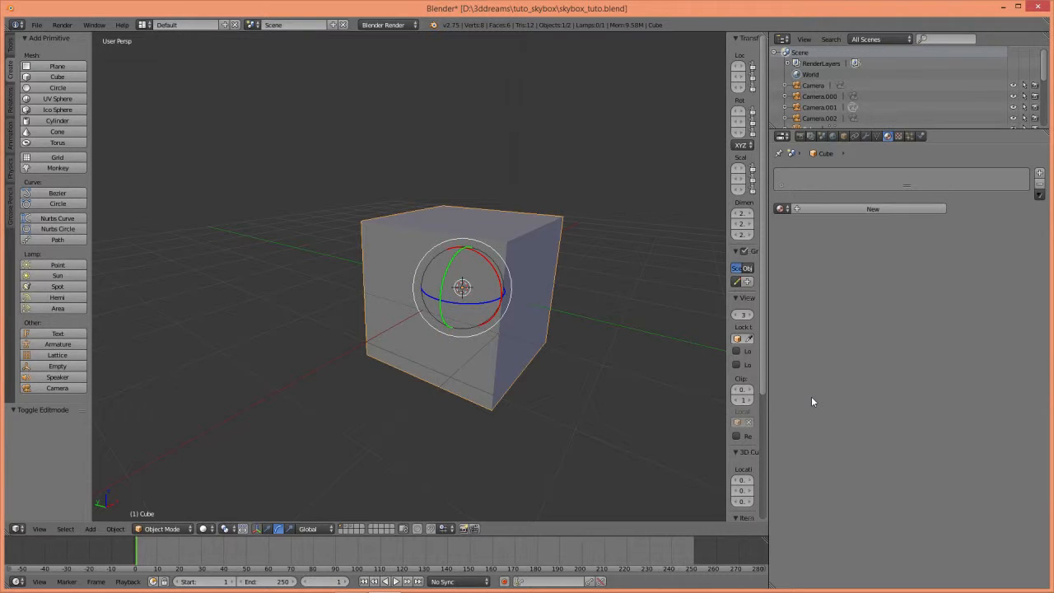
pyautogui.click(850, 207)
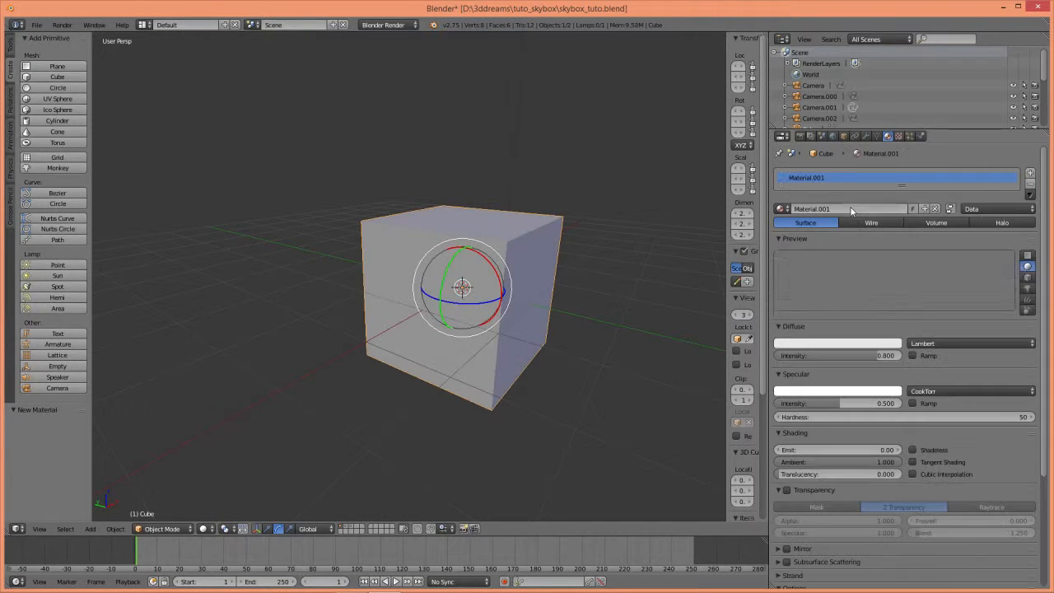
pyautogui.click(836, 209)
pyautogui.write('skybox')
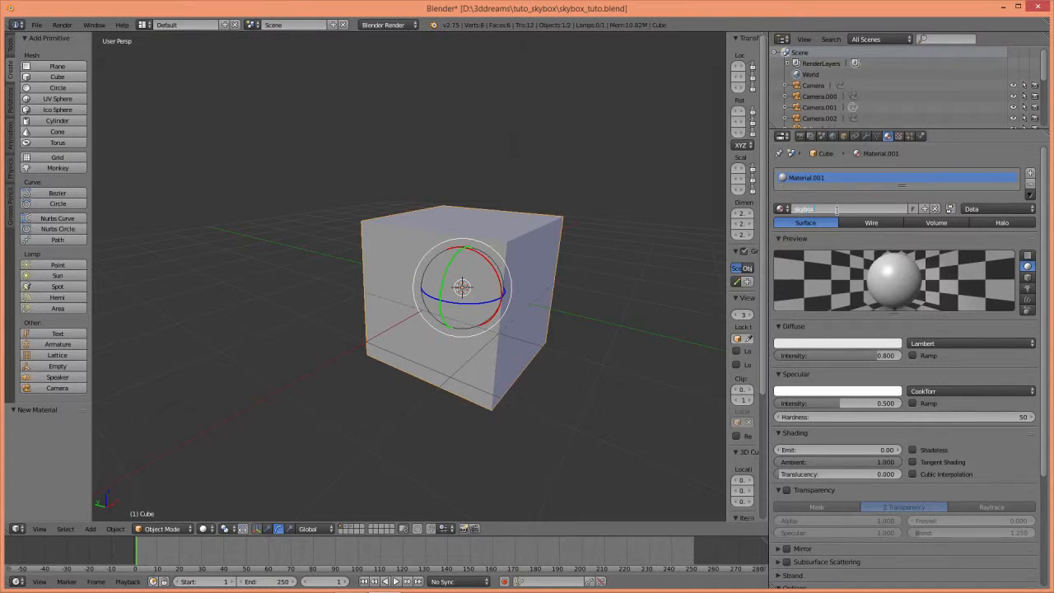
pyautogui.press('Return')
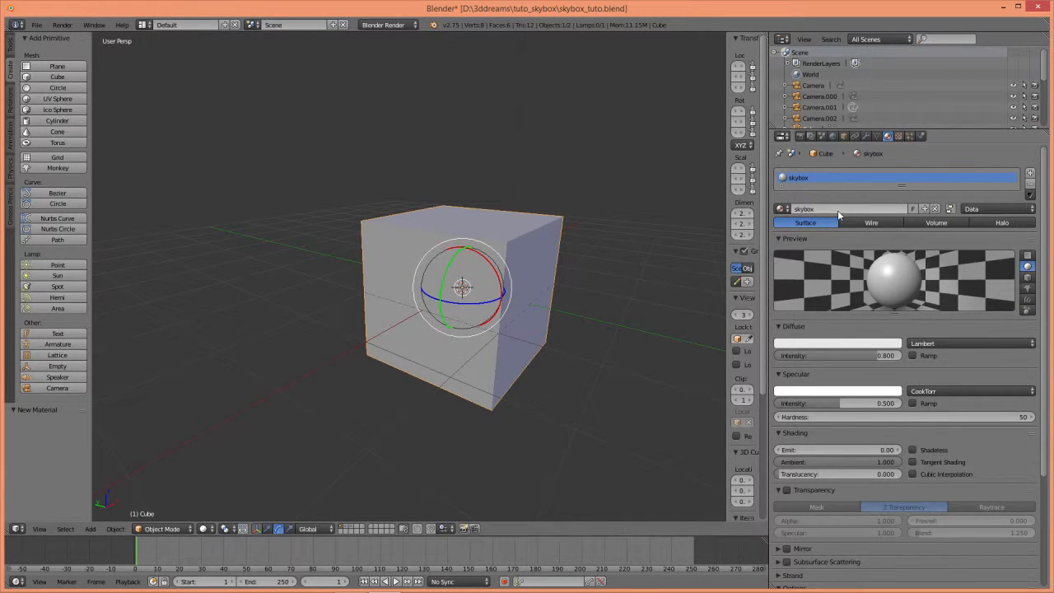
pyautogui.click(898, 137)
pyautogui.click(888, 136)
# Put the cube into Texture Paint mode and start adding a Diffuse Color paint slot
pyautogui.click(165, 528)
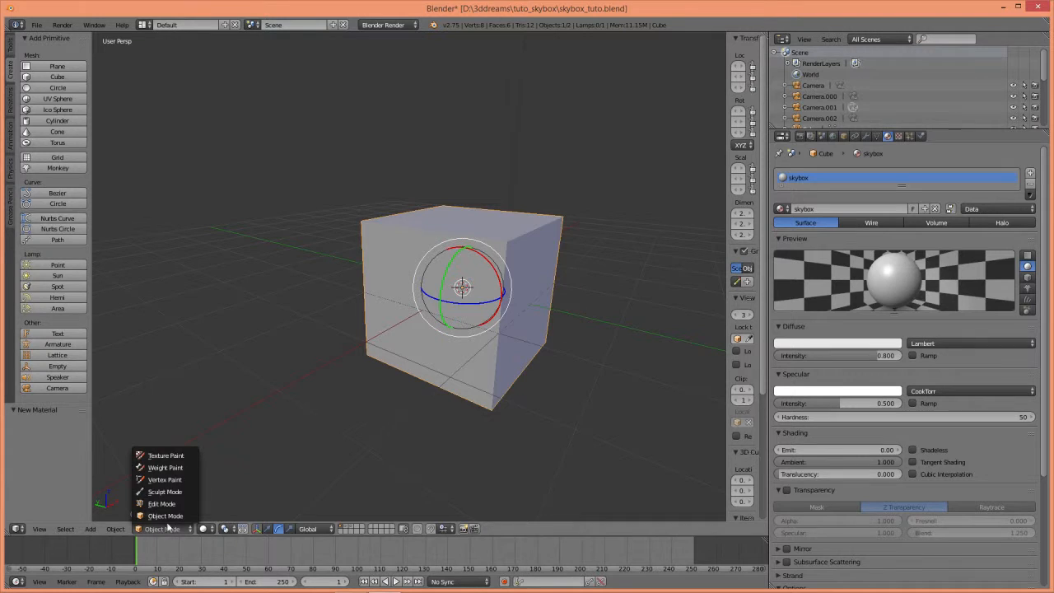
pyautogui.click(165, 456)
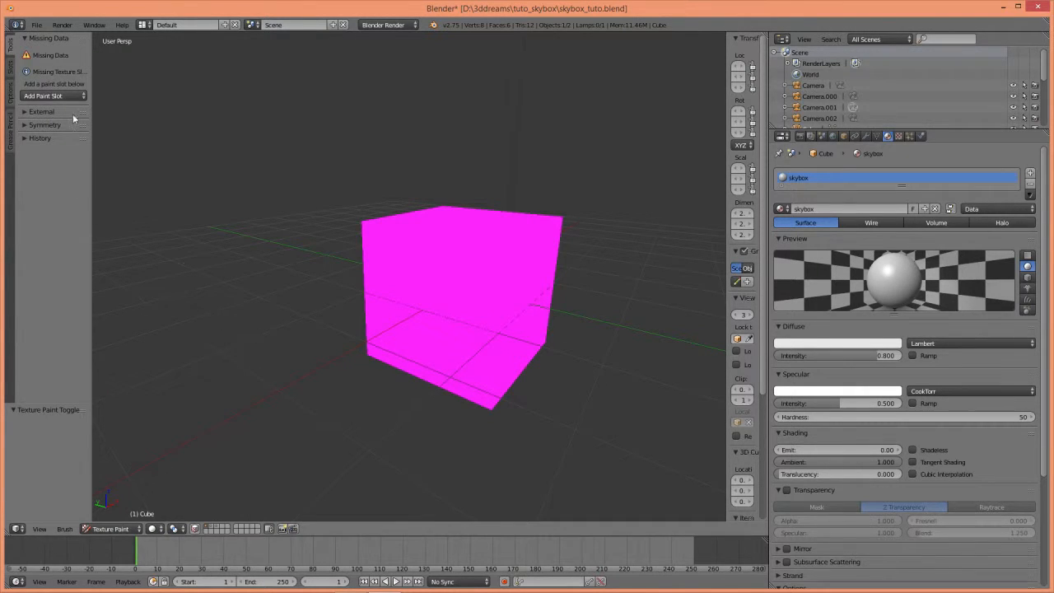
pyautogui.moveTo(91, 141); pyautogui.dragTo(108, 141)
pyautogui.click(85, 95)
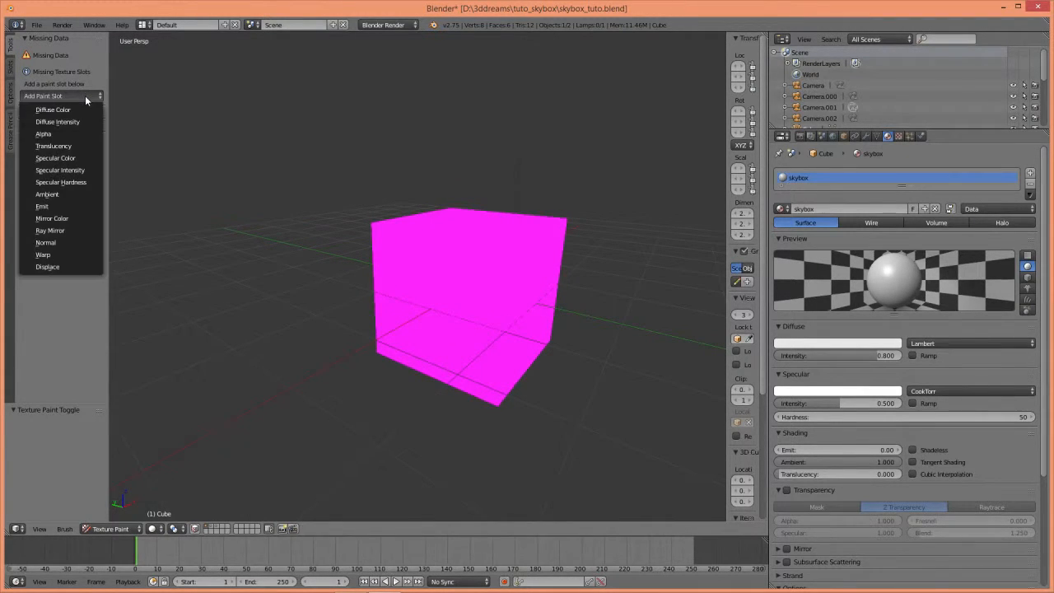
pyautogui.click(64, 110)
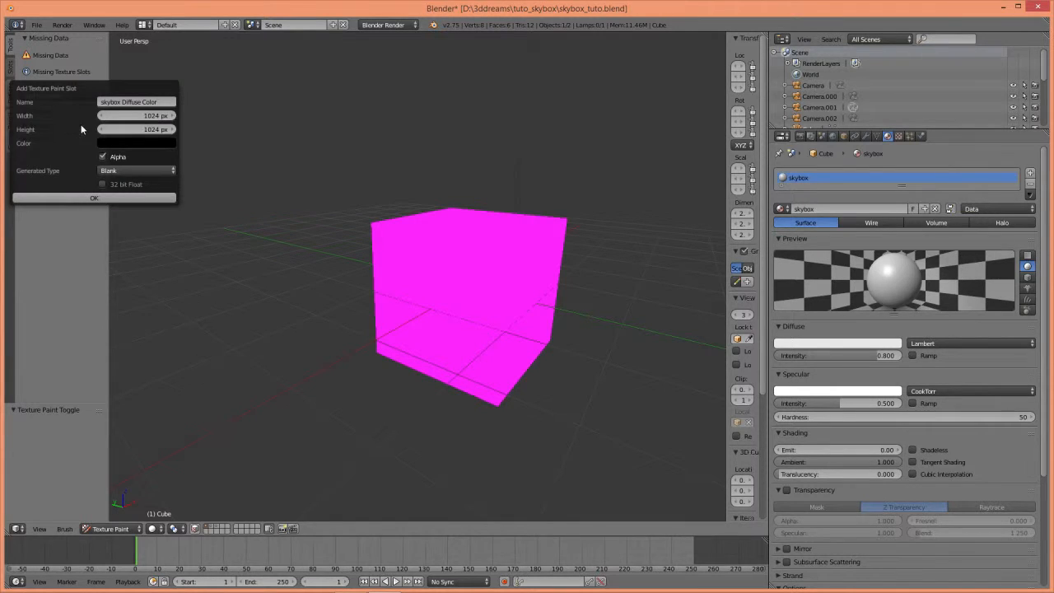
# Create the paint slot's image at 2048 × 2048 px without alpha, filled with light blue
pyautogui.click(144, 116)
pyautogui.write('2048')
pyautogui.press('Return')
pyautogui.click(133, 131)
pyautogui.write('20')
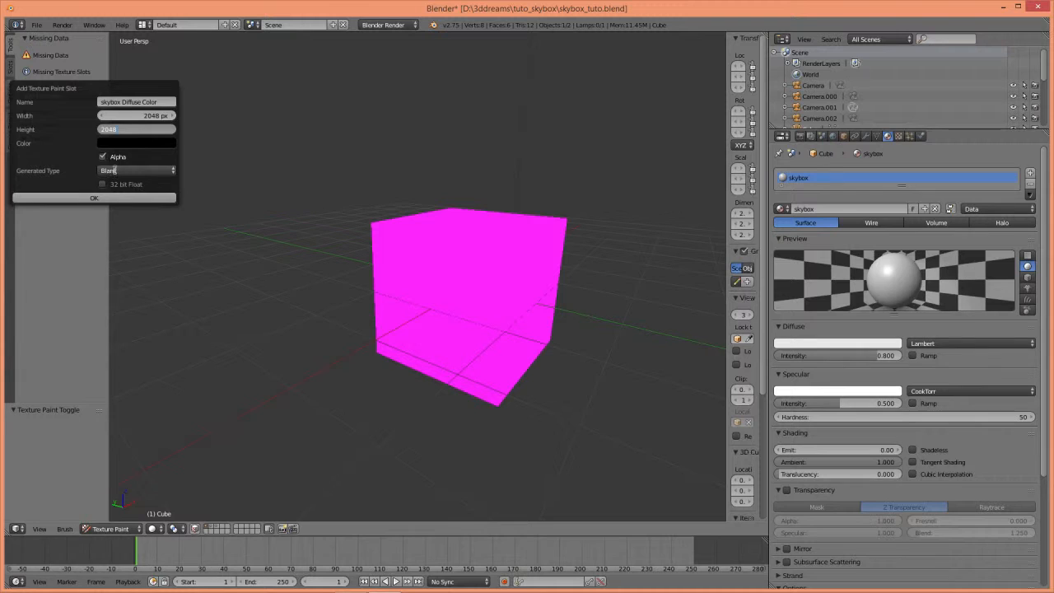
pyautogui.press('Return')
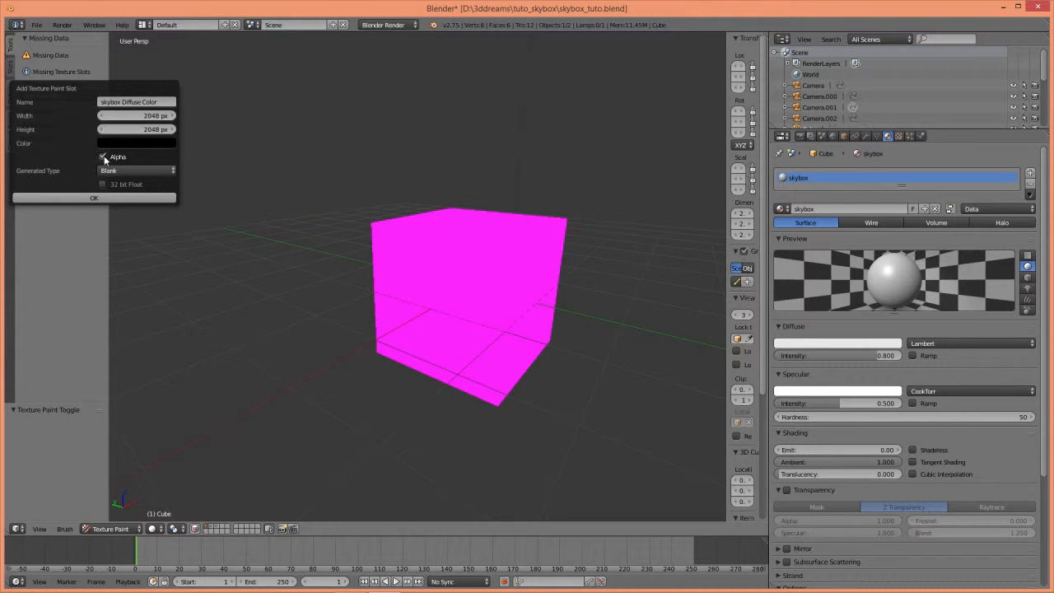
pyautogui.click(103, 157)
pyautogui.click(118, 146)
pyautogui.moveTo(193, 198)
pyautogui.mouseDown()
pyautogui.moveTo(191, 163)
pyautogui.moveTo(152, 178)
pyautogui.mouseUp()
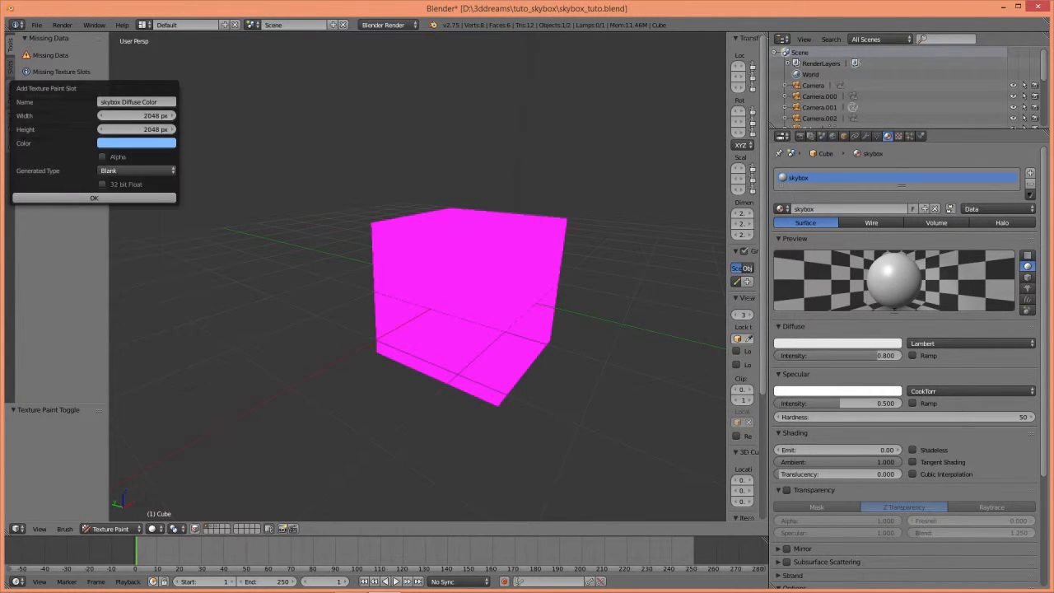
pyautogui.click(137, 197)
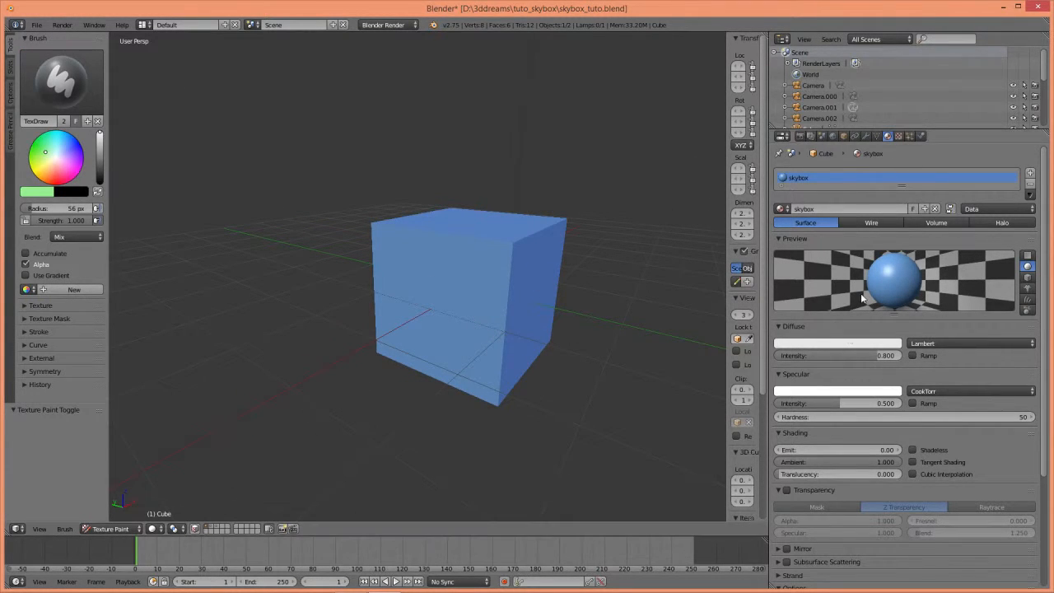
# Set the skybox material's specular intensity to 0, diffuse intensity to 1 and emit to 1
pyautogui.click(836, 404)
pyautogui.write('0')
pyautogui.press('Return')
pyautogui.click(886, 356)
pyautogui.write('1')
pyautogui.press('Return')
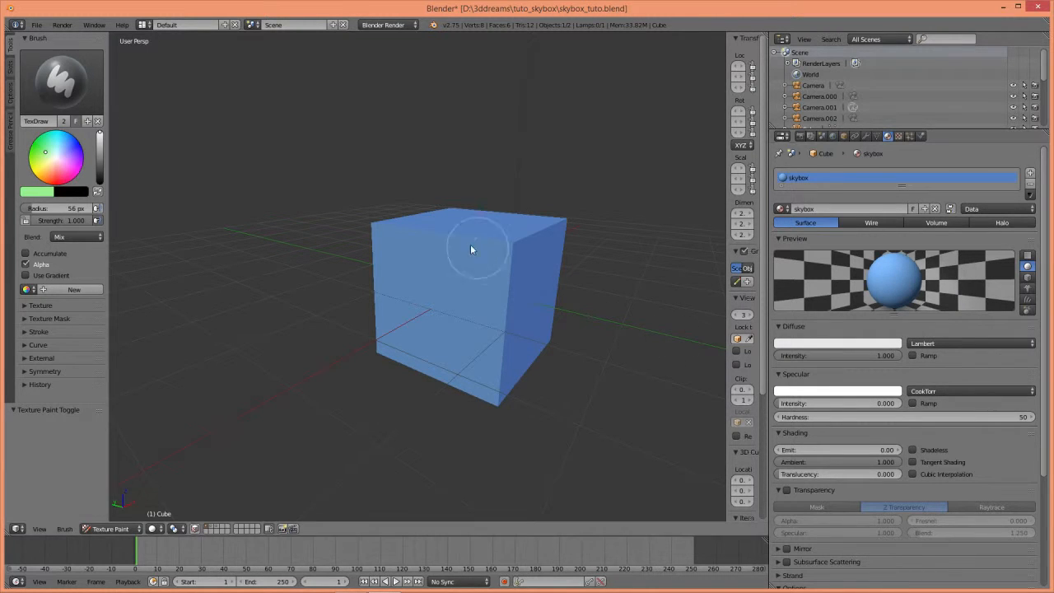
pyautogui.click(841, 449)
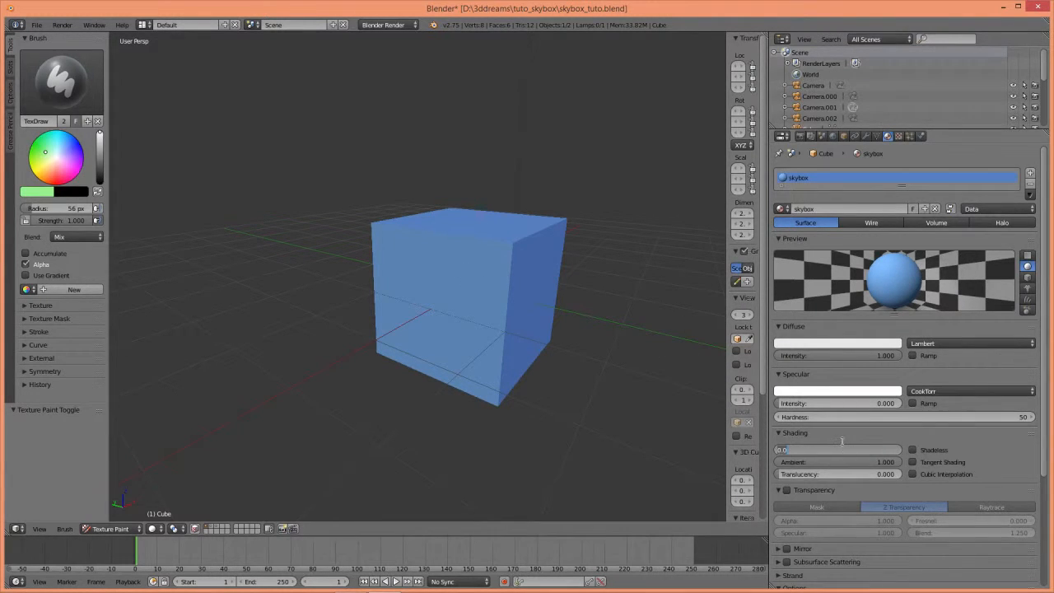
pyautogui.write('1')
pyautogui.press('Return')
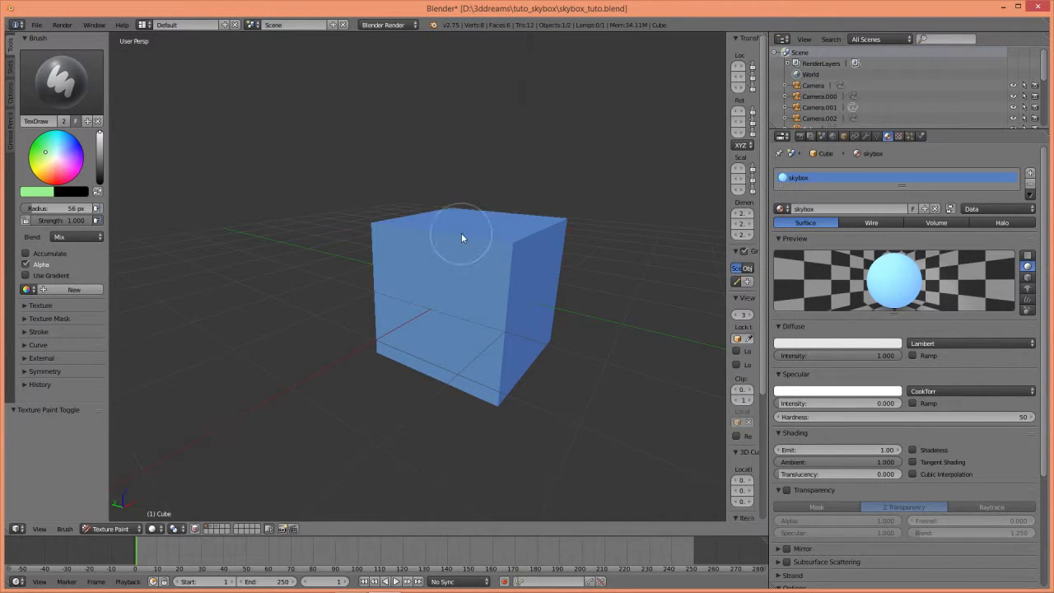
# Return to Object Mode, delete the lamp above the cube and reselect the cube
pyautogui.scroll(-1, 461, 233)
pyautogui.moveTo(433, 175)
pyautogui.mouseDown(button='middle')
pyautogui.moveTo(283, 277)
pyautogui.moveTo(221, 376)
pyautogui.mouseUp(button='middle')
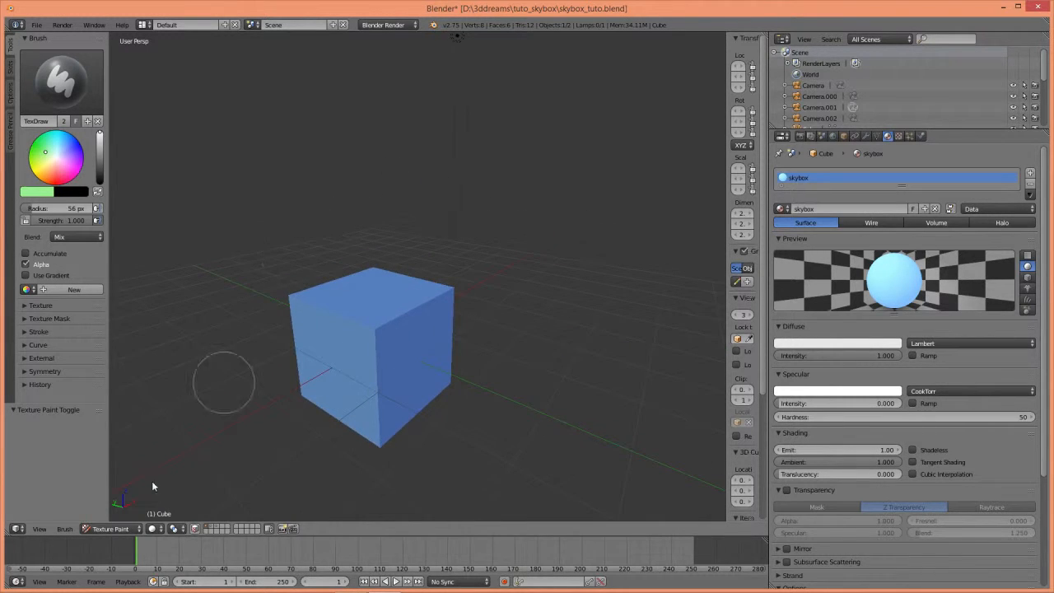
pyautogui.click(130, 528)
pyautogui.click(125, 516)
pyautogui.scroll(-2, 395, 140)
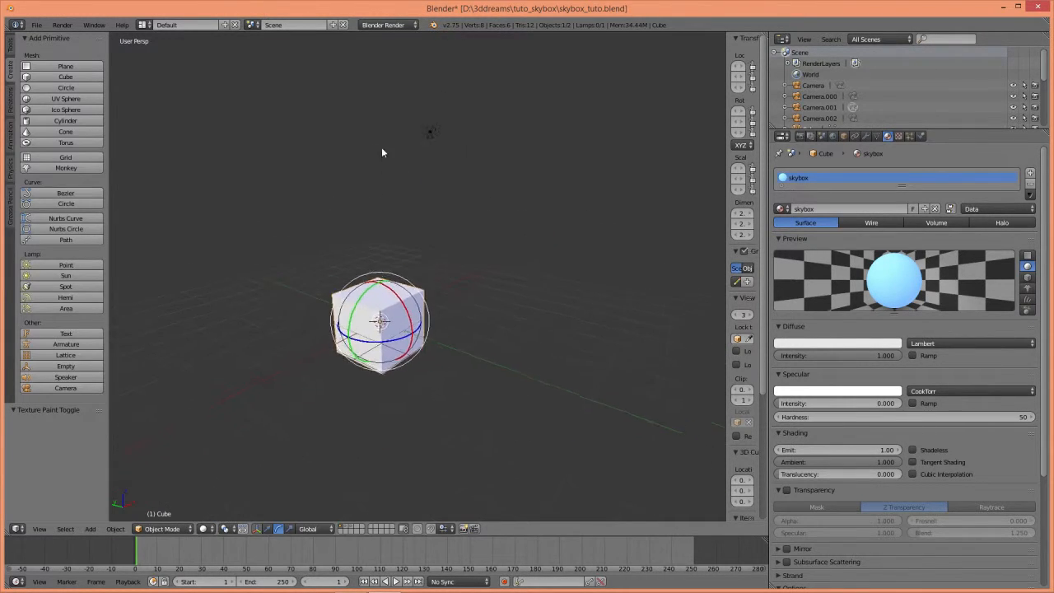
pyautogui.rightClick(414, 151)
pyautogui.press('x')
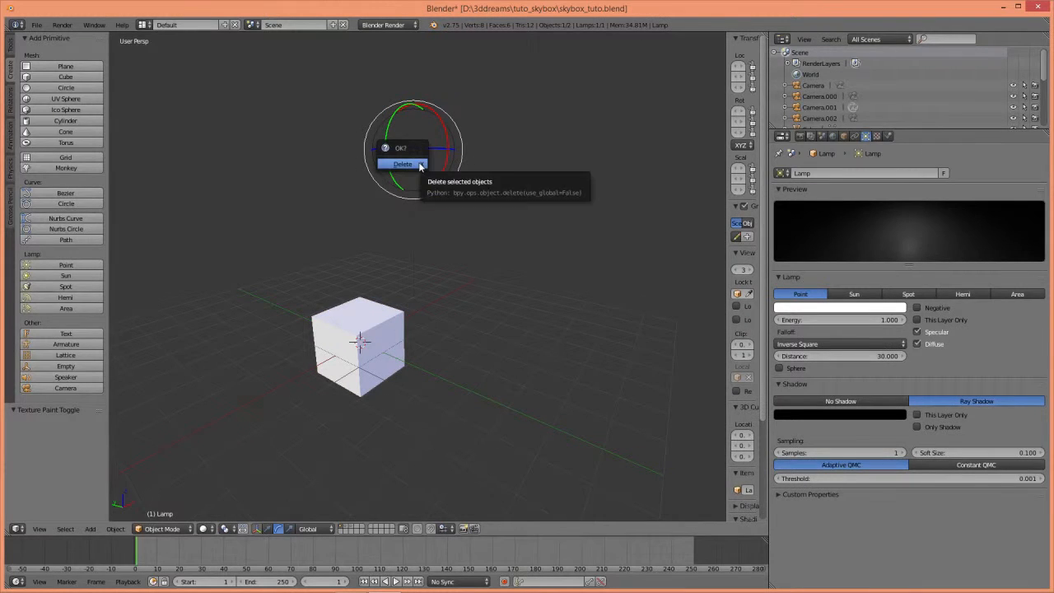
pyautogui.click(419, 162)
pyautogui.scroll(2, 362, 336)
pyautogui.rightClick(305, 362)
pyautogui.moveTo(305, 362); pyautogui.dragTo(238, 424, button='middle')
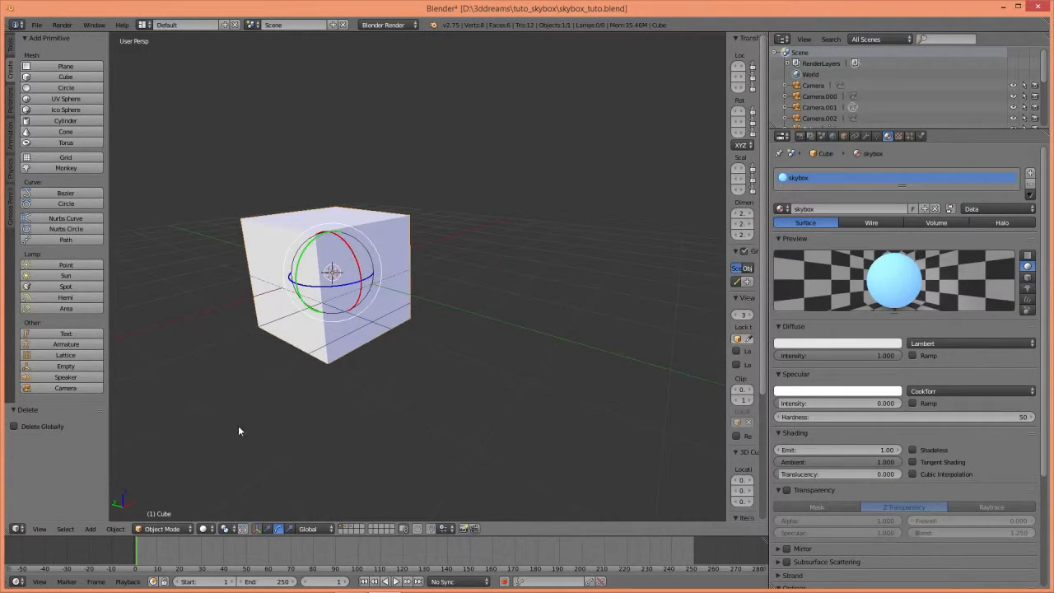
# Switch the viewport shading to Material and inspect the blue cube from several angles
pyautogui.click(209, 528)
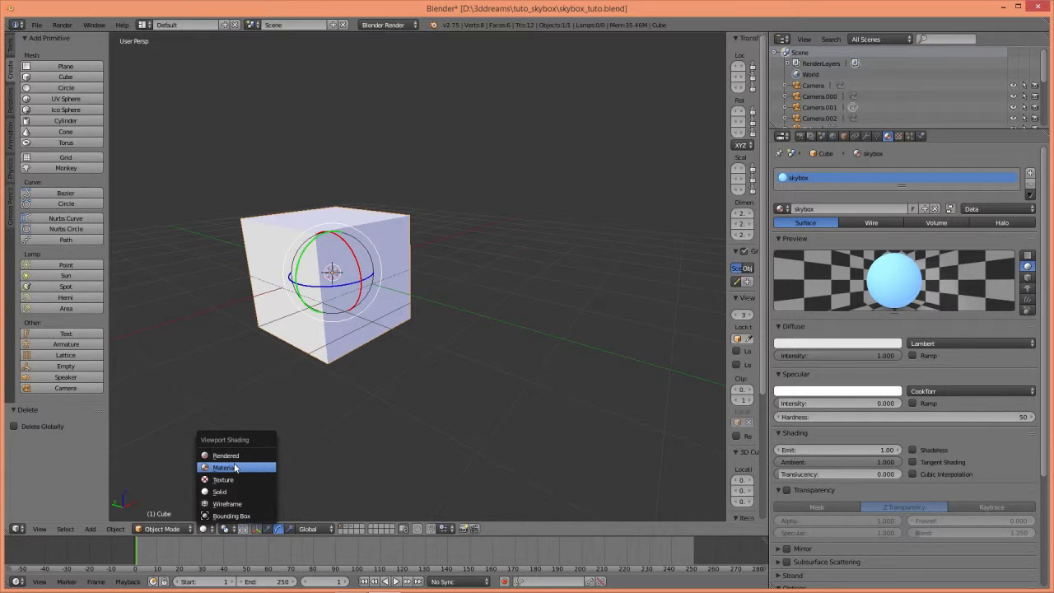
pyautogui.click(234, 467)
pyautogui.moveTo(290, 307); pyautogui.dragTo(377, 325, button='middle')
pyautogui.scroll(-3, 377, 325)
pyautogui.moveTo(304, 311); pyautogui.dragTo(356, 303, button='middle')
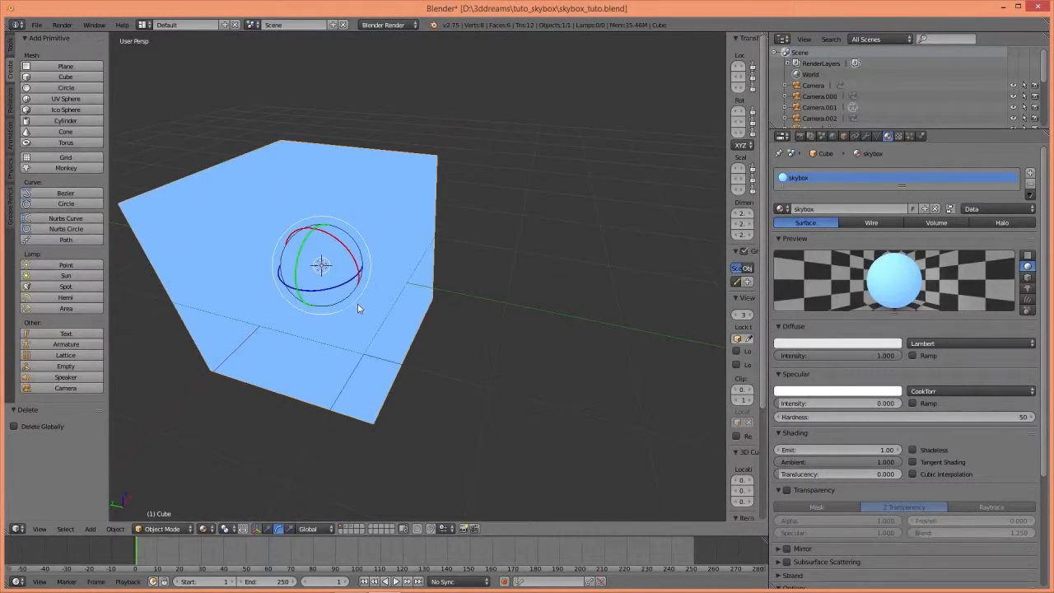
# Add a second texture to the skybox material from sky_texturer.jpg, disable it, and make the diffuse color texture active again
pyautogui.click(897, 136)
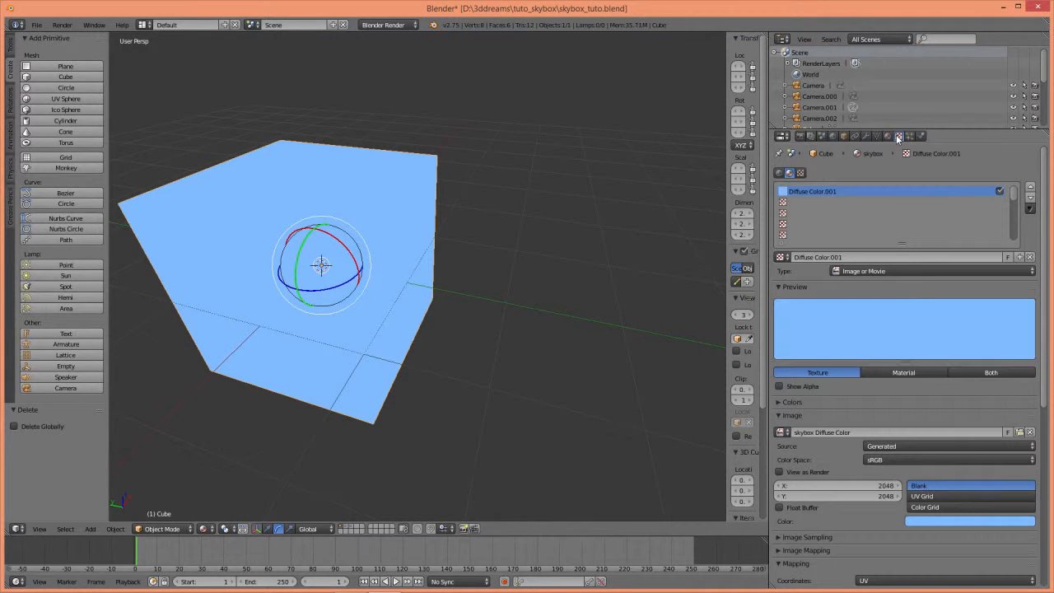
pyautogui.click(811, 203)
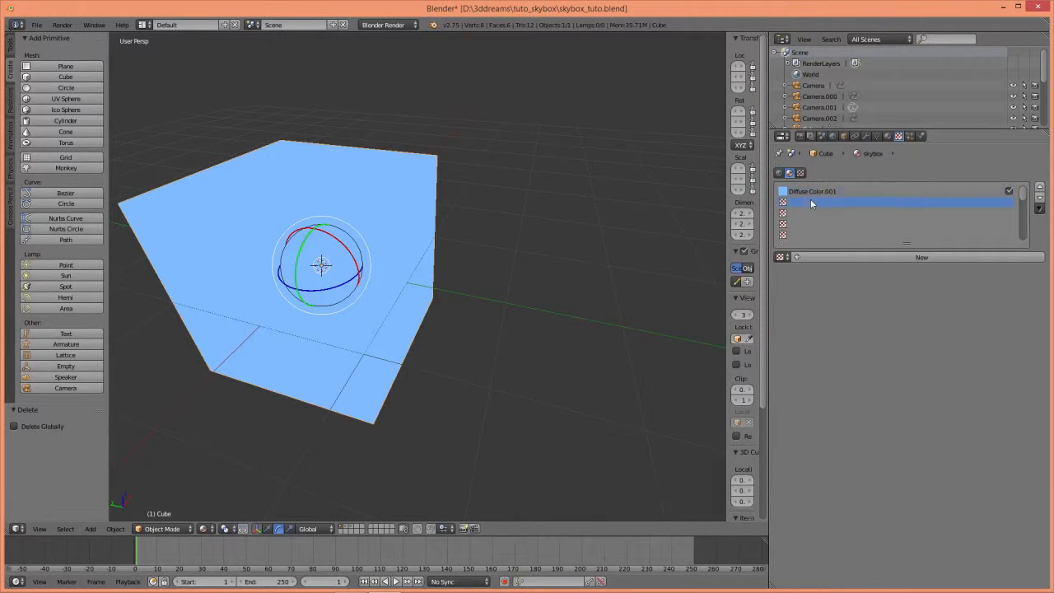
pyautogui.click(962, 254)
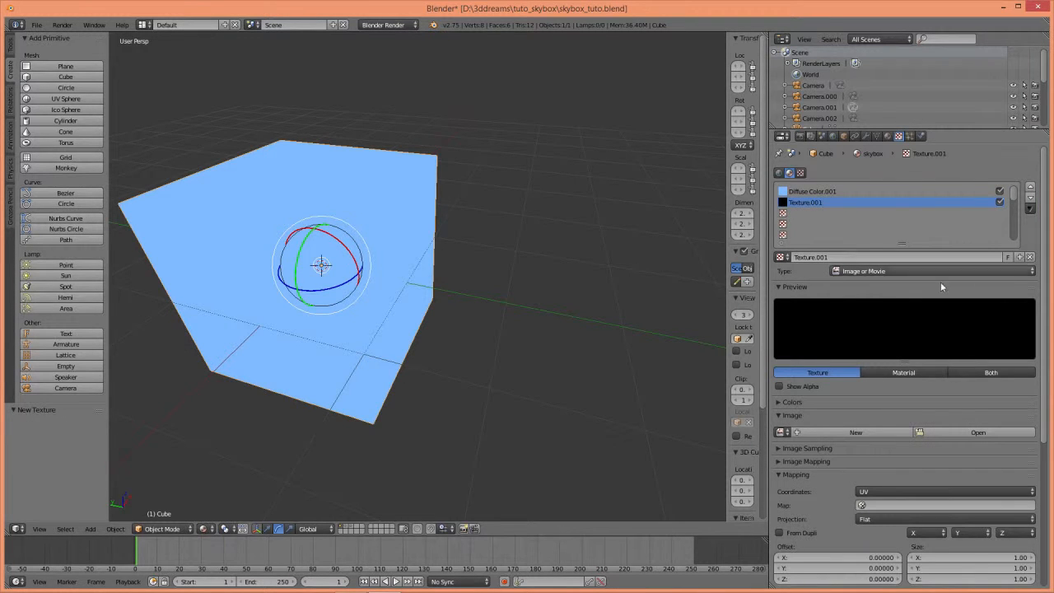
pyautogui.click(942, 431)
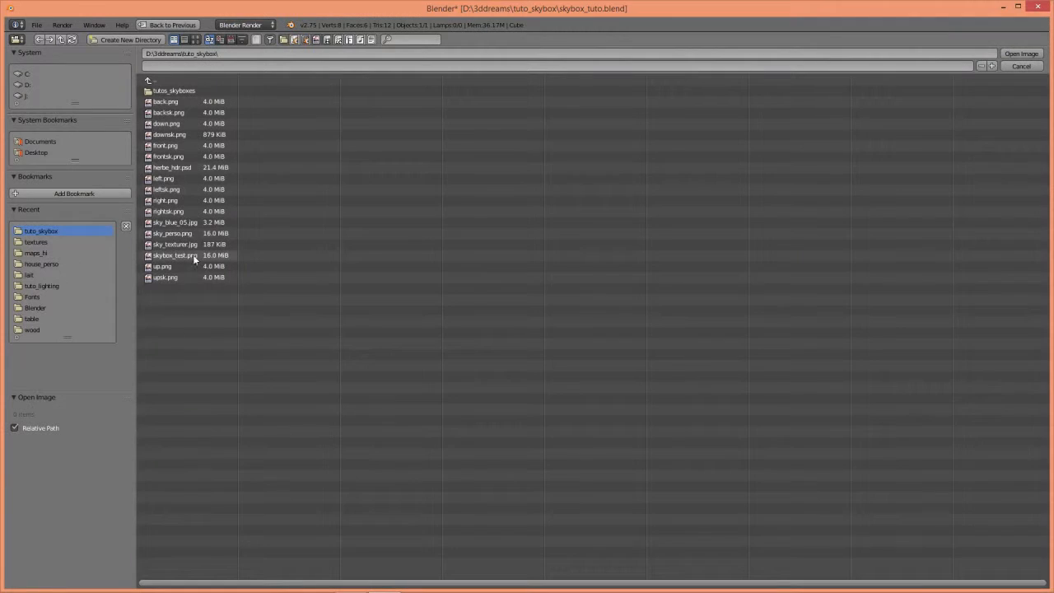
pyautogui.click(270, 240)
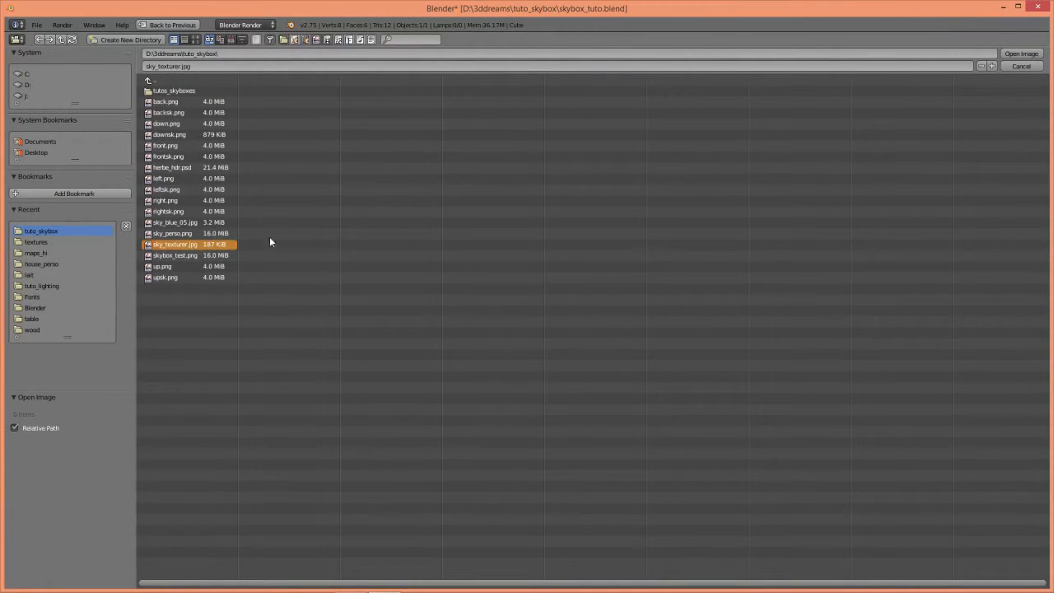
pyautogui.click(1021, 53)
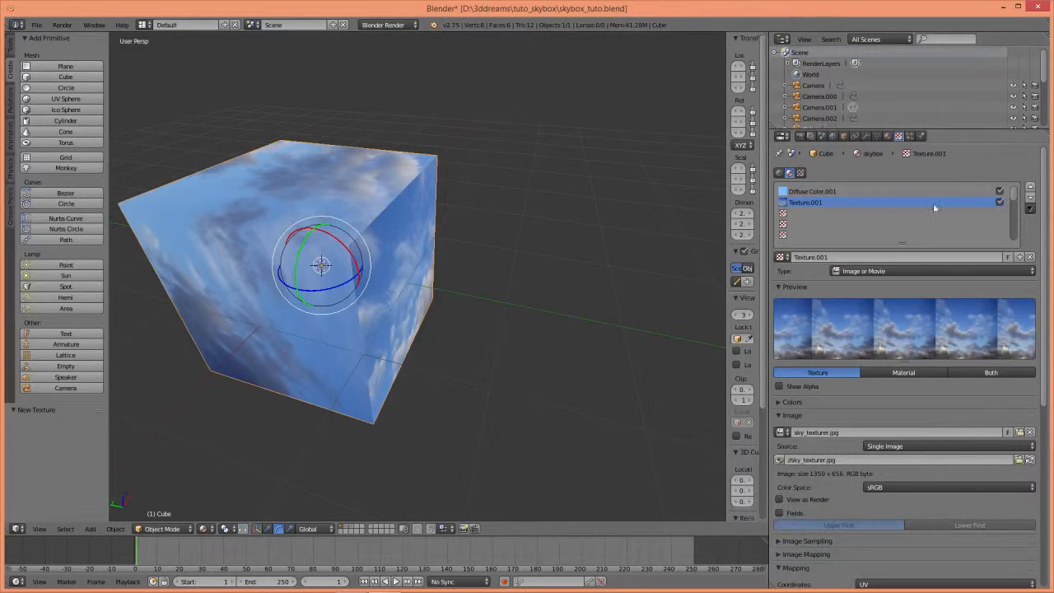
pyautogui.click(1000, 202)
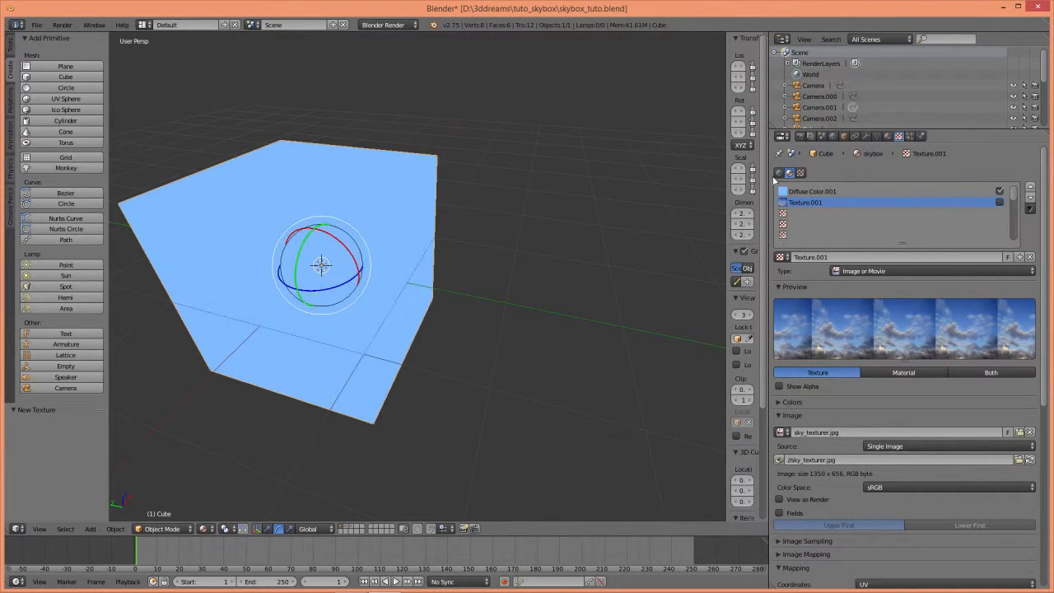
pyautogui.click(810, 192)
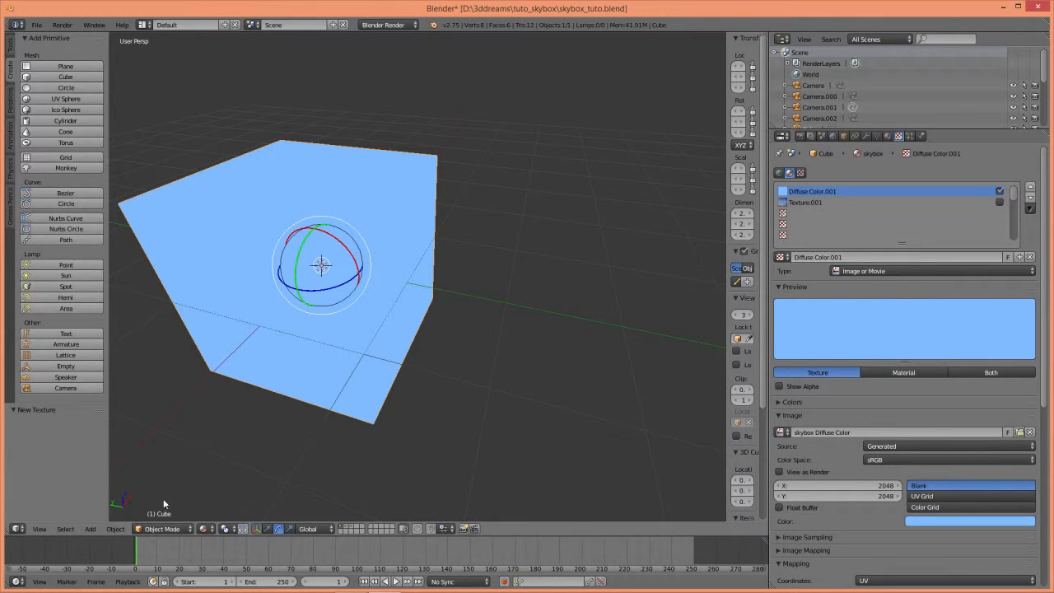
# Put the cube back into Texture Paint mode and assign the sky image texture, Texture.001, to the brush
pyautogui.click(169, 529)
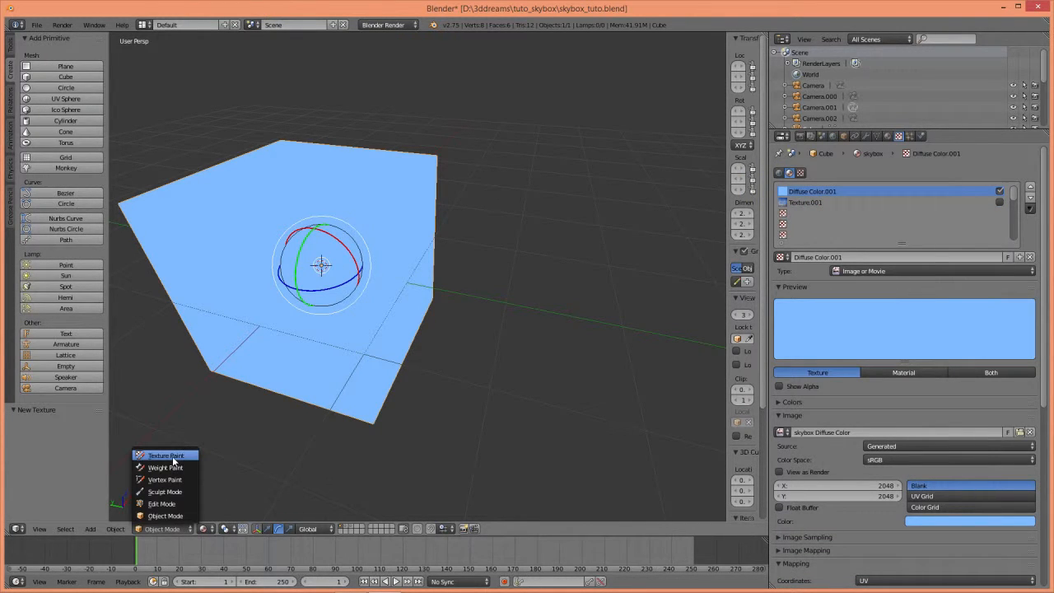
pyautogui.click(167, 456)
pyautogui.scroll(-5, 271, 265)
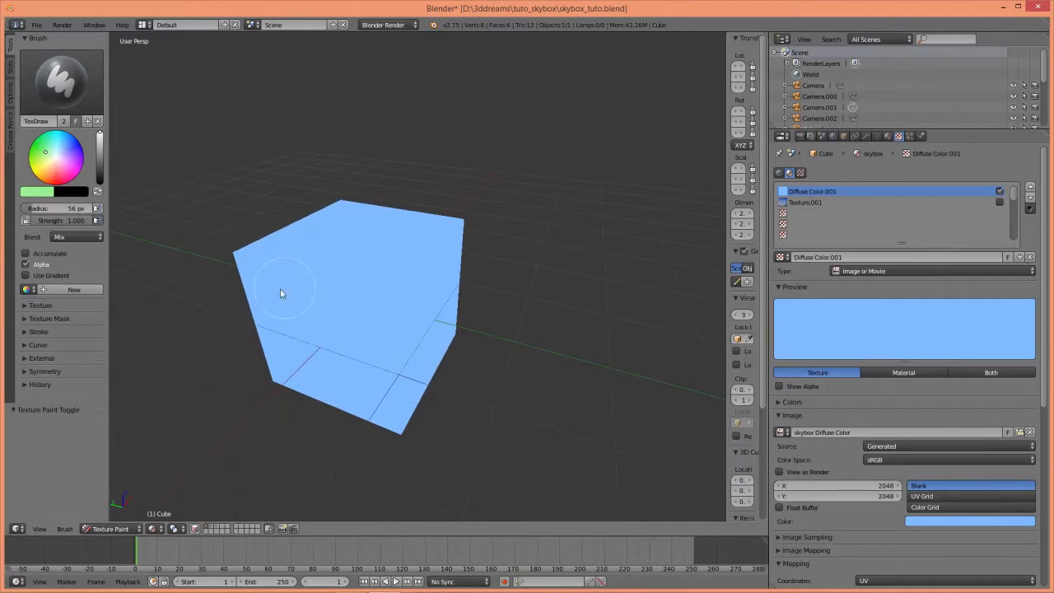
pyautogui.click(26, 307)
pyautogui.click(65, 350)
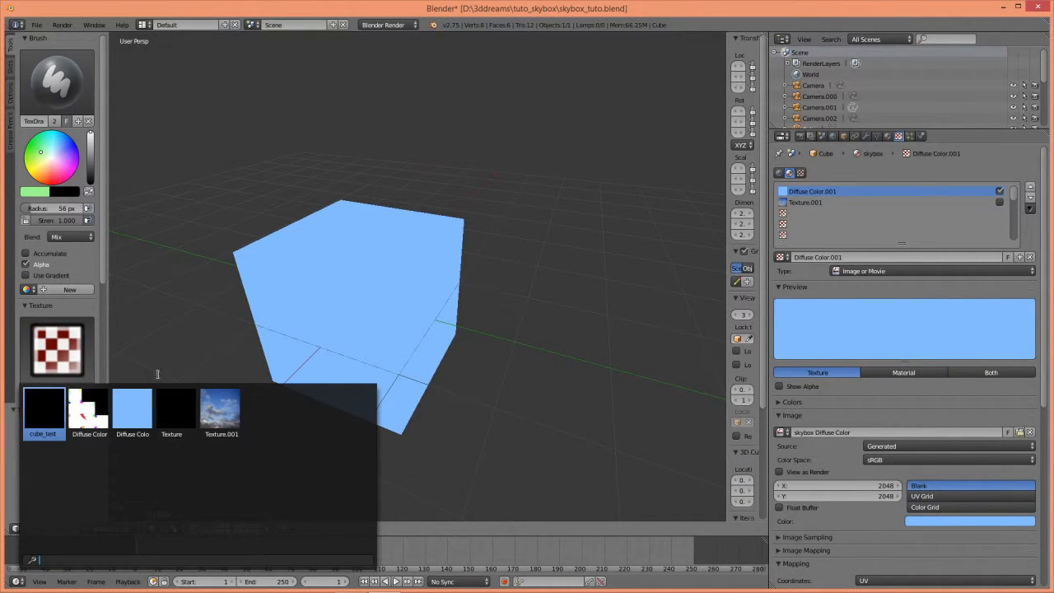
pyautogui.click(219, 409)
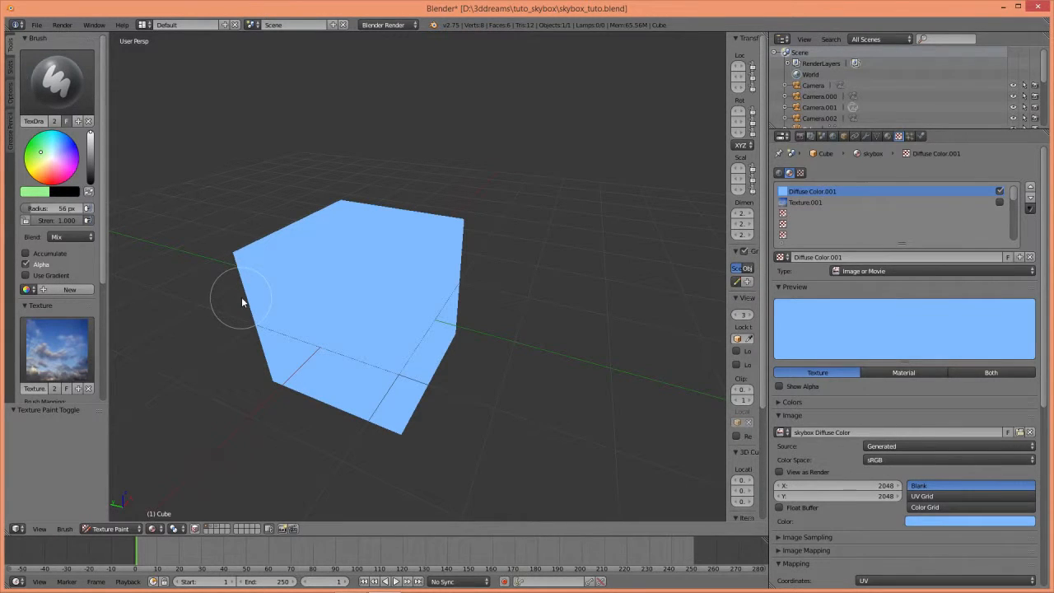
# Set the paint brush color to white
pyautogui.moveTo(247, 299); pyautogui.dragTo(247, 335, button='middle')
pyautogui.scroll(2, 237, 309)
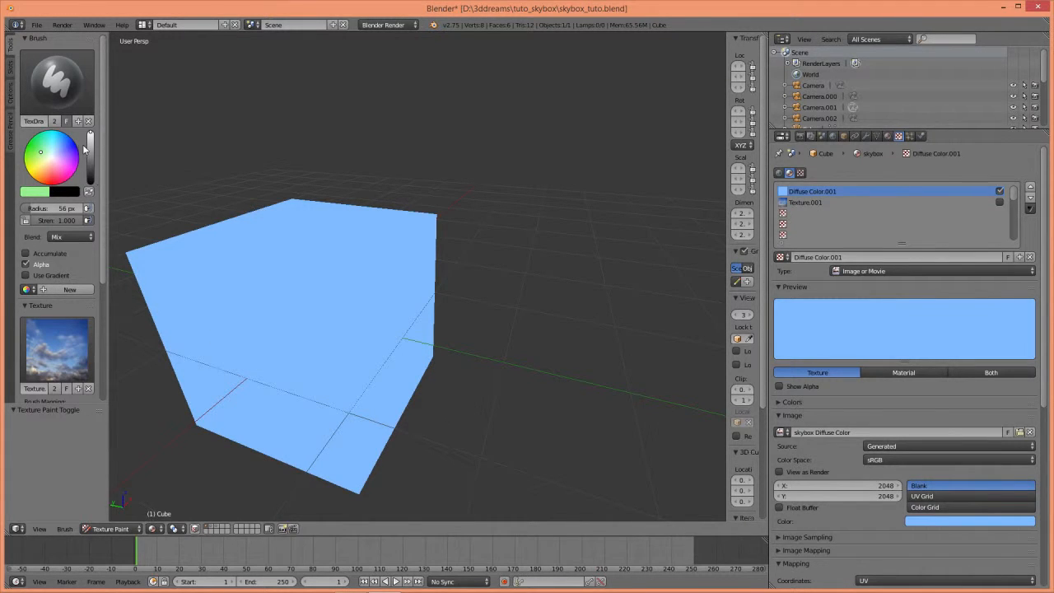
pyautogui.moveTo(37, 158); pyautogui.dragTo(49, 156)
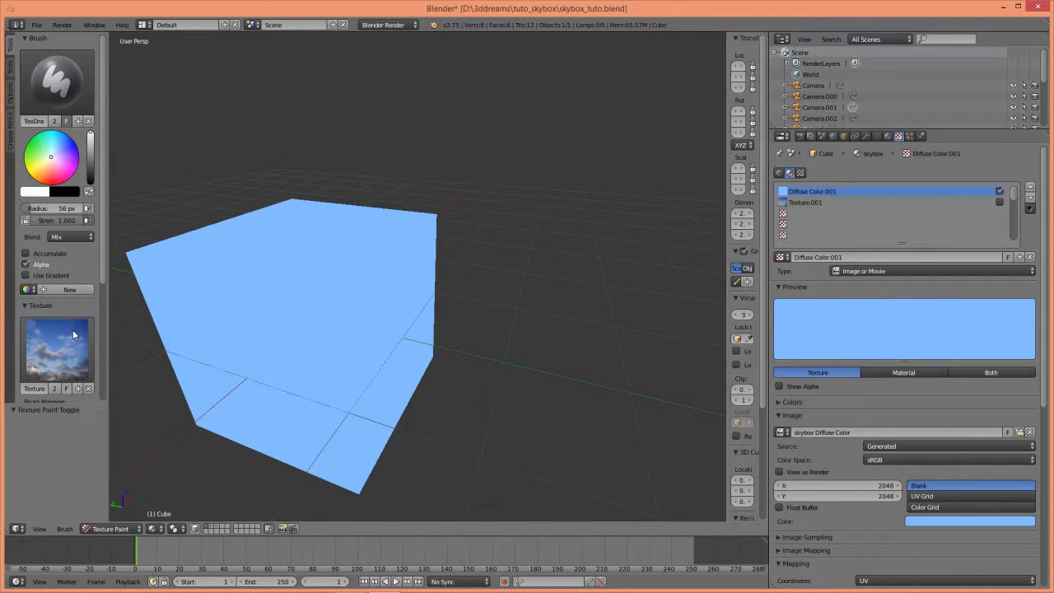
# Set the sky texture's brush mapping to Stencil
pyautogui.scroll(-3, 105, 298)
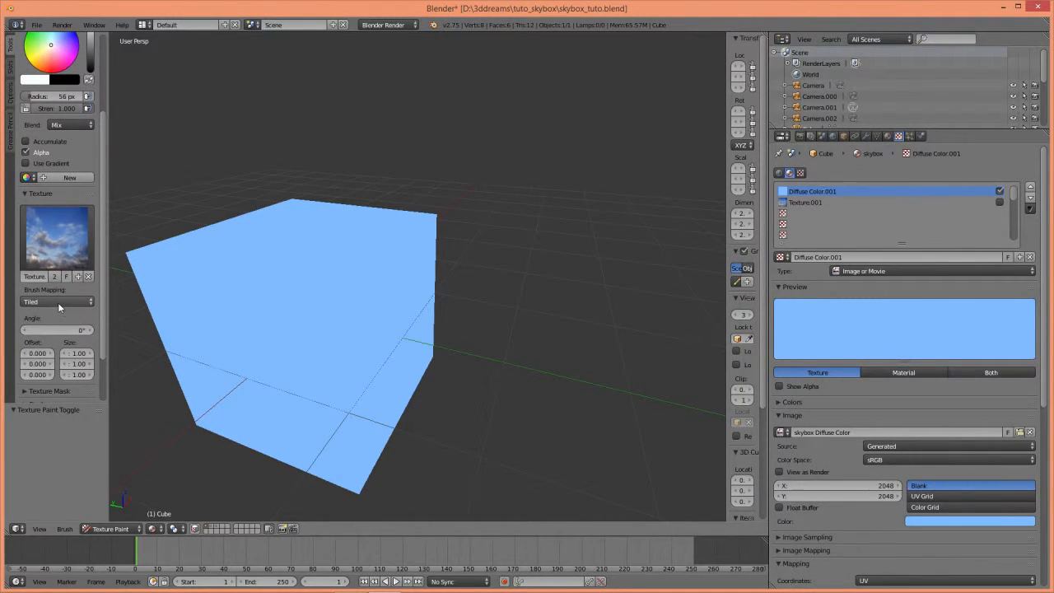
pyautogui.click(46, 300)
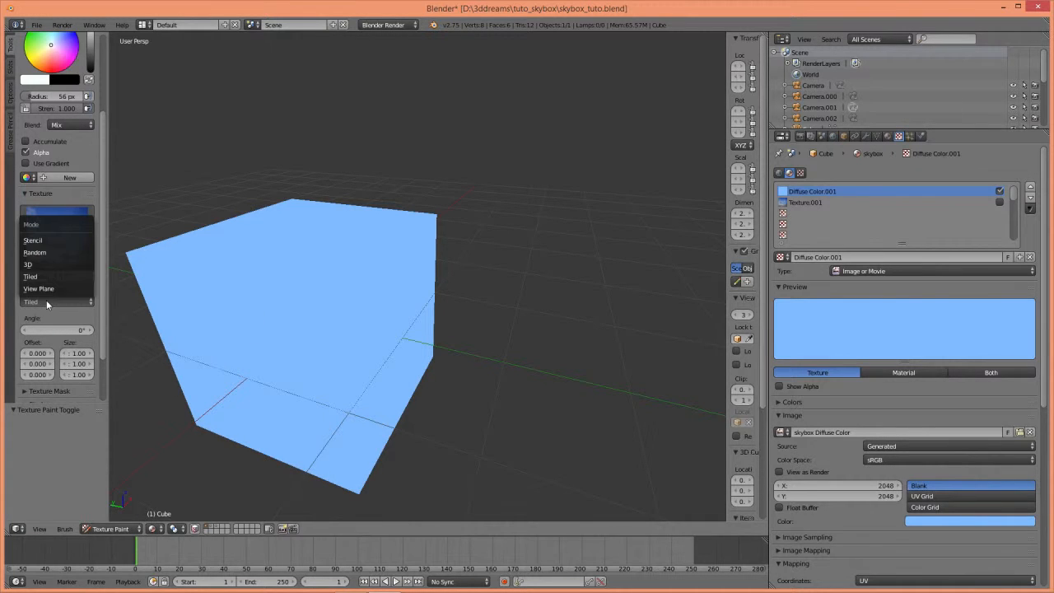
pyautogui.click(33, 240)
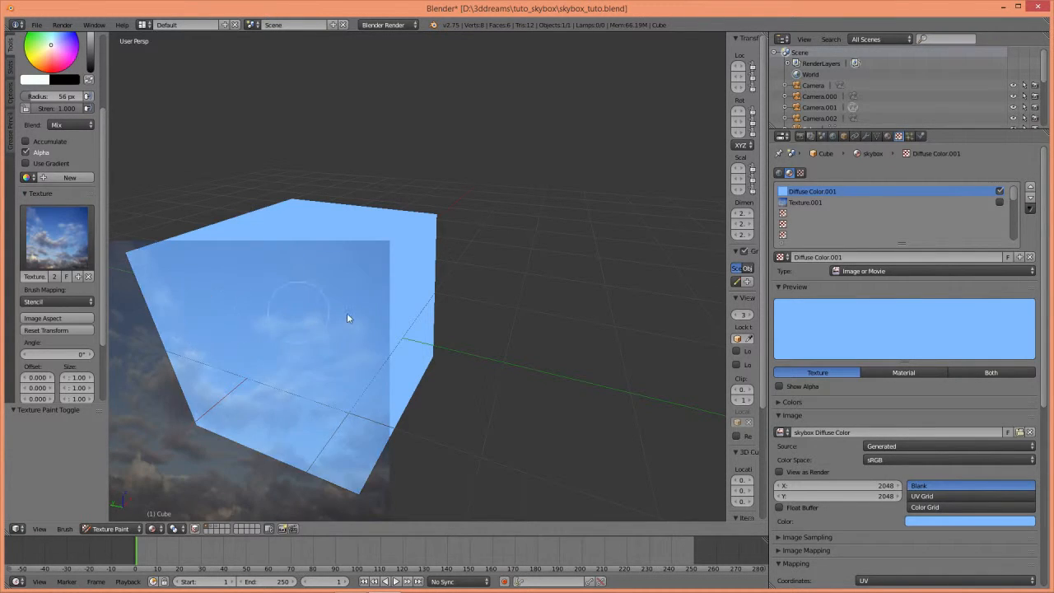
# Paint the sky stencil's clouds over the first side face of the cube and onto its top edge
pyautogui.scroll(-2, 346, 312)
pyautogui.moveTo(345, 310)
pyautogui.mouseDown(button='middle')
pyautogui.moveTo(271, 384)
pyautogui.moveTo(261, 353)
pyautogui.mouseUp(button='middle')
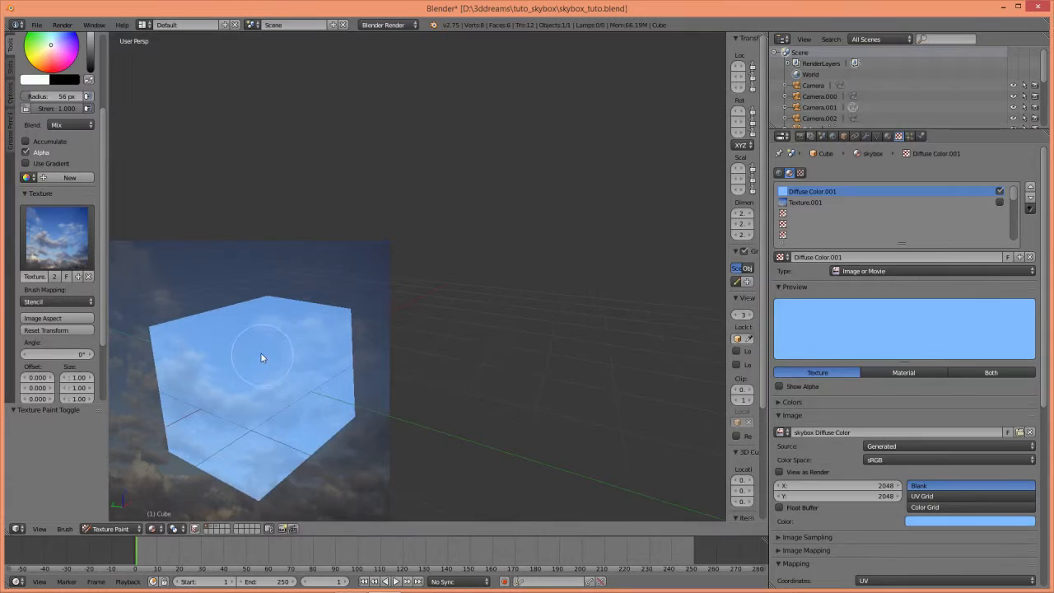
pyautogui.moveTo(286, 375)
pyautogui.mouseDown()
pyautogui.moveTo(256, 348)
pyautogui.moveTo(146, 349)
pyautogui.moveTo(231, 385)
pyautogui.moveTo(157, 392)
pyautogui.moveTo(266, 404)
pyautogui.moveTo(294, 492)
pyautogui.mouseUp()
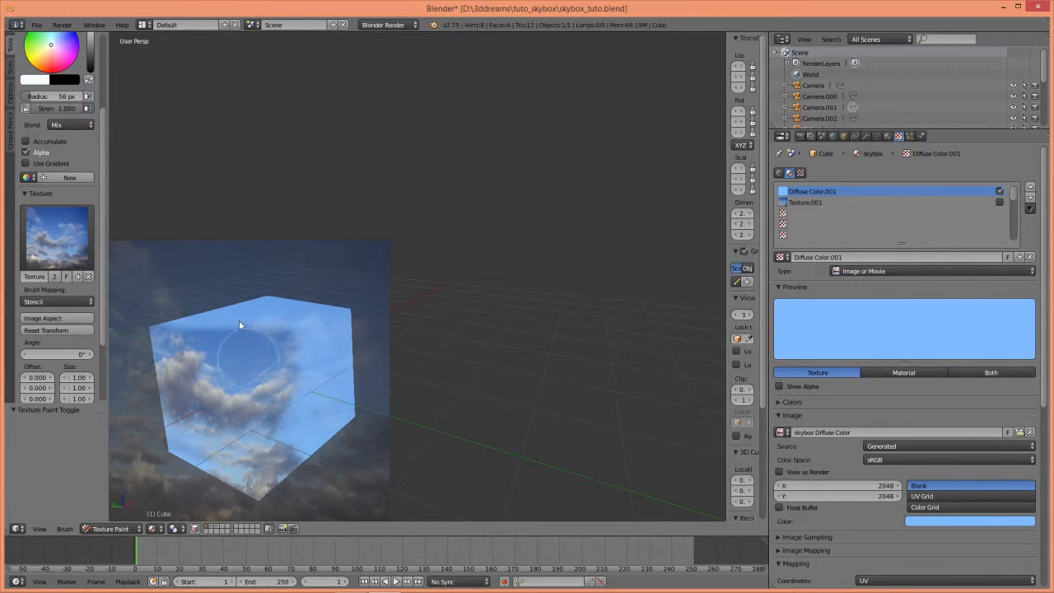
pyautogui.moveTo(158, 344); pyautogui.dragTo(216, 329)
pyautogui.moveTo(216, 329)
pyautogui.mouseDown(button='middle')
pyautogui.moveTo(237, 333)
pyautogui.moveTo(234, 295)
pyautogui.mouseUp(button='middle')
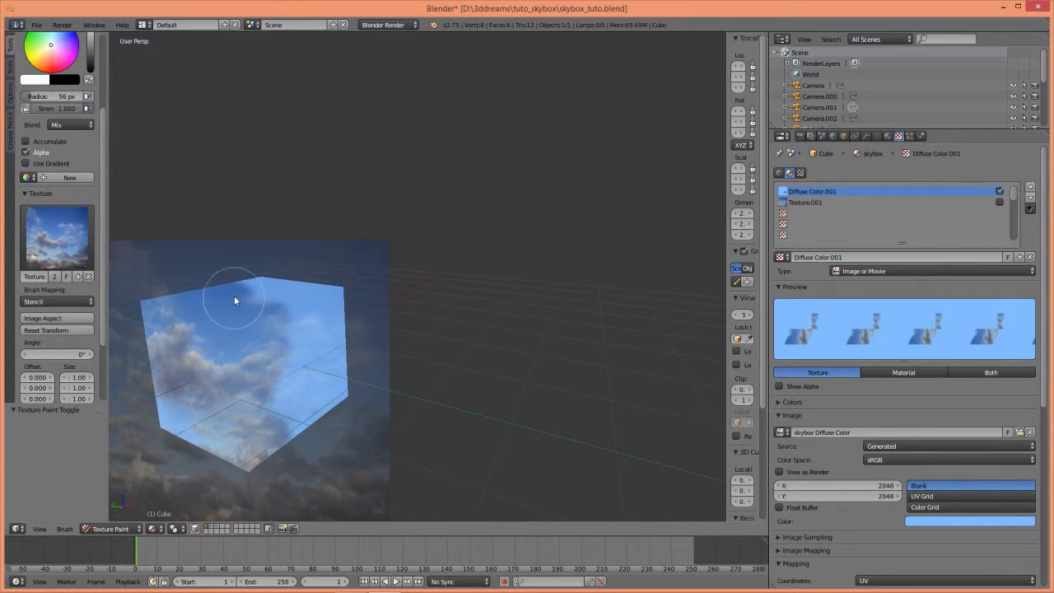
pyautogui.moveTo(256, 315)
pyautogui.mouseDown()
pyautogui.moveTo(175, 285)
pyautogui.moveTo(244, 290)
pyautogui.moveTo(183, 304)
pyautogui.moveTo(312, 285)
pyautogui.mouseUp()
# Paint clouds through the stencil over the next side face, covering its upper and lower edges
pyautogui.moveTo(342, 275)
pyautogui.mouseDown(button='middle')
pyautogui.moveTo(311, 312)
pyautogui.moveTo(265, 291)
pyautogui.moveTo(301, 271)
pyautogui.moveTo(370, 297)
pyautogui.moveTo(197, 472)
pyautogui.moveTo(268, 387)
pyautogui.moveTo(228, 398)
pyautogui.moveTo(201, 349)
pyautogui.moveTo(239, 373)
pyautogui.mouseUp(button='middle')
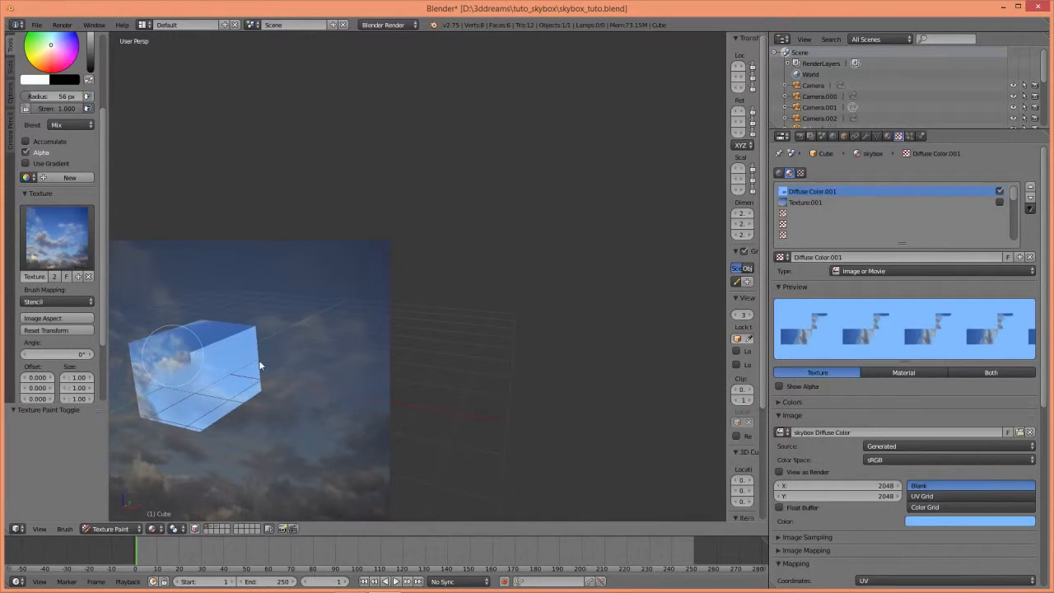
pyautogui.click(184, 354)
pyautogui.moveTo(184, 347); pyautogui.dragTo(188, 325)
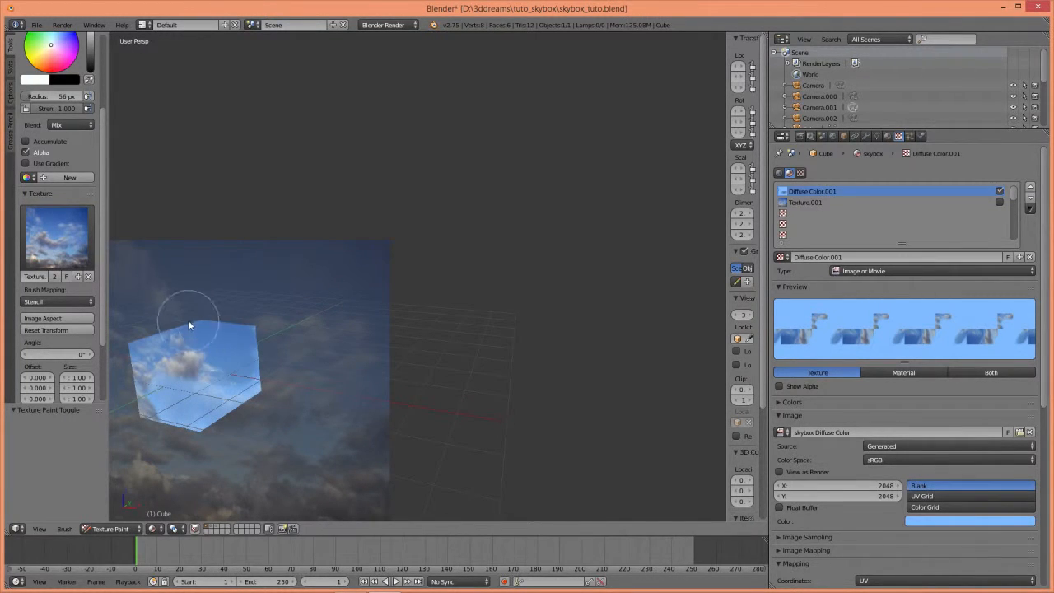
pyautogui.moveTo(225, 367); pyautogui.dragTo(170, 385)
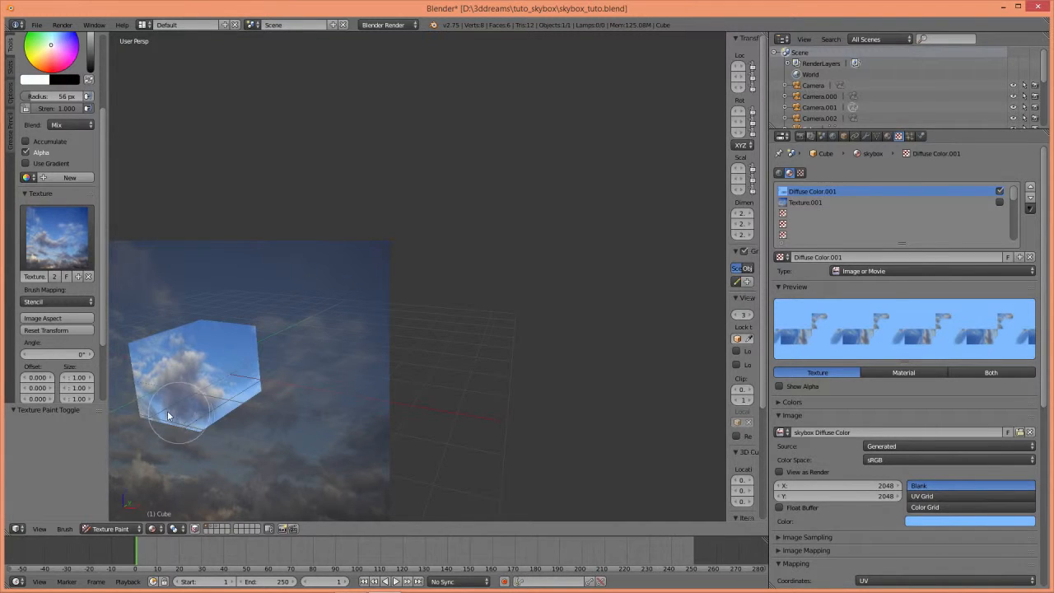
pyautogui.moveTo(210, 423)
pyautogui.mouseDown(button='middle')
pyautogui.moveTo(221, 393)
pyautogui.moveTo(360, 313)
pyautogui.moveTo(204, 423)
pyautogui.mouseUp(button='middle')
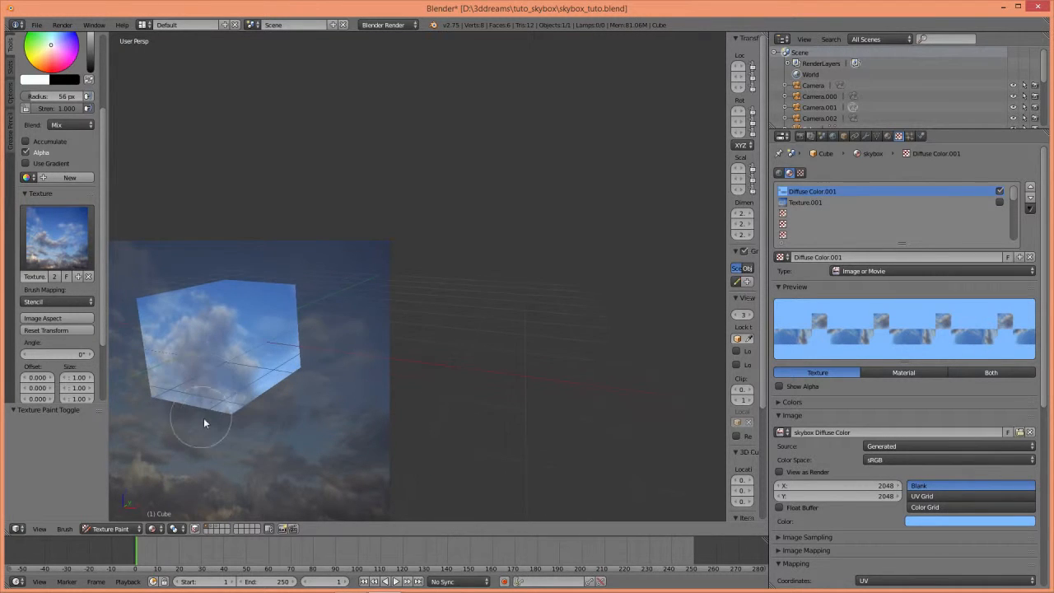
# Switch the view to orthographic and paint stencil clouds across the corner between the painted side and the neighbouring blank side
pyautogui.moveTo(294, 392)
pyautogui.mouseDown(button='middle')
pyautogui.moveTo(275, 388)
pyautogui.moveTo(264, 337)
pyautogui.moveTo(239, 325)
pyautogui.moveTo(256, 298)
pyautogui.mouseUp(button='middle')
pyautogui.moveTo(308, 346)
pyautogui.mouseDown(button='middle')
pyautogui.moveTo(364, 317)
pyautogui.moveTo(363, 292)
pyautogui.moveTo(262, 333)
pyautogui.moveTo(369, 309)
pyautogui.moveTo(254, 354)
pyautogui.moveTo(312, 409)
pyautogui.moveTo(148, 442)
pyautogui.moveTo(433, 332)
pyautogui.moveTo(401, 318)
pyautogui.moveTo(252, 401)
pyautogui.moveTo(294, 360)
pyautogui.mouseUp(button='middle')
pyautogui.scroll(5, 352, 363)
pyautogui.scroll(-3, 353, 363)
pyautogui.press('KP_5')
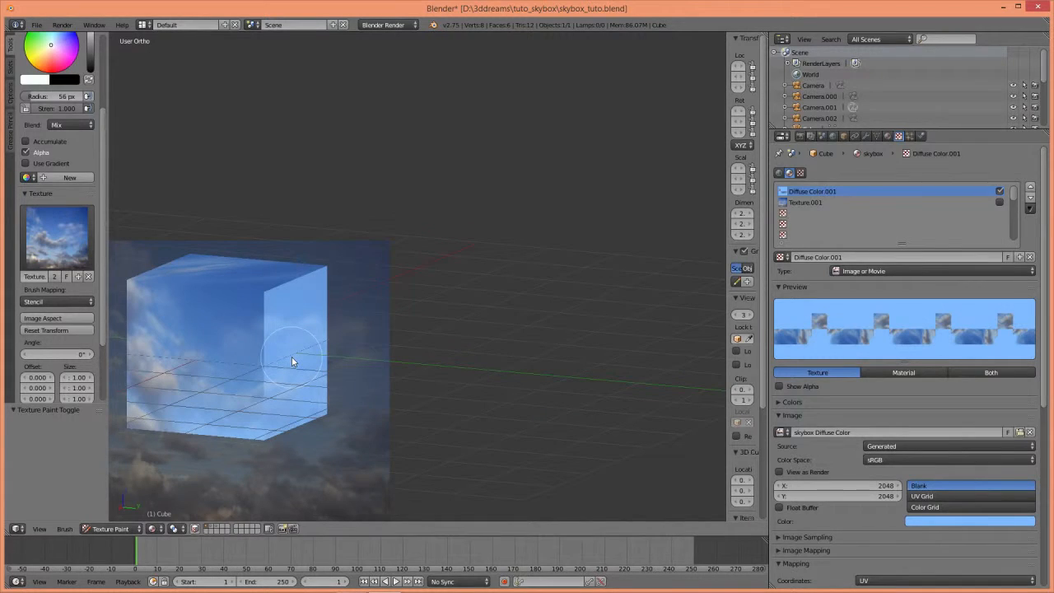
pyautogui.moveTo(365, 348)
pyautogui.mouseDown(button='middle')
pyautogui.moveTo(329, 353)
pyautogui.moveTo(337, 408)
pyautogui.moveTo(335, 386)
pyautogui.mouseUp(button='middle')
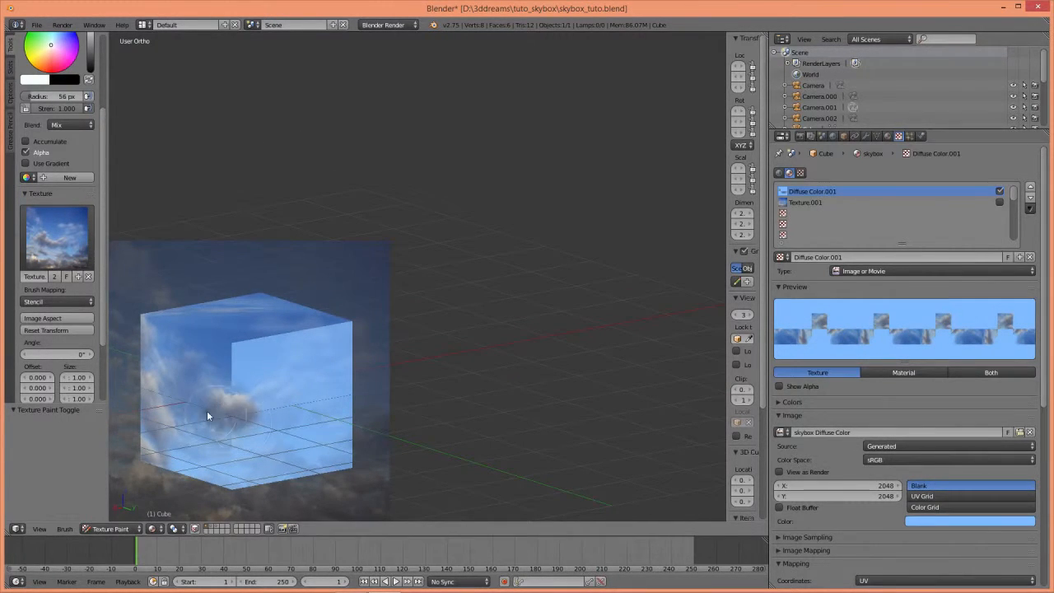
pyautogui.moveTo(240, 404)
pyautogui.mouseDown()
pyautogui.moveTo(236, 351)
pyautogui.moveTo(275, 311)
pyautogui.moveTo(296, 306)
pyautogui.moveTo(244, 365)
pyautogui.moveTo(223, 443)
pyautogui.moveTo(241, 486)
pyautogui.moveTo(207, 493)
pyautogui.moveTo(148, 467)
pyautogui.mouseUp()
# Fill the remaining unpainted side areas with stencil clouds, blending them across the vertical corner
pyautogui.moveTo(348, 364)
pyautogui.mouseDown(button='middle')
pyautogui.moveTo(159, 410)
pyautogui.moveTo(340, 379)
pyautogui.moveTo(384, 337)
pyautogui.moveTo(434, 317)
pyautogui.moveTo(461, 334)
pyautogui.mouseUp(button='middle')
pyautogui.moveTo(412, 381)
pyautogui.mouseDown(button='middle')
pyautogui.moveTo(384, 370)
pyautogui.moveTo(254, 397)
pyautogui.mouseUp(button='middle')
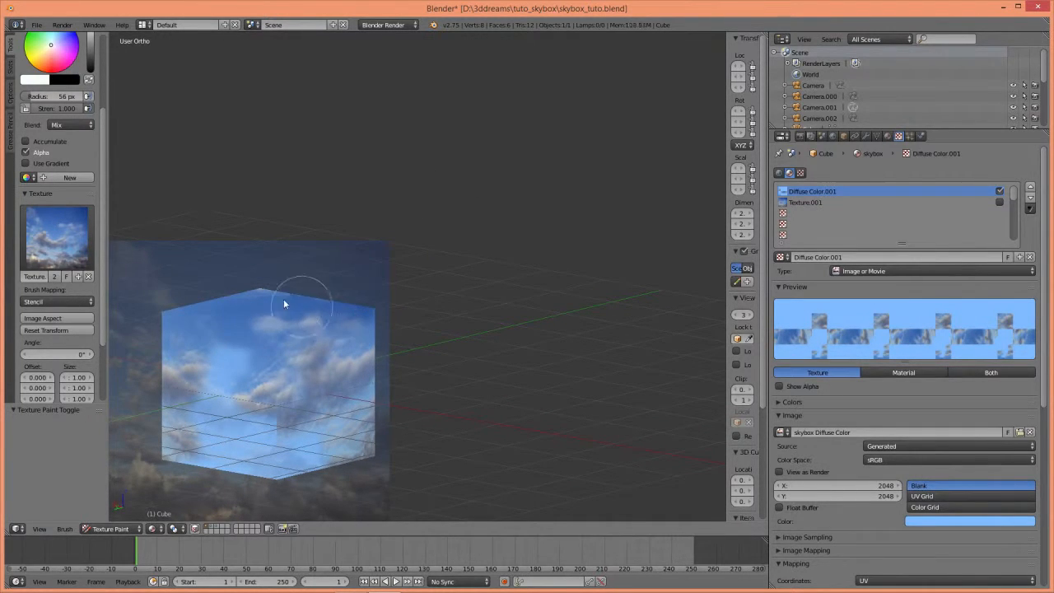
pyautogui.moveTo(203, 363)
pyautogui.mouseDown()
pyautogui.moveTo(213, 394)
pyautogui.moveTo(271, 436)
pyautogui.moveTo(254, 440)
pyautogui.moveTo(288, 471)
pyautogui.moveTo(228, 475)
pyautogui.moveTo(299, 483)
pyautogui.moveTo(376, 466)
pyautogui.mouseUp()
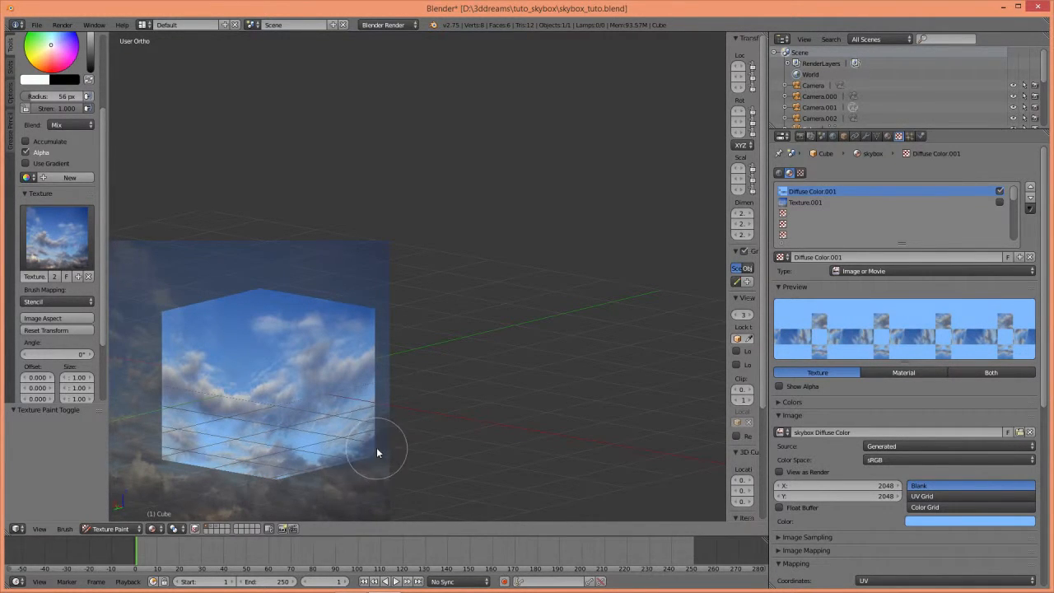
# Paint the stencil's dark horizon clouds along the lower edges of the cube's side faces
pyautogui.moveTo(284, 461); pyautogui.dragTo(362, 465, button='middle')
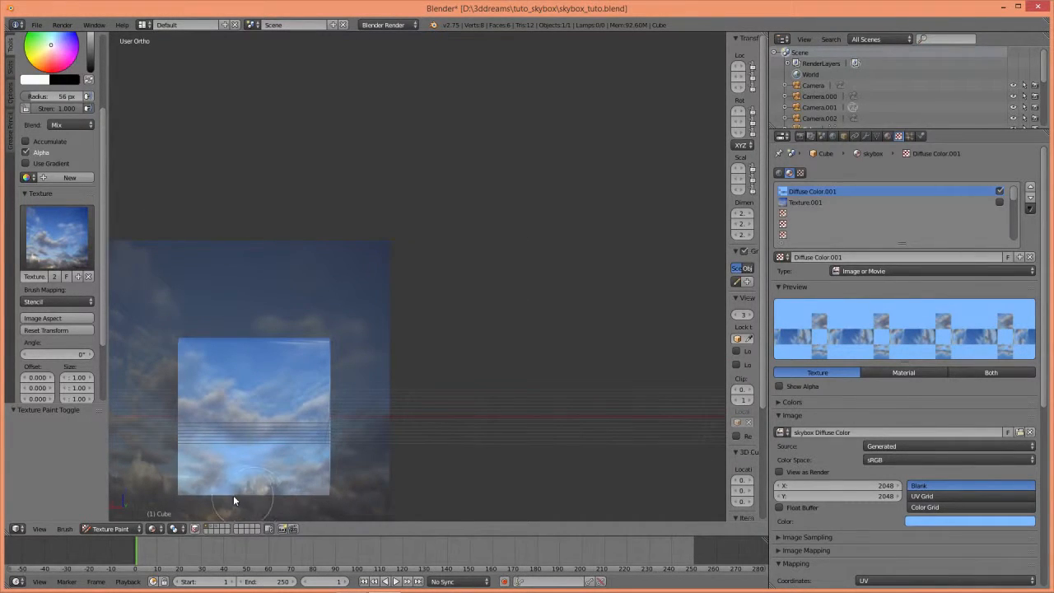
pyautogui.moveTo(183, 494); pyautogui.dragTo(326, 490)
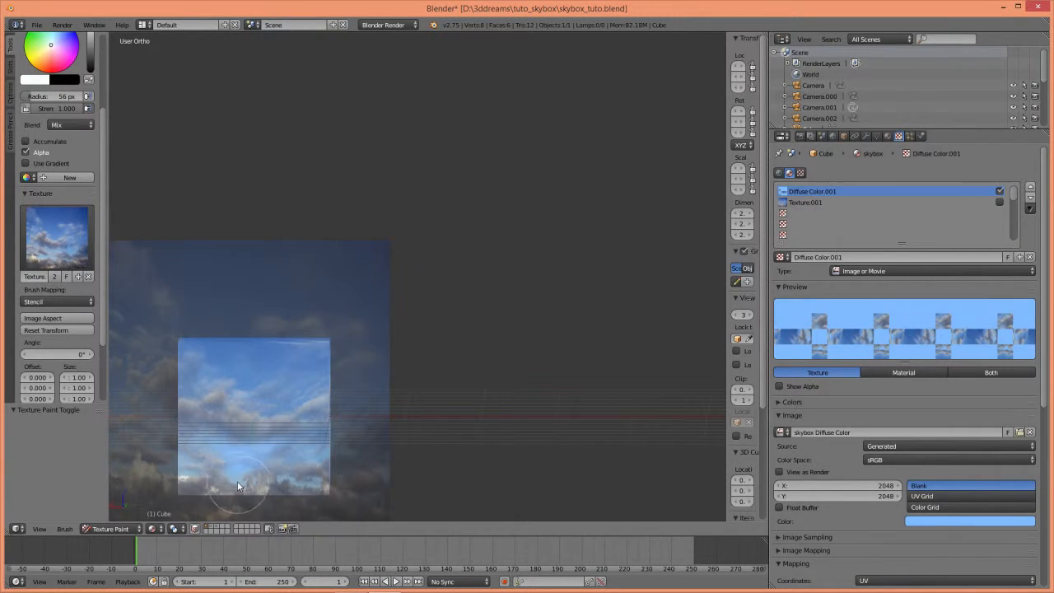
pyautogui.moveTo(237, 481); pyautogui.dragTo(263, 495, button='middle')
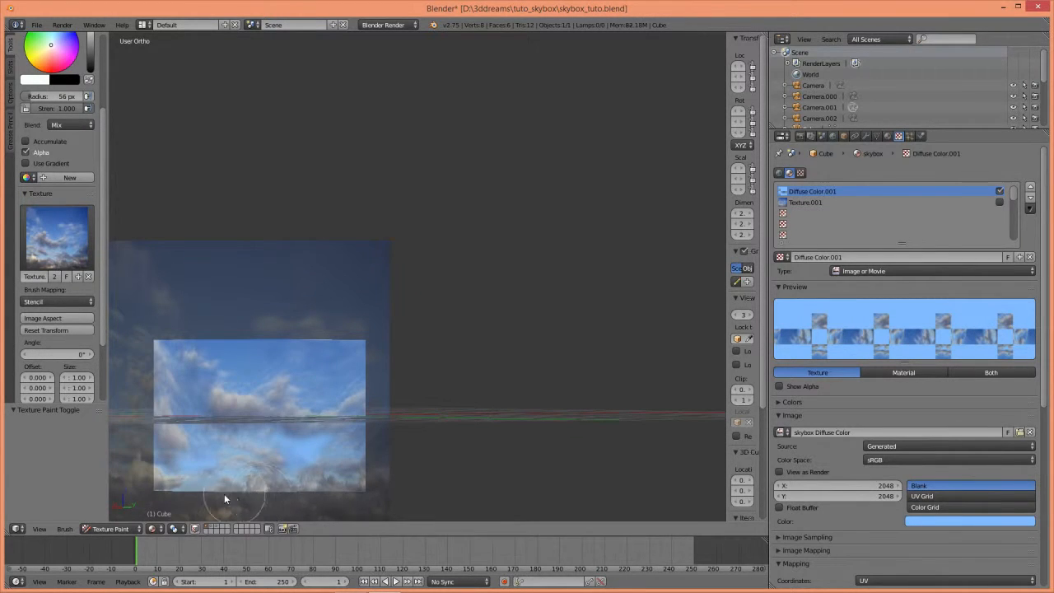
pyautogui.moveTo(229, 499); pyautogui.dragTo(166, 500)
# Paint clouds through the stencil onto the cube's bottom face and over the seams with the sides
pyautogui.moveTo(290, 460)
pyautogui.mouseDown(button='middle')
pyautogui.moveTo(432, 453)
pyautogui.moveTo(438, 431)
pyautogui.moveTo(489, 436)
pyautogui.moveTo(290, 385)
pyautogui.moveTo(266, 355)
pyautogui.moveTo(280, 389)
pyautogui.moveTo(284, 480)
pyautogui.moveTo(260, 511)
pyautogui.mouseUp(button='middle')
pyautogui.click(257, 506)
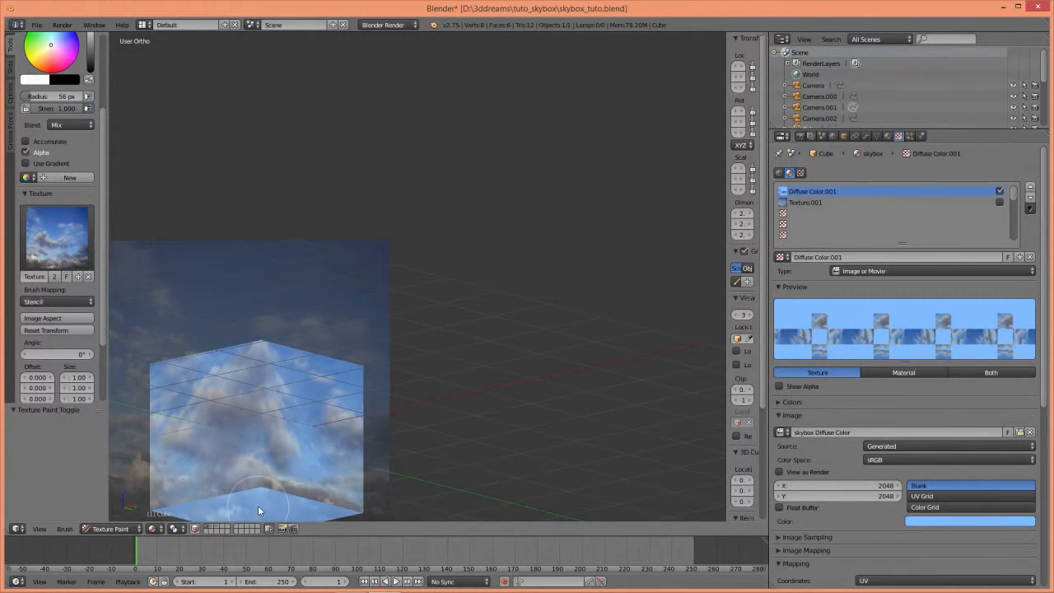
pyautogui.moveTo(241, 497)
pyautogui.mouseDown()
pyautogui.moveTo(194, 504)
pyautogui.moveTo(343, 517)
pyautogui.mouseUp()
pyautogui.moveTo(240, 499); pyautogui.dragTo(245, 521, button='middle')
pyautogui.moveTo(237, 509)
pyautogui.mouseDown()
pyautogui.moveTo(212, 500)
pyautogui.moveTo(165, 511)
pyautogui.moveTo(235, 492)
pyautogui.mouseUp()
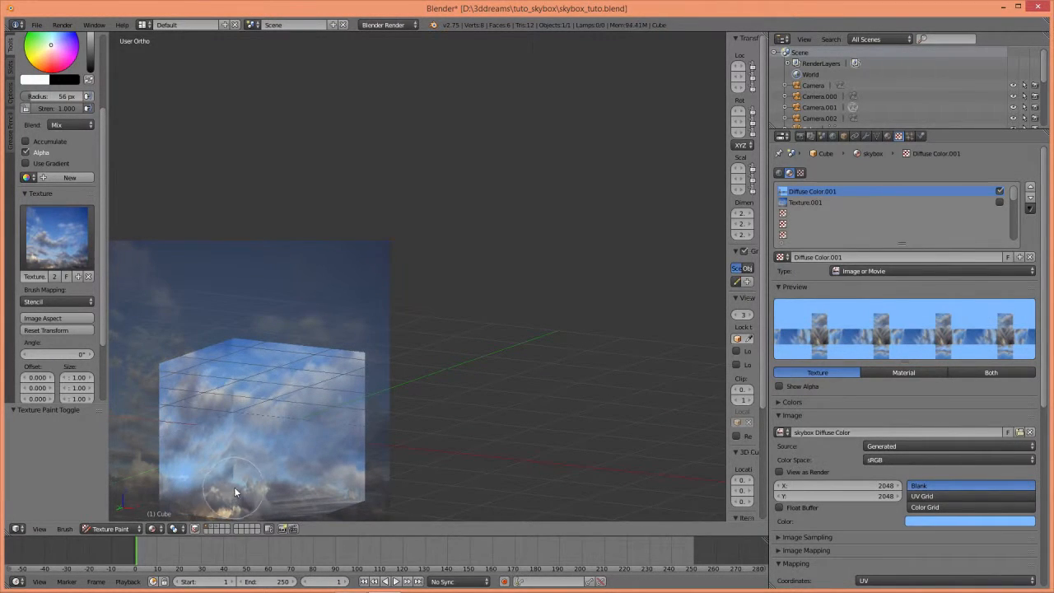
# Touch up the upper side areas and the seams of the top face with sky from the stencil
pyautogui.moveTo(235, 458)
pyautogui.mouseDown(button='middle')
pyautogui.moveTo(291, 436)
pyautogui.moveTo(244, 475)
pyautogui.mouseUp(button='middle')
pyautogui.moveTo(225, 468); pyautogui.dragTo(225, 421)
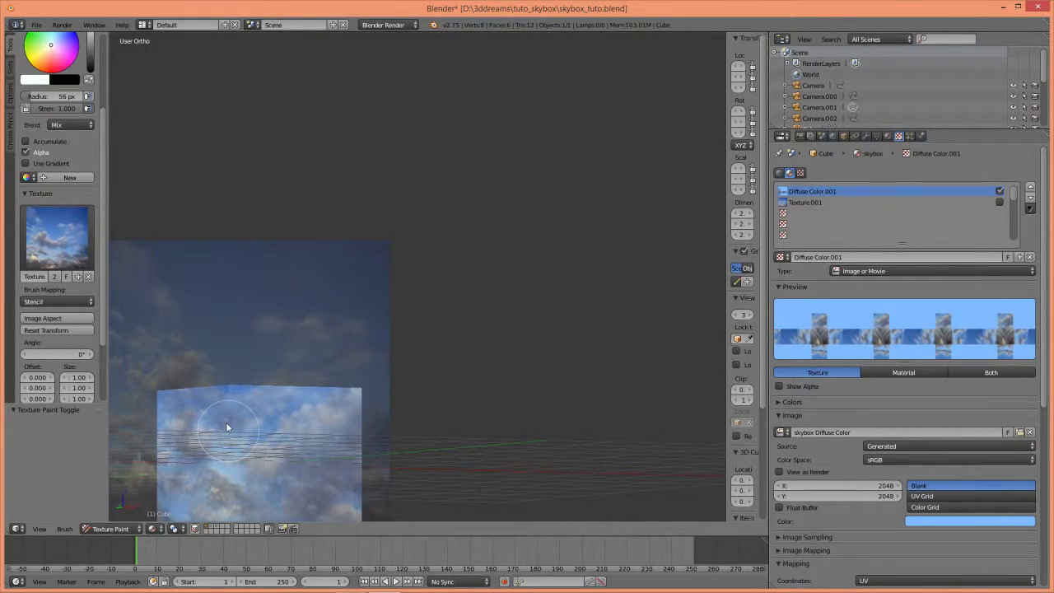
pyautogui.moveTo(246, 387); pyautogui.dragTo(287, 381, button='middle')
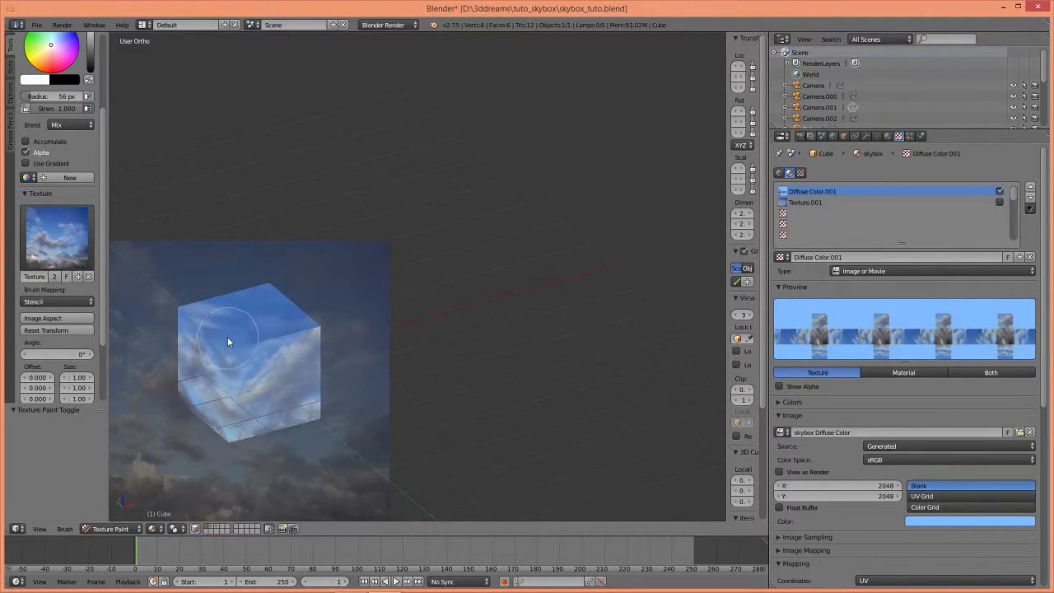
pyautogui.moveTo(207, 331); pyautogui.dragTo(268, 334)
pyautogui.moveTo(310, 321); pyautogui.dragTo(170, 289, button='middle')
pyautogui.moveTo(258, 310); pyautogui.dragTo(414, 287, button='middle')
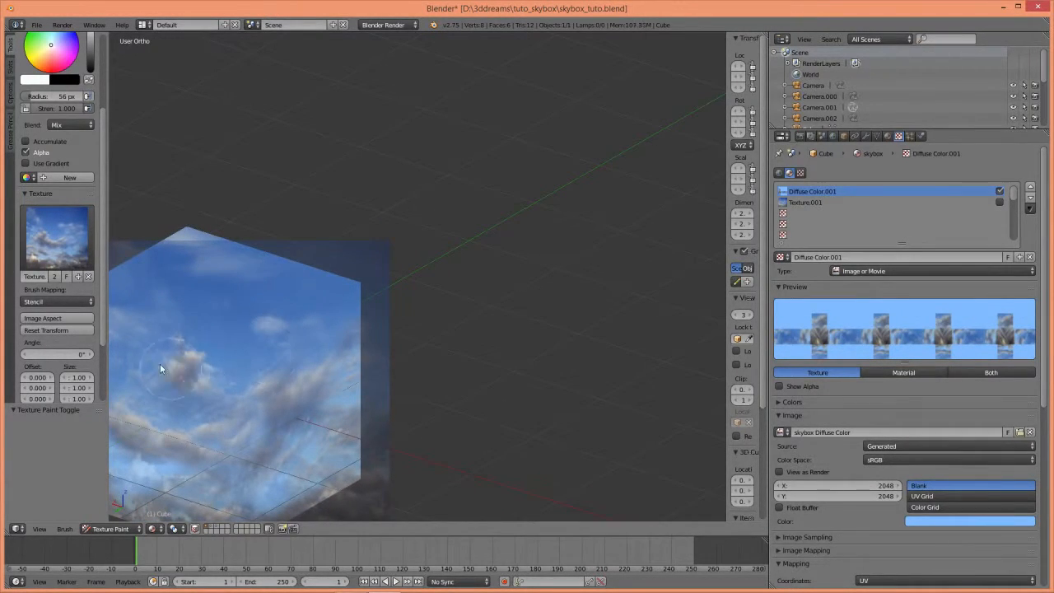
pyautogui.moveTo(291, 397); pyautogui.dragTo(372, 383, button='middle')
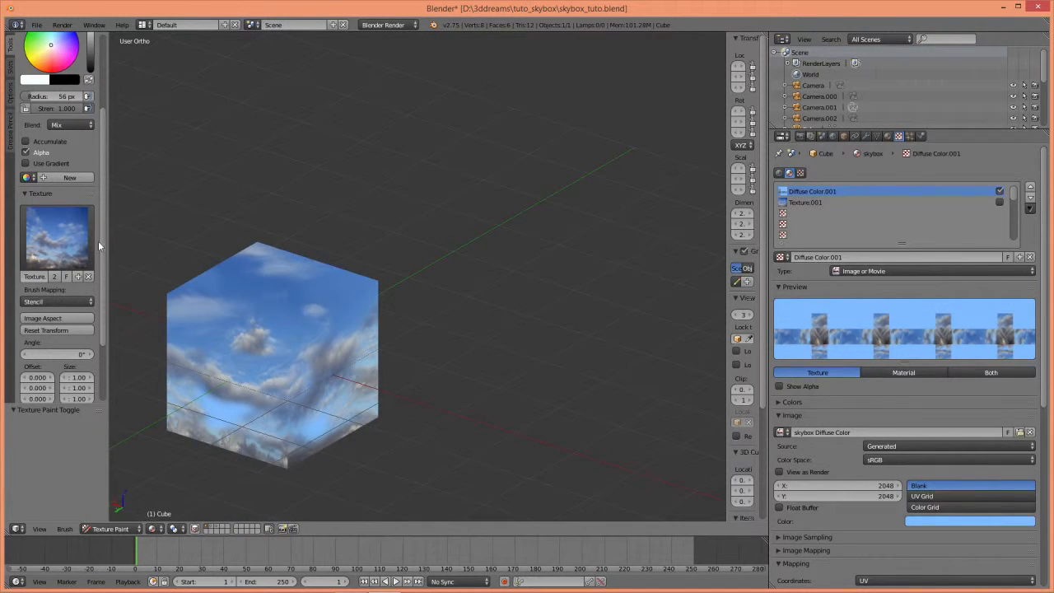
# Remove the sky texture from the paint brush and choose the Clone brush
pyautogui.click(89, 278)
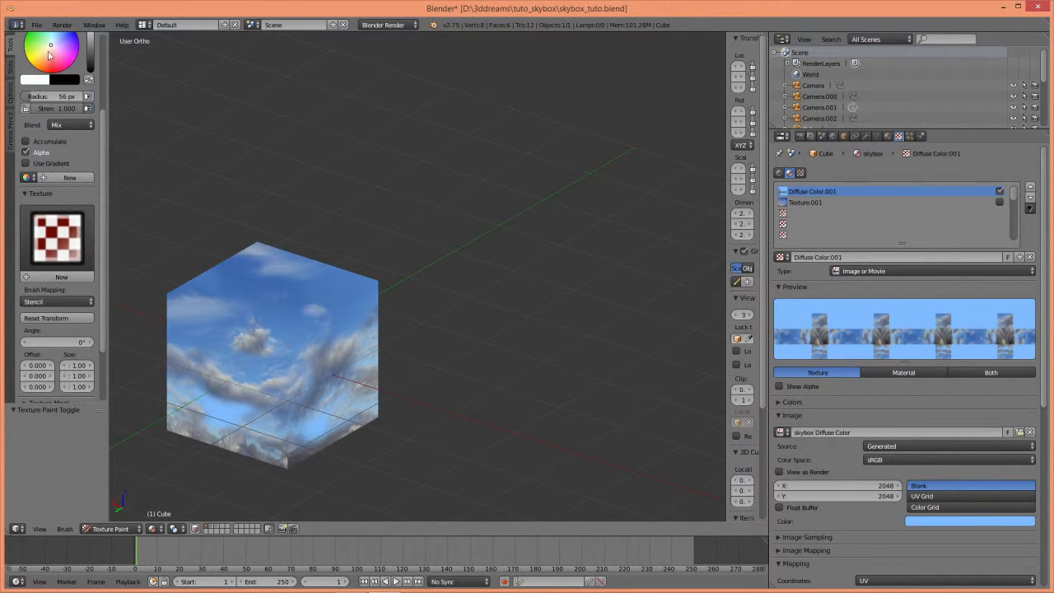
pyautogui.moveTo(103, 127); pyautogui.dragTo(104, 51)
pyautogui.moveTo(345, 290); pyautogui.dragTo(280, 377, button='middle')
pyautogui.scroll(4, 280, 377)
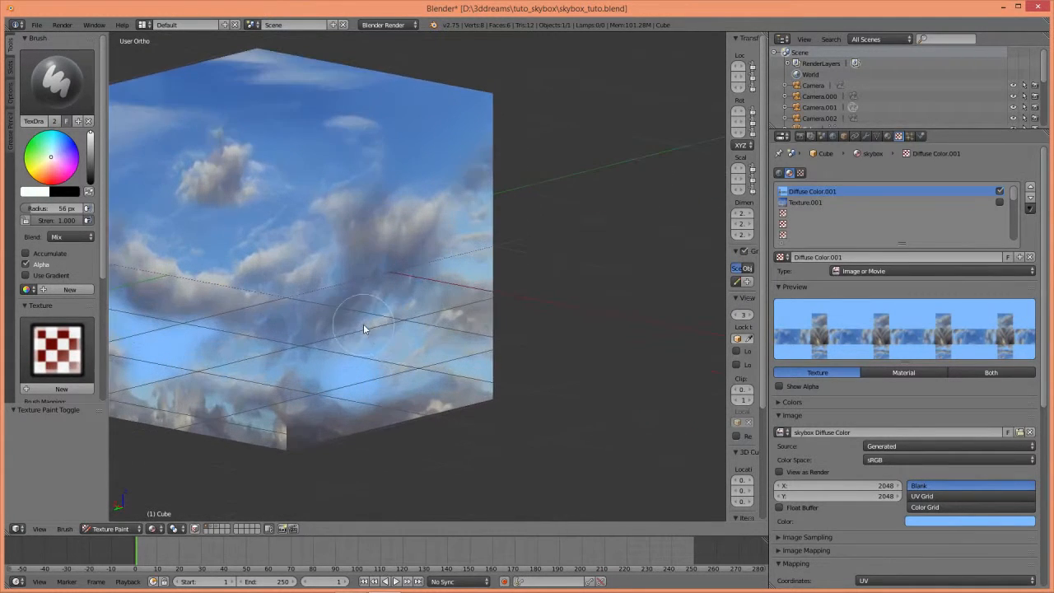
pyautogui.click(82, 105)
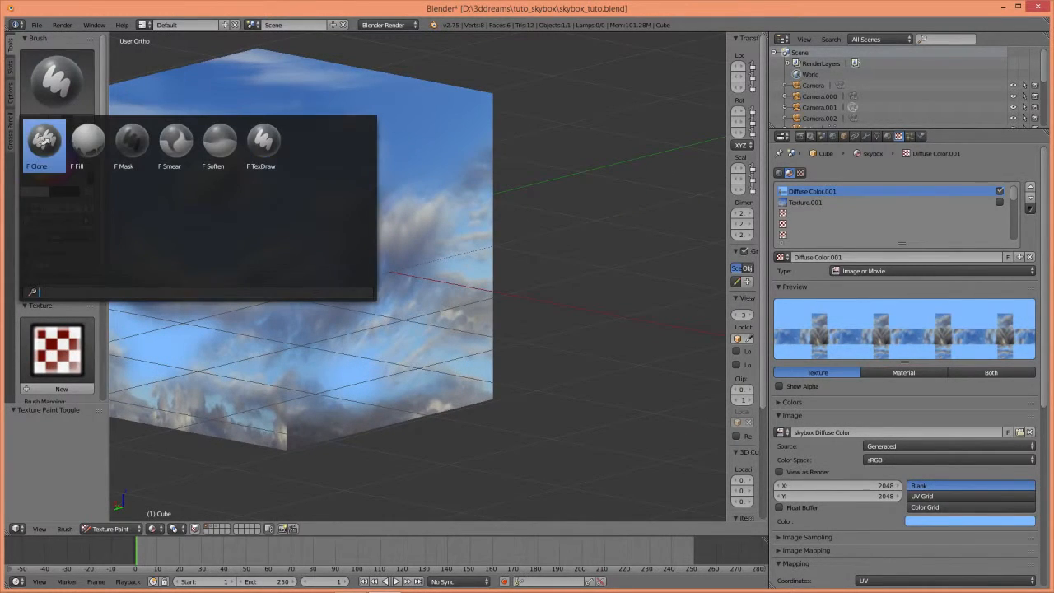
pyautogui.click(44, 140)
# Check the finished sky from inside and outside the cube, and pack the skybox Diffuse Color image as PNG
pyautogui.scroll(3, 296, 444)
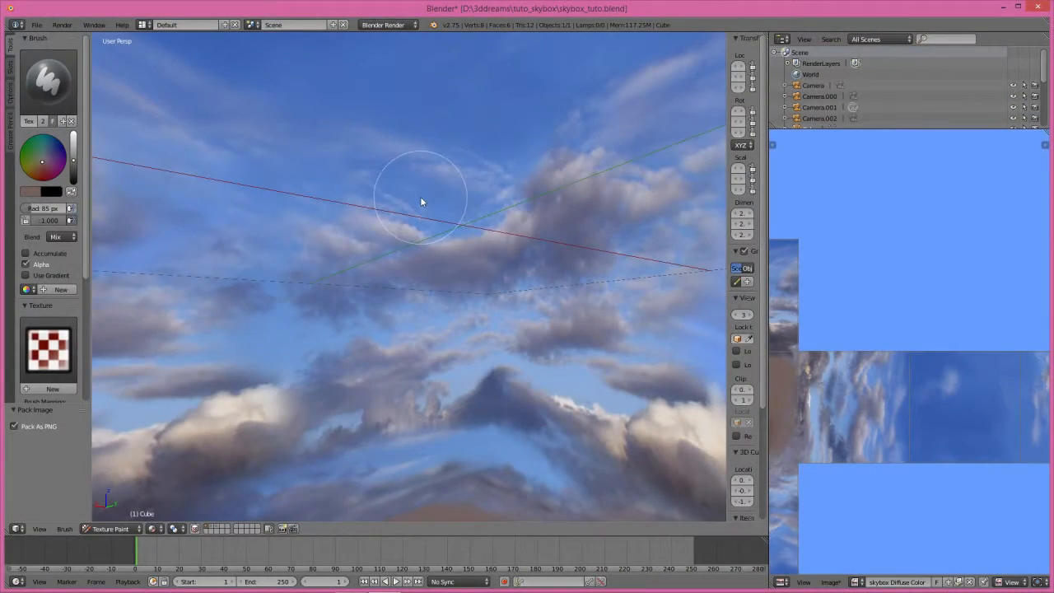
pyautogui.moveTo(419, 202)
pyautogui.mouseDown(button='middle')
pyautogui.moveTo(494, 206)
pyautogui.moveTo(549, 195)
pyautogui.moveTo(420, 198)
pyautogui.moveTo(443, 228)
pyautogui.mouseUp(button='middle')
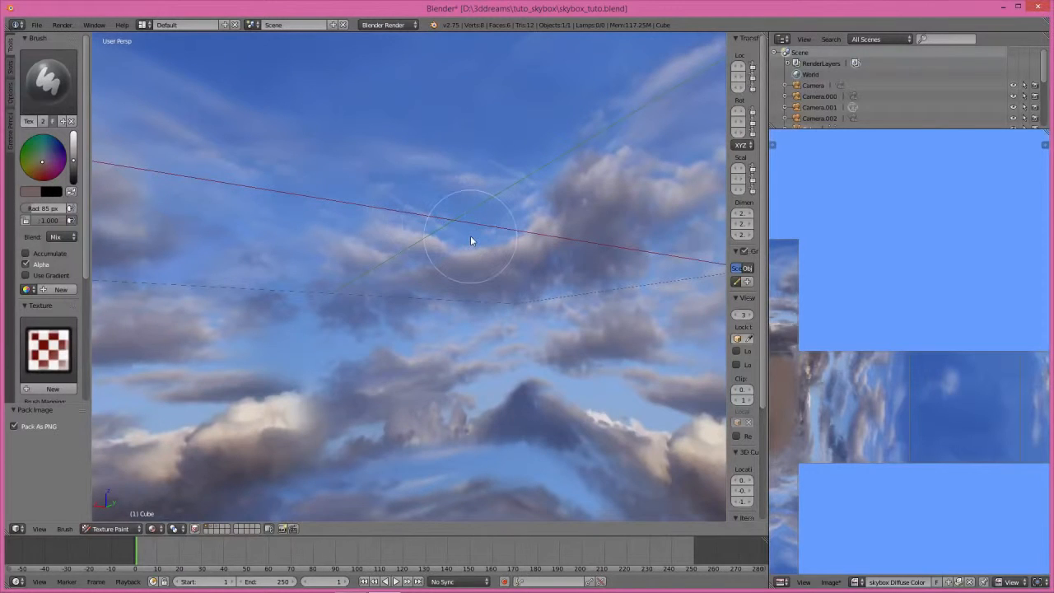
pyautogui.scroll(-5, 470, 239)
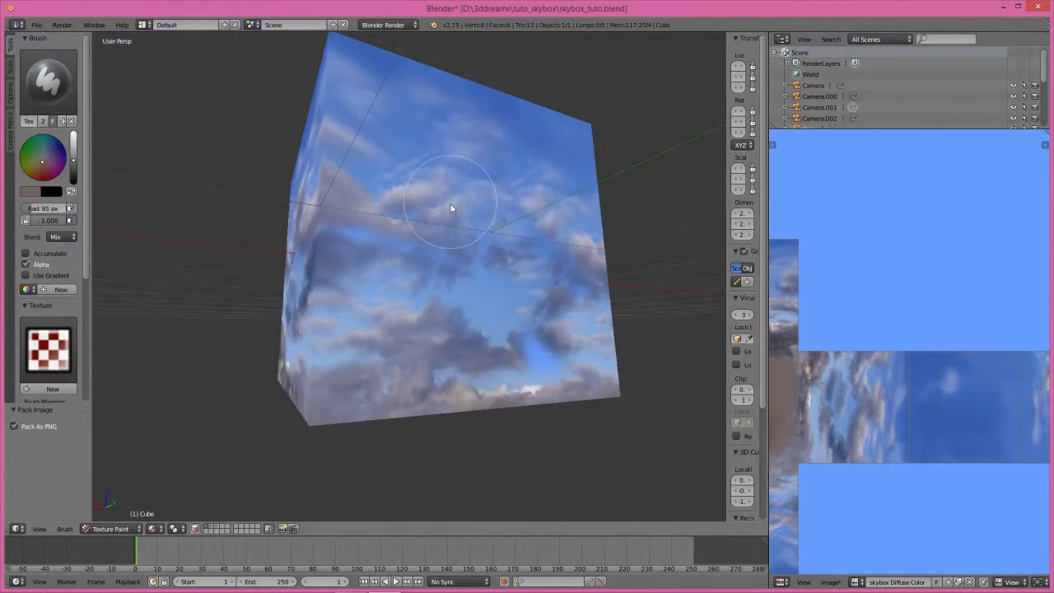
pyautogui.moveTo(447, 207); pyautogui.dragTo(470, 256, button='middle')
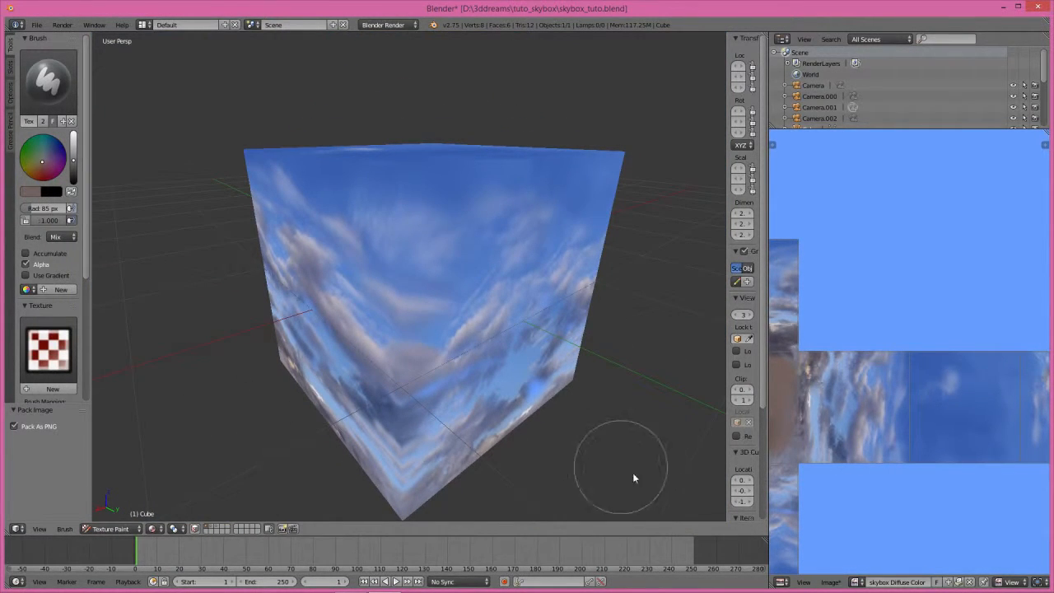
pyautogui.moveTo(533, 329); pyautogui.dragTo(505, 288, button='middle')
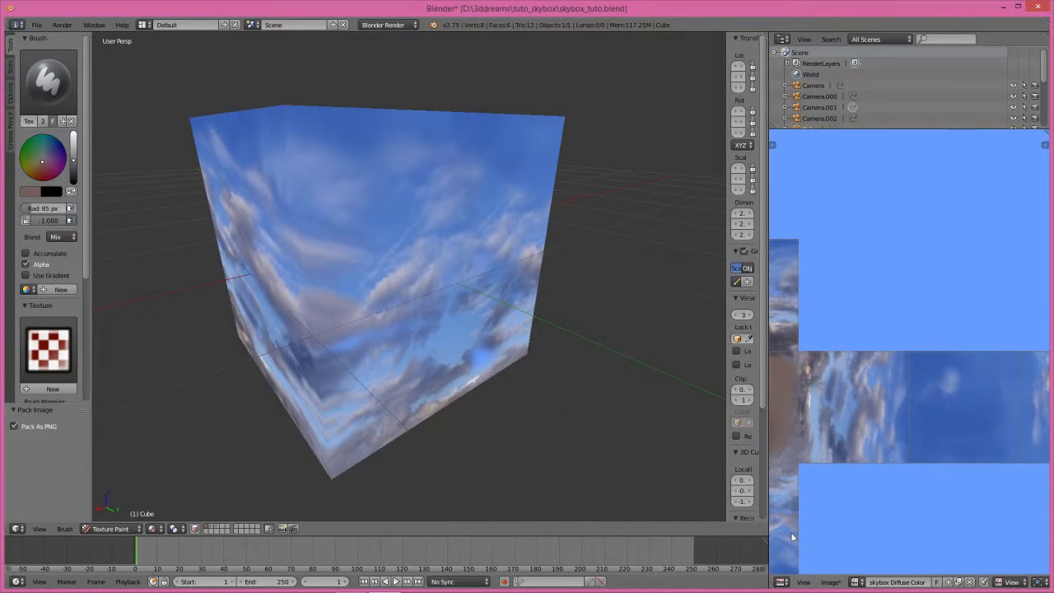
pyautogui.click(830, 581)
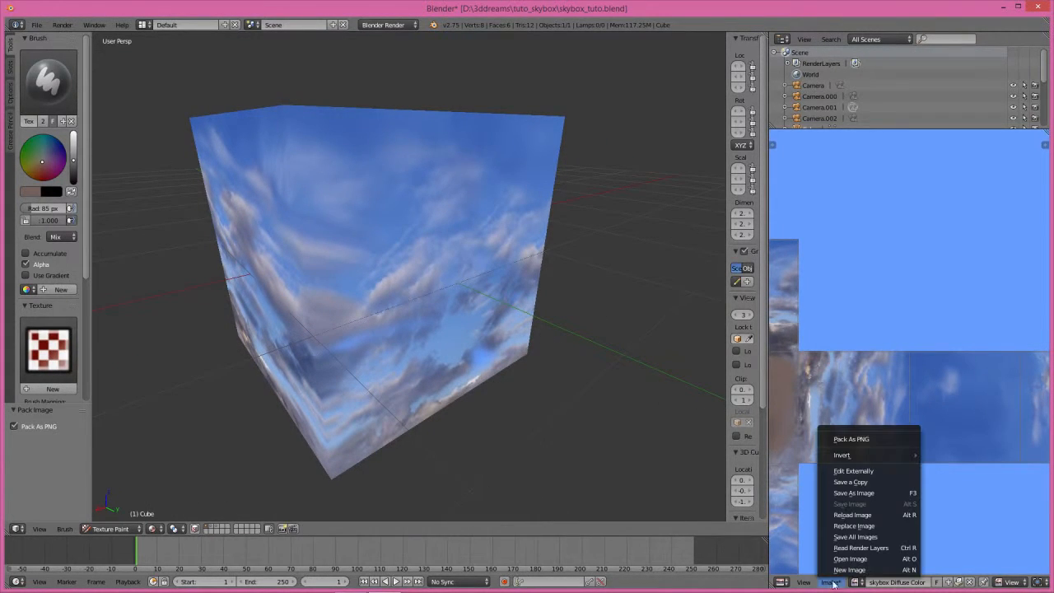
pyautogui.click(851, 440)
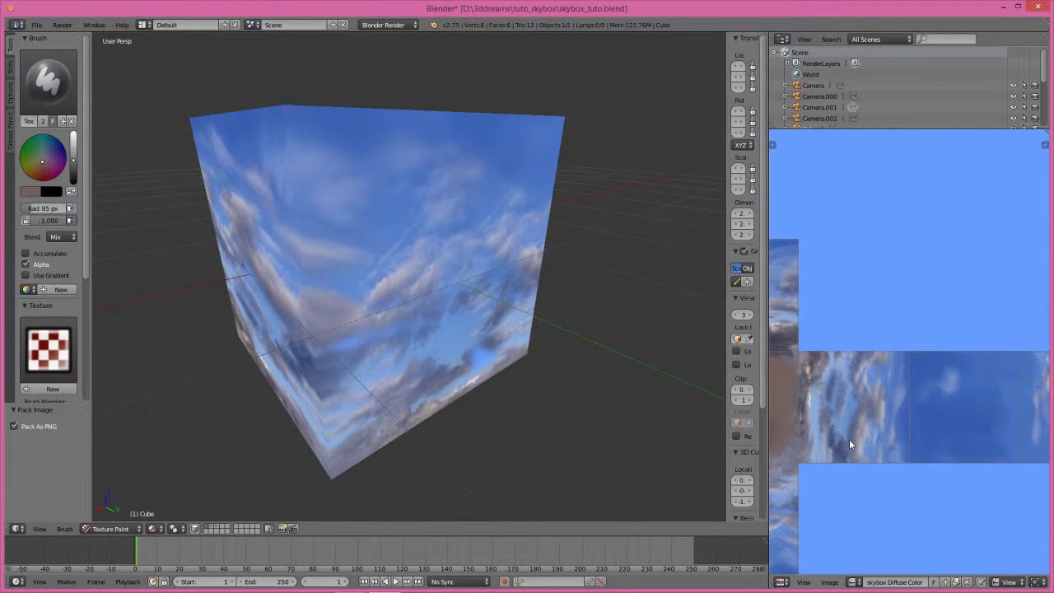
# Save the painted image as skybox_perso_dif.png in the tuto_skybox folder, with PNG compression set to 0%
pyautogui.click(830, 582)
pyautogui.click(855, 494)
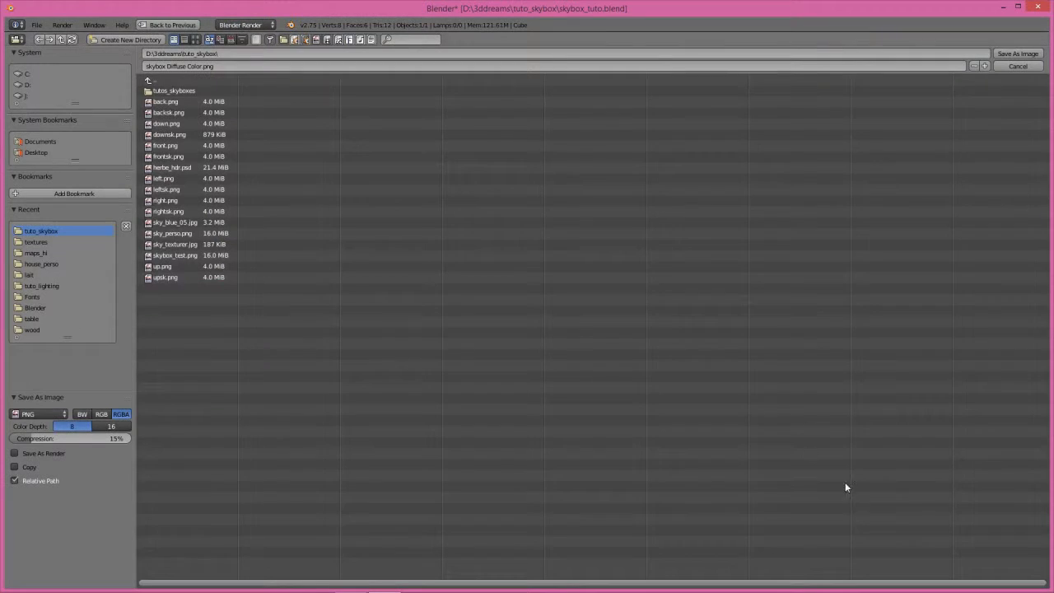
pyautogui.click(91, 438)
pyautogui.write('0')
pyautogui.press('Return')
pyautogui.click(202, 70)
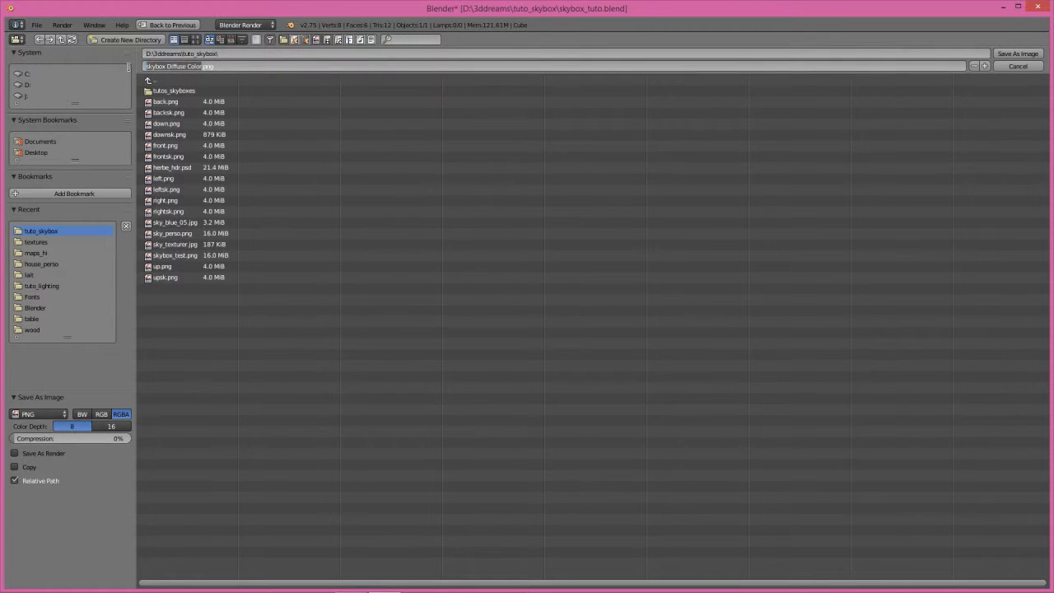
pyautogui.write('sk')
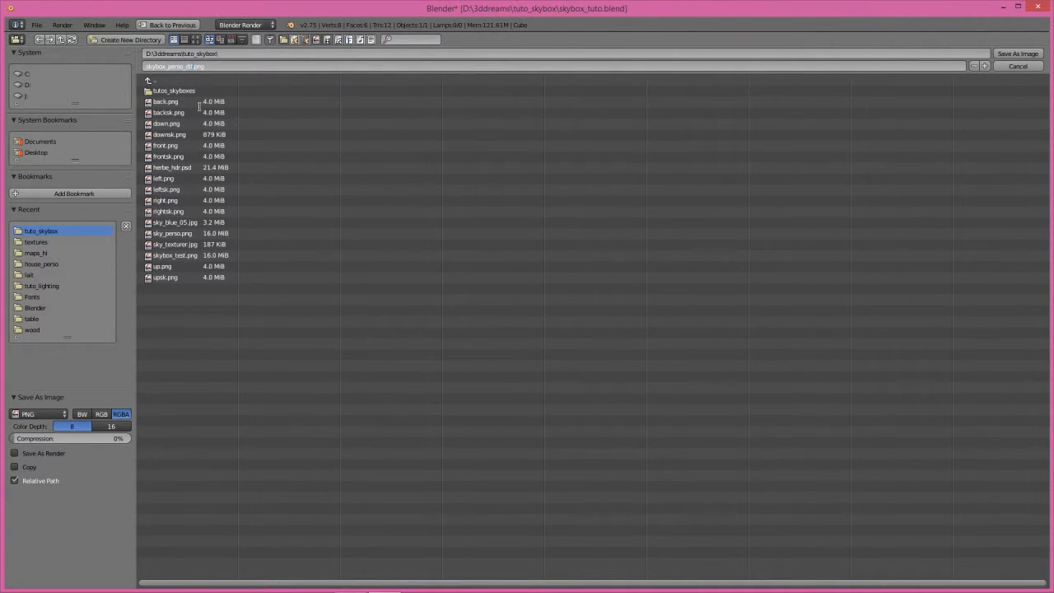
pyautogui.click(1000, 52)
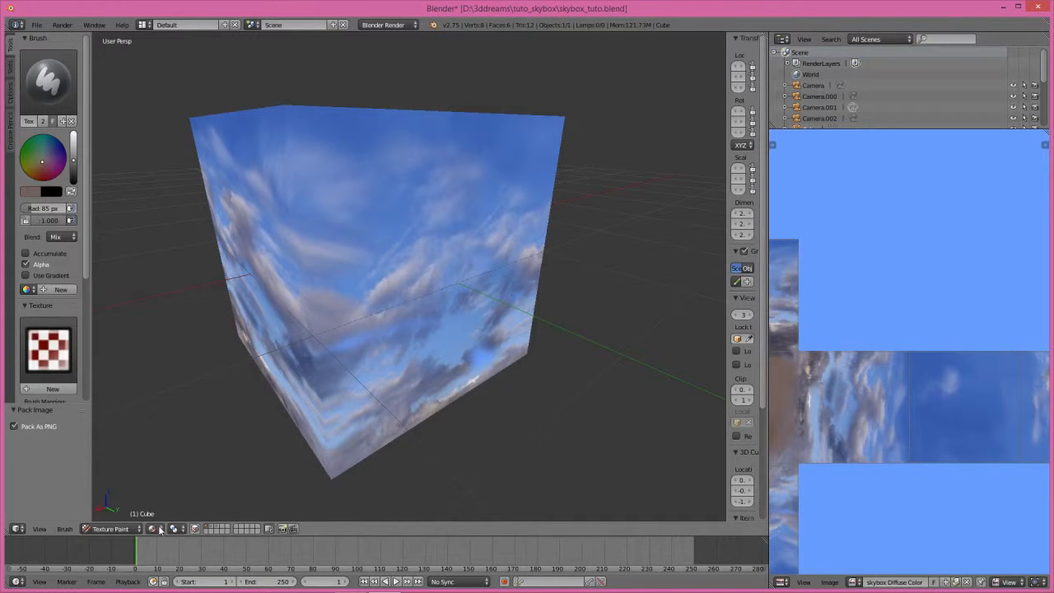
# Return the cube from Texture Paint to Object Mode and display it with Solid shading
pyautogui.click(128, 529)
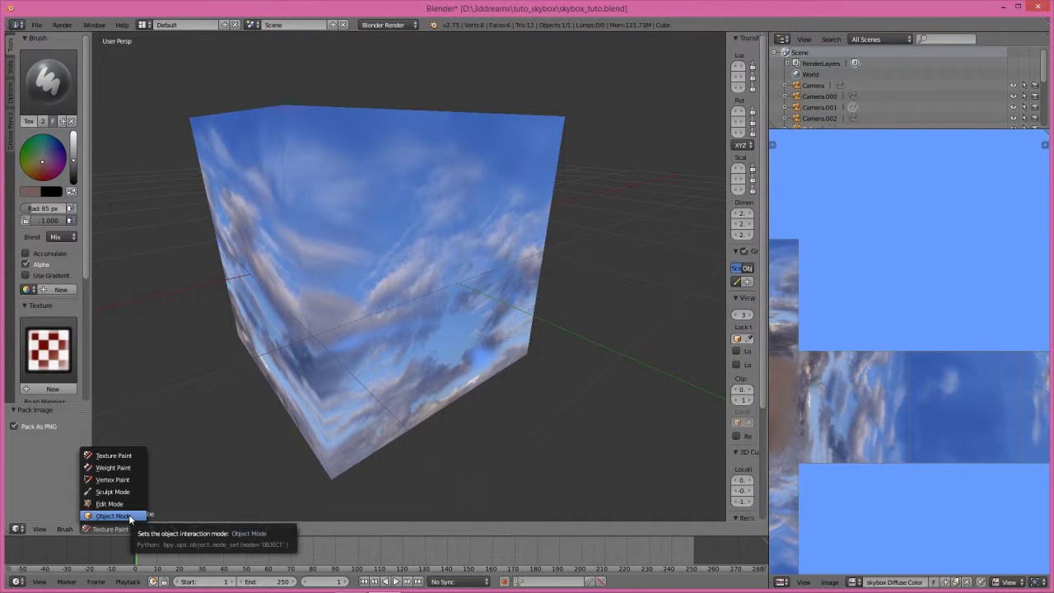
pyautogui.click(129, 514)
pyautogui.scroll(-3, 381, 370)
pyautogui.scroll(2, 373, 311)
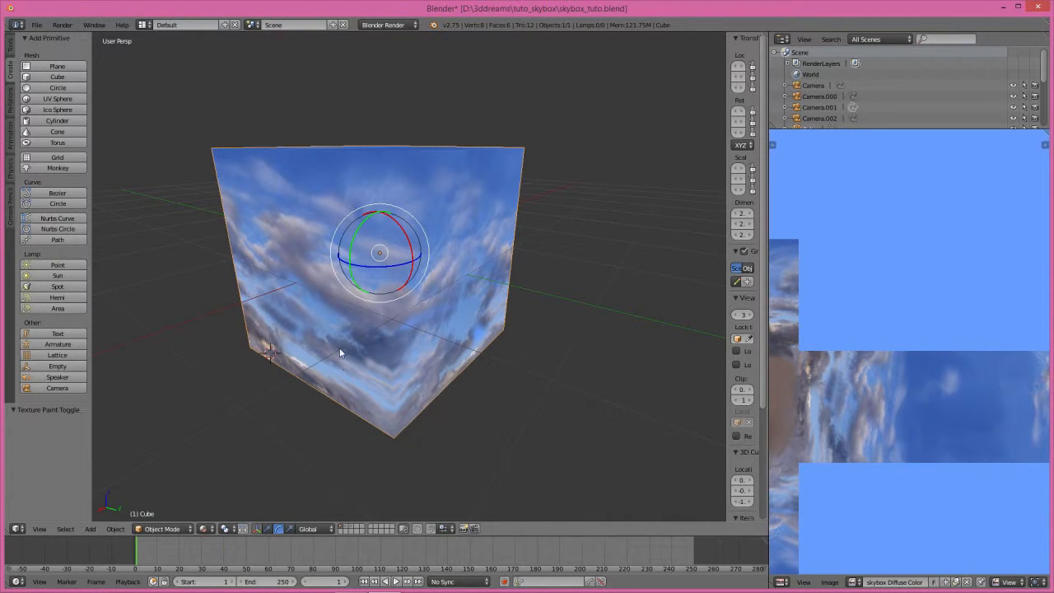
pyautogui.moveTo(343, 334); pyautogui.dragTo(304, 360, button='middle')
pyautogui.moveTo(454, 331); pyautogui.dragTo(386, 355, button='middle')
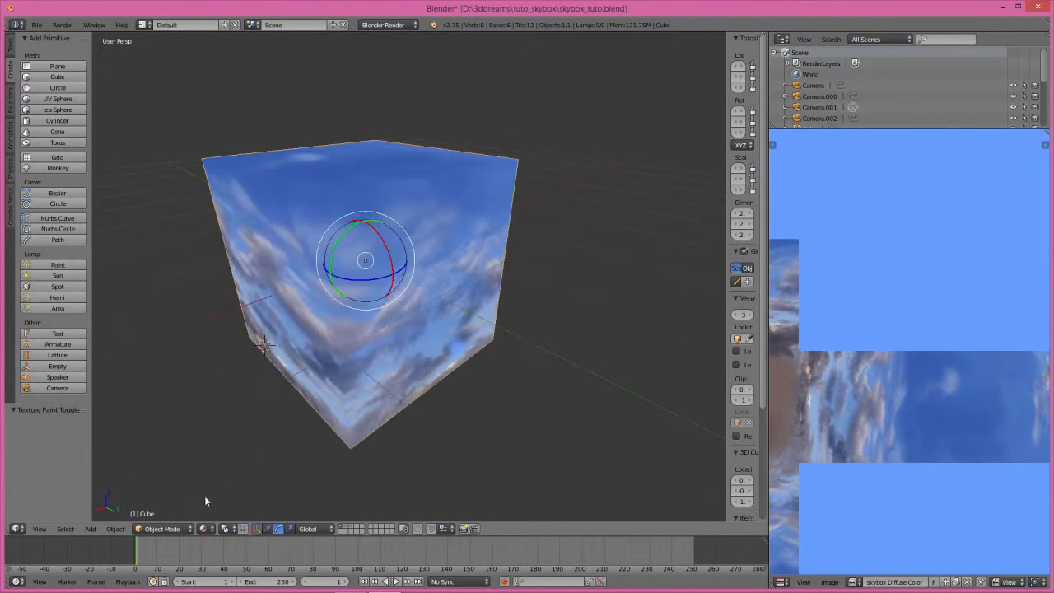
pyautogui.click(204, 528)
pyautogui.click(242, 488)
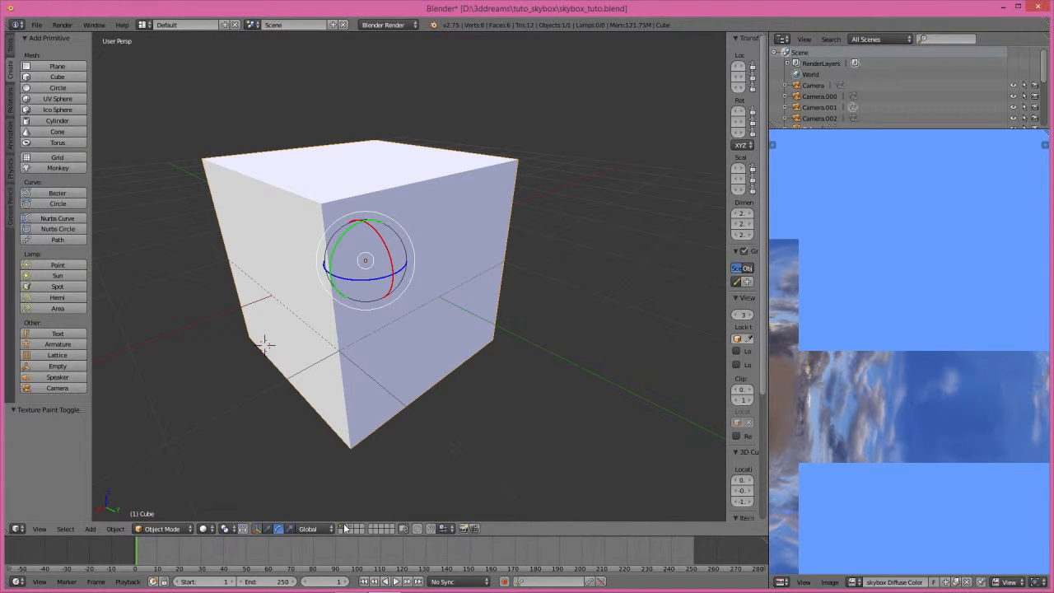
pyautogui.moveTo(398, 191); pyautogui.dragTo(350, 260, button='middle')
# Separate the cube's top face into its own object using face selection in Edit Mode, and return to Object Mode
pyautogui.click(168, 528)
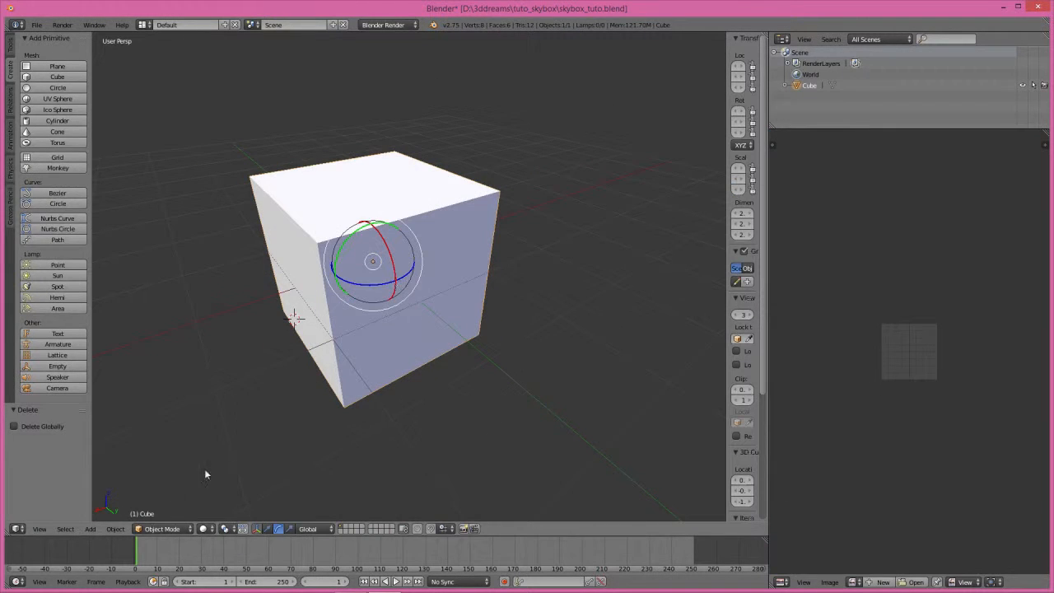
pyautogui.click(171, 529)
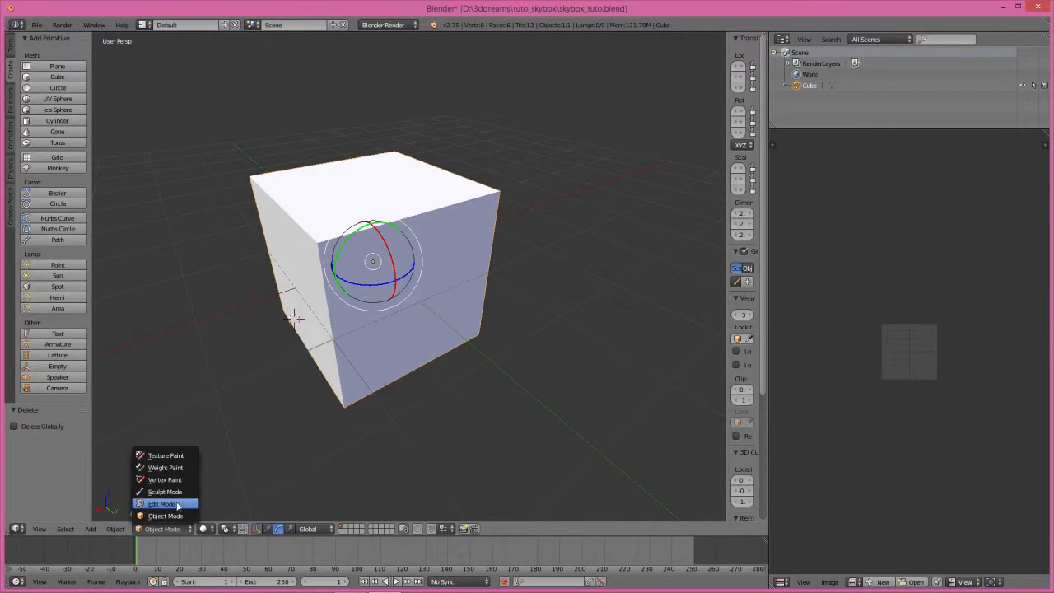
pyautogui.click(175, 504)
pyautogui.press('KP_7')
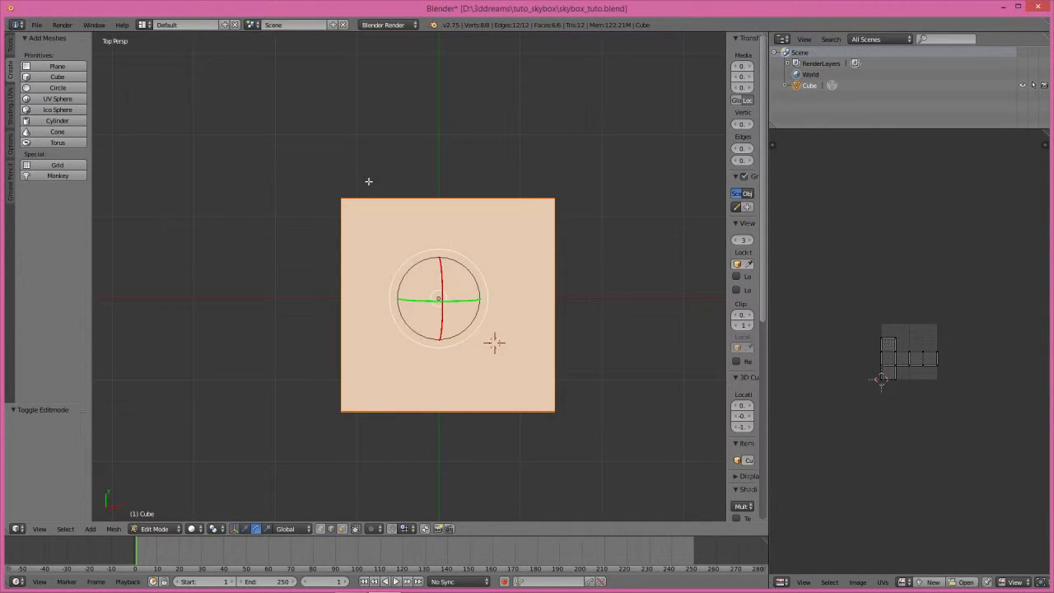
pyautogui.moveTo(494, 342); pyautogui.dragTo(514, 376, button='middle')
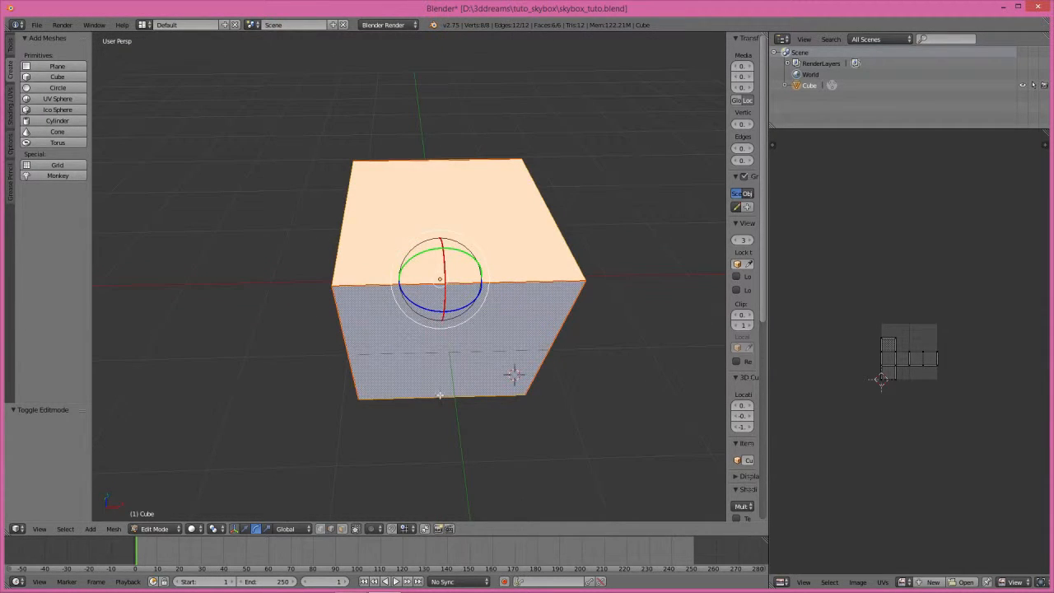
pyautogui.click(342, 528)
pyautogui.rightClick(449, 211)
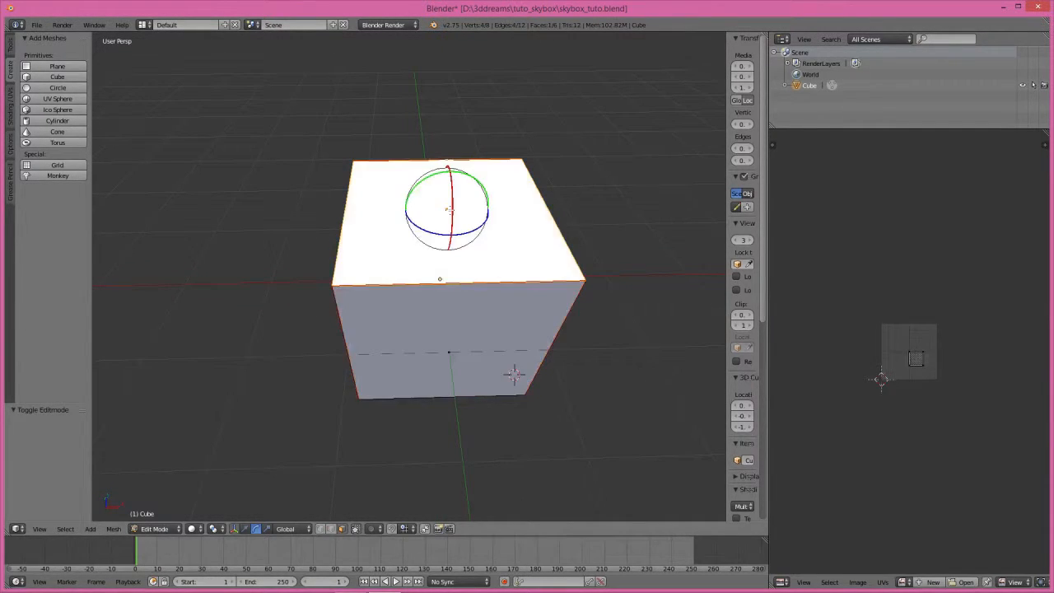
pyautogui.press('KP_7')
pyautogui.moveTo(494, 342); pyautogui.dragTo(362, 223, button='middle')
pyautogui.press('p')
pyautogui.click(362, 221)
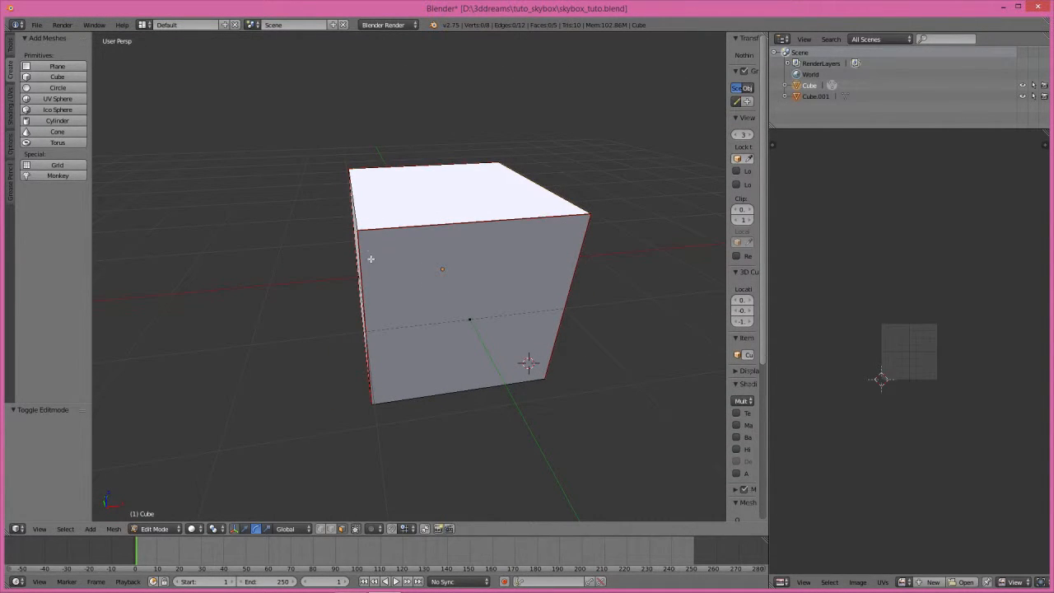
pyautogui.click(171, 529)
pyautogui.click(158, 516)
# Select the separated top face and rename its object "up"
pyautogui.rightClick(442, 206)
pyautogui.click(779, 582)
pyautogui.click(803, 419)
pyautogui.click(843, 136)
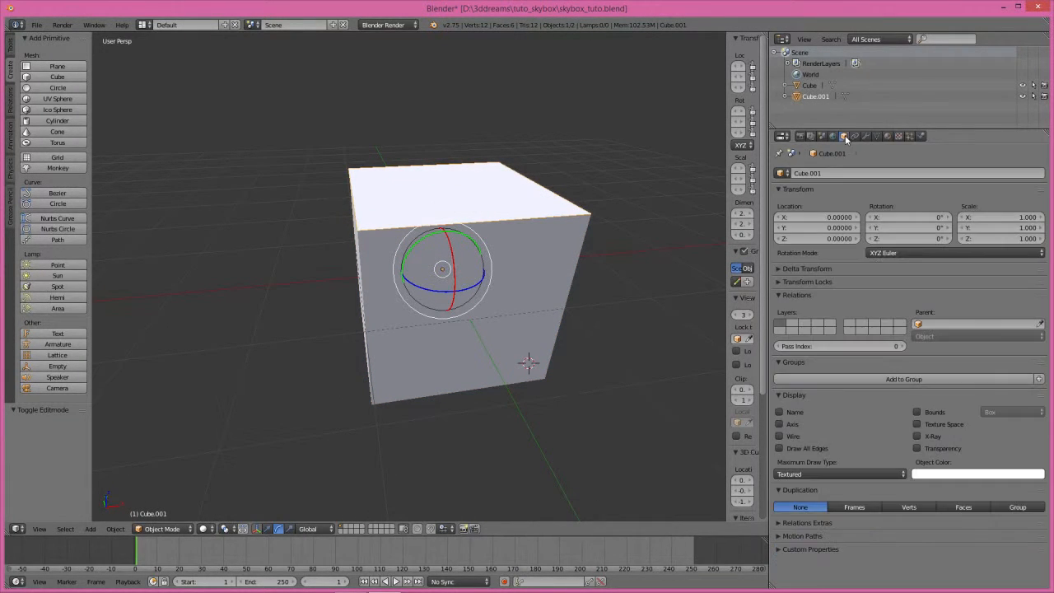
pyautogui.click(820, 173)
pyautogui.press('BackSpace')
pyautogui.write('up')
pyautogui.press('Return')
# Set the origin of the "up" face to its geometry
pyautogui.moveTo(447, 230); pyautogui.dragTo(463, 230, button='middle')
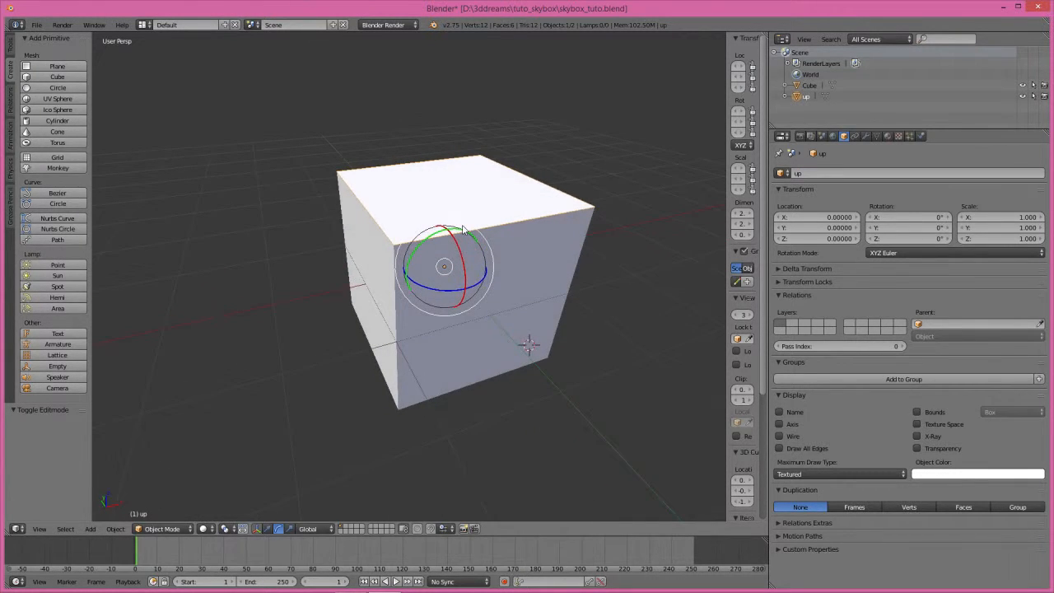
pyautogui.click(115, 529)
pyautogui.moveTo(143, 480)
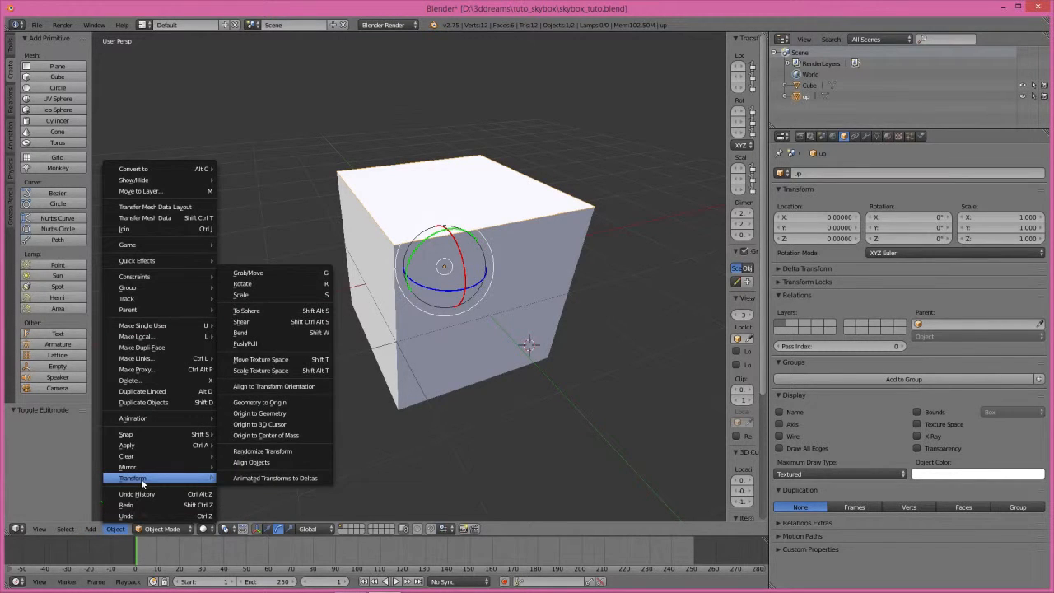
pyautogui.click(259, 413)
# Snap the 3D cursor to the "up" face, add a camera there and look through it as the active camera
pyautogui.moveTo(424, 202); pyautogui.dragTo(428, 264, button='middle')
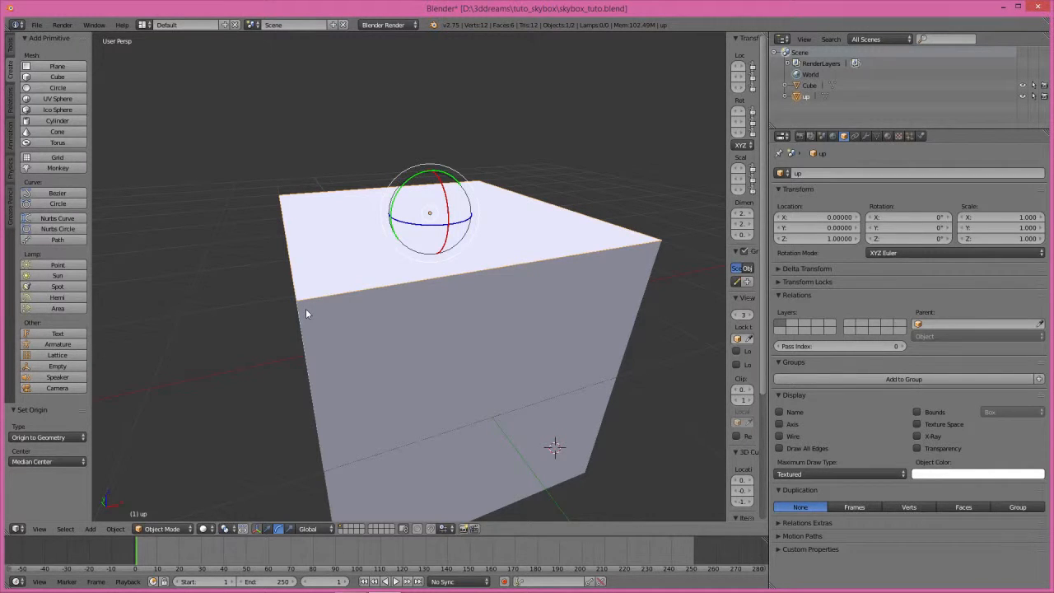
pyautogui.hotkey('shift', 's')
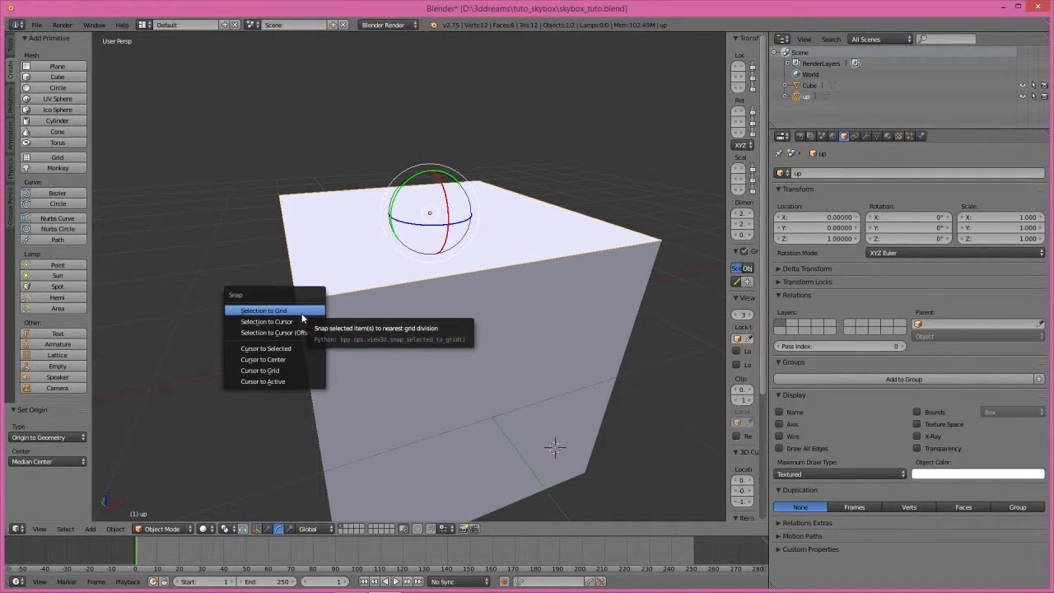
pyautogui.click(268, 349)
pyautogui.click(69, 387)
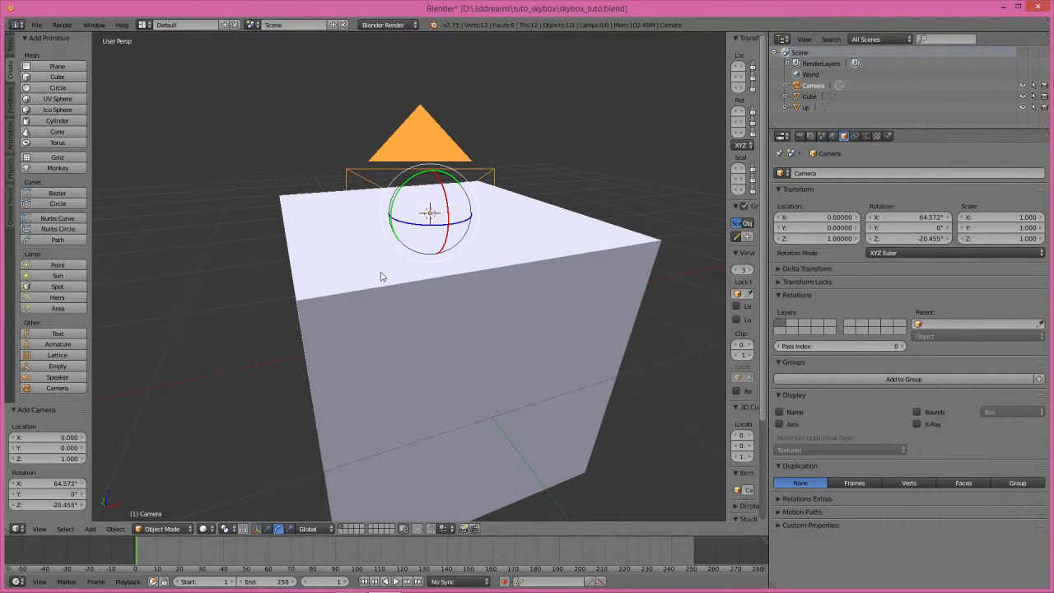
pyautogui.press('ctrl+KP_0')
# Turn the properties area into a second 3D view, and set the new camera's X and Z rotation to 0°
pyautogui.click(783, 135)
pyautogui.click(811, 153)
pyautogui.moveTo(725, 101); pyautogui.dragTo(549, 97)
pyautogui.click(696, 111)
pyautogui.write('0')
pyautogui.press('Return')
pyautogui.click(696, 132)
pyautogui.write('0')
pyautogui.press('Return')
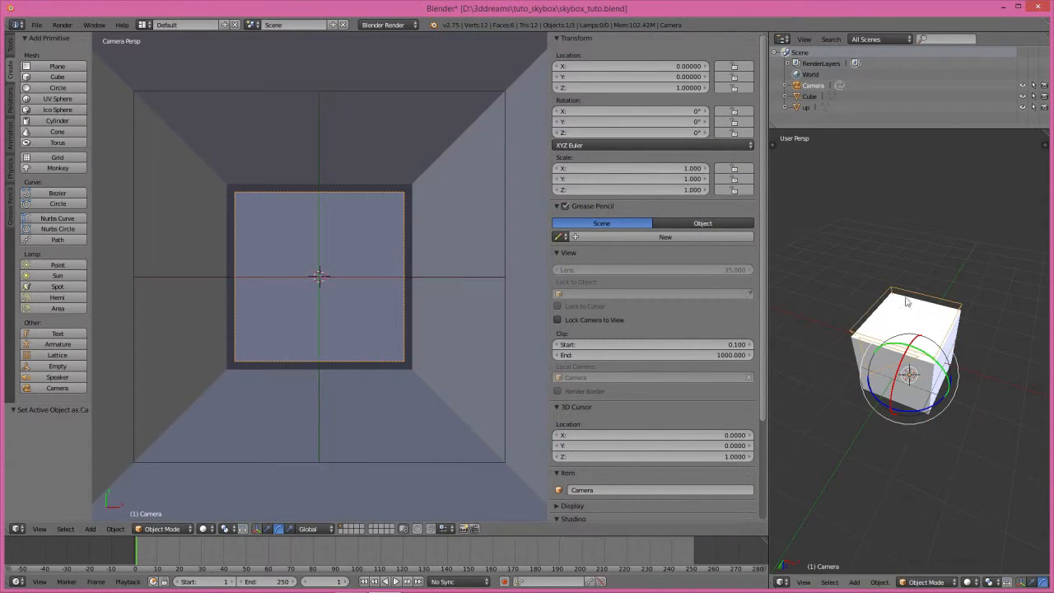
# Move the camera down along the Z axis to about -0.9
pyautogui.press('g')
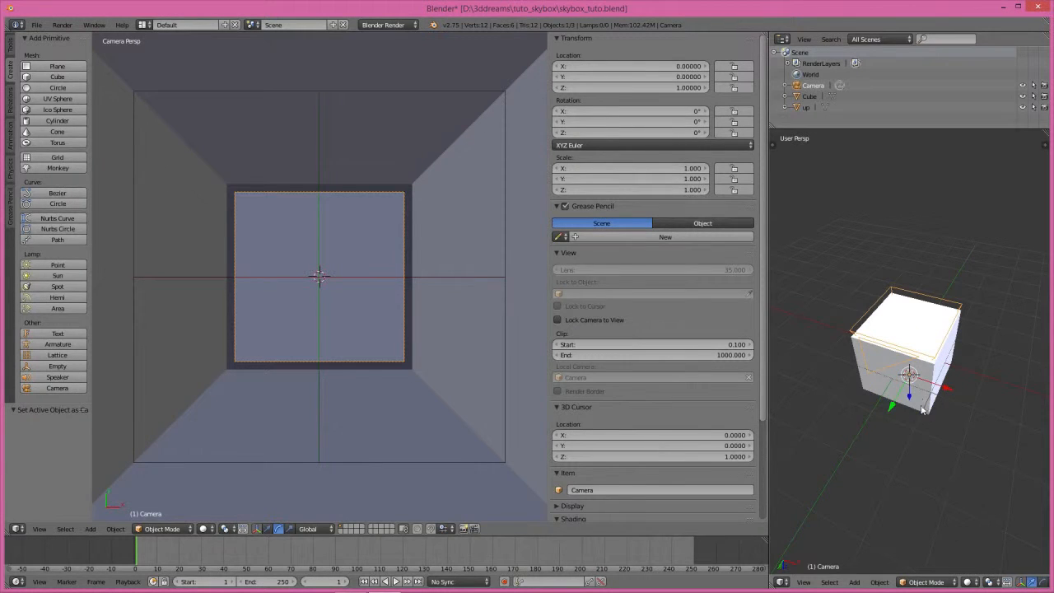
pyautogui.press('z')
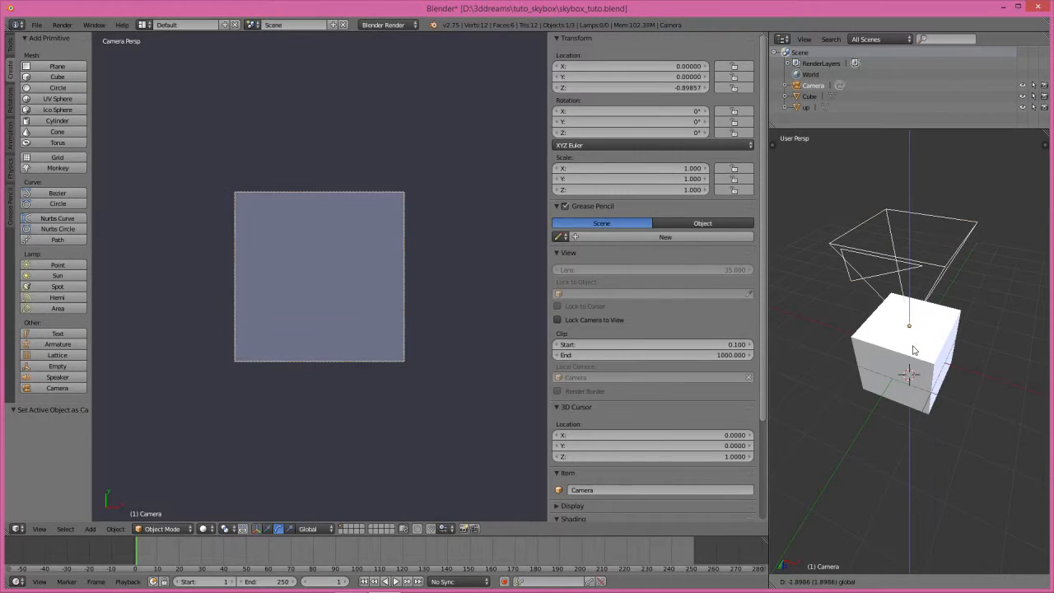
pyautogui.click(911, 356)
# Move the camera up along the Z axis to about 3.19, above the cube's top face
pyautogui.scroll(-2, 912, 355)
pyautogui.press('KP_7')
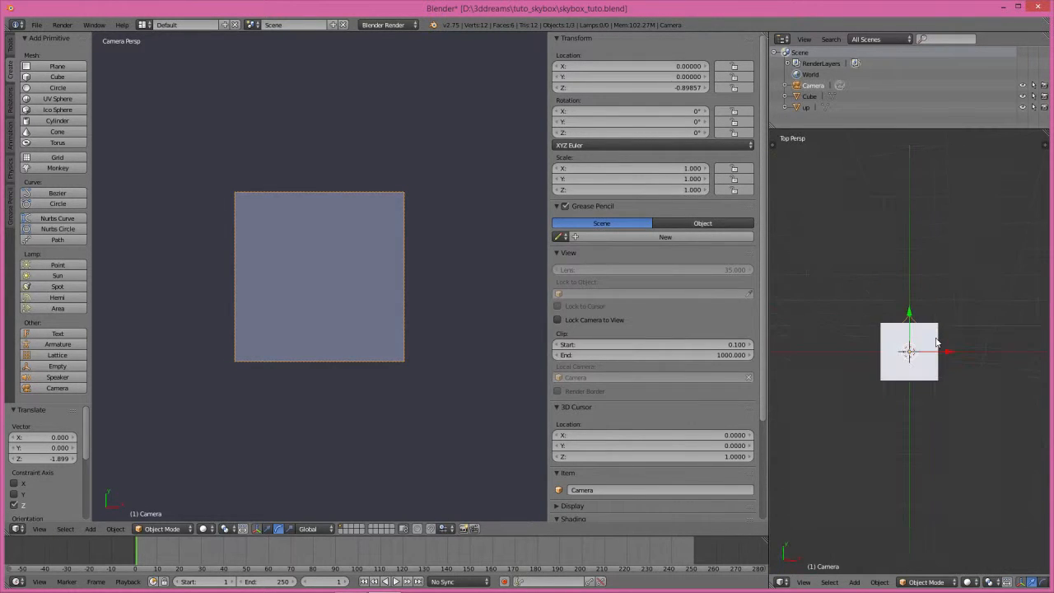
pyautogui.moveTo(949, 352); pyautogui.dragTo(853, 224, button='middle')
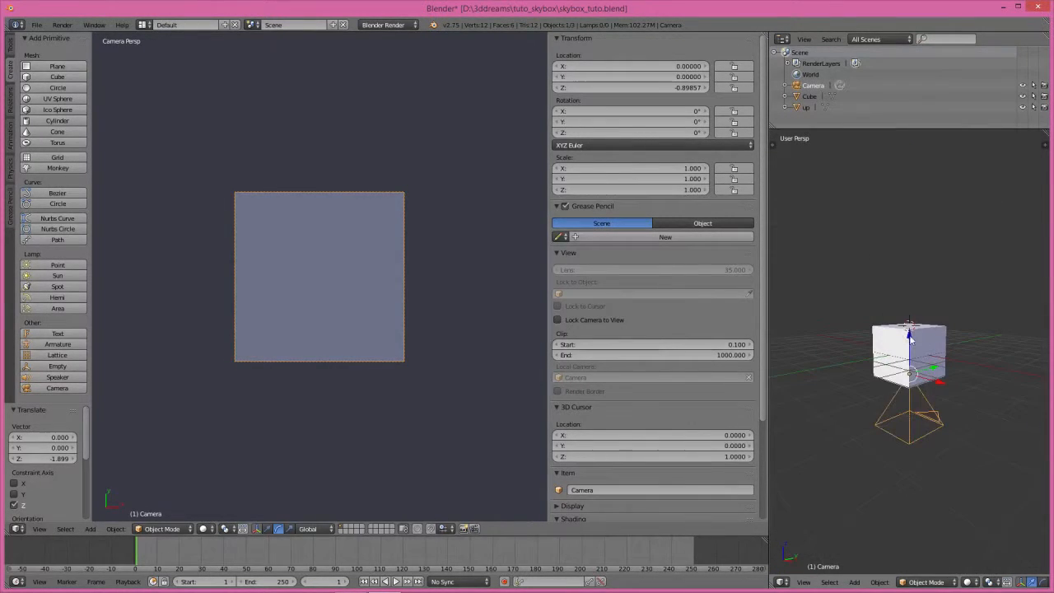
pyautogui.press('g')
pyautogui.press('z')
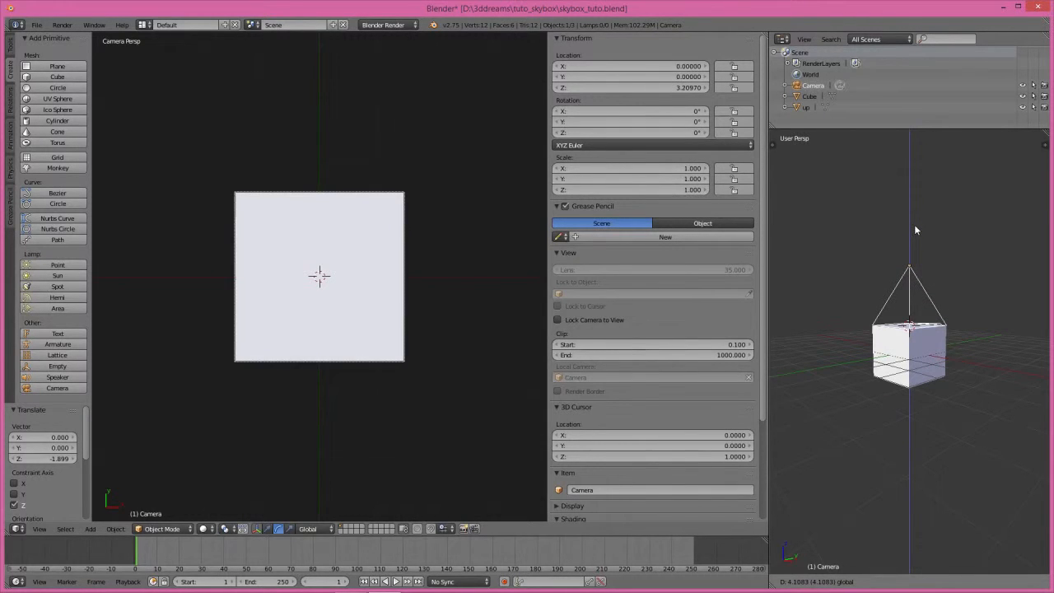
pyautogui.click(916, 225)
pyautogui.scroll(3, 914, 297)
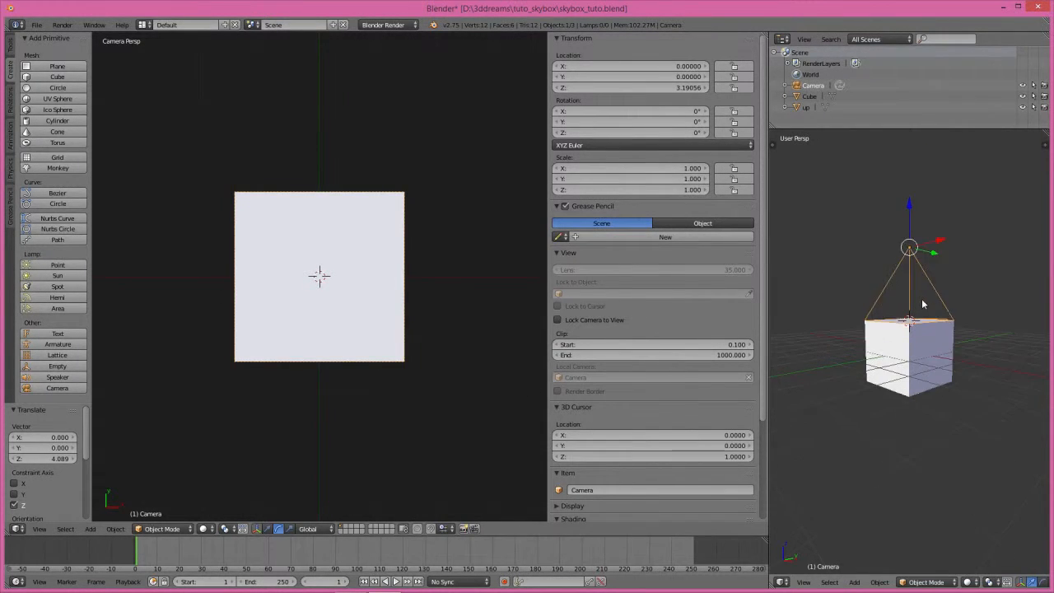
pyautogui.moveTo(911, 338); pyautogui.dragTo(965, 374, button='middle')
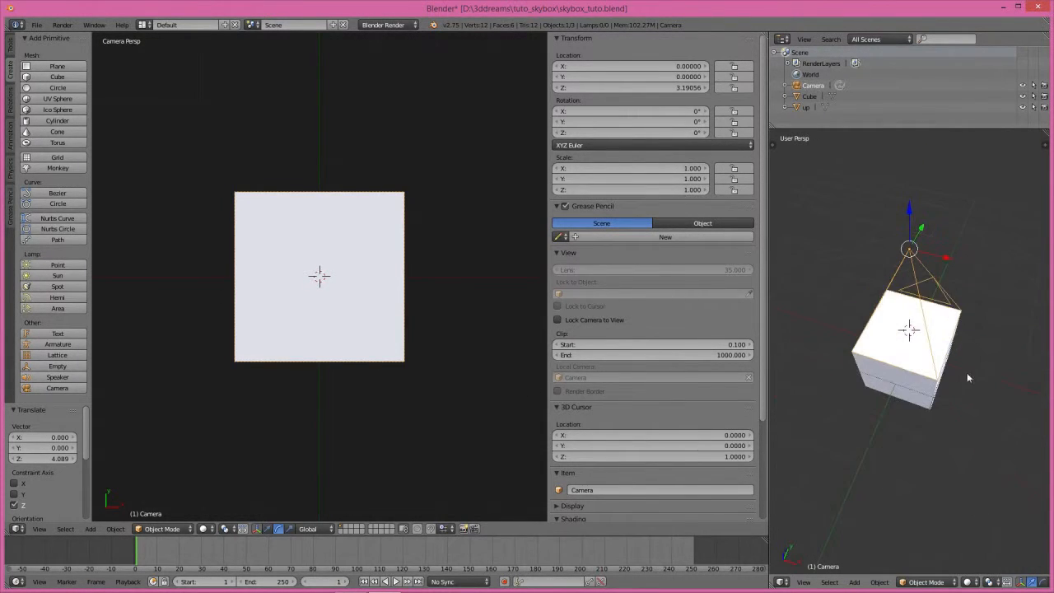
# Rotate the camera half a turn in top view and set its Z rotation to exactly -180°
pyautogui.click(1039, 582)
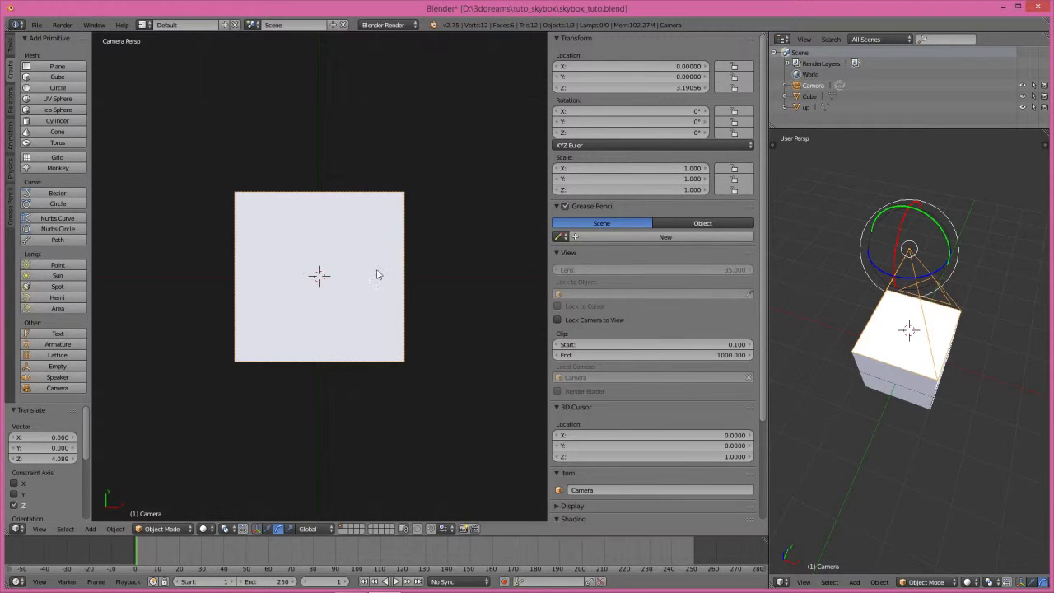
pyautogui.press('KP_7')
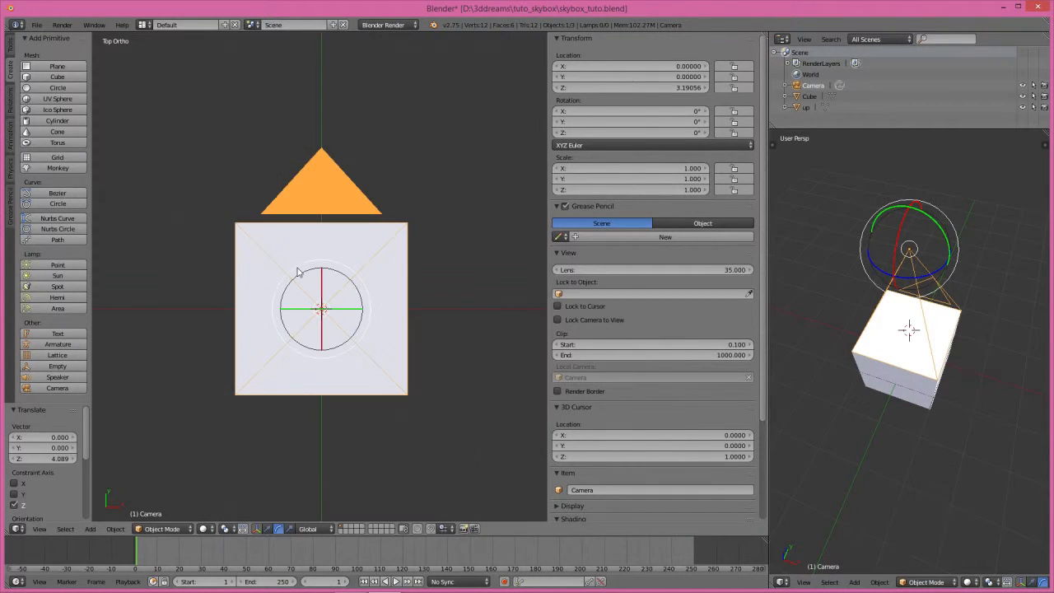
pyautogui.moveTo(365, 286); pyautogui.dragTo(117, 446)
pyautogui.click(664, 132)
pyautogui.press('BackSpace')
pyautogui.write('-180')
pyautogui.press('Return')
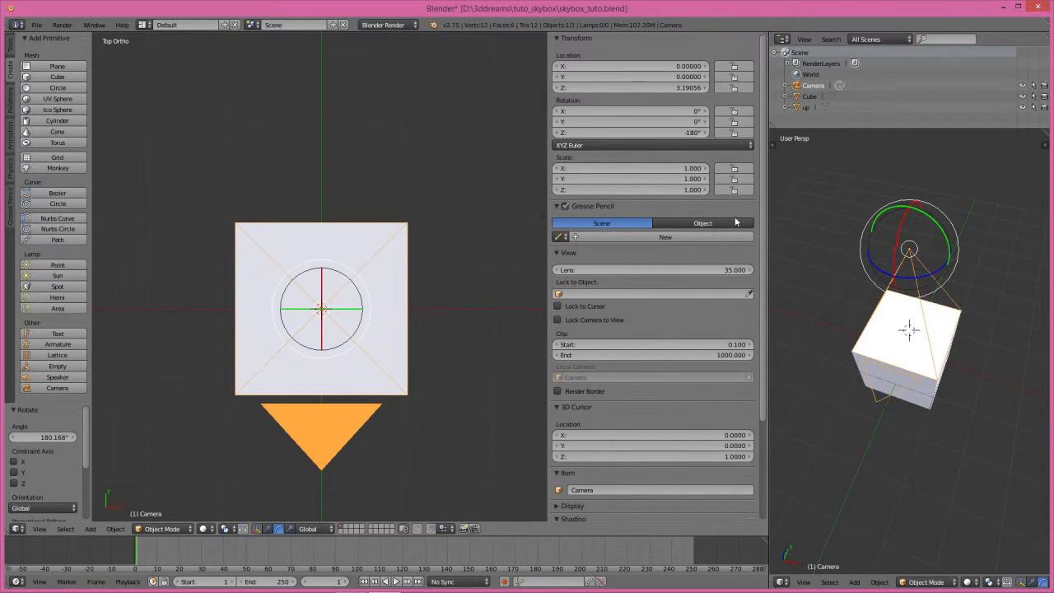
# Select the "up" face together with its camera and hide both
pyautogui.moveTo(936, 313); pyautogui.dragTo(928, 287, button='middle')
pyautogui.moveTo(417, 318); pyautogui.dragTo(396, 241, button='middle')
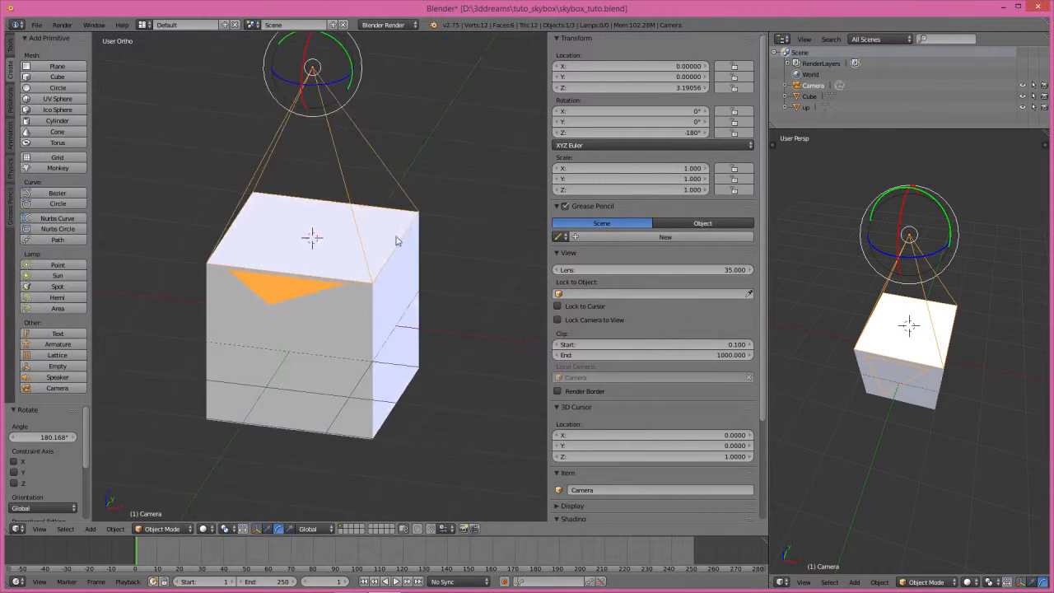
pyautogui.rightClick(330, 235)
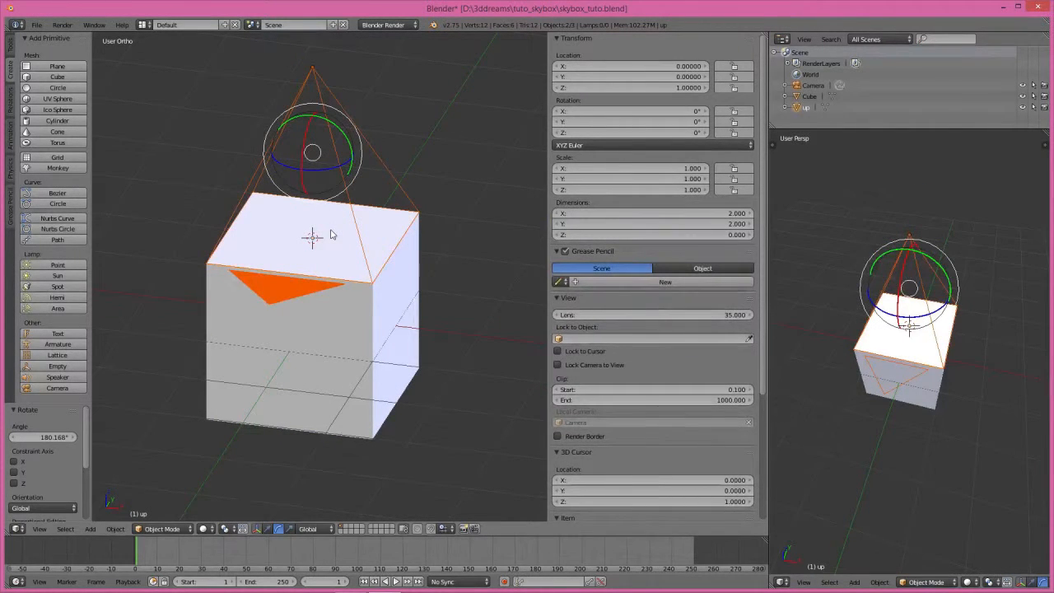
pyautogui.press('h')
# In Edit Mode, separate the remaining cube's face on the negative X side into its own object
pyautogui.rightClick(277, 293)
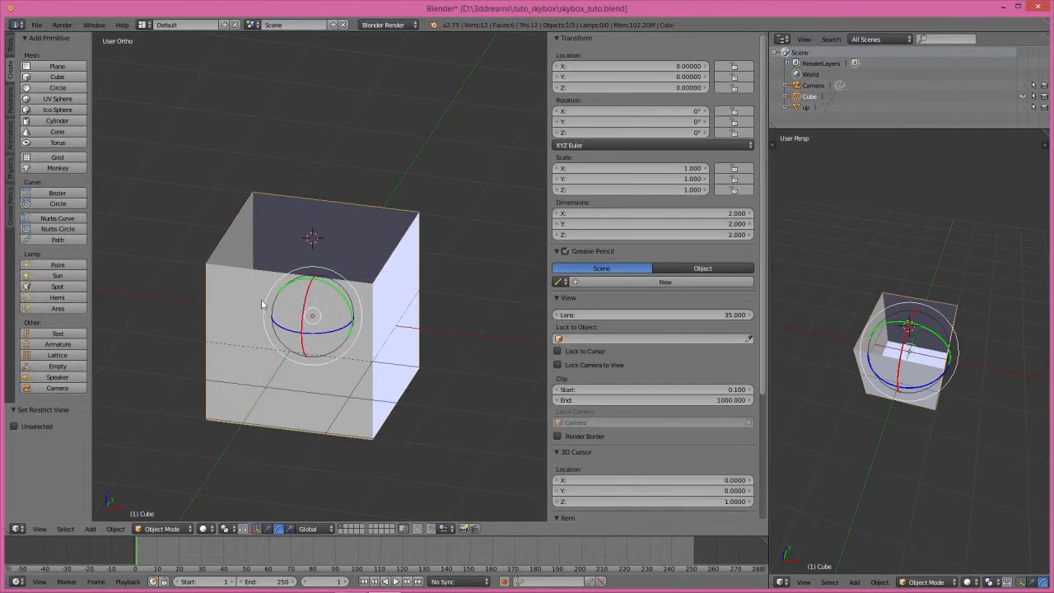
pyautogui.moveTo(277, 293); pyautogui.dragTo(312, 301, button='middle')
pyautogui.click(162, 529)
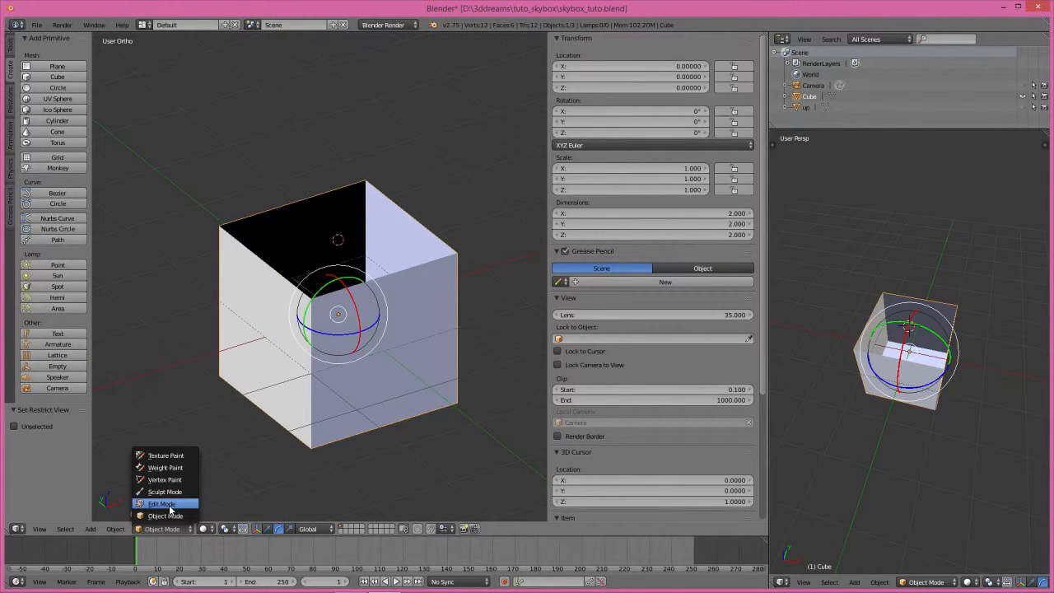
pyautogui.click(171, 504)
pyautogui.moveTo(286, 399); pyautogui.dragTo(384, 305, button='middle')
pyautogui.rightClick(385, 305)
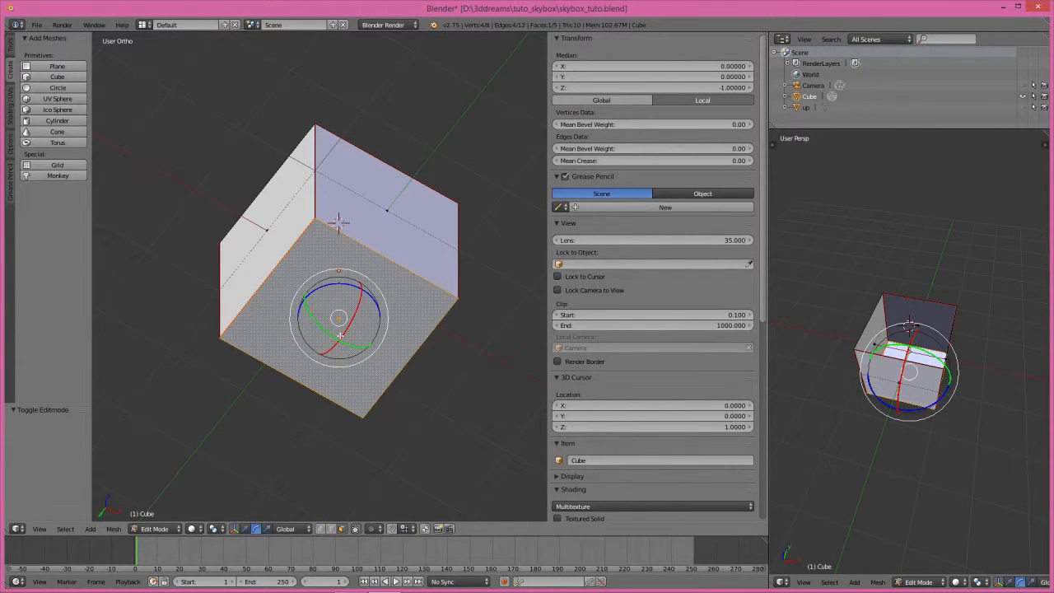
pyautogui.moveTo(272, 140); pyautogui.dragTo(346, 307, button='middle')
pyautogui.rightClick(347, 307)
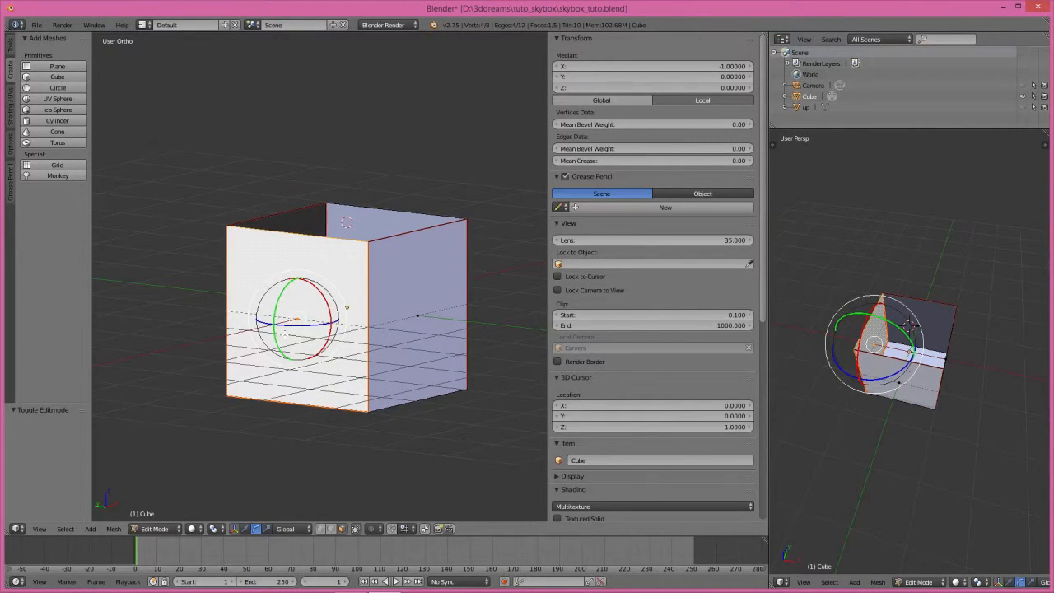
pyautogui.press('p')
pyautogui.click(267, 336)
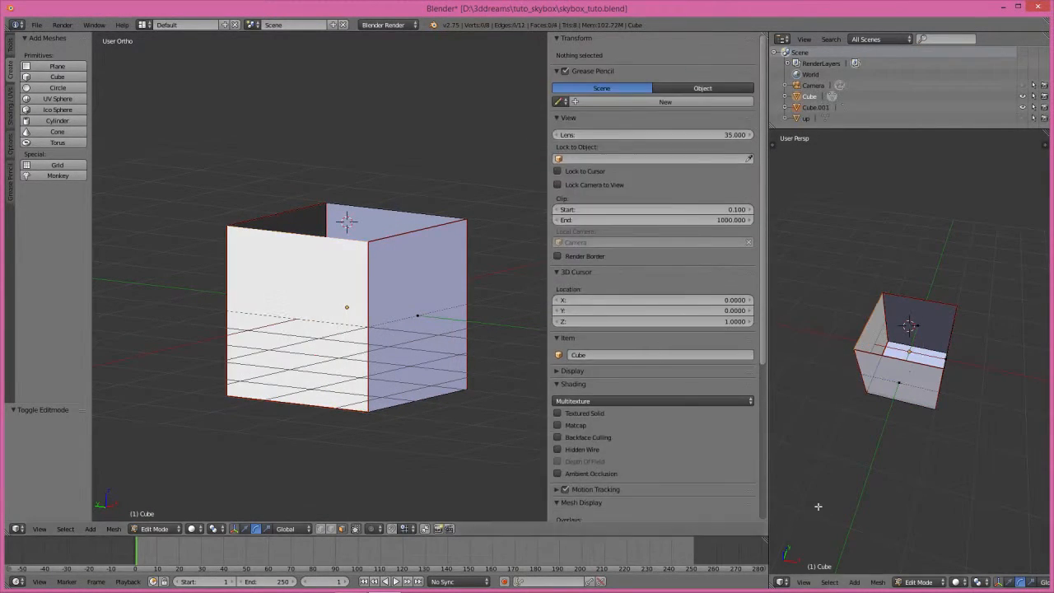
# Return to Object Mode, select the newly separated face and rename it "left" in its object properties
pyautogui.click(782, 582)
pyautogui.click(803, 420)
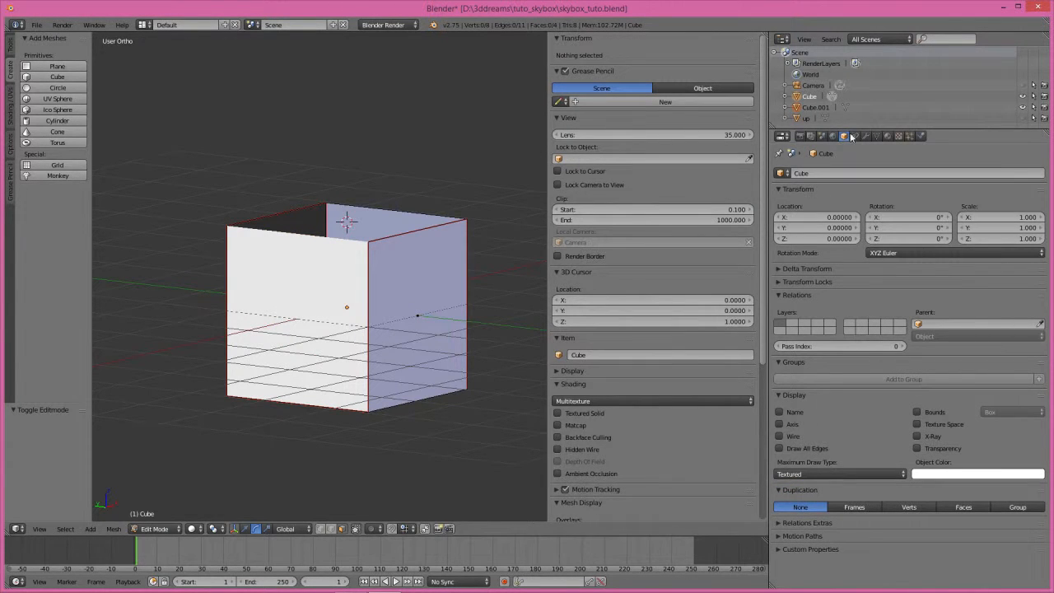
pyautogui.rightClick(417, 315)
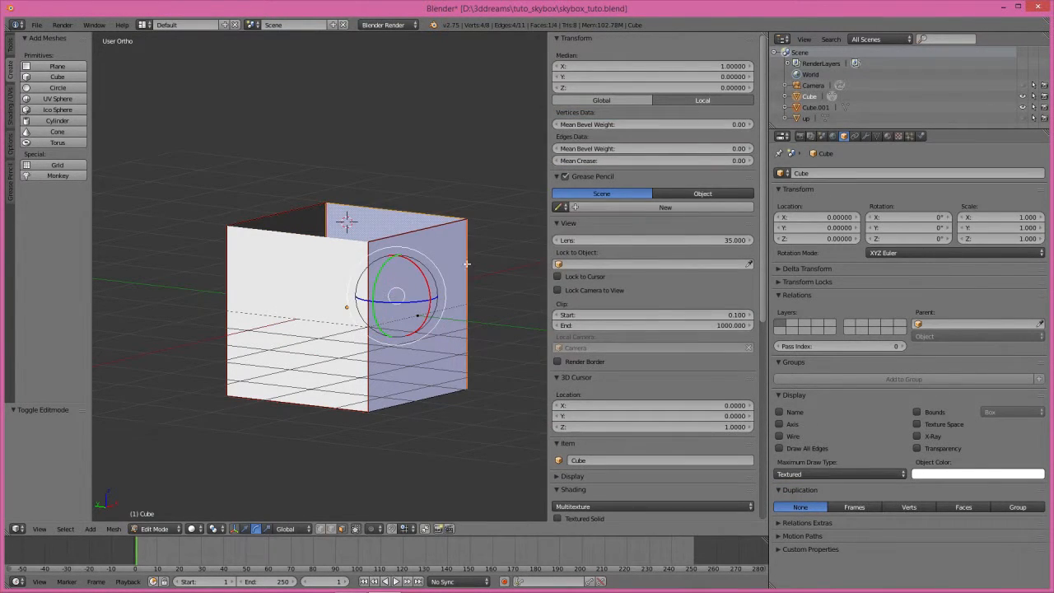
pyautogui.click(164, 532)
pyautogui.click(165, 522)
pyautogui.rightClick(425, 274)
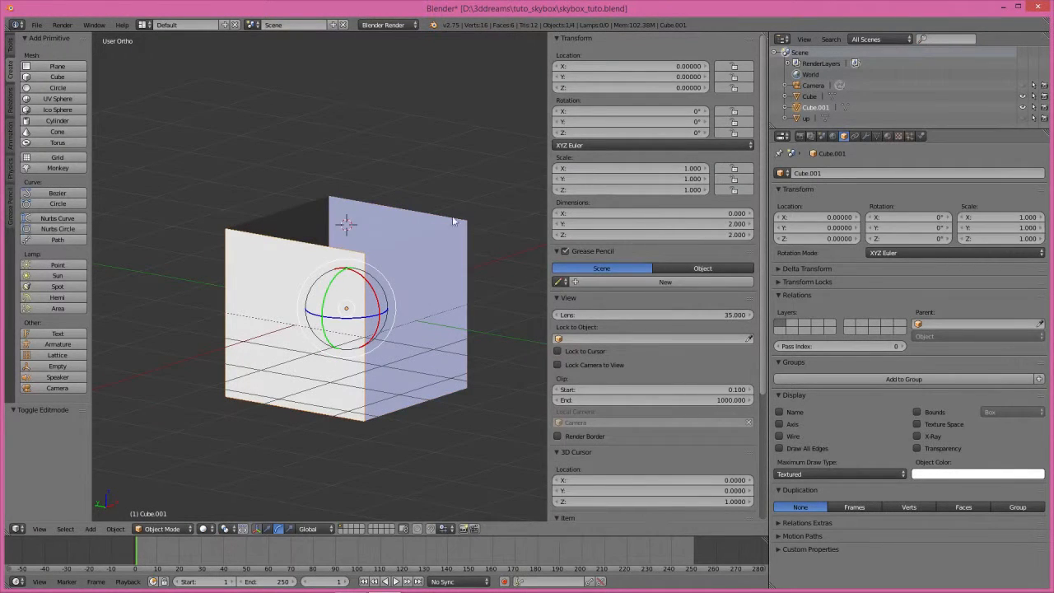
pyautogui.press('KP_7')
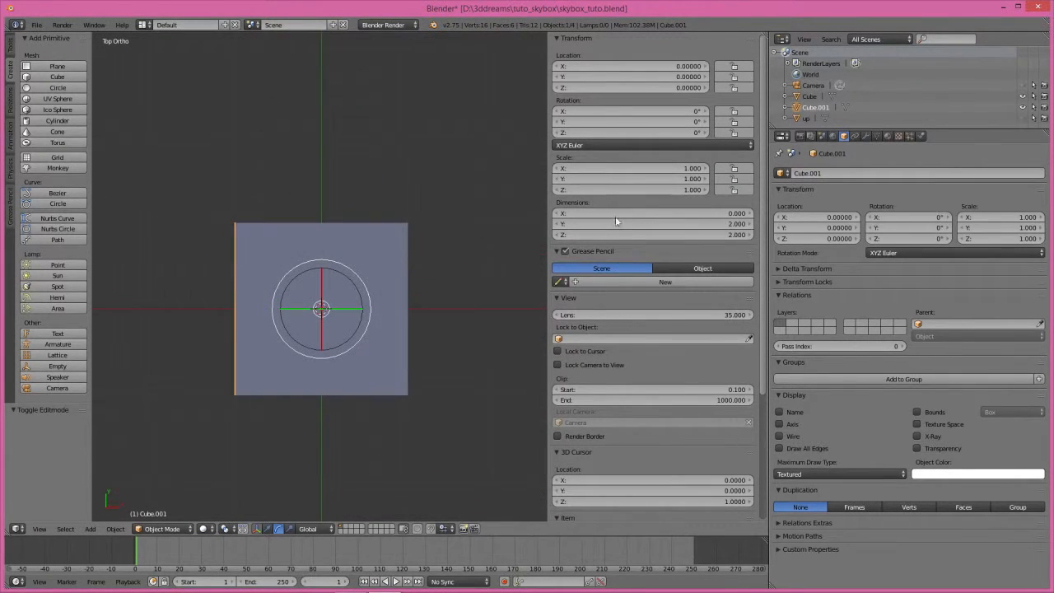
pyautogui.click(824, 173)
pyautogui.press('BackSpace')
pyautogui.write('left')
pyautogui.press('Return')
# Set the left face's origin to its geometry and snap the 3D cursor to that face
pyautogui.moveTo(340, 296); pyautogui.dragTo(165, 511, button='middle')
pyautogui.click(113, 532)
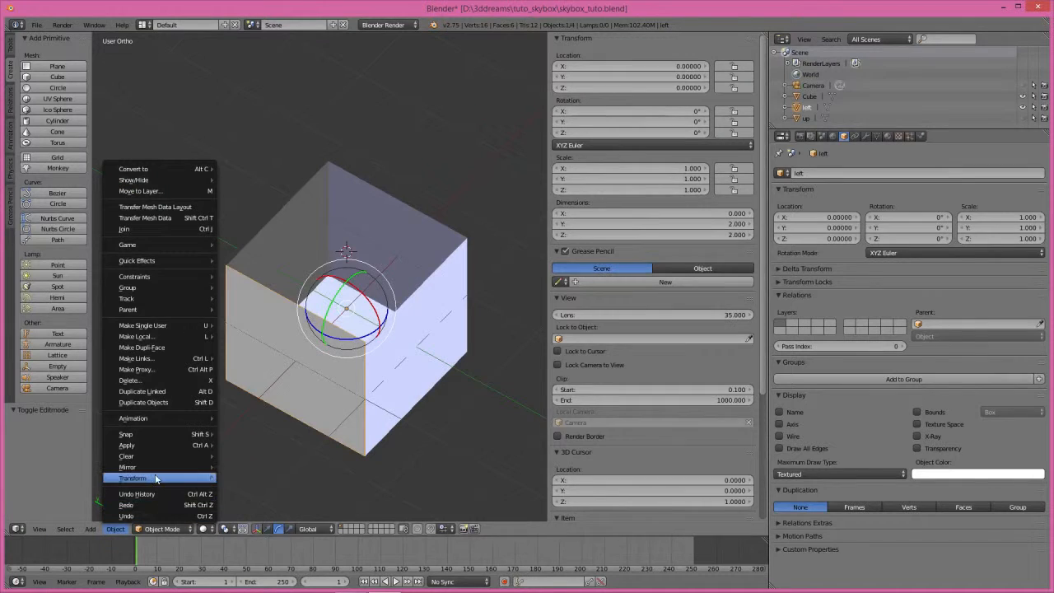
pyautogui.moveTo(161, 478)
pyautogui.click(271, 416)
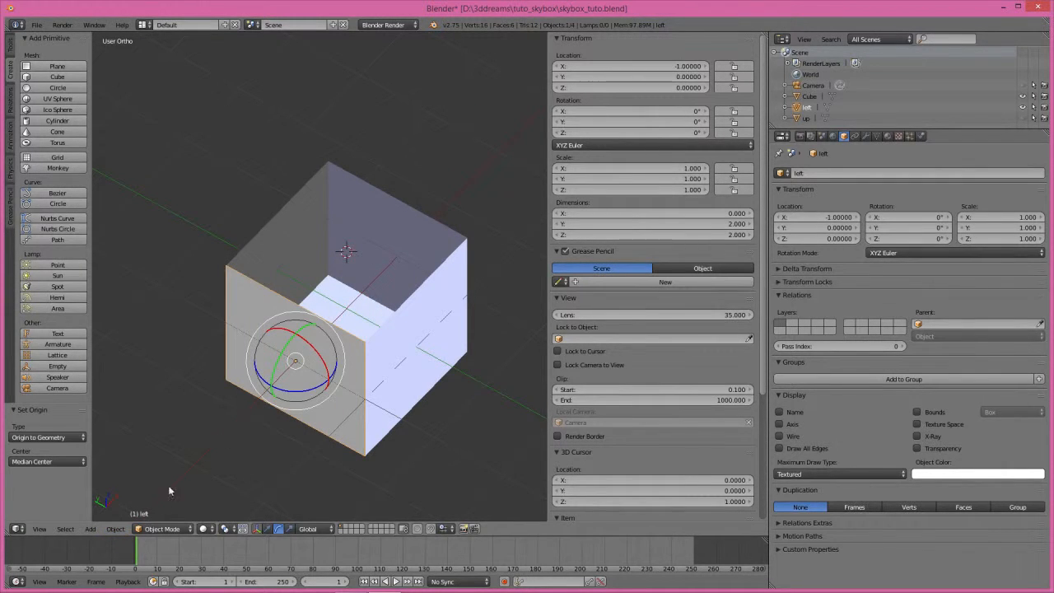
pyautogui.click(44, 533)
pyautogui.hotkey('shift', 's')
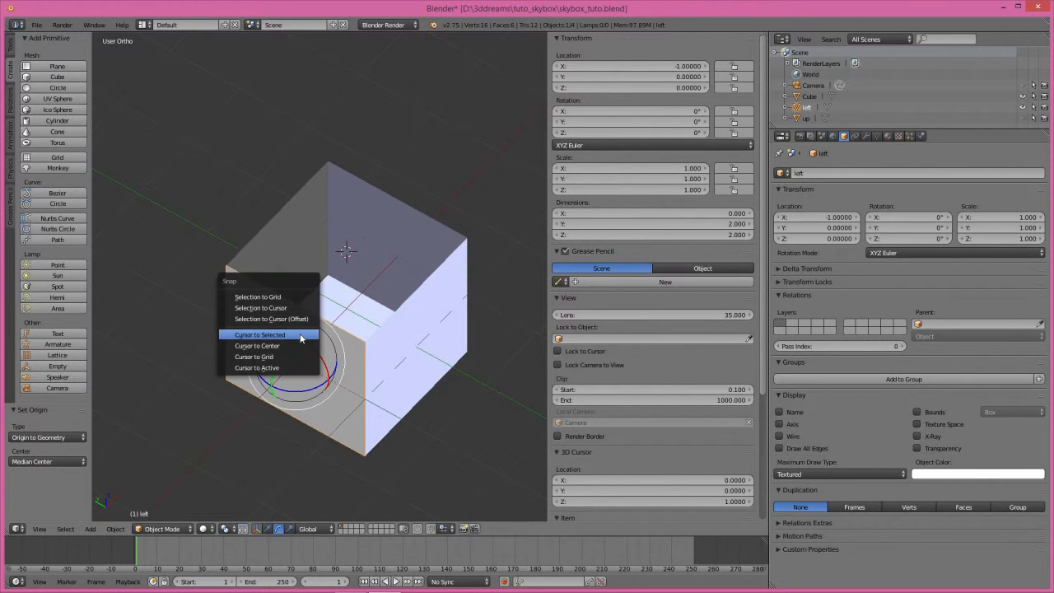
pyautogui.click(302, 337)
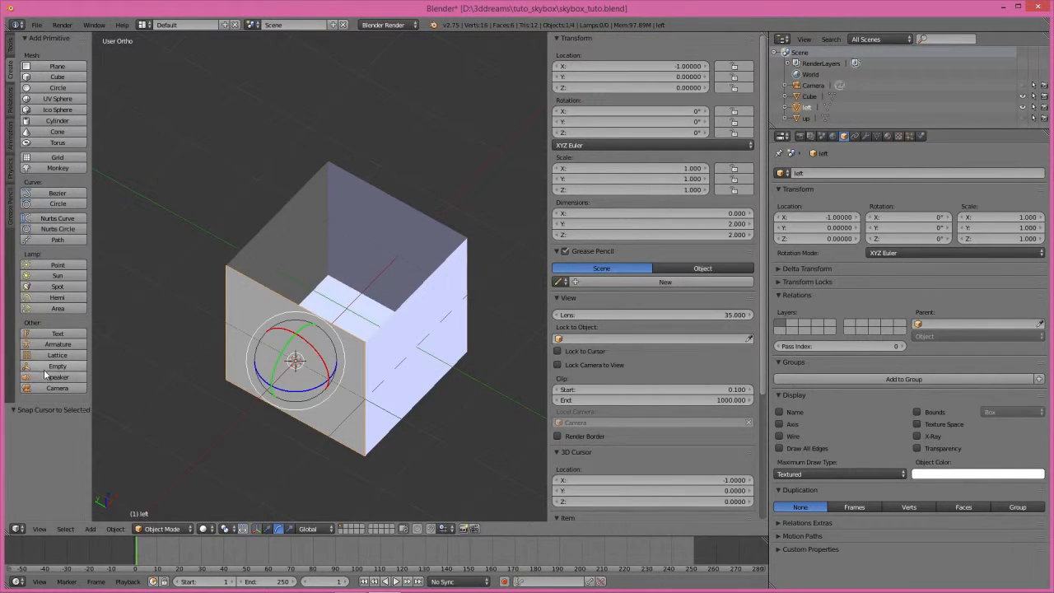
# Add a camera at the 3D cursor, make it the active camera and clear its rotation
pyautogui.click(56, 387)
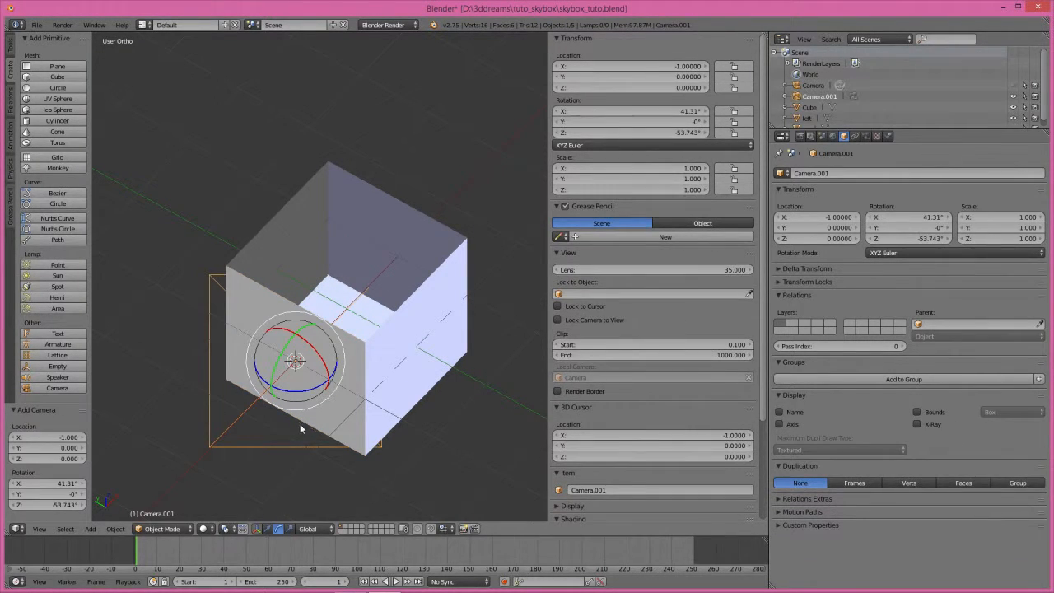
pyautogui.press('ctrl+KP_0')
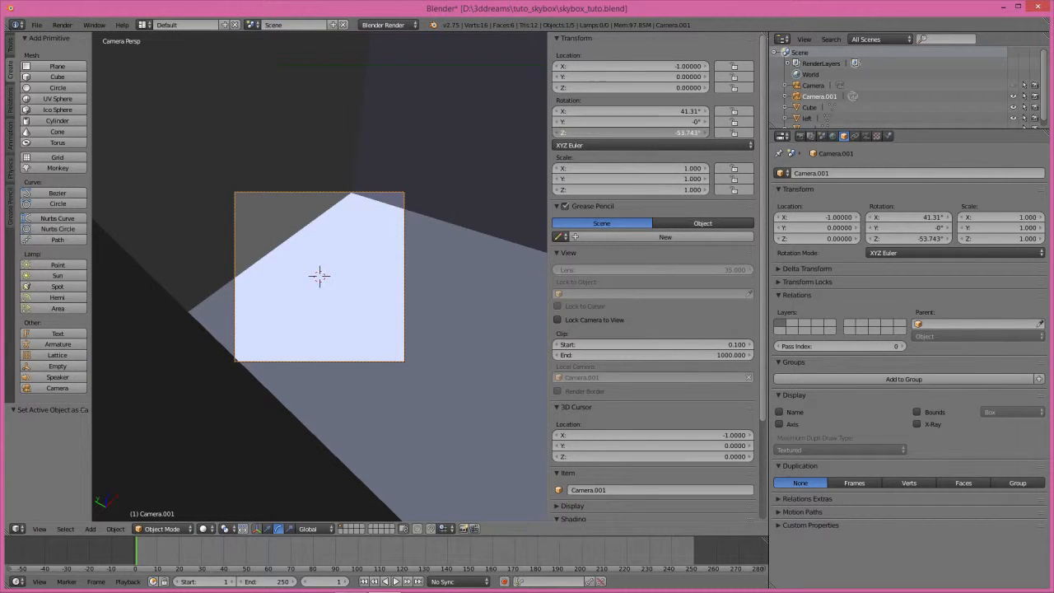
pyautogui.hotkey('alt', 'r')
# Turn the properties area back into a 3D view and move the new camera in top view to about -3.07 on X
pyautogui.click(782, 136)
pyautogui.click(803, 146)
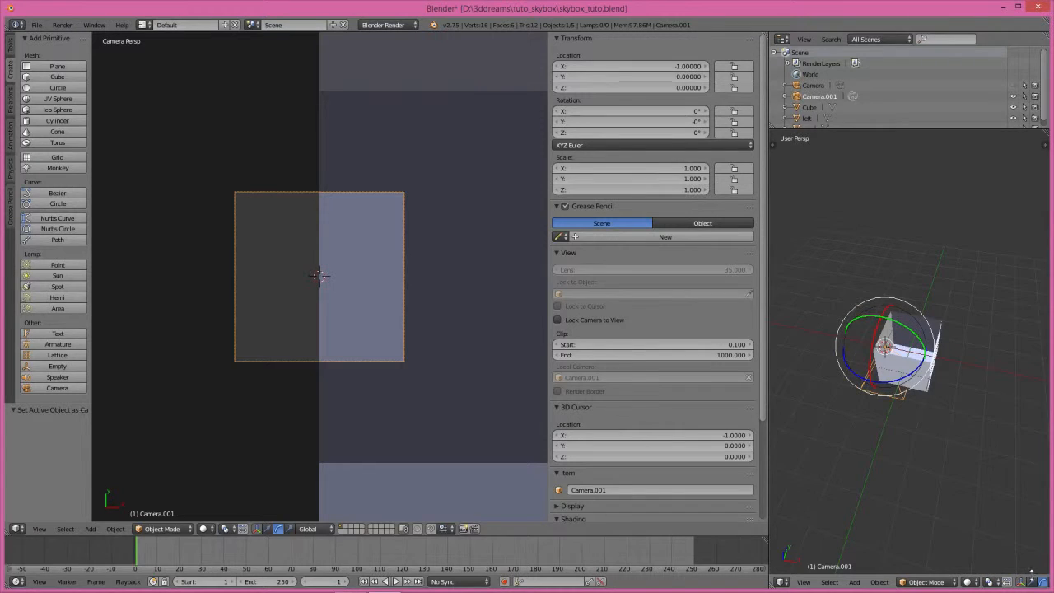
pyautogui.click(1024, 581)
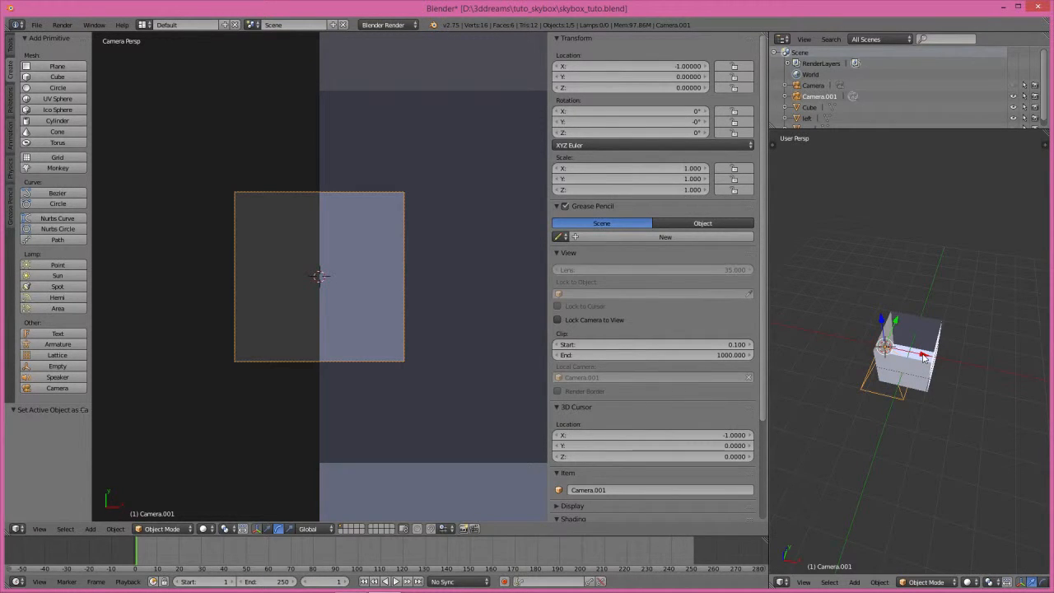
pyautogui.press('KP_7')
pyautogui.moveTo(923, 356); pyautogui.dragTo(876, 401)
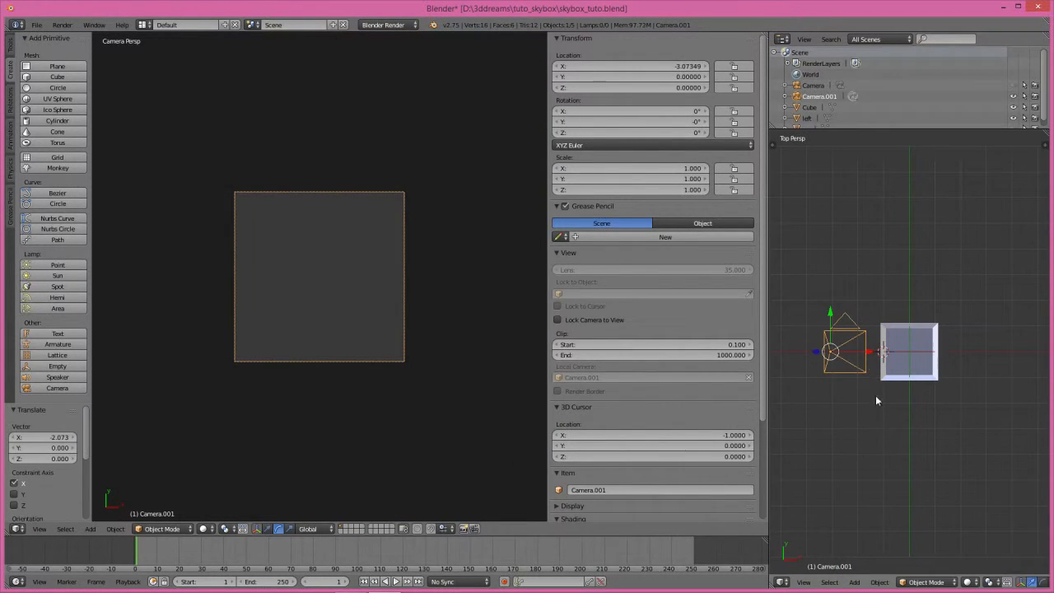
# Rotate the new camera a quarter turn in top view and set its Z rotation to exactly -90°
pyautogui.click(1031, 582)
pyautogui.moveTo(876, 325); pyautogui.dragTo(866, 391)
pyautogui.click(677, 130)
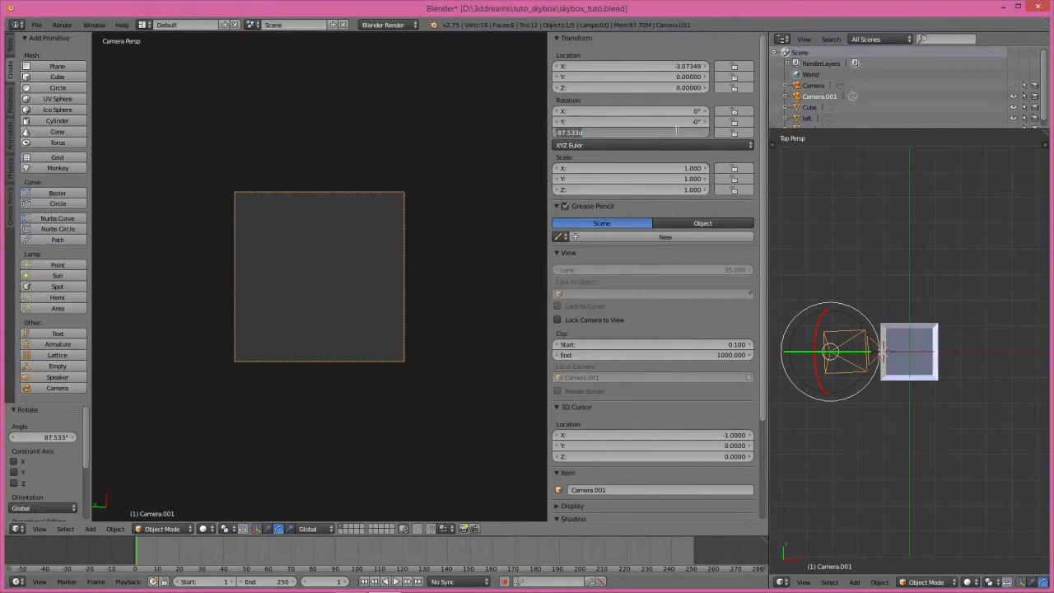
pyautogui.write('90')
pyautogui.press('Return')
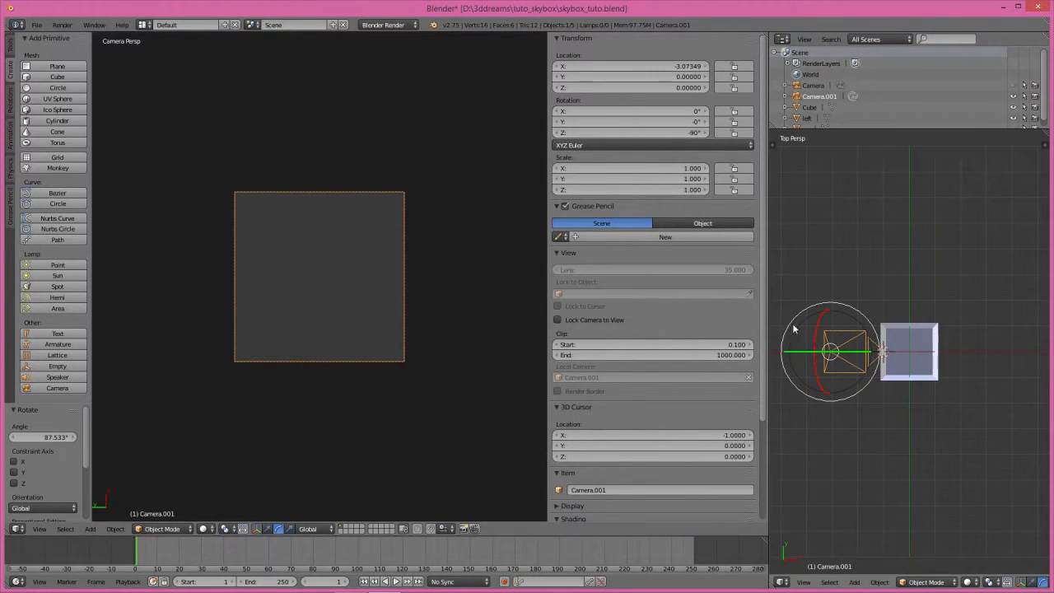
# Try a Y rotation of 90° on the new camera and set it back to 0°
pyautogui.click(690, 121)
pyautogui.write('90')
pyautogui.press('Return')
pyautogui.click(692, 121)
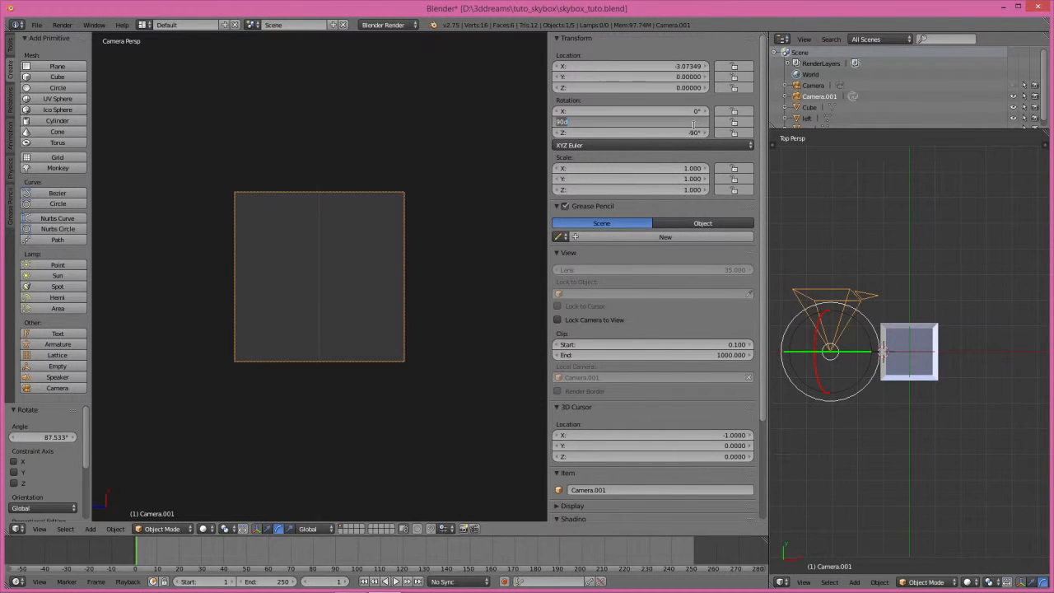
pyautogui.write('0')
pyautogui.press('Return')
# Tilt the new camera up toward the left face and set its X rotation to exactly 90°
pyautogui.moveTo(887, 343); pyautogui.dragTo(848, 312, button='middle')
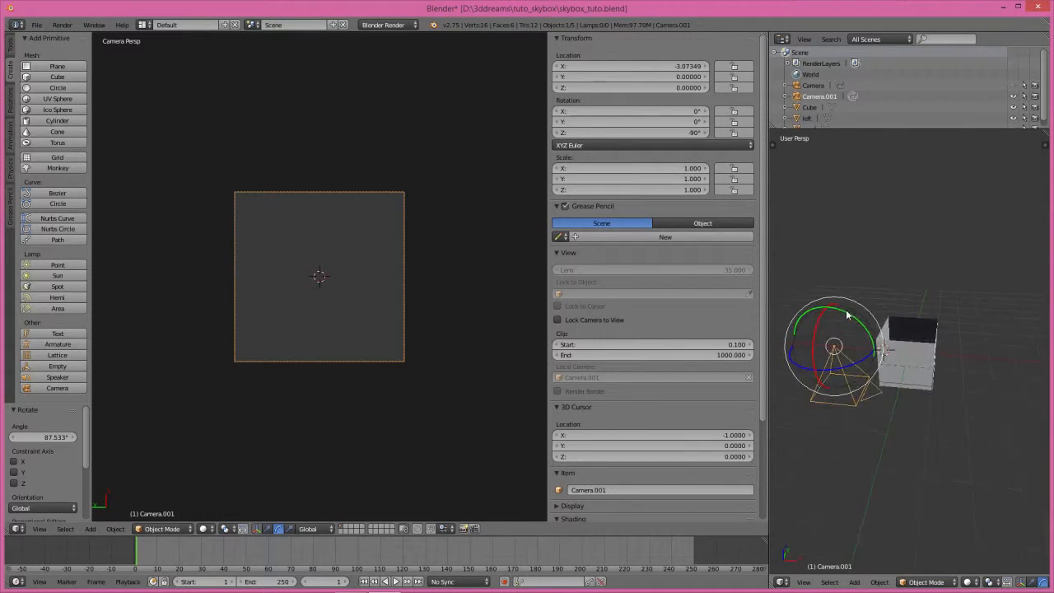
pyautogui.press('r')
pyautogui.press('x')
pyautogui.click(681, 50)
pyautogui.click(677, 111)
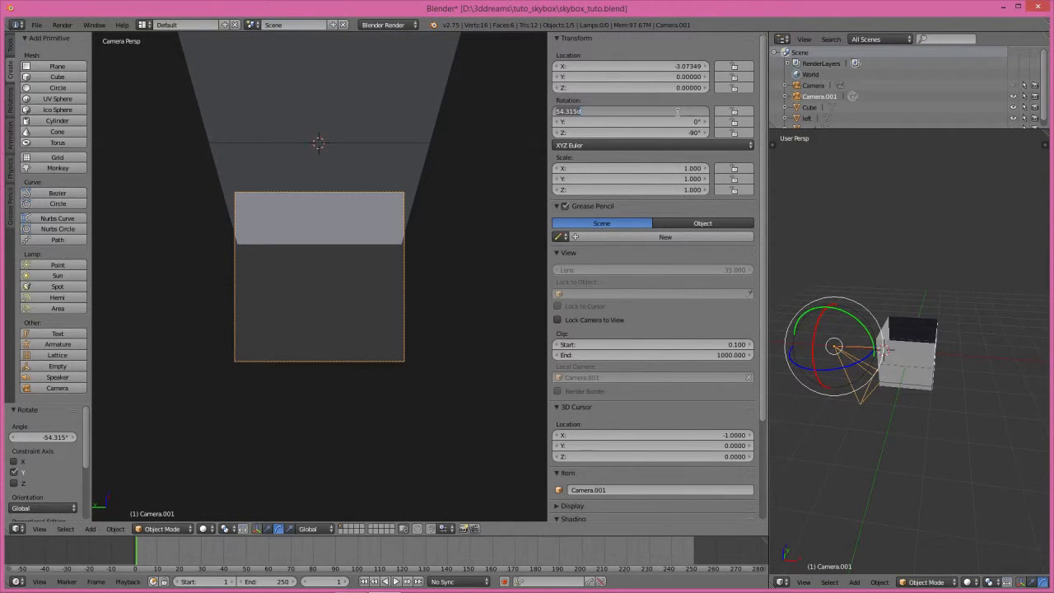
pyautogui.write('90')
pyautogui.press('Return')
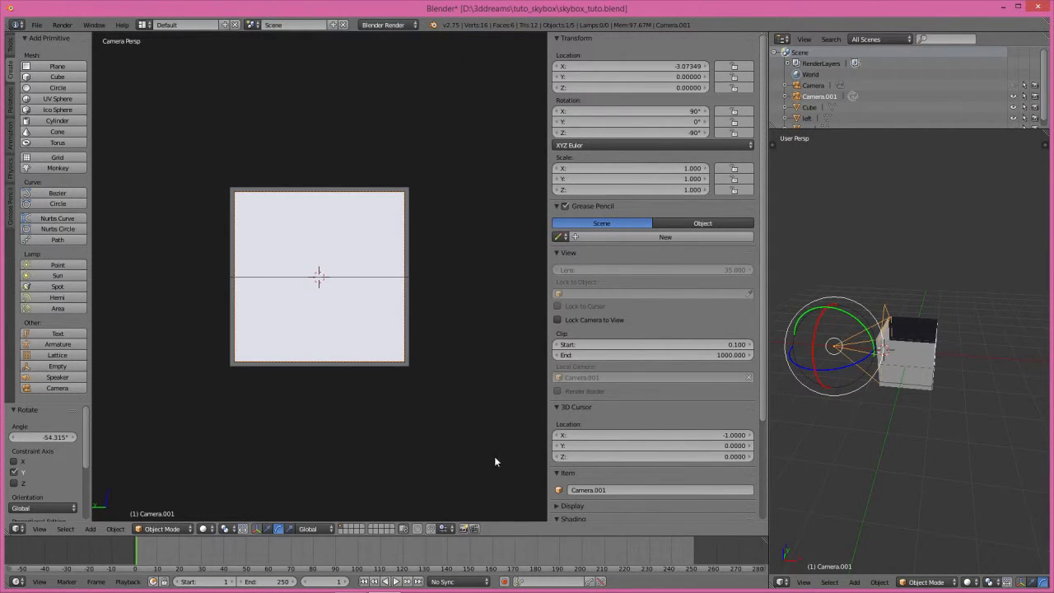
# Move the camera back along X to about -3.2 so the left face exactly fills the camera frame
pyautogui.press('g')
pyautogui.press('x')
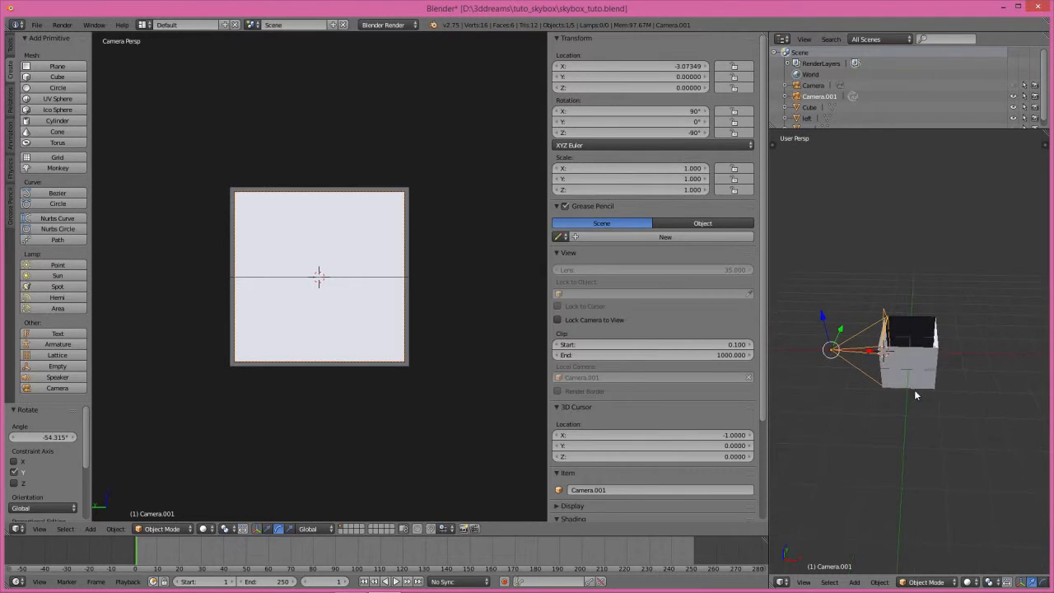
pyautogui.click(869, 354)
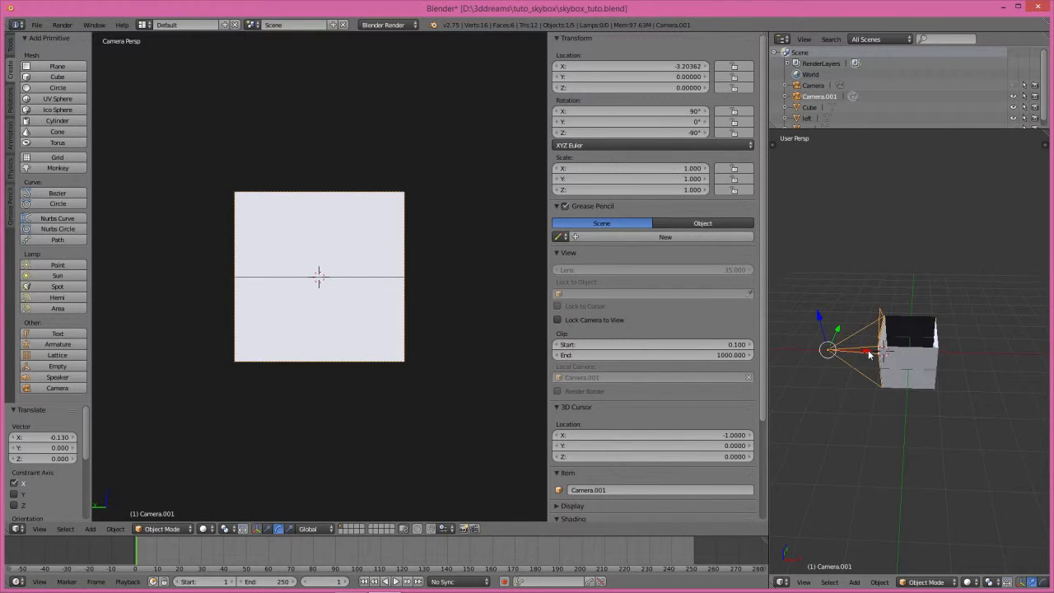
# Select the "left" face together with its camera and hide both
pyautogui.moveTo(887, 378)
pyautogui.mouseDown(button='middle')
pyautogui.moveTo(910, 386)
pyautogui.moveTo(894, 371)
pyautogui.mouseUp(button='middle')
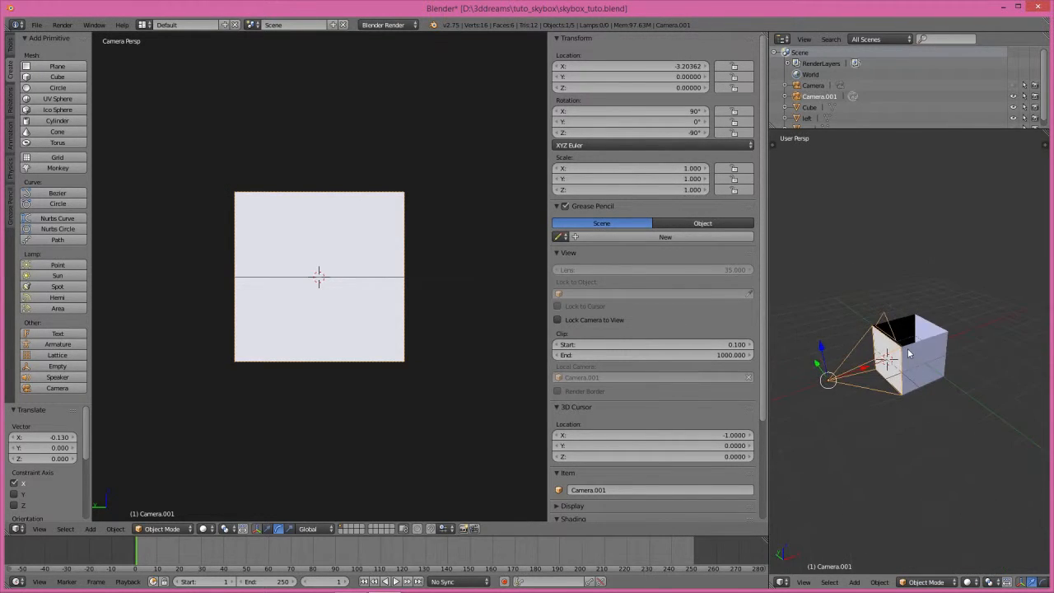
pyautogui.rightClick(891, 368)
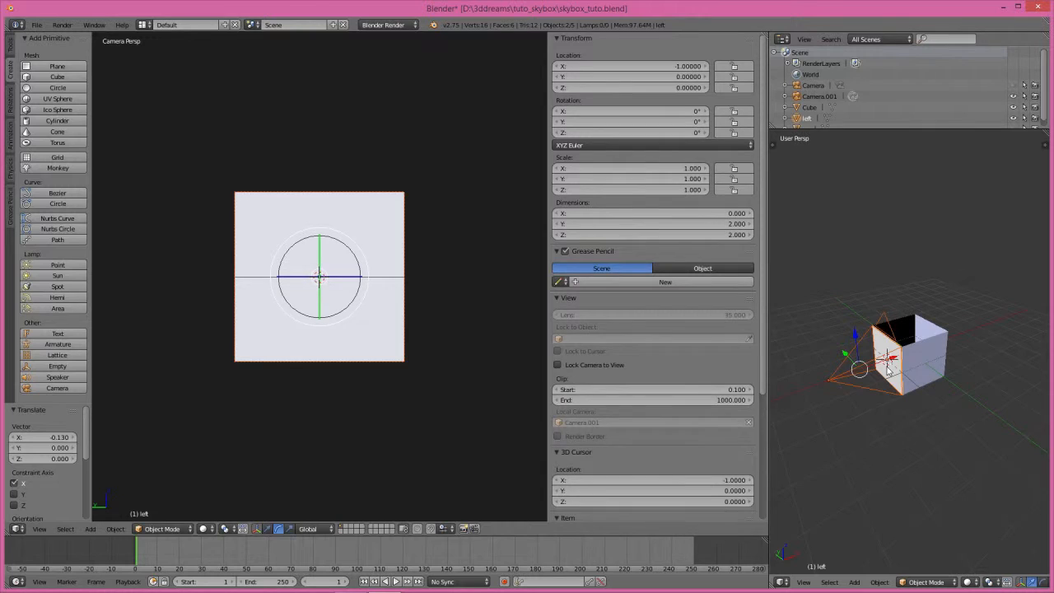
pyautogui.press('h')
# Select the remaining cube and, in Edit Mode, separate its face on the positive X side into its own object
pyautogui.rightClick(894, 366)
pyautogui.moveTo(893, 366); pyautogui.dragTo(879, 401, button='middle')
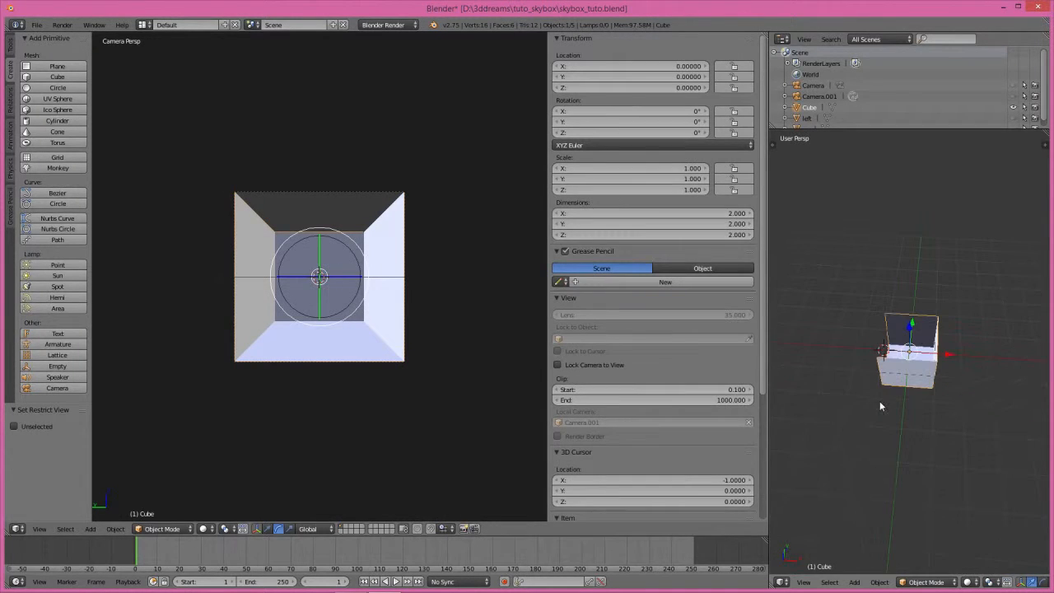
pyautogui.moveTo(206, 370); pyautogui.dragTo(228, 417, button='middle')
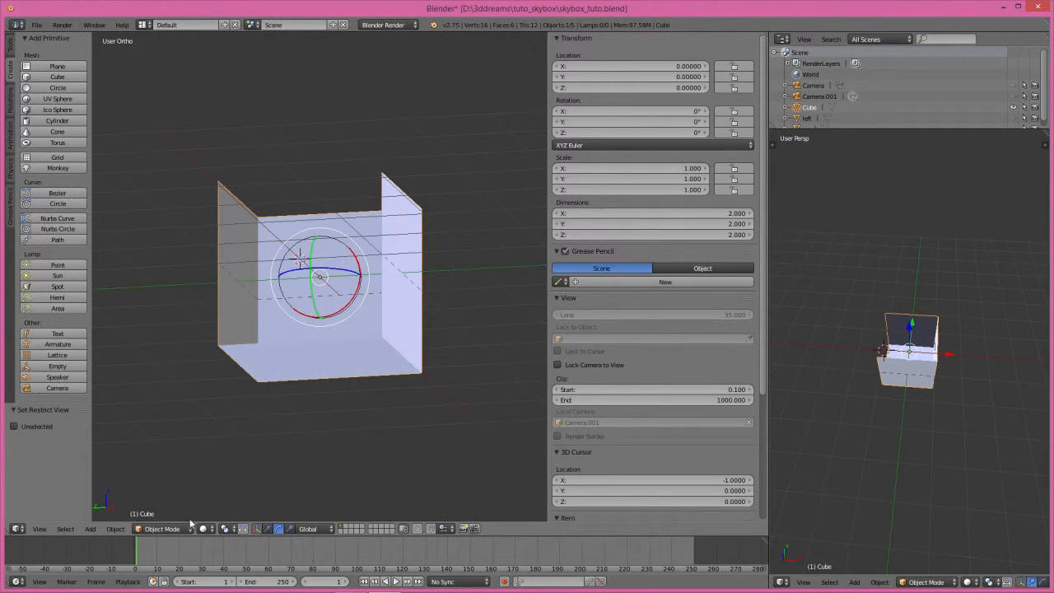
pyautogui.click(160, 529)
pyautogui.click(161, 503)
pyautogui.moveTo(161, 504); pyautogui.dragTo(245, 376, button='middle')
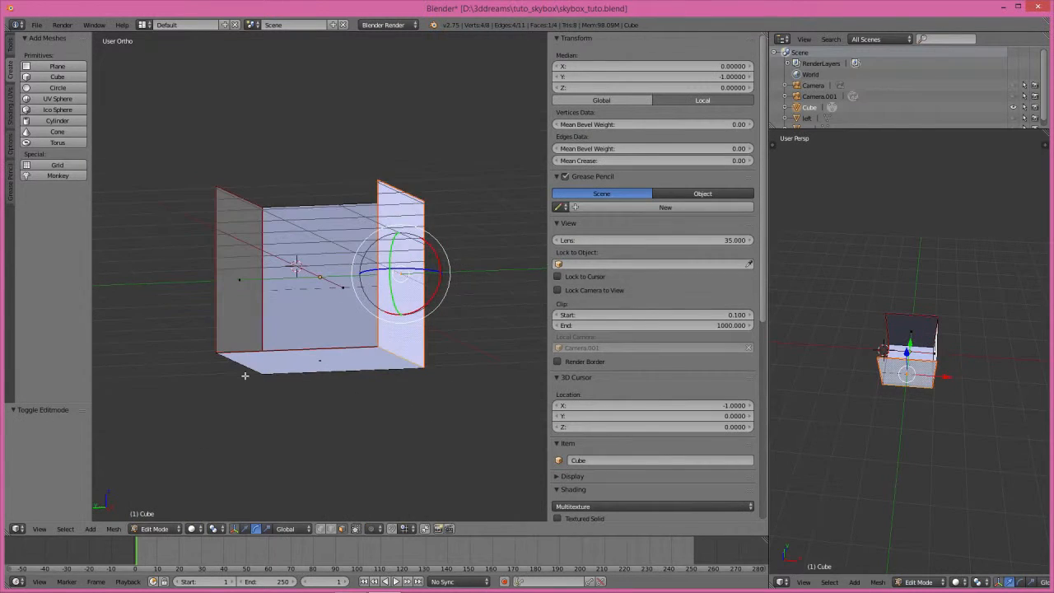
pyautogui.press('KP_5')
pyautogui.moveTo(334, 264); pyautogui.dragTo(351, 325, button='middle')
pyautogui.press('KP_7')
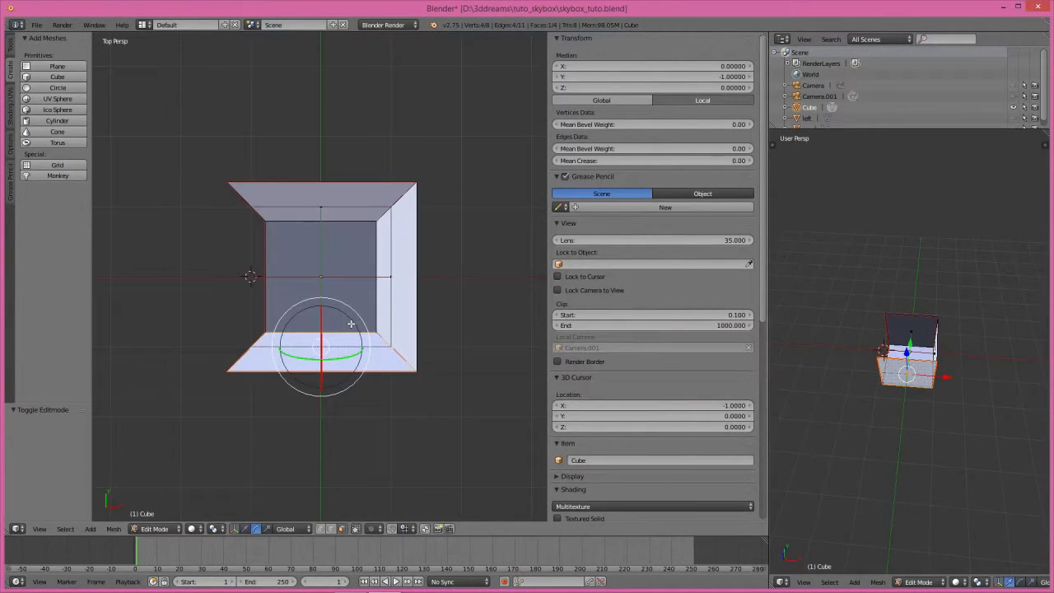
pyautogui.rightClick(378, 289)
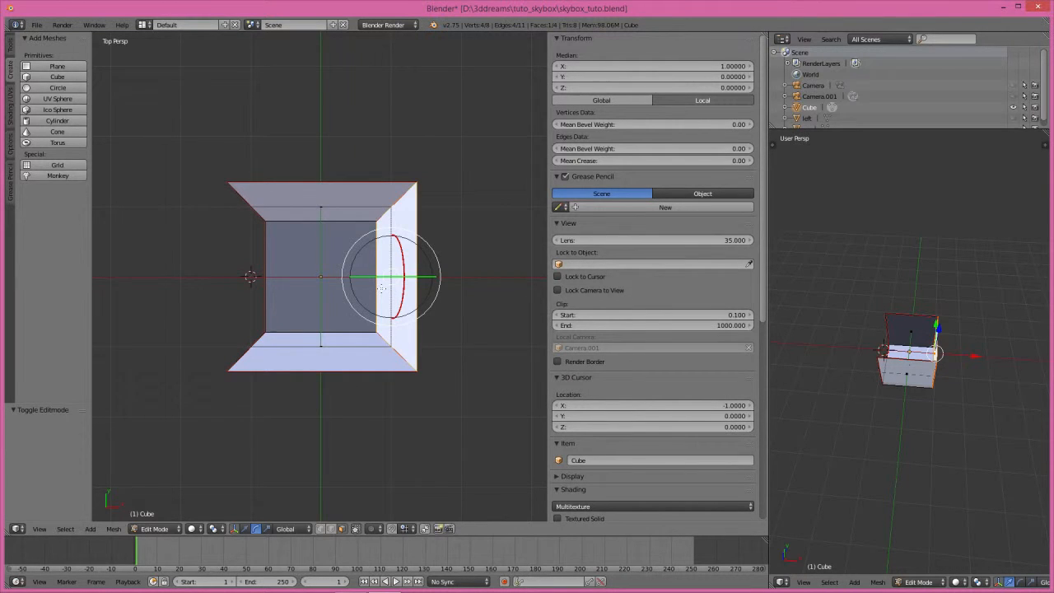
pyautogui.press('x')
pyautogui.click(380, 287)
# Separate the cube's face on the positive Y side into its own object
pyautogui.rightClick(332, 198)
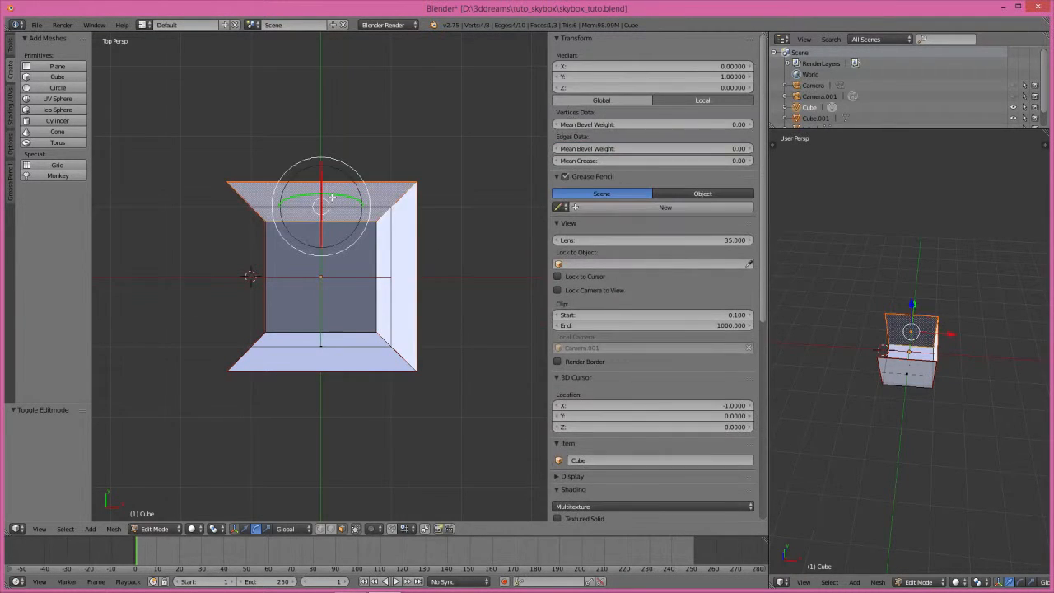
pyautogui.press('x')
pyautogui.click(331, 198)
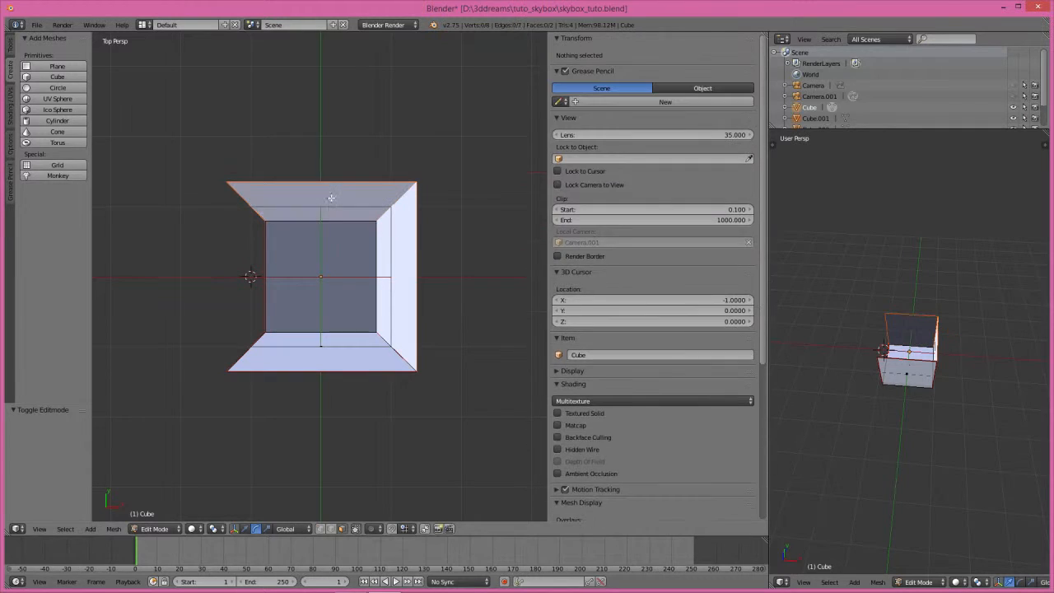
# Separate the cube's face on the negative Y side into its own object and return to Object Mode
pyautogui.rightClick(338, 352)
pyautogui.press('x')
pyautogui.click(337, 352)
pyautogui.rightClick(320, 280)
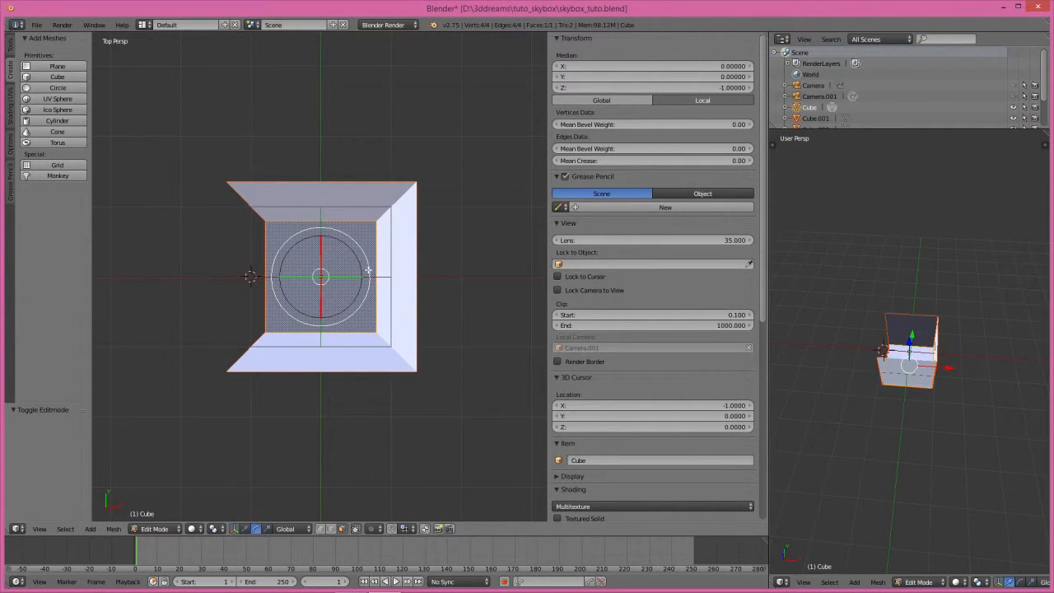
pyautogui.press('x')
pyautogui.click(161, 528)
pyautogui.click(161, 514)
# Show the object properties in place of the second 3D view and rename the positive Y face "front"
pyautogui.rightClick(326, 195)
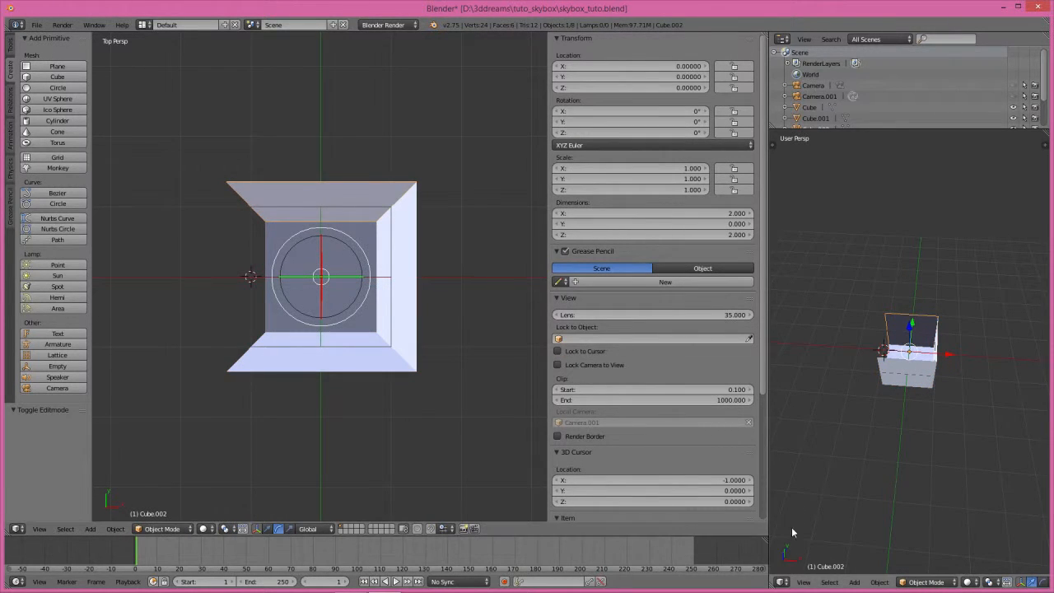
pyautogui.click(784, 582)
pyautogui.click(803, 435)
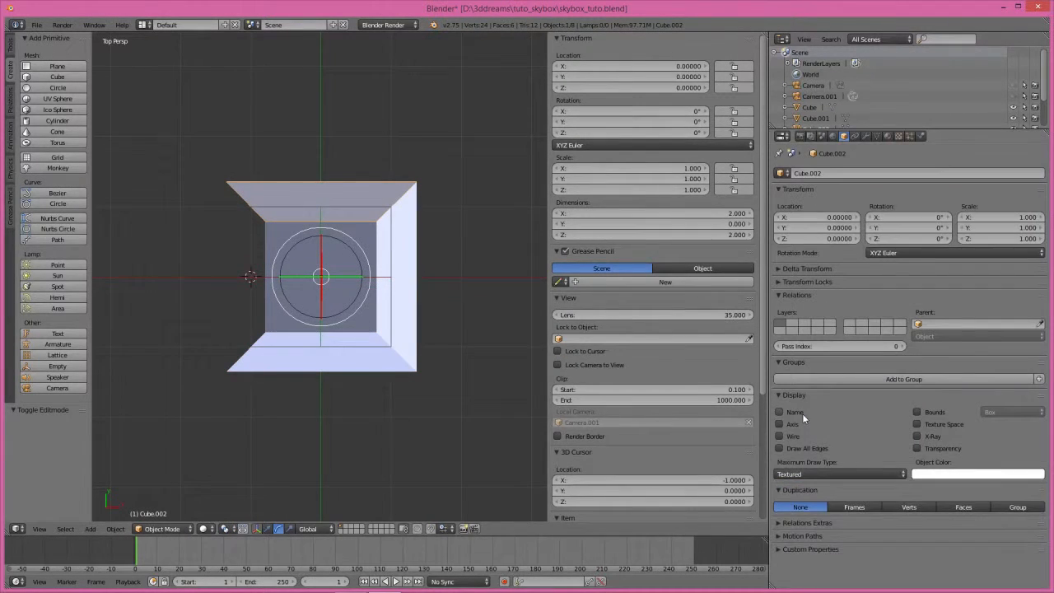
pyautogui.click(840, 174)
pyautogui.press('BackSpace')
pyautogui.press('Return')
# Rename the face on the positive X side "right"
pyautogui.rightClick(414, 246)
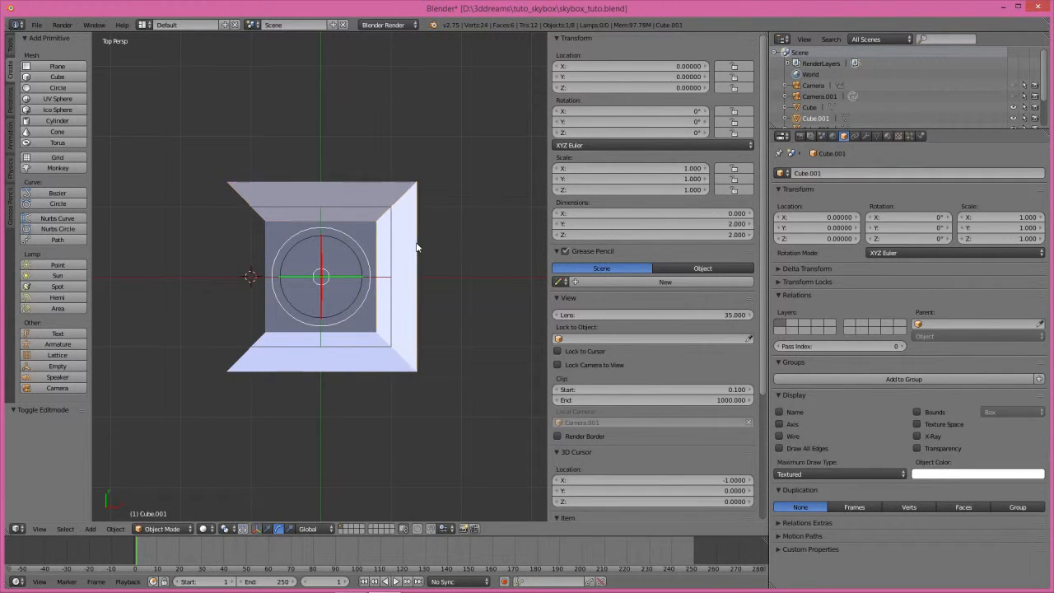
pyautogui.click(822, 174)
pyautogui.press('BackSpace')
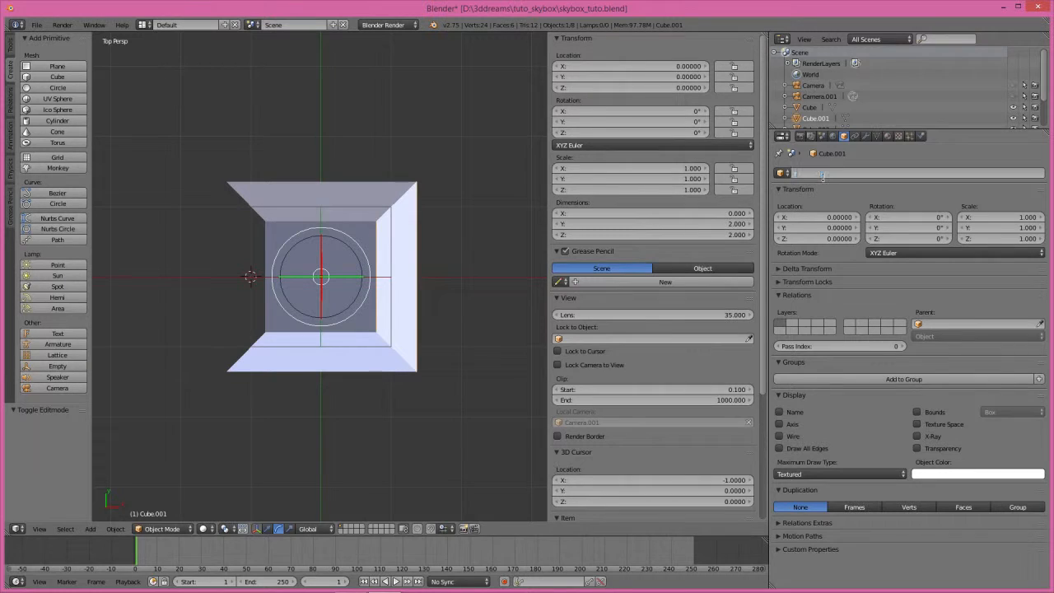
pyautogui.press('Return')
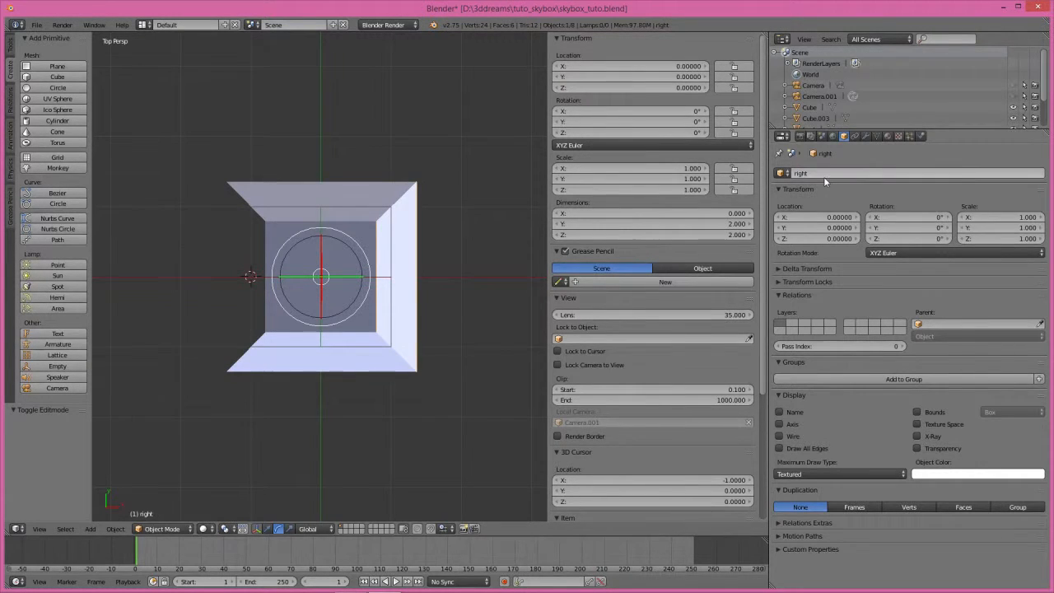
# Rename the face on the negative Y side "back"
pyautogui.rightClick(342, 354)
pyautogui.click(846, 173)
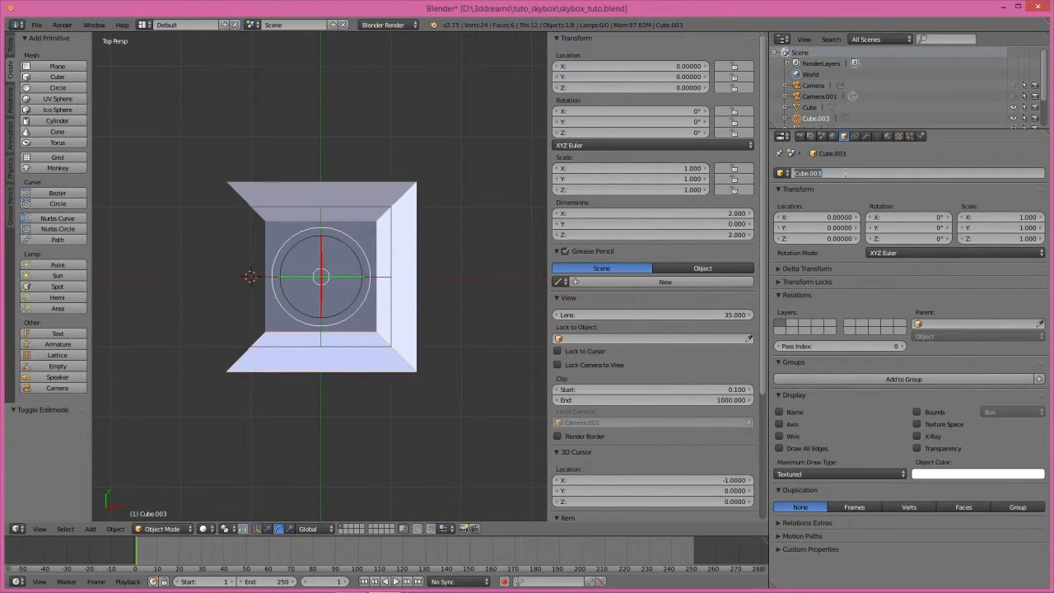
pyautogui.write('bo')
pyautogui.press('Return')
# Rename the remaining bottom face of the cube "down"
pyautogui.rightClick(362, 279)
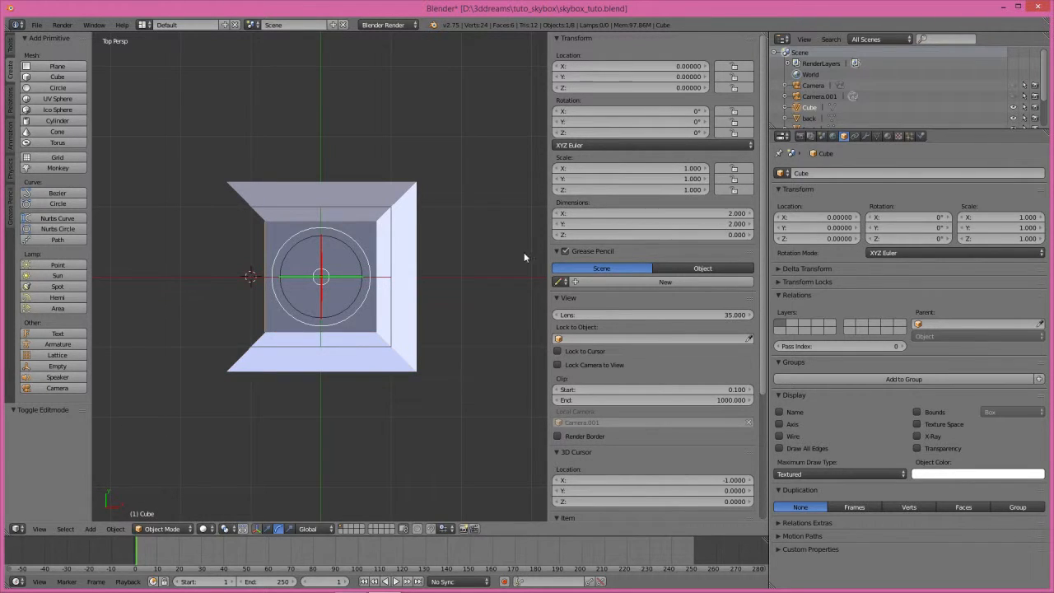
pyautogui.click(810, 175)
pyautogui.write('down')
pyautogui.press('Return')
# Set the origins of the "front" and "right" faces to their own geometry
pyautogui.rightClick(365, 200)
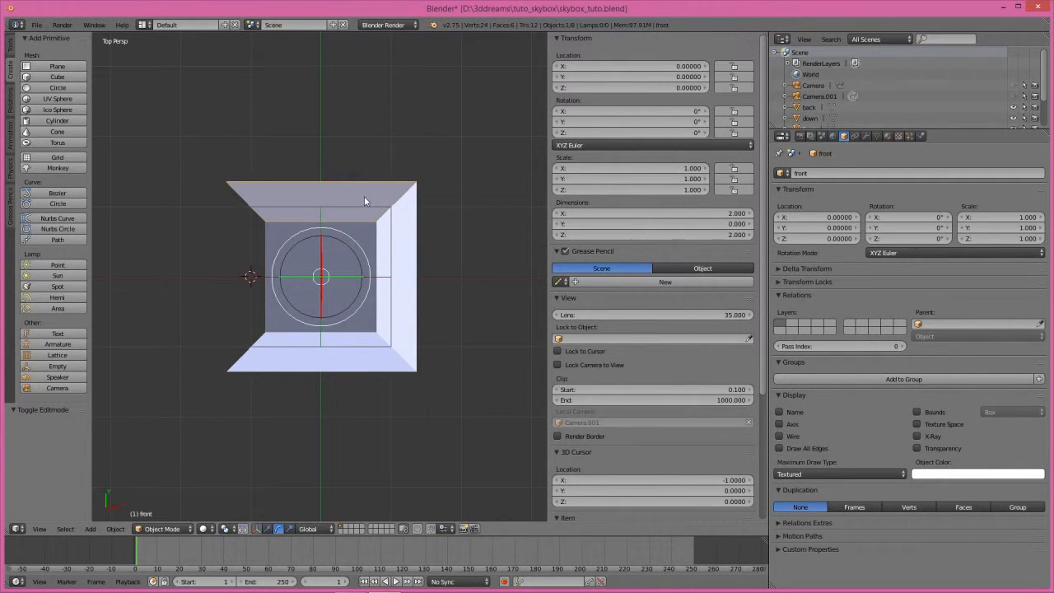
pyautogui.click(120, 529)
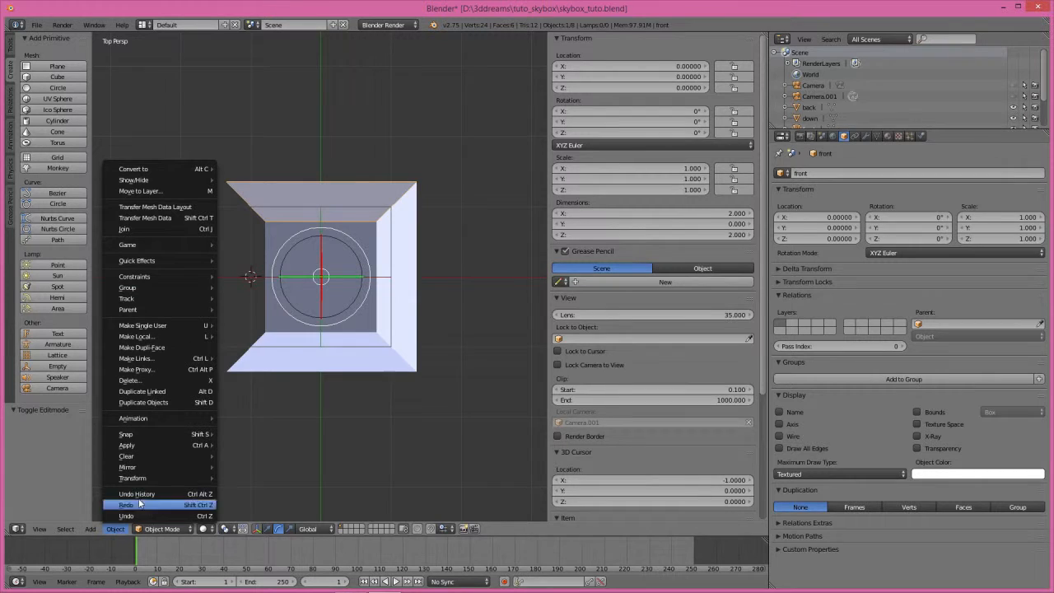
pyautogui.moveTo(152, 478)
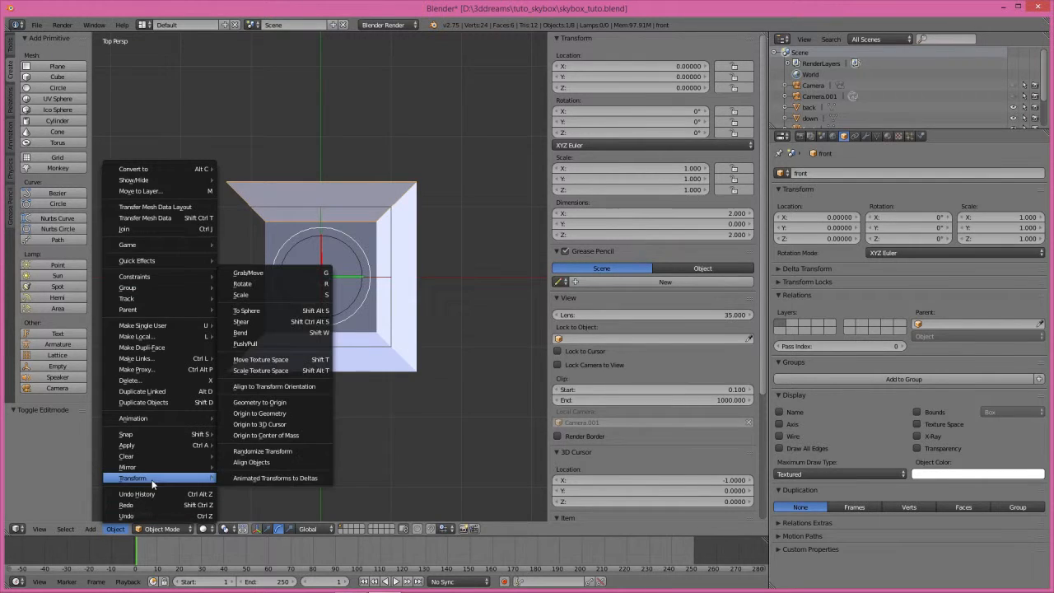
pyautogui.click(260, 413)
pyautogui.rightClick(409, 286)
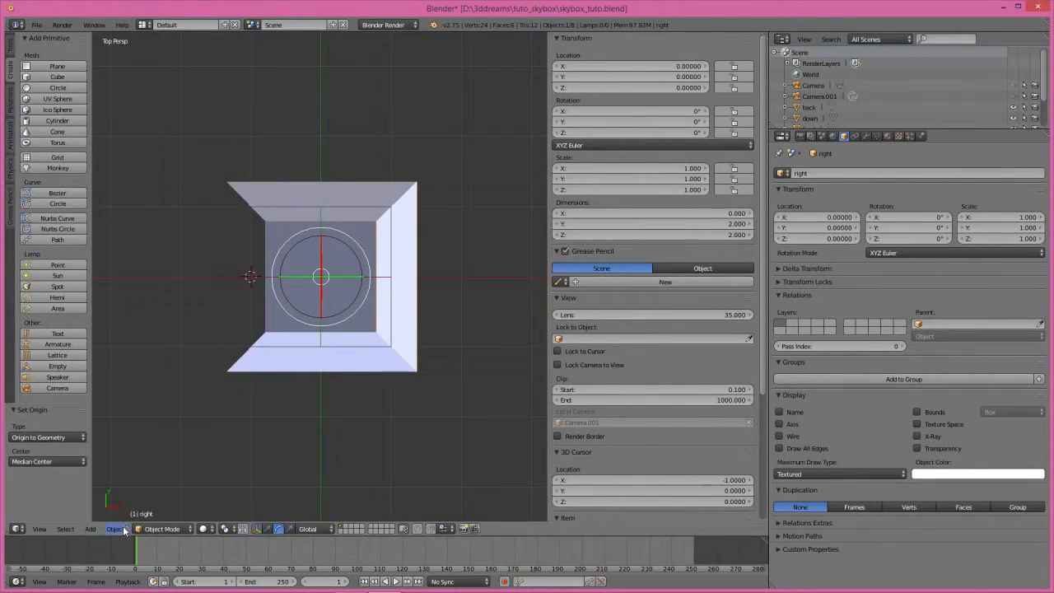
pyautogui.click(123, 529)
pyautogui.moveTo(156, 477)
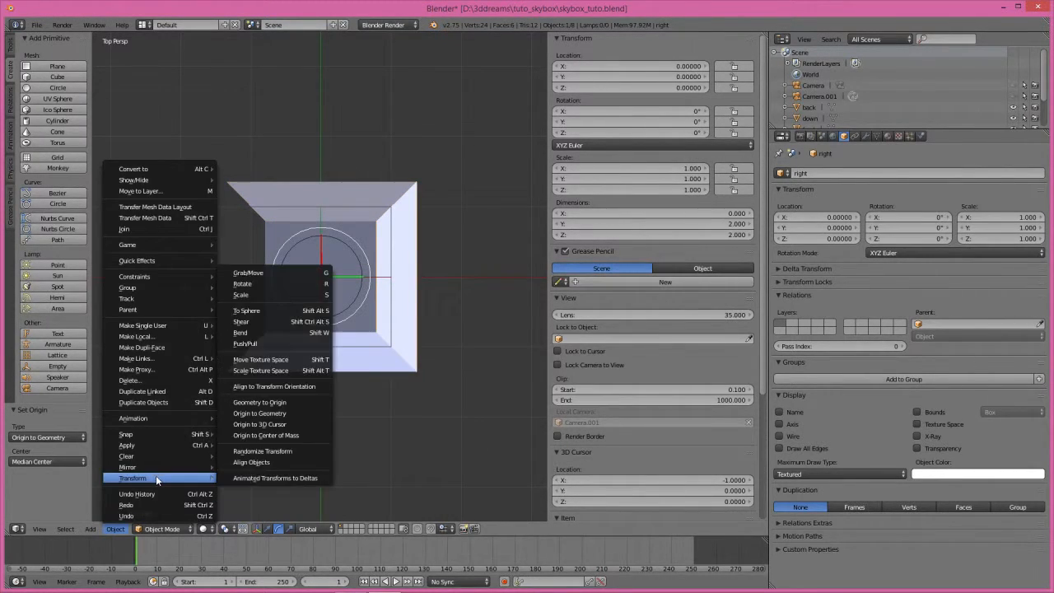
pyautogui.click(274, 411)
# Set the origin of the "back" face to its geometry
pyautogui.rightClick(313, 370)
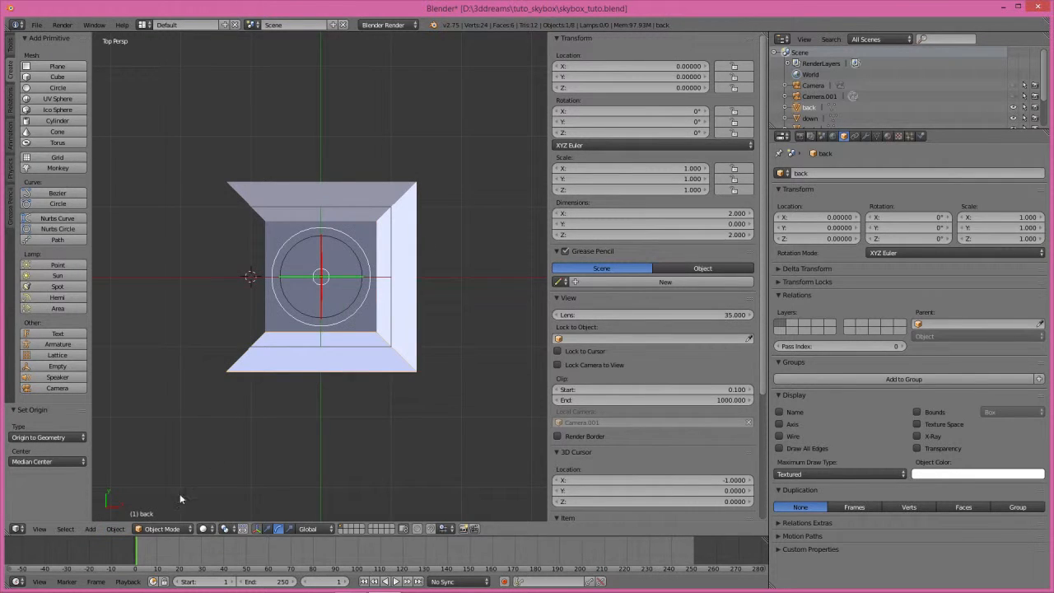
pyautogui.click(116, 530)
pyautogui.moveTo(149, 478)
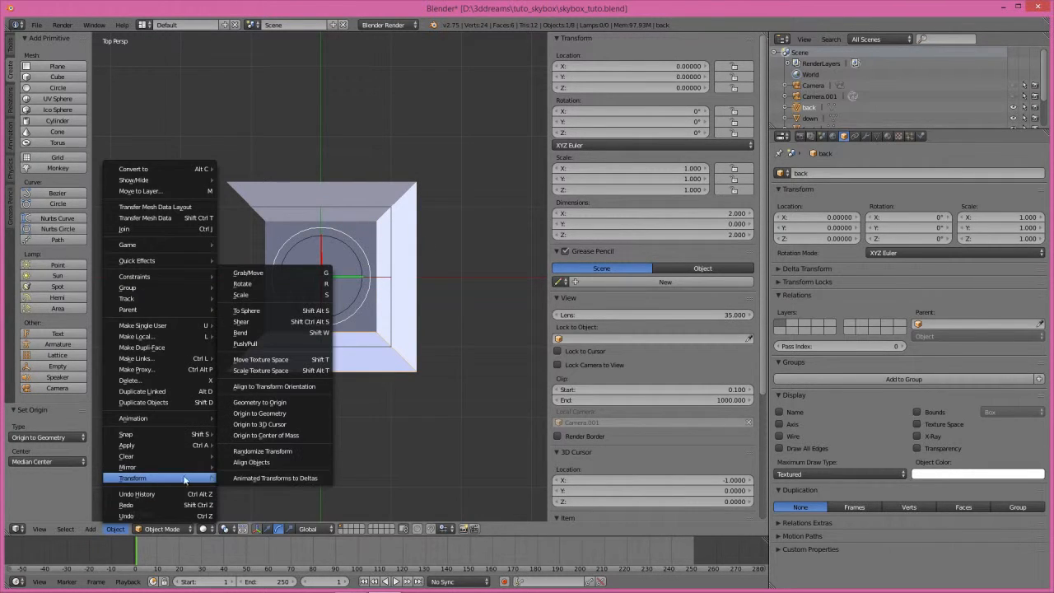
pyautogui.click(271, 415)
pyautogui.rightClick(308, 336)
pyautogui.click(118, 529)
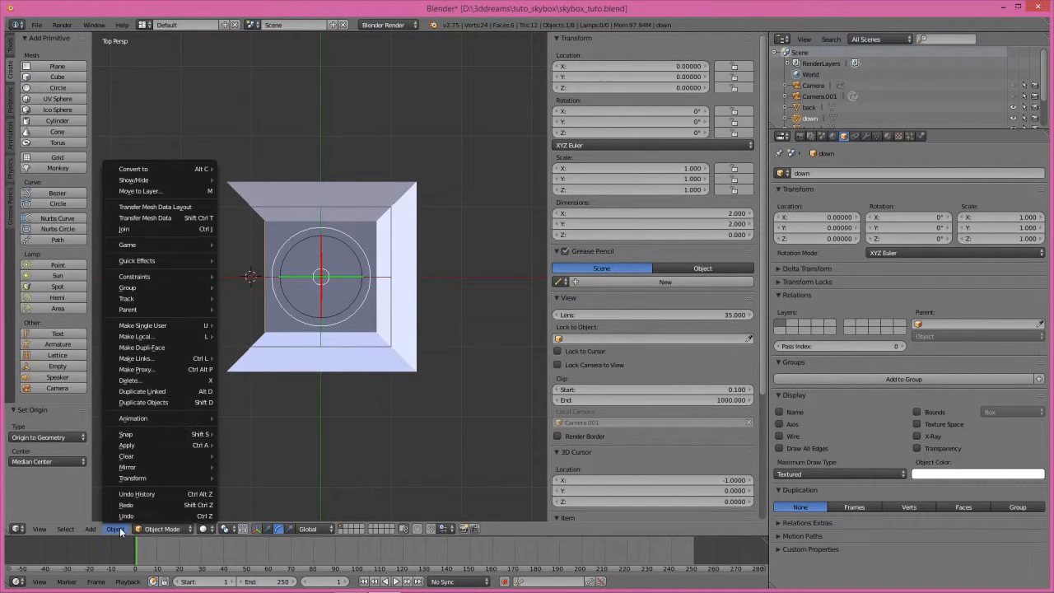
pyautogui.moveTo(144, 477)
pyautogui.click(276, 403)
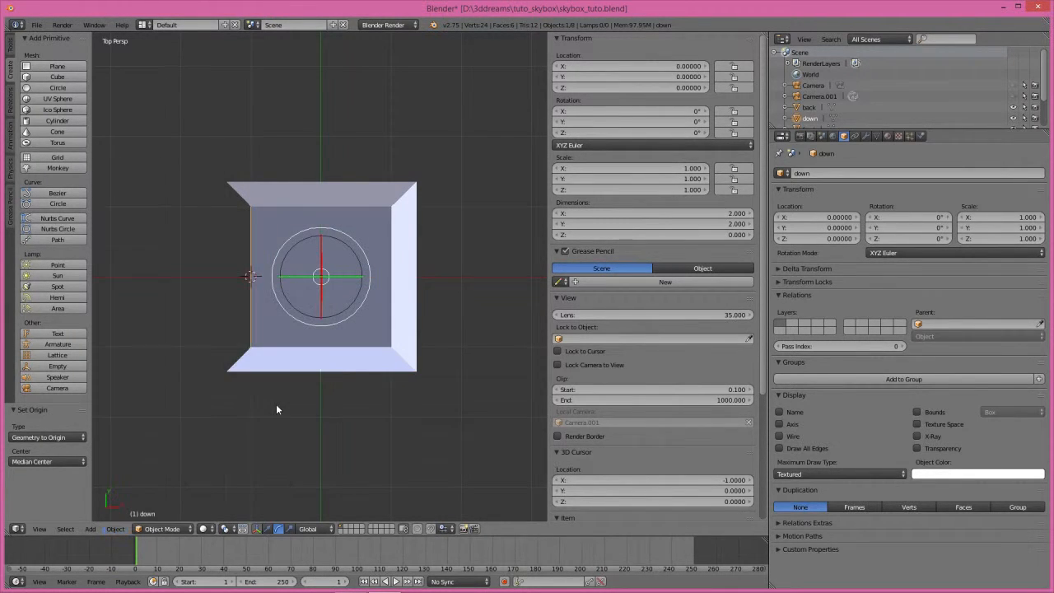
pyautogui.moveTo(295, 406); pyautogui.dragTo(248, 302, button='middle')
pyautogui.rightClick(248, 303)
pyautogui.rightClick(342, 259)
pyautogui.moveTo(414, 304); pyautogui.dragTo(271, 345, button='middle')
# Set the origin of the "down" face to its geometry
pyautogui.rightClick(375, 301)
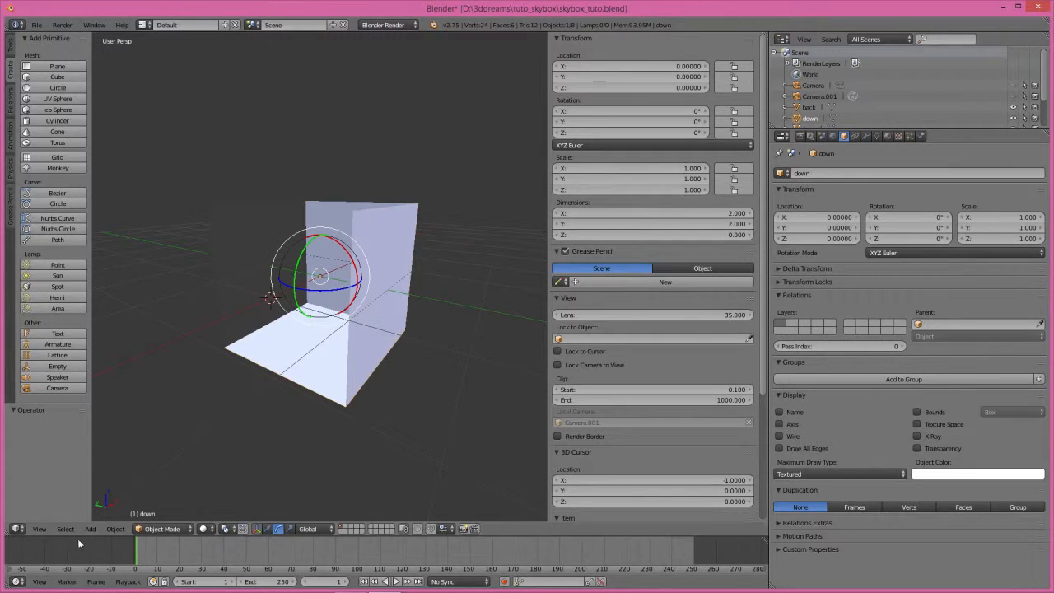
pyautogui.click(120, 529)
pyautogui.moveTo(147, 473)
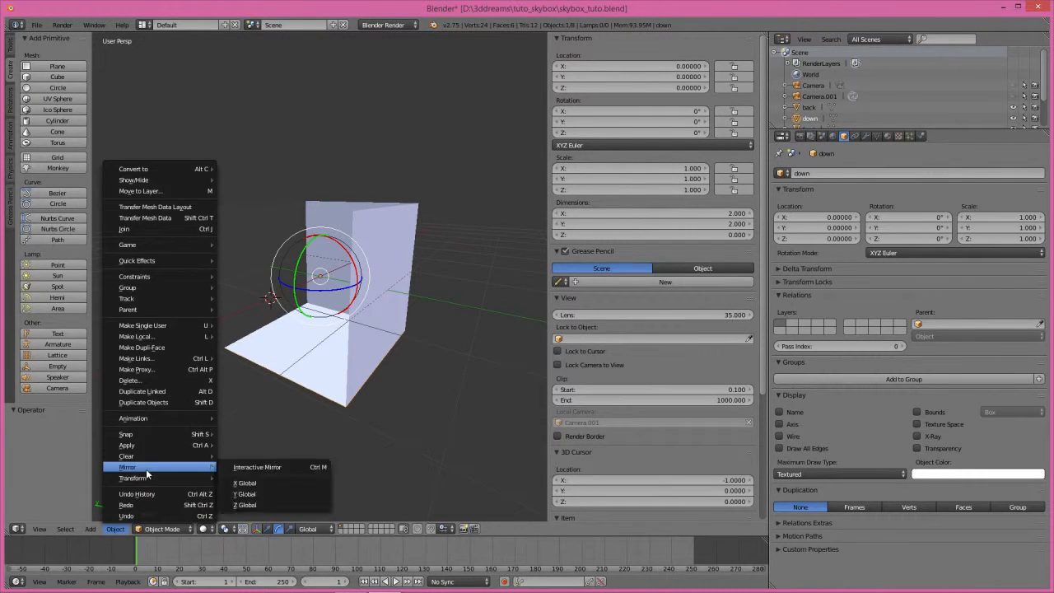
pyautogui.click(275, 414)
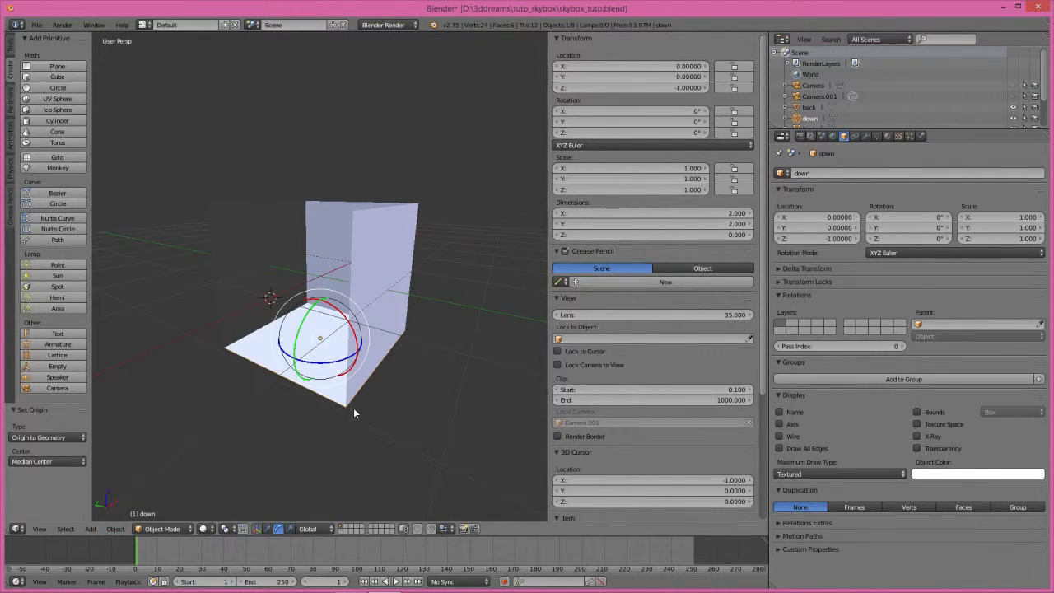
# Snap the 3D cursor to the "front" face and add a camera there
pyautogui.moveTo(353, 412); pyautogui.dragTo(299, 439, button='middle')
pyautogui.rightClick(323, 217)
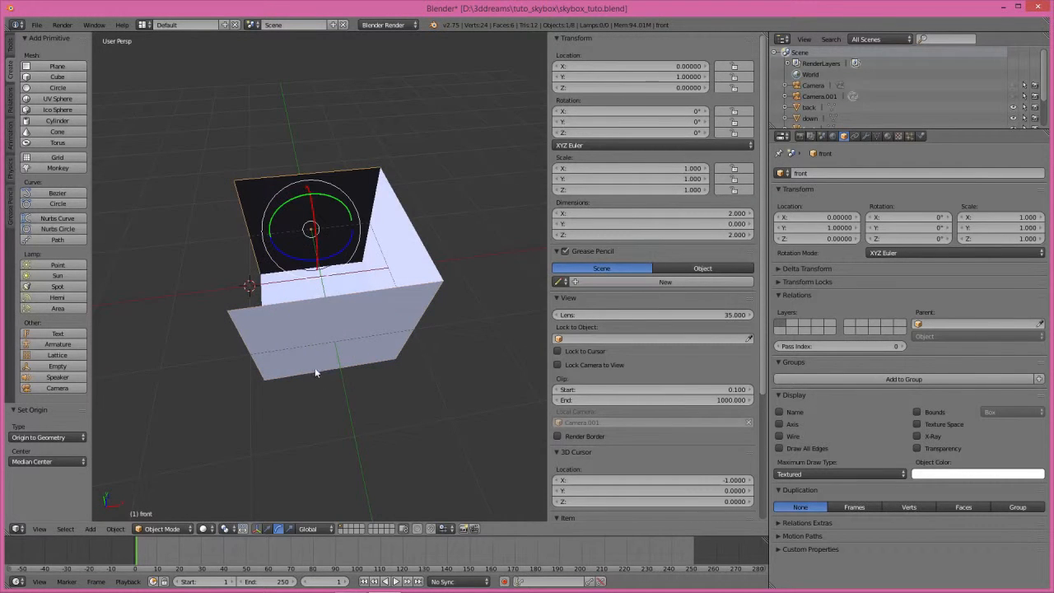
pyautogui.moveTo(315, 372); pyautogui.dragTo(210, 419, button='middle')
pyautogui.moveTo(296, 343); pyautogui.dragTo(268, 369, button='middle')
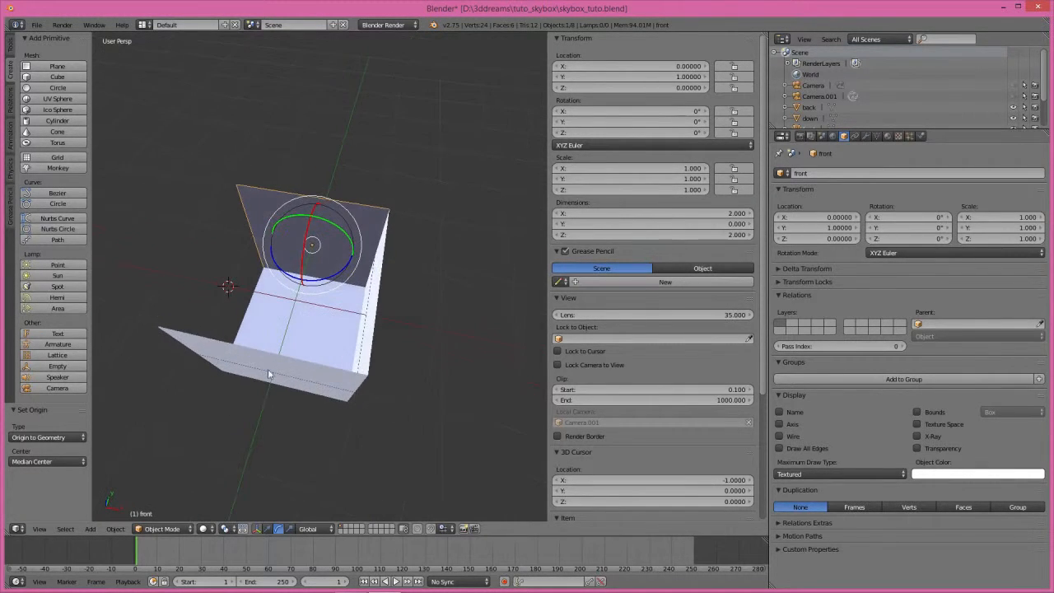
pyautogui.click(57, 387)
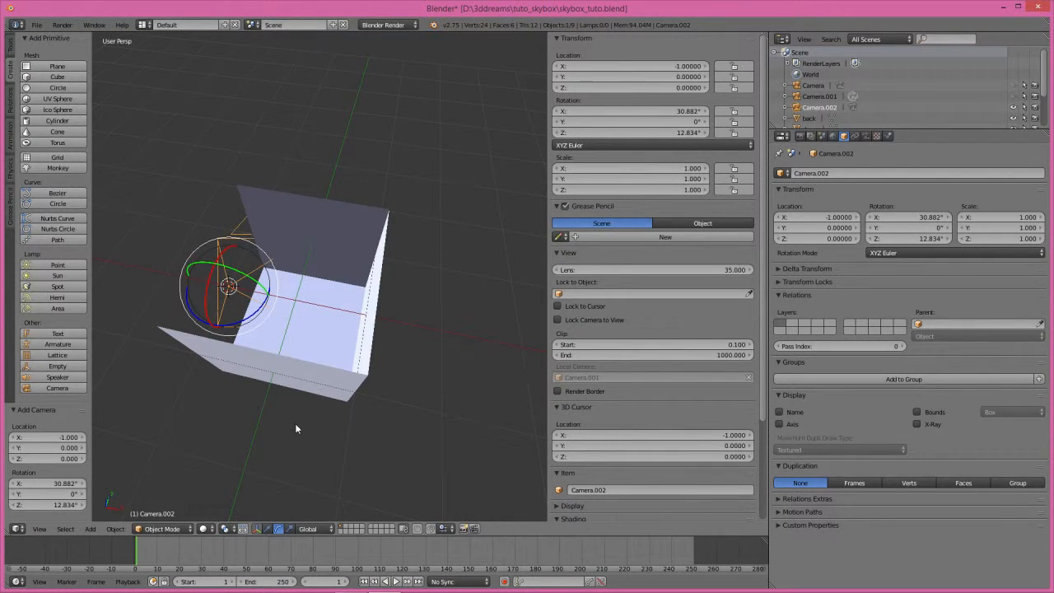
pyautogui.hotkey('ctrl', 'z')
pyautogui.hotkey('shift', 's')
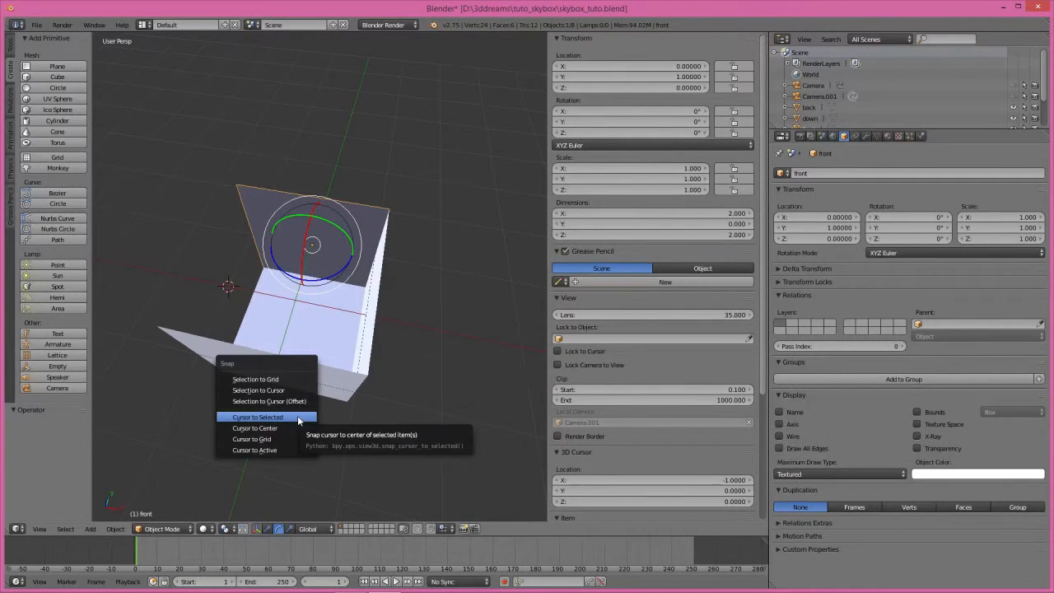
pyautogui.click(297, 415)
pyautogui.click(76, 390)
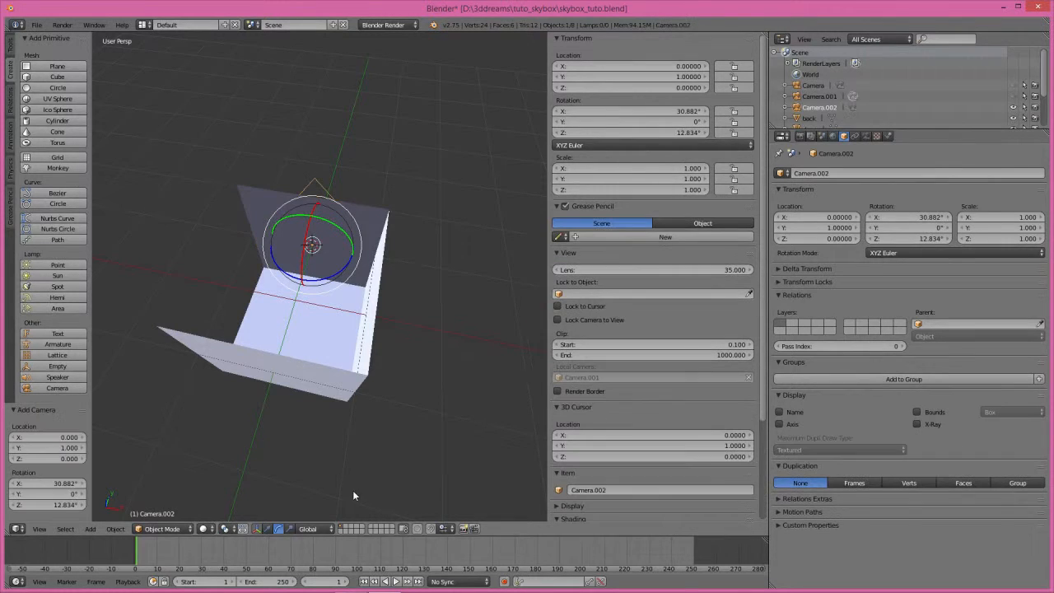
# Move the new camera outward along Y to about 2.7 and set its X and Z rotations to 0°
pyautogui.click(266, 527)
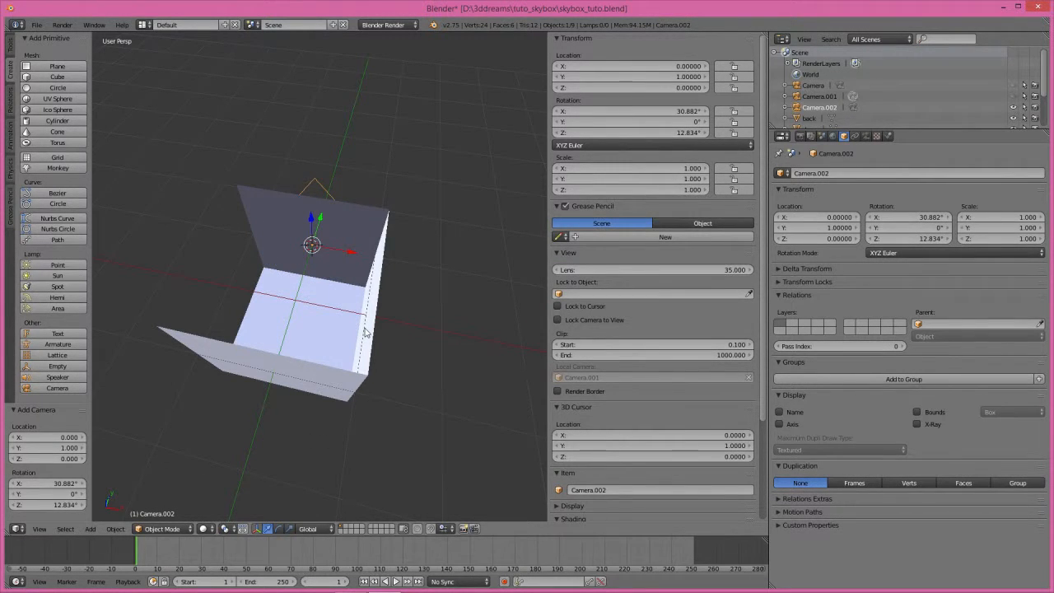
pyautogui.press('KP_7')
pyautogui.moveTo(289, 176); pyautogui.dragTo(306, 63)
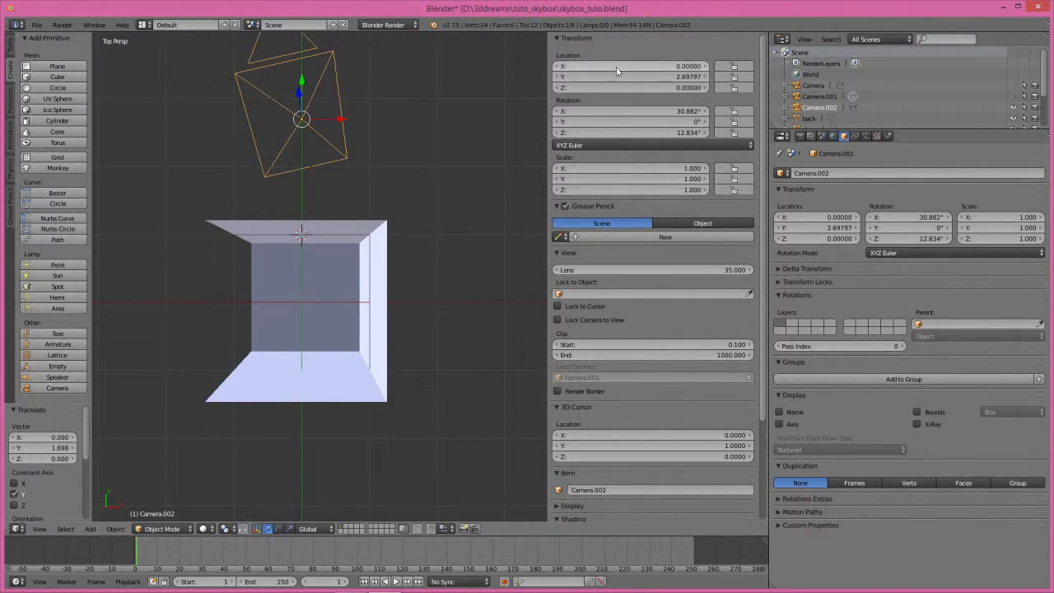
pyautogui.doubleClick(609, 110)
pyautogui.write('0')
pyautogui.press('Return')
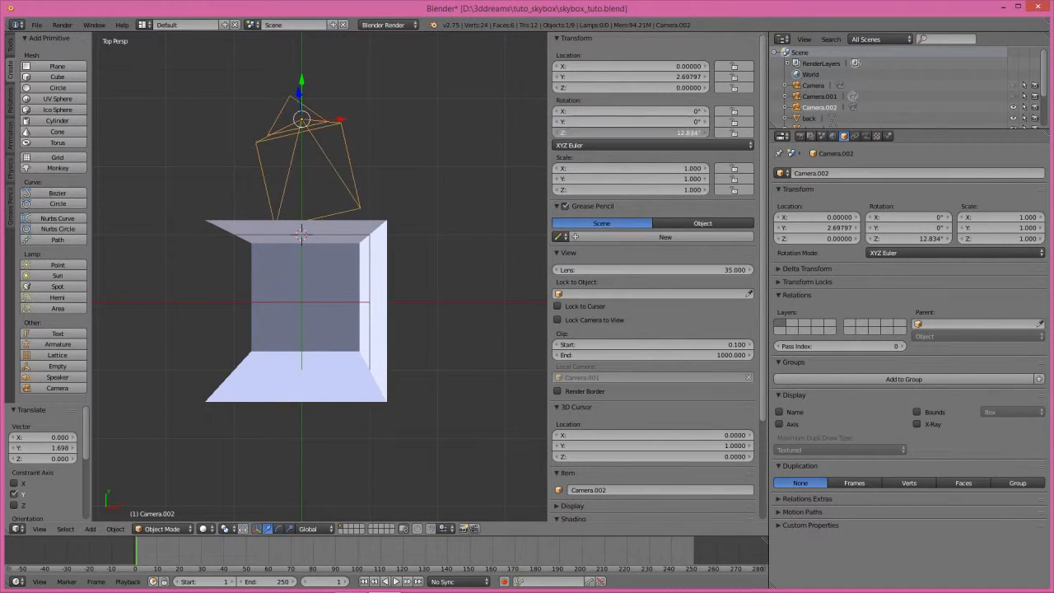
pyautogui.doubleClick(642, 133)
pyautogui.write('0')
pyautogui.press('Return')
# Turn the camera around its Z axis and set its Z rotation to exactly 180°
pyautogui.click(278, 528)
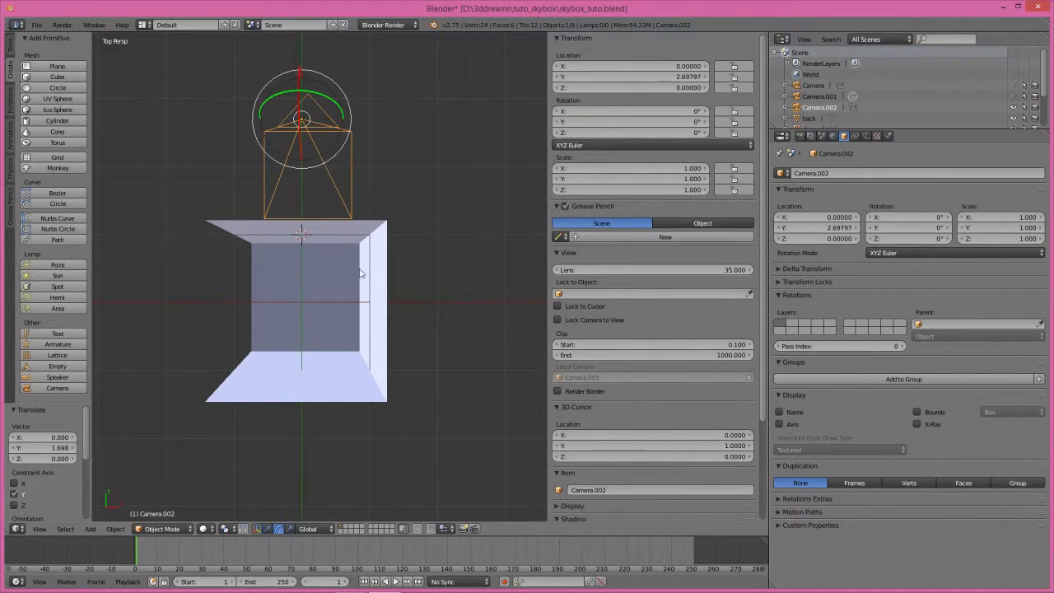
pyautogui.moveTo(354, 94); pyautogui.dragTo(305, 59)
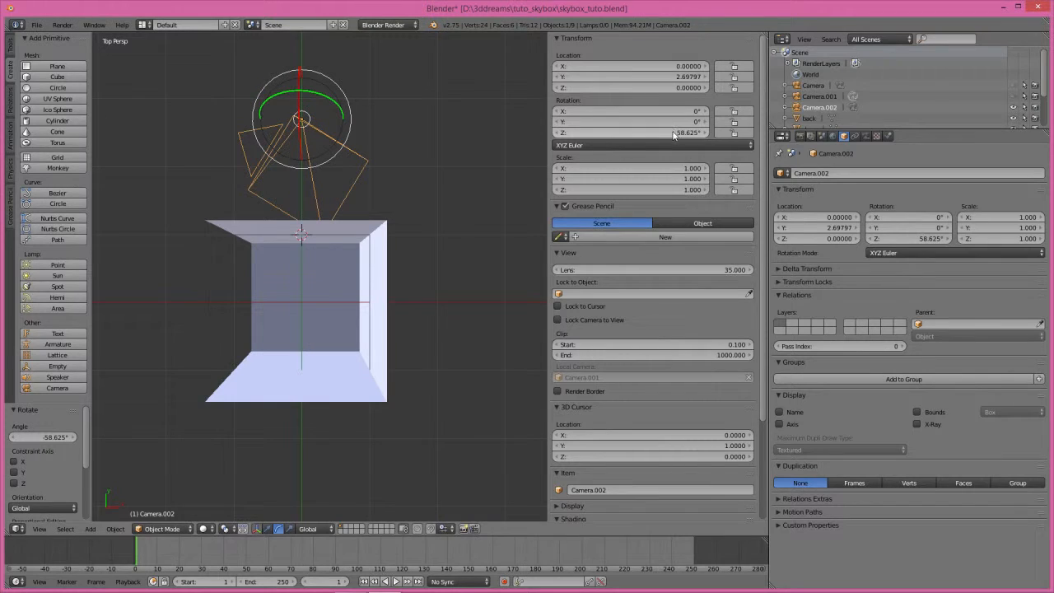
pyautogui.doubleClick(659, 133)
pyautogui.write('180')
pyautogui.press('Return')
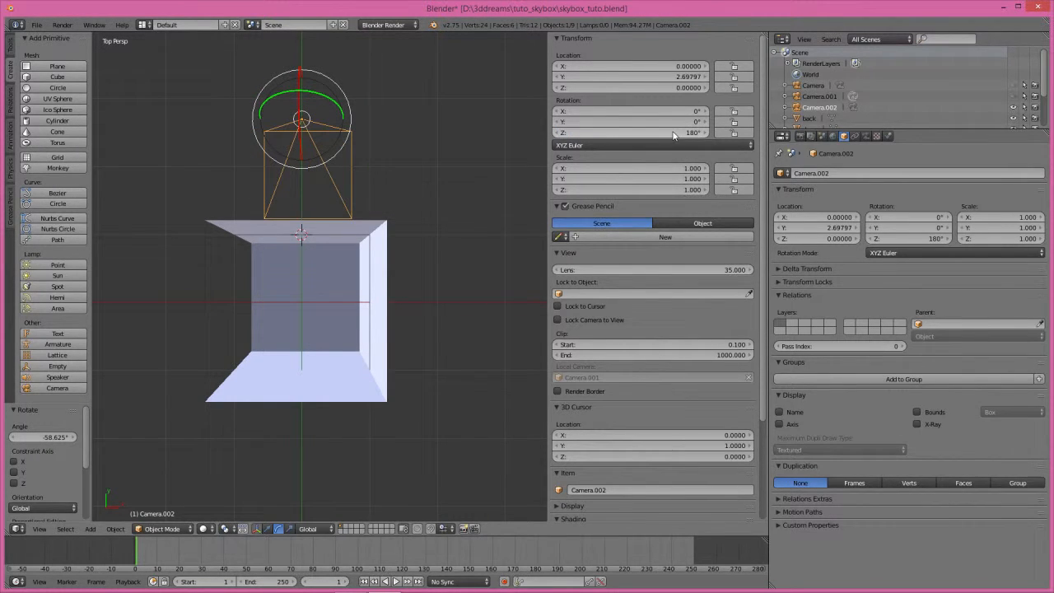
# Tilt the camera toward the "front" face by setting its X rotation to 90°
pyautogui.moveTo(302, 130)
pyautogui.mouseDown()
pyautogui.moveTo(294, 118)
pyautogui.moveTo(294, 146)
pyautogui.mouseUp()
pyautogui.moveTo(294, 146); pyautogui.dragTo(494, 263, button='middle')
pyautogui.moveTo(494, 263); pyautogui.dragTo(498, 239)
pyautogui.doubleClick(649, 111)
pyautogui.write('90')
pyautogui.press('Return')
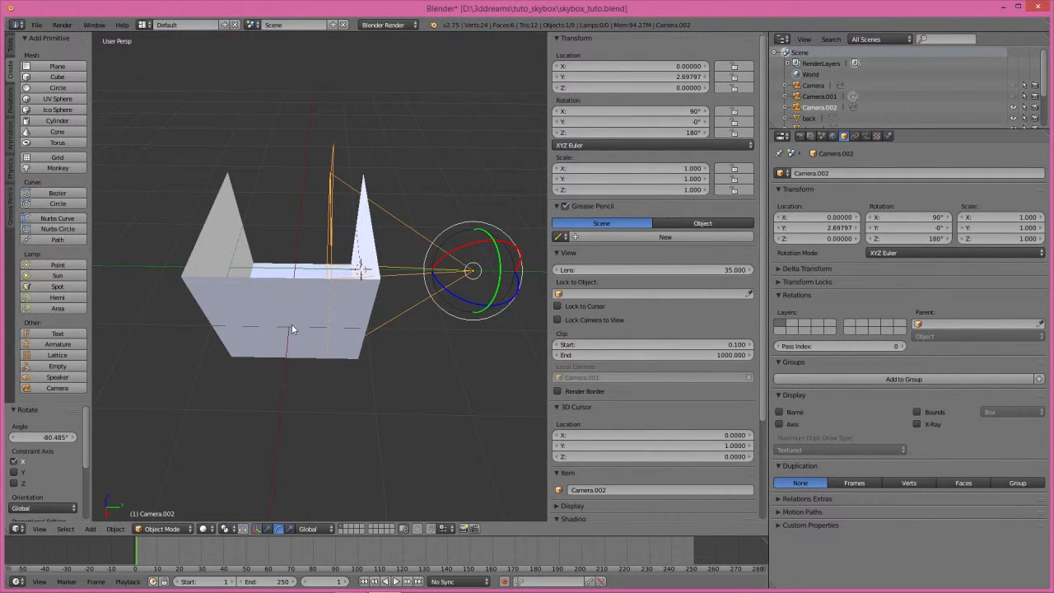
# Make this camera active and, using a second 3D view, move it along Y to about 3.2 so the front face fills its frame
pyautogui.press('ctrl+KP_0')
pyautogui.click(782, 136)
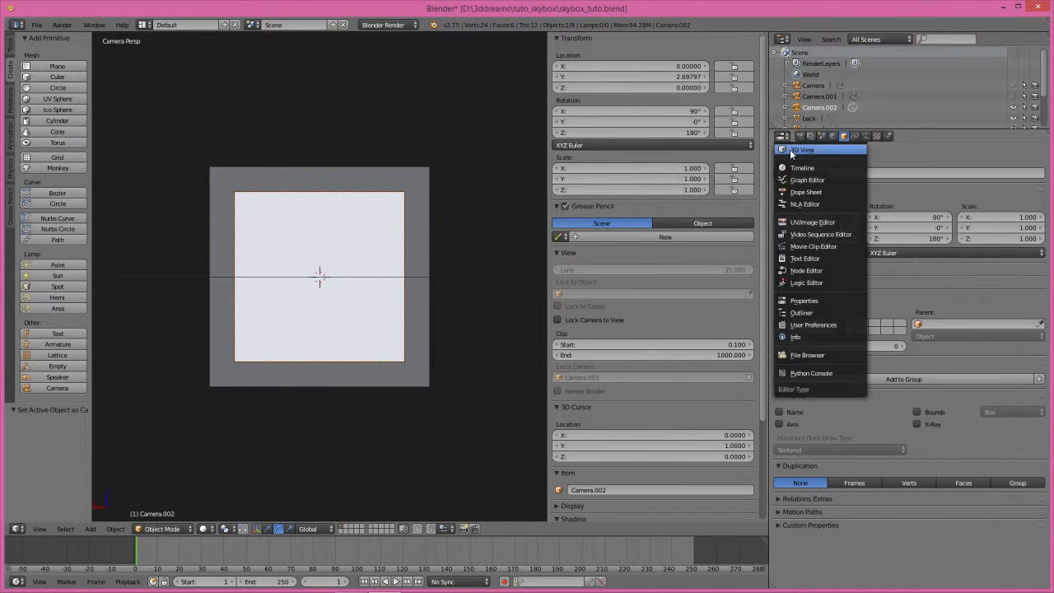
pyautogui.click(811, 147)
pyautogui.moveTo(964, 333); pyautogui.dragTo(1026, 343, button='middle')
pyautogui.moveTo(1010, 329); pyautogui.dragTo(1022, 325)
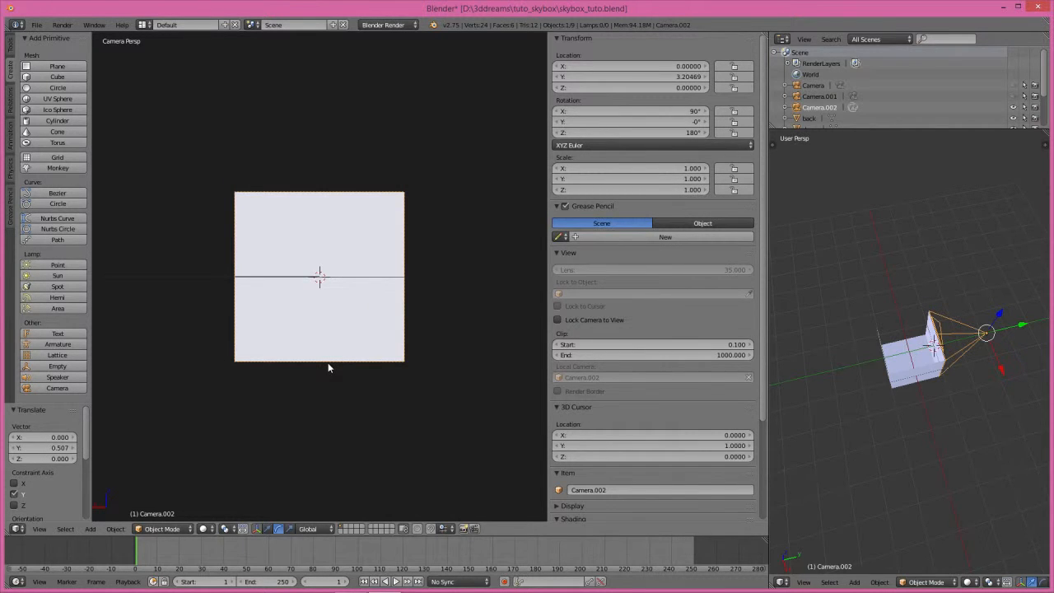
# Select the "front" face together with its camera and hide both from the scene
pyautogui.moveTo(346, 341); pyautogui.dragTo(446, 353, button='middle')
pyautogui.press('KP_5')
pyautogui.rightClick(389, 267)
pyautogui.rightClick(445, 352)
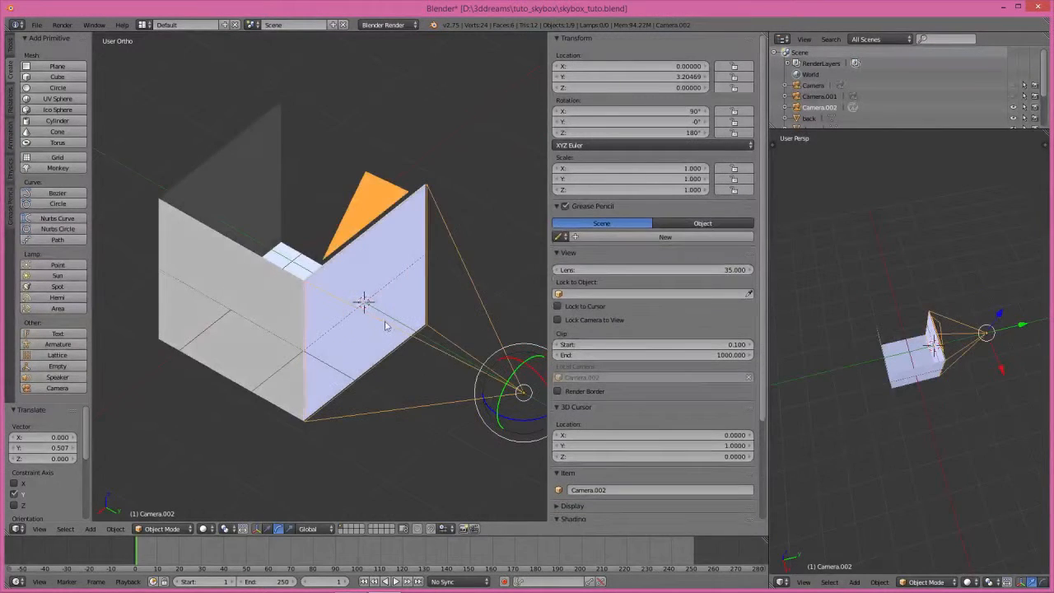
pyautogui.moveTo(384, 325); pyautogui.dragTo(394, 285, button='middle')
pyautogui.rightClick(391, 278)
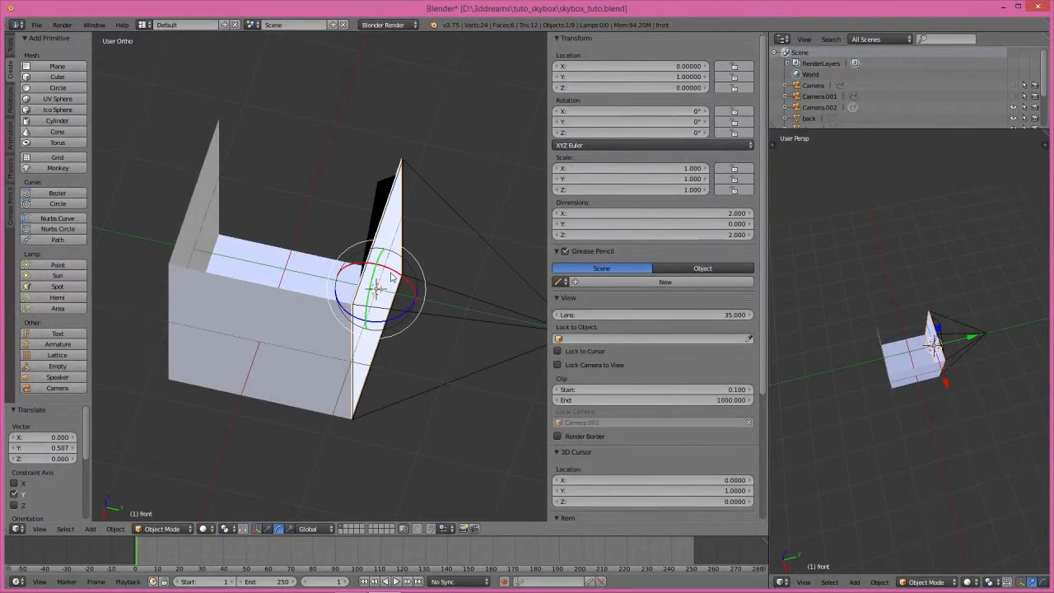
pyautogui.keyDown('shift'); pyautogui.rightClick(464, 210); pyautogui.keyUp('shift')
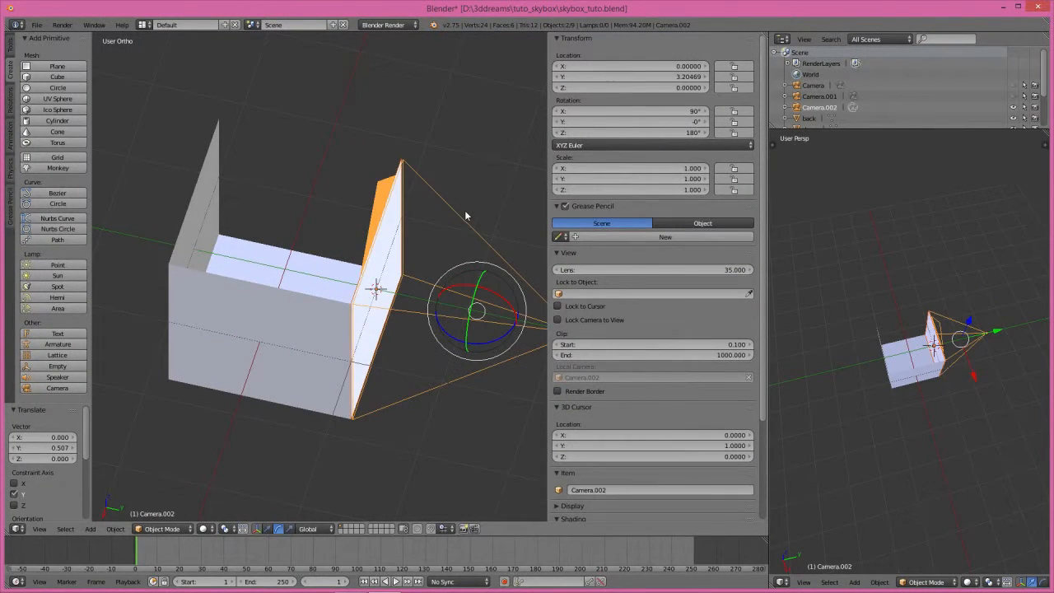
pyautogui.press('h')
# Snap the 3D cursor to the center of the "right" face
pyautogui.press('KP_7')
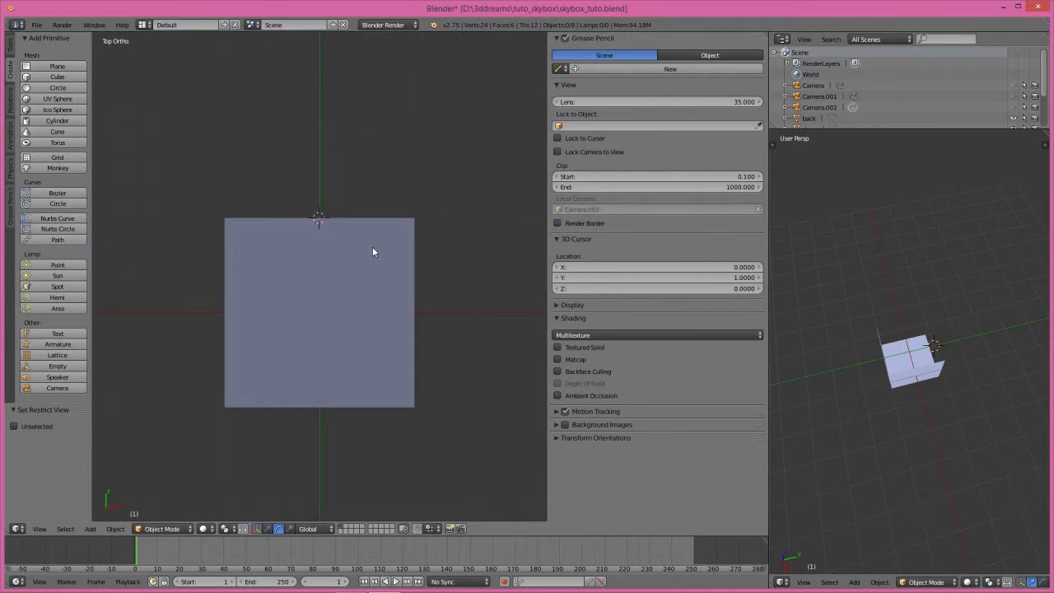
pyautogui.moveTo(393, 330); pyautogui.dragTo(370, 305, button='middle')
pyautogui.rightClick(394, 290)
pyautogui.click(116, 530)
pyautogui.hotkey('shift', 's')
pyautogui.click(229, 348)
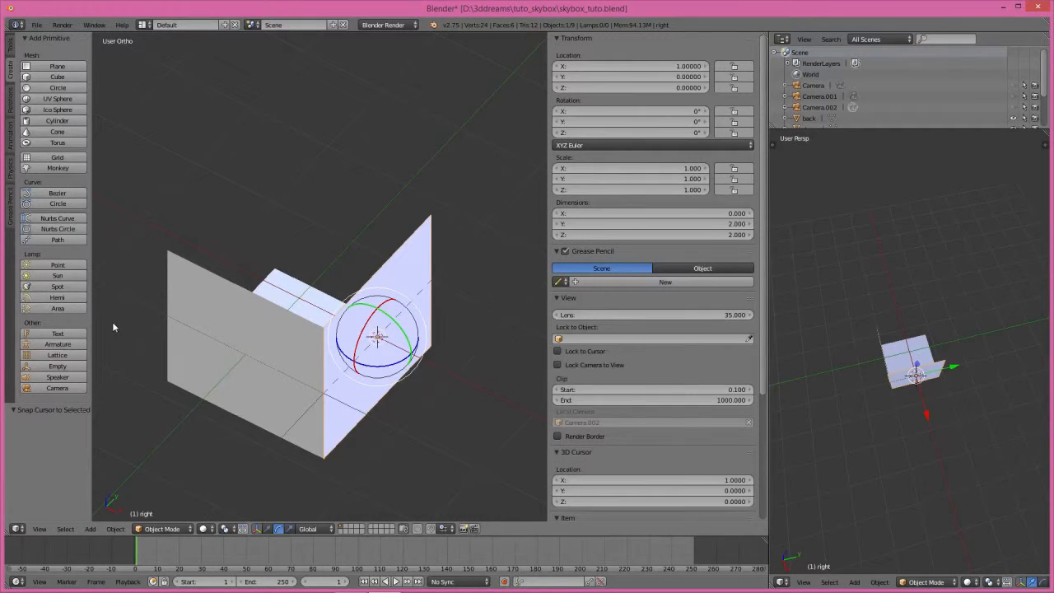
# Add a camera at the "right" face and move it outward along X to about 2.7
pyautogui.click(56, 388)
pyautogui.click(269, 531)
pyautogui.moveTo(402, 358); pyautogui.dragTo(537, 420)
# Reset the new camera's X and Z rotations to 0°
pyautogui.click(679, 132)
pyautogui.write('0')
pyautogui.press('Return')
pyautogui.click(679, 111)
pyautogui.write('0')
pyautogui.press('Return')
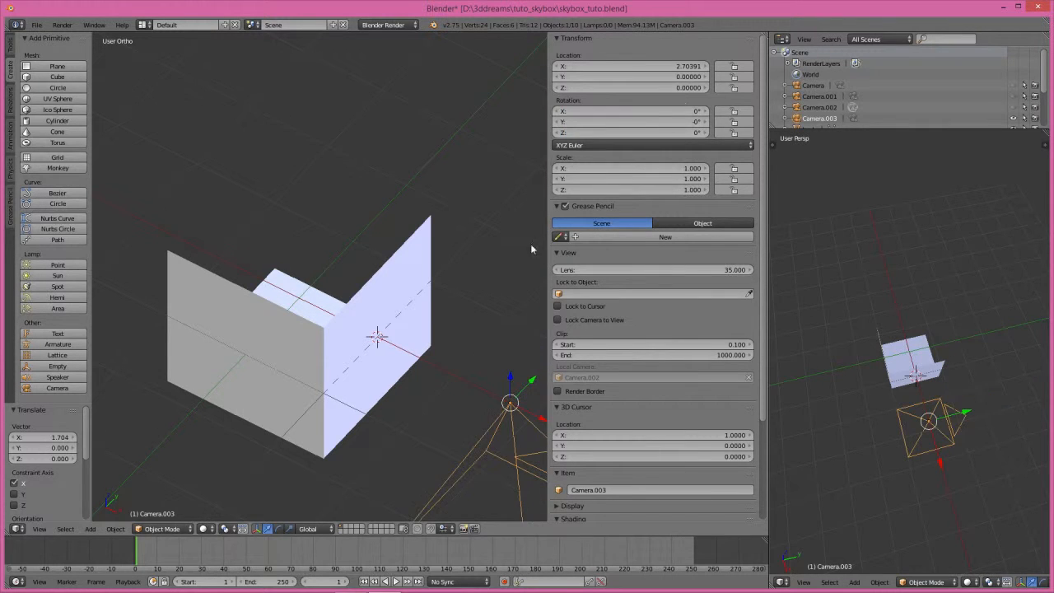
# Turn the camera around its Z axis and set its Z rotation to exactly 90°
pyautogui.scroll(-3, 453, 367)
pyautogui.click(279, 530)
pyautogui.moveTo(477, 383); pyautogui.dragTo(465, 156)
pyautogui.click(640, 132)
pyautogui.write('0')
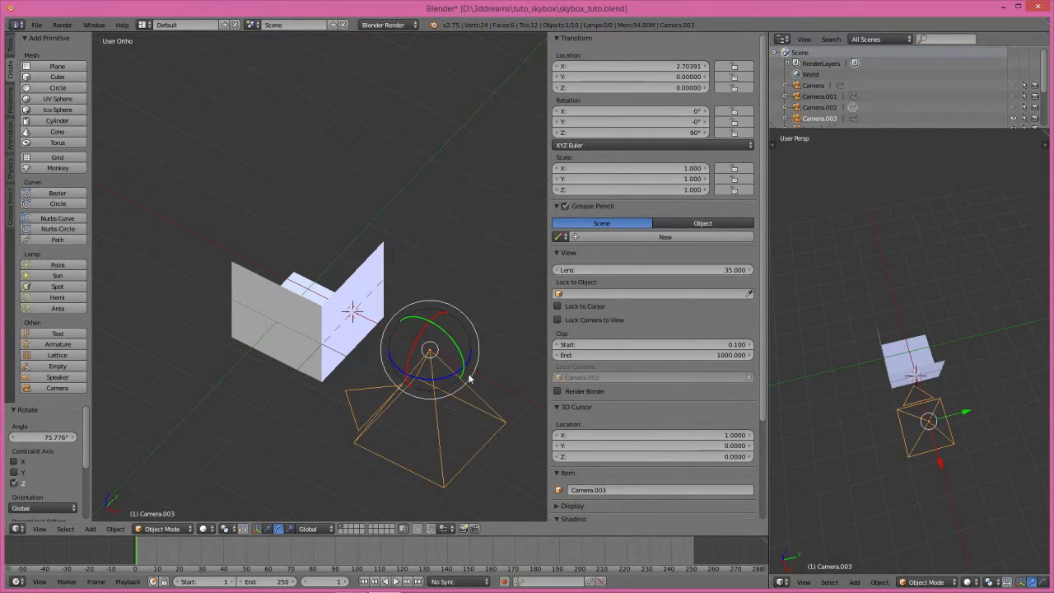
# Tilt the camera toward the "right" face by setting its X rotation to 90°
pyautogui.moveTo(465, 347); pyautogui.dragTo(484, 388)
pyautogui.click(682, 111)
pyautogui.write('90')
pyautogui.press('Return')
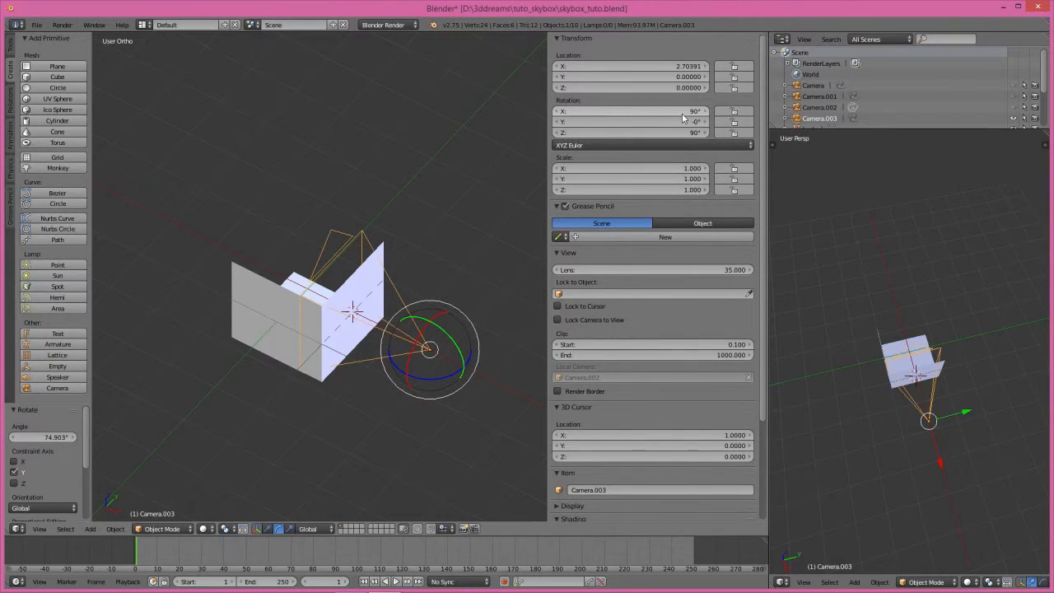
# Make this camera active and move it along X to about 3.2 so the "right" face fills its frame
pyautogui.press('ctrl+KP_0')
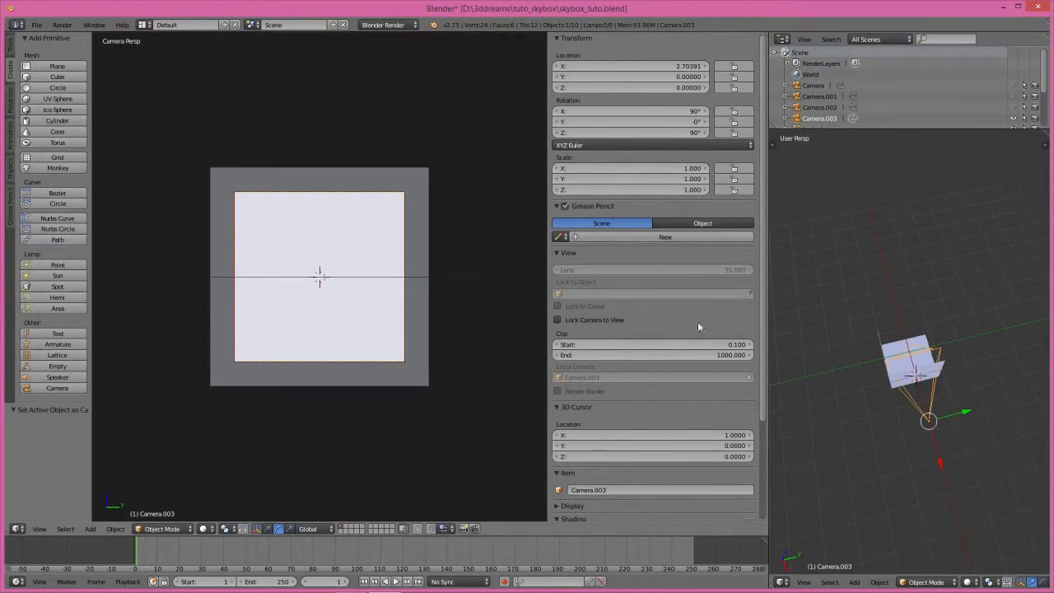
pyautogui.moveTo(939, 451); pyautogui.dragTo(945, 466)
pyautogui.press('KP_0')
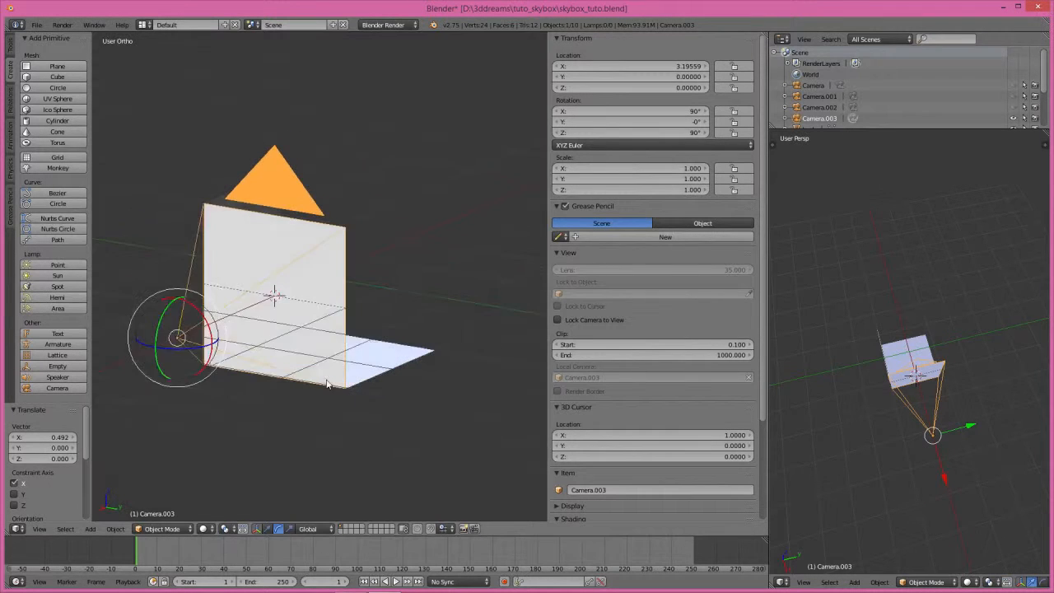
# Hide the "right" face together with its camera
pyautogui.rightClick(321, 321)
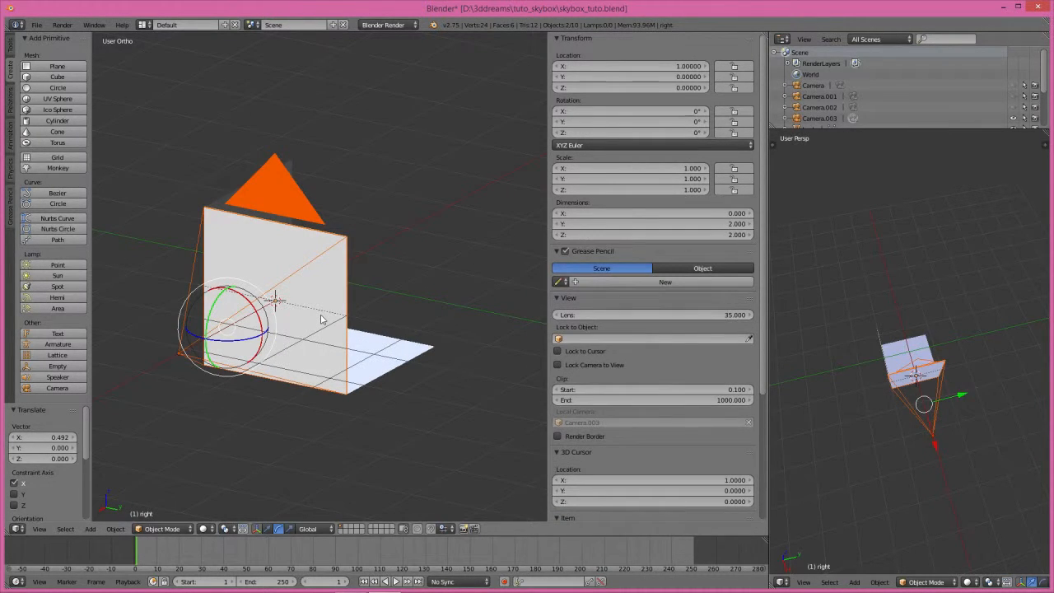
pyautogui.press('h')
pyautogui.press('KP_7')
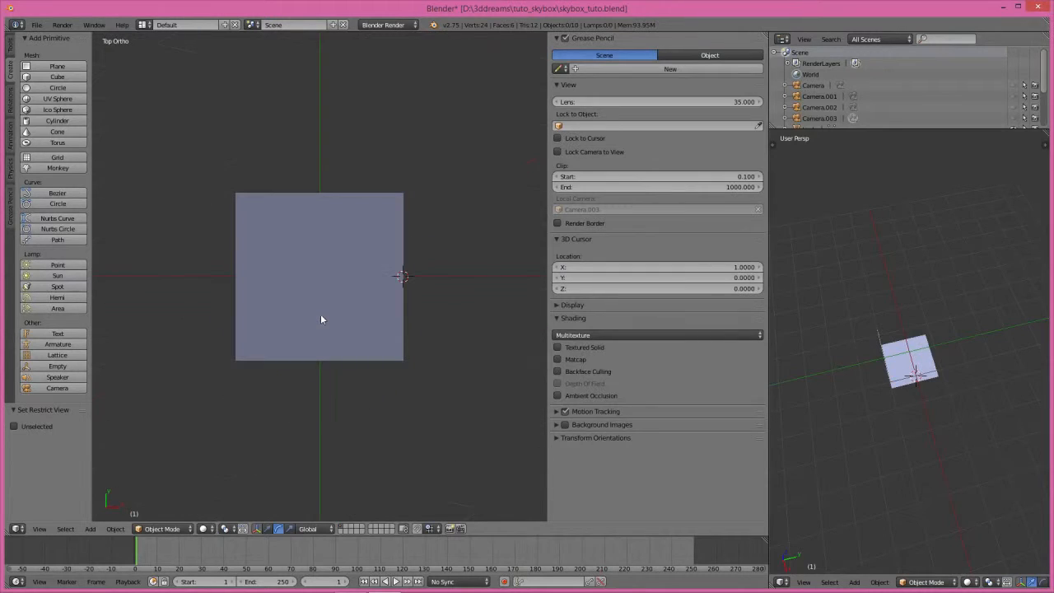
# Snap the 3D cursor to the center of the "down" face
pyautogui.rightClick(320, 313)
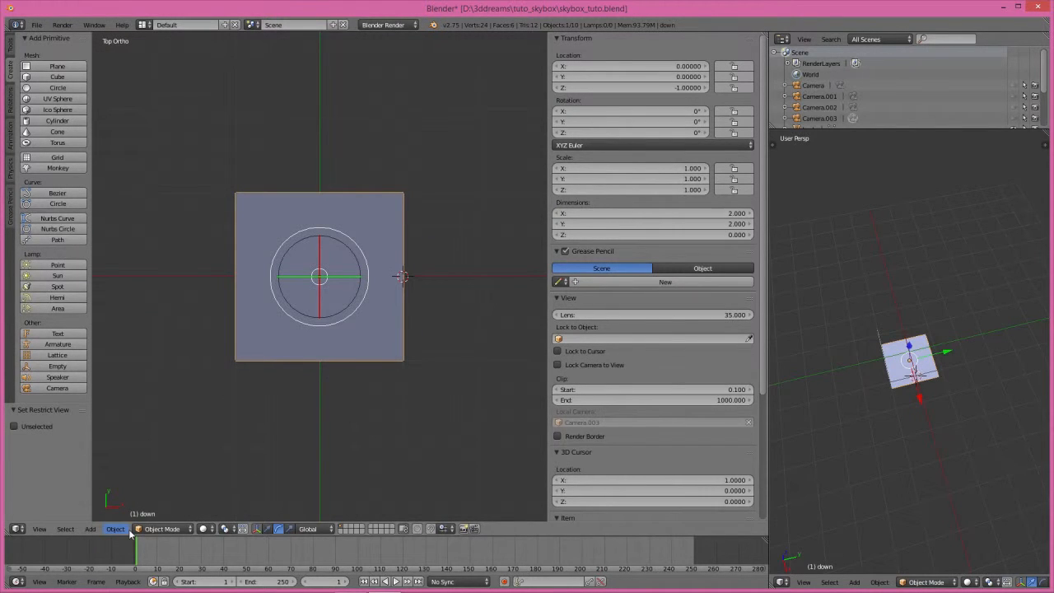
pyautogui.hotkey('shift', 's')
pyautogui.click(277, 372)
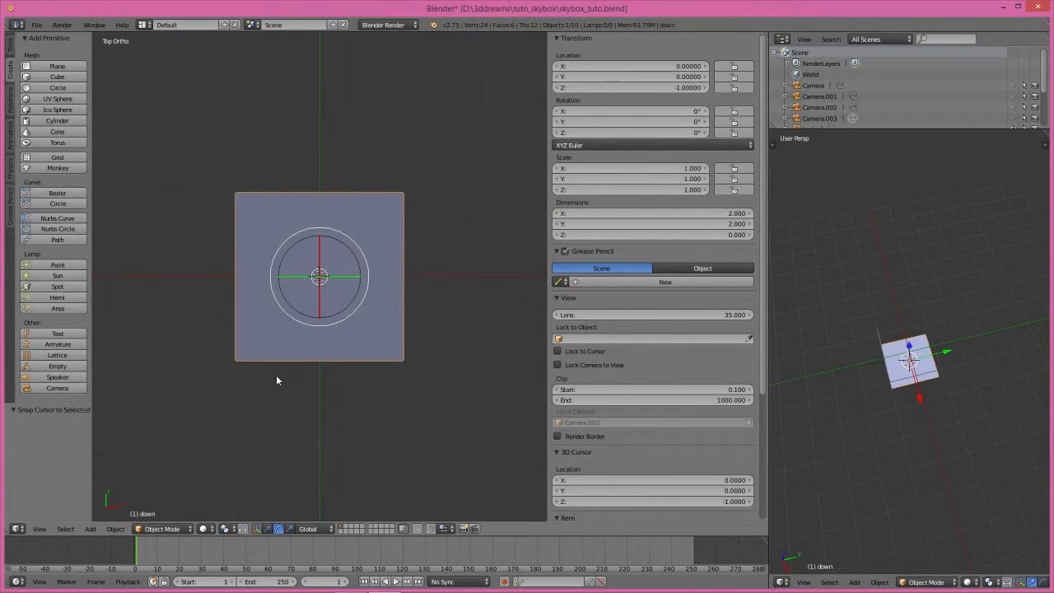
# Add a camera at the "down" face and move it below the face along Z to about -2.74
pyautogui.moveTo(381, 354); pyautogui.dragTo(151, 405, button='middle')
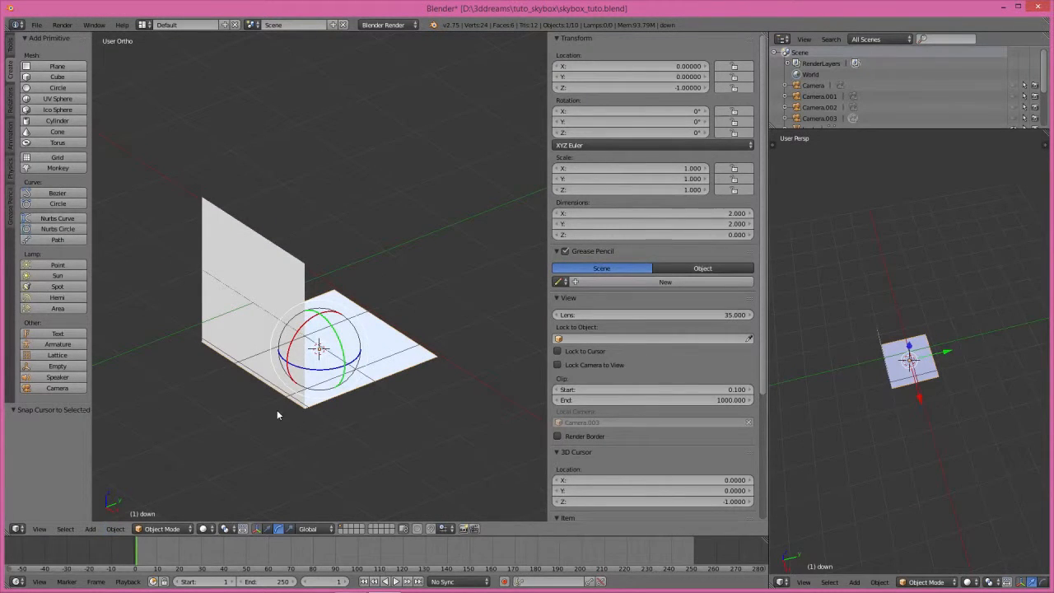
pyautogui.click(55, 392)
pyautogui.click(268, 528)
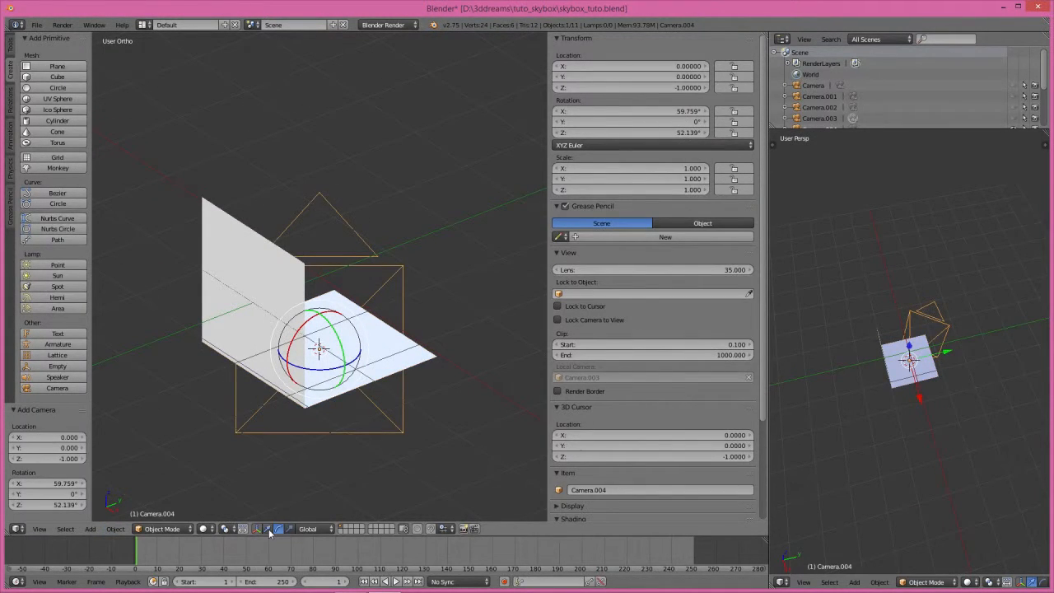
pyautogui.click(324, 322)
pyautogui.moveTo(318, 318); pyautogui.dragTo(319, 444)
pyautogui.moveTo(381, 365); pyautogui.dragTo(348, 312, button='middle')
# Reset the rotations of the camera below the "down" face to 0° in X and Z
pyautogui.click(682, 133)
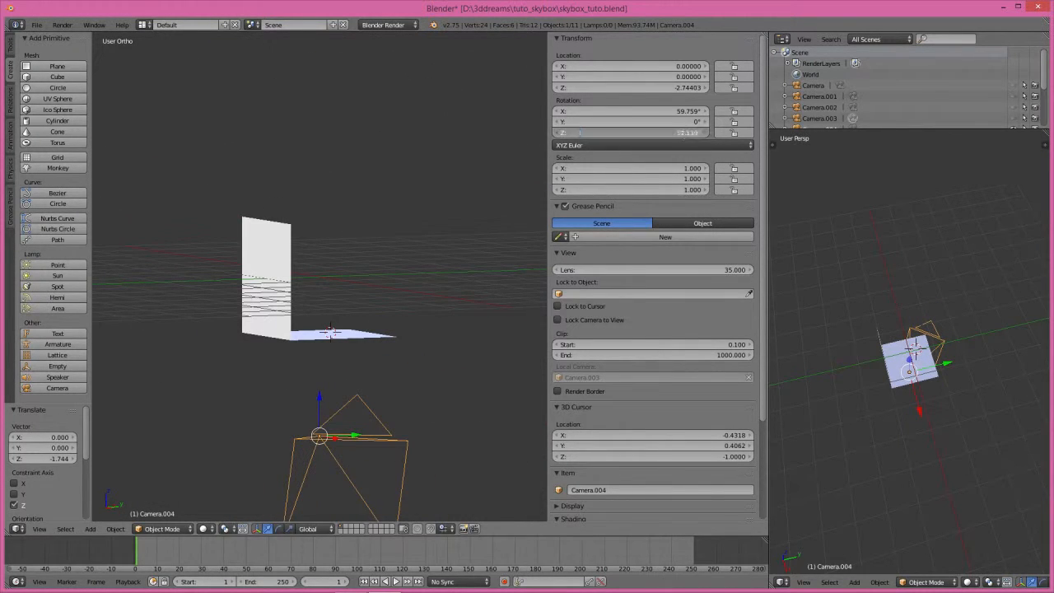
pyautogui.write('0')
pyautogui.press('Return')
pyautogui.click(682, 110)
pyautogui.write('0')
pyautogui.press('Return')
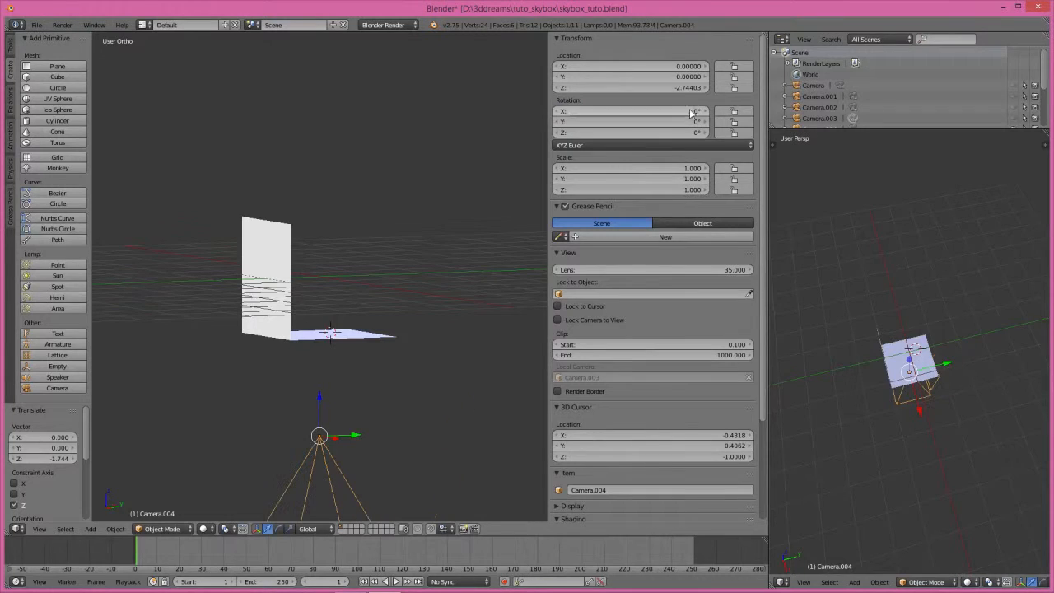
# Flip the camera up toward the "down" face by setting its X rotation to 180°
pyautogui.moveTo(397, 392); pyautogui.dragTo(429, 361, button='middle')
pyautogui.click(278, 529)
pyautogui.moveTo(307, 349); pyautogui.dragTo(341, 344)
pyautogui.click(673, 111)
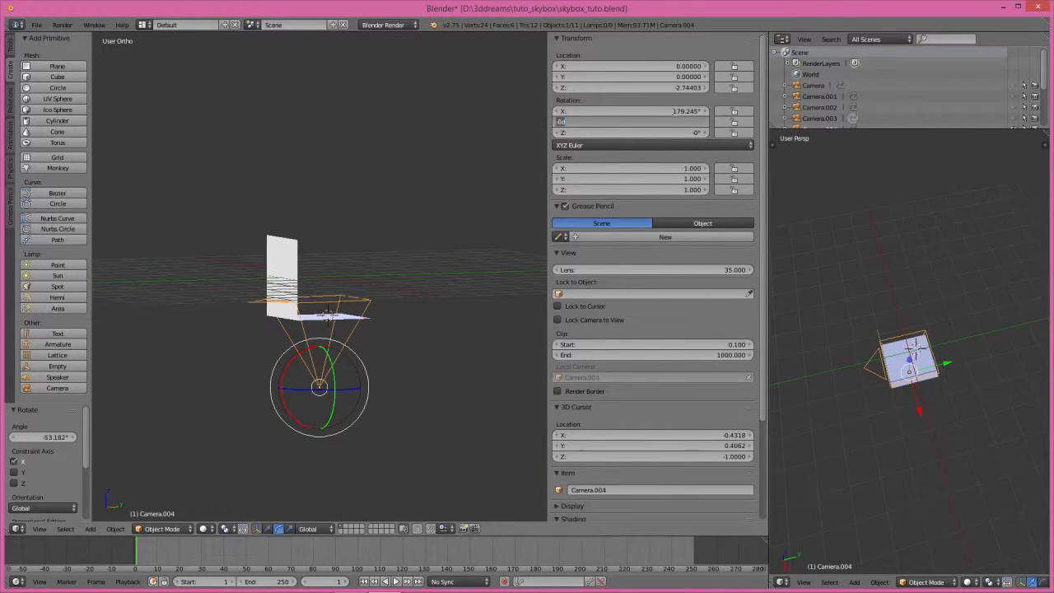
pyautogui.write('180')
pyautogui.press('Return')
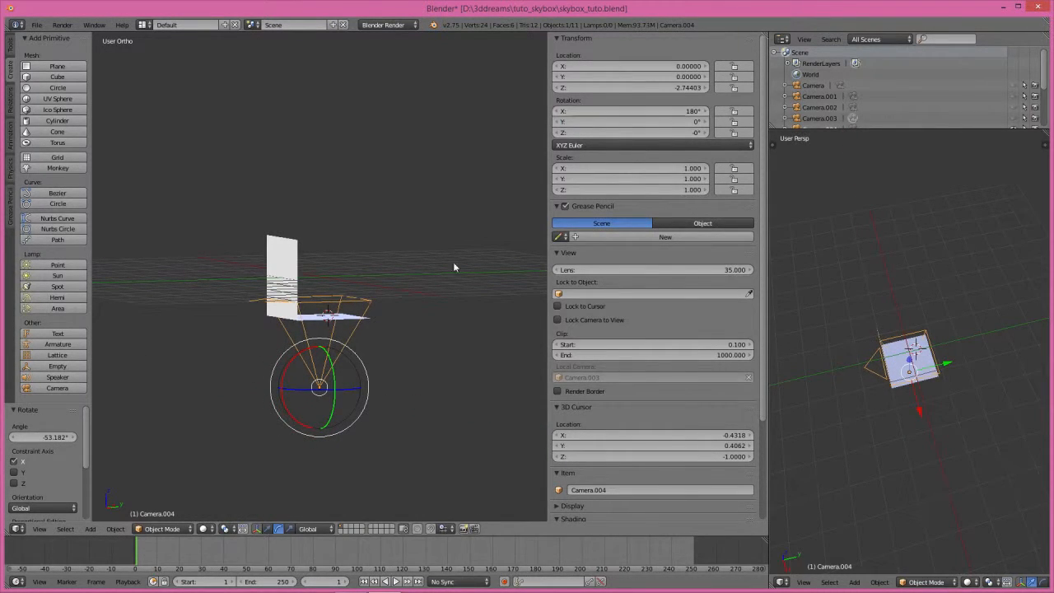
# Move the camera farther below the "down" face along Z to about -3.24
pyautogui.press('KP_7')
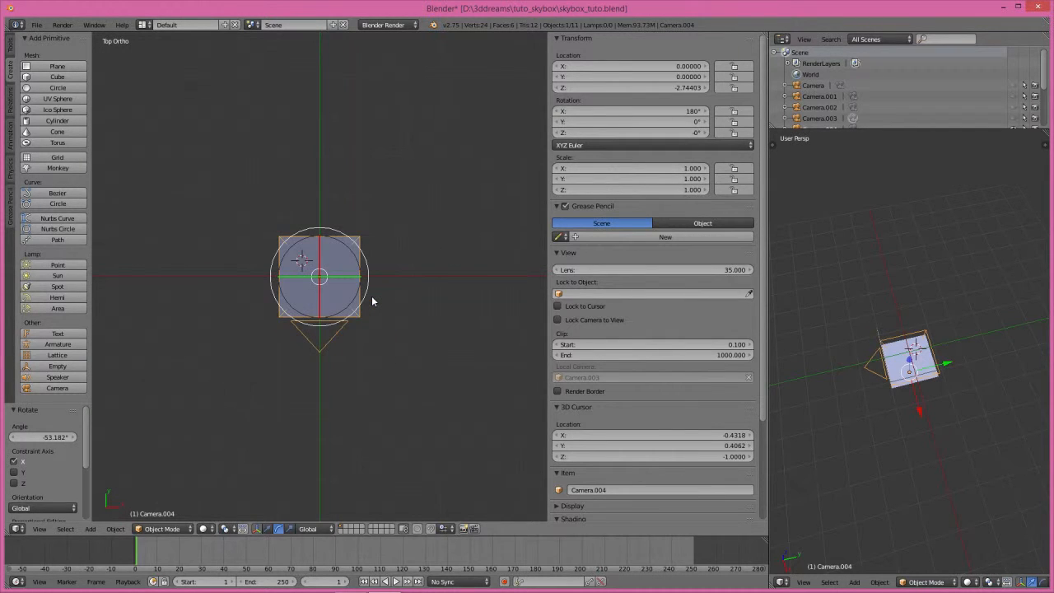
pyautogui.press('ctrl+KP_7')
pyautogui.scroll(2, 346, 289)
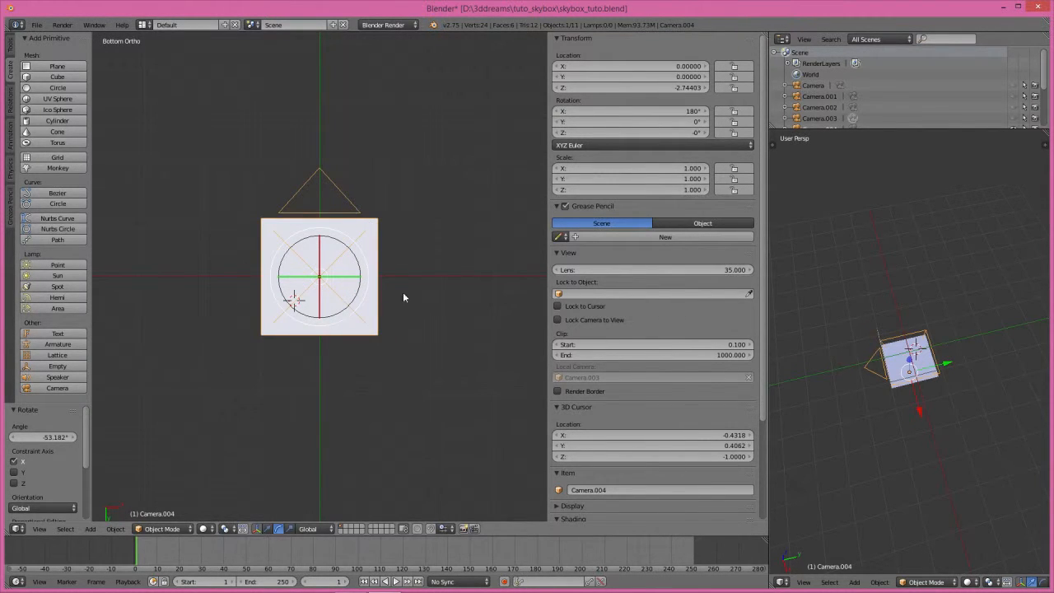
pyautogui.press('g')
pyautogui.press('z')
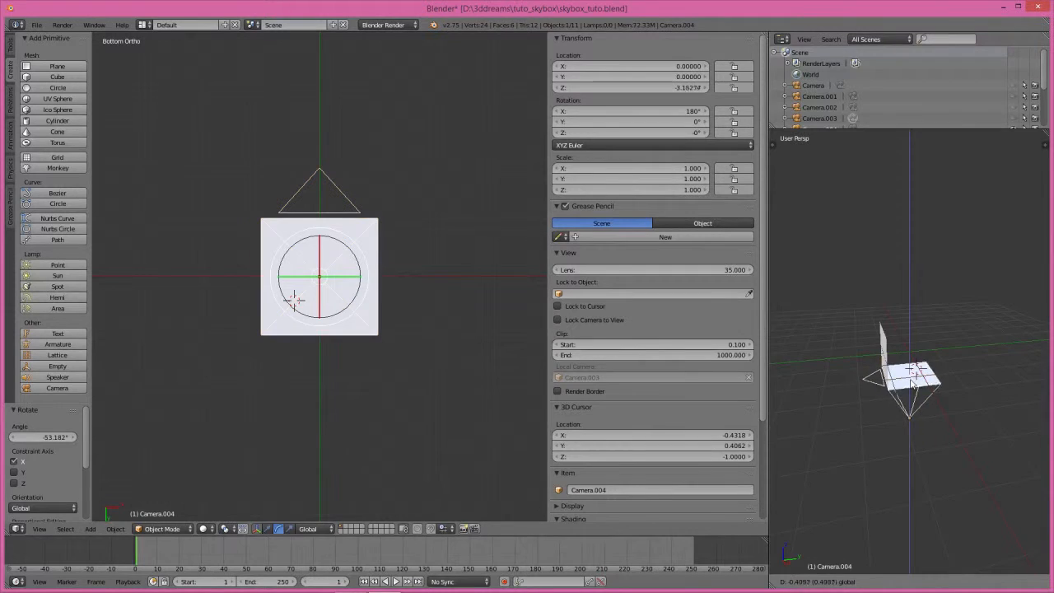
pyautogui.click(912, 383)
# Make this camera active and adjust its Z location to about -3.18 so the "down" face fills its frame
pyautogui.press('ctrl+KP_0')
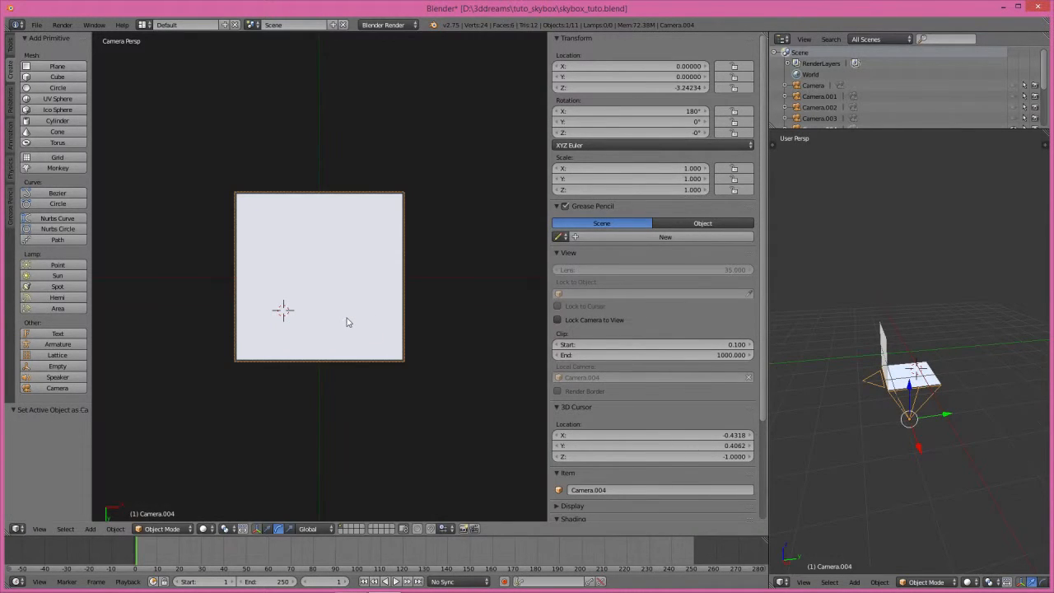
pyautogui.press('g')
pyautogui.press('z')
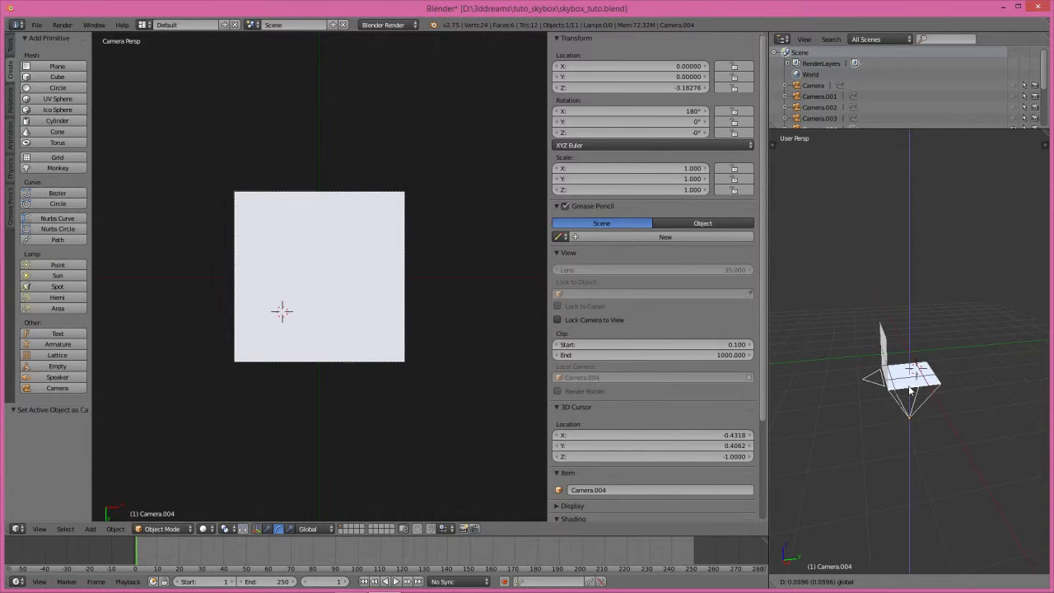
pyautogui.click(910, 392)
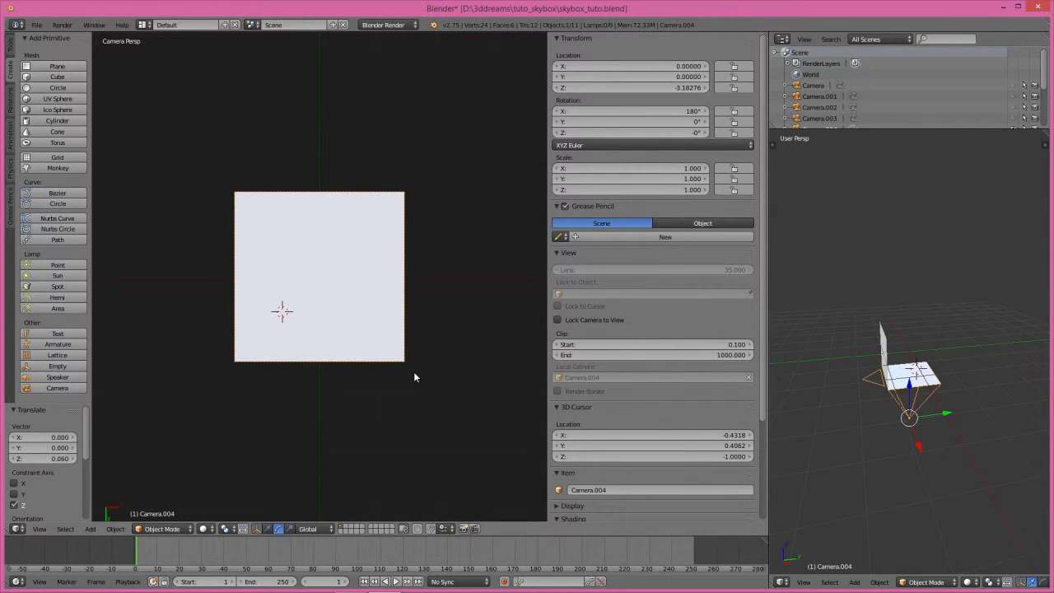
# Hide the "down" face together with its camera
pyautogui.press('KP_7')
pyautogui.moveTo(413, 371); pyautogui.dragTo(337, 345, button='middle')
pyautogui.keyDown('shift'); pyautogui.rightClick(324, 313); pyautogui.keyUp('shift')
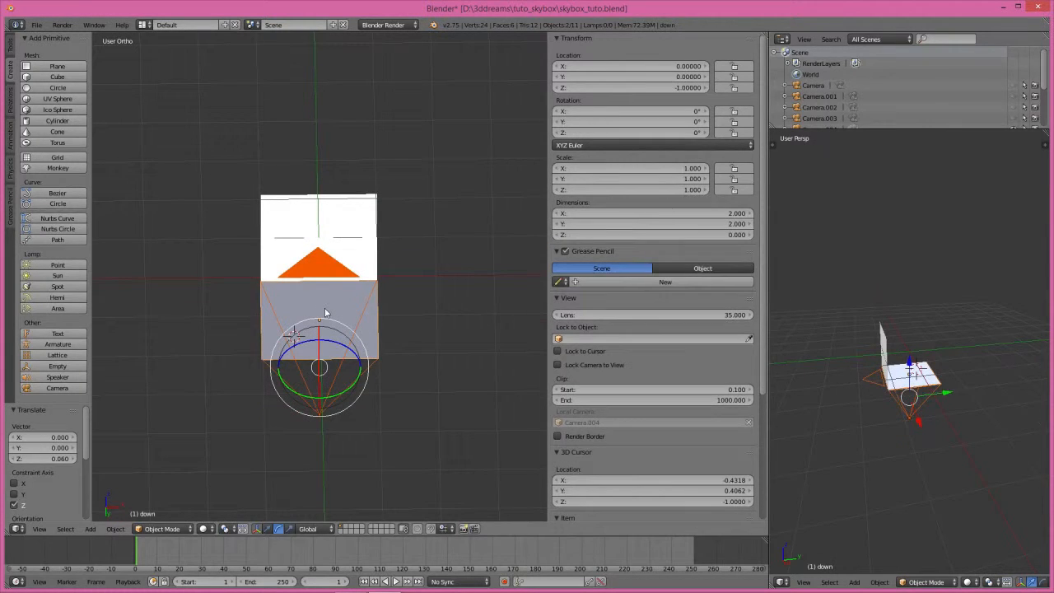
pyautogui.press('h')
# Snap the 3D cursor to the center of the remaining "back" face
pyautogui.moveTo(313, 164); pyautogui.dragTo(136, 472, button='middle')
pyautogui.rightClick(272, 253)
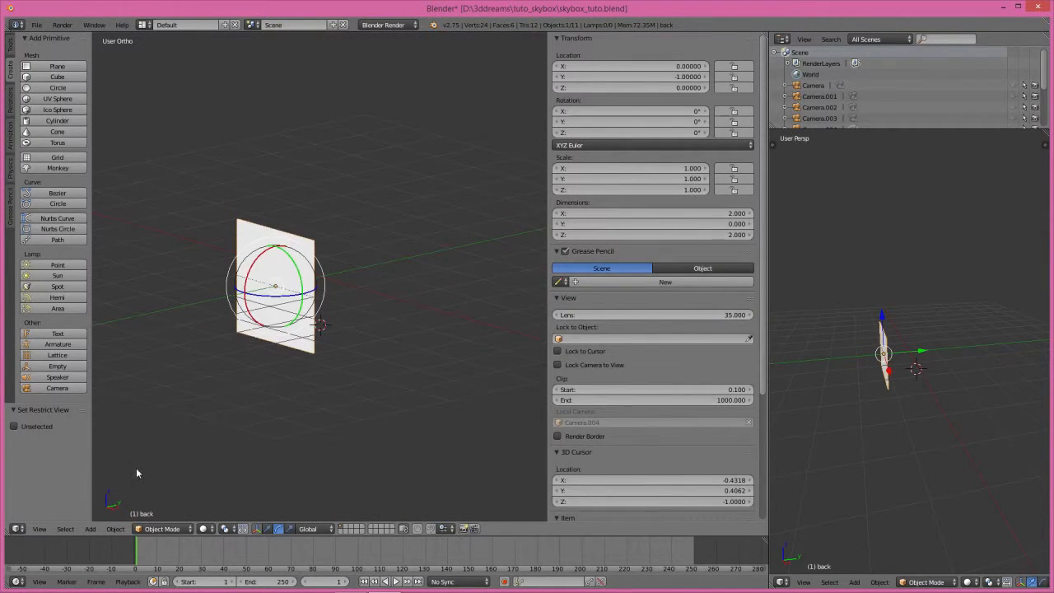
pyautogui.hotkey('shift', 's')
pyautogui.click(260, 421)
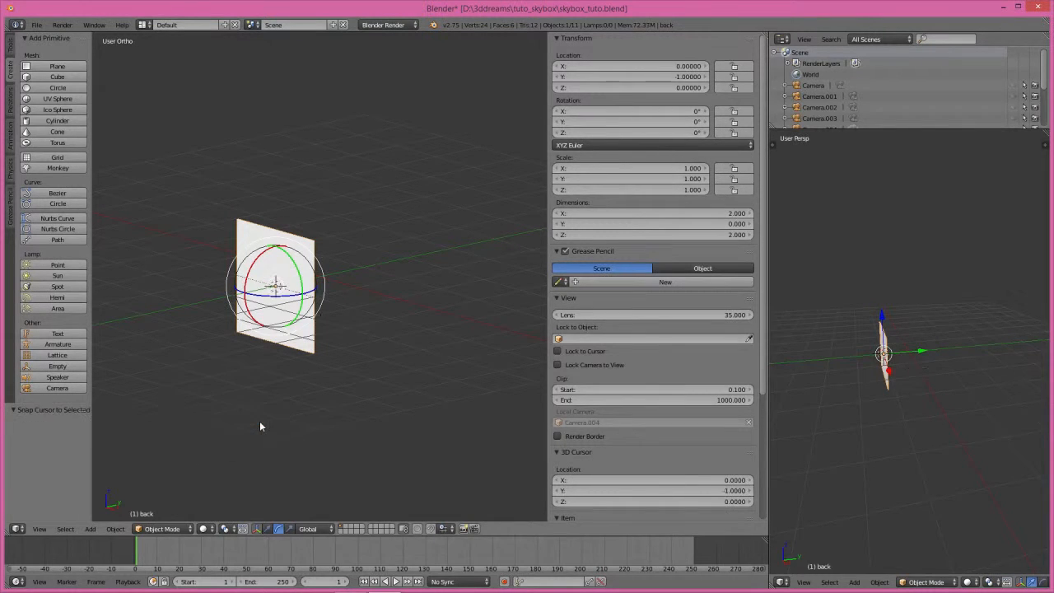
# Add a camera at the "back" face and move it outward along Y to about -3.89
pyautogui.click(57, 387)
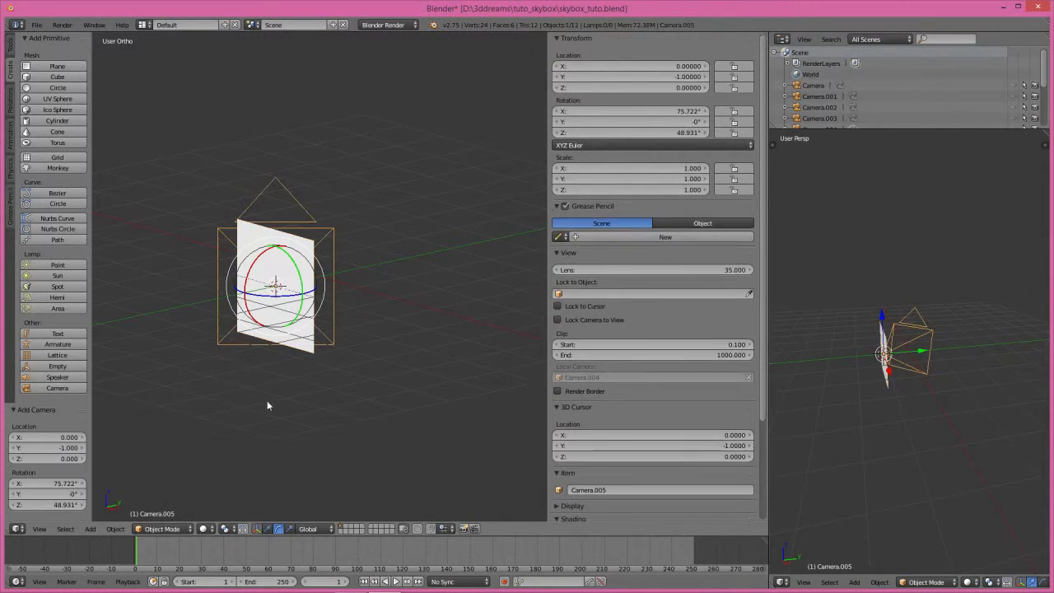
pyautogui.click(267, 528)
pyautogui.moveTo(311, 286); pyautogui.dragTo(184, 313)
# Set the "back" face camera's X and Z rotations to 0°
pyautogui.click(676, 132)
pyautogui.write('0')
pyautogui.press('Return')
pyautogui.click(676, 111)
pyautogui.write('0')
pyautogui.press('Return')
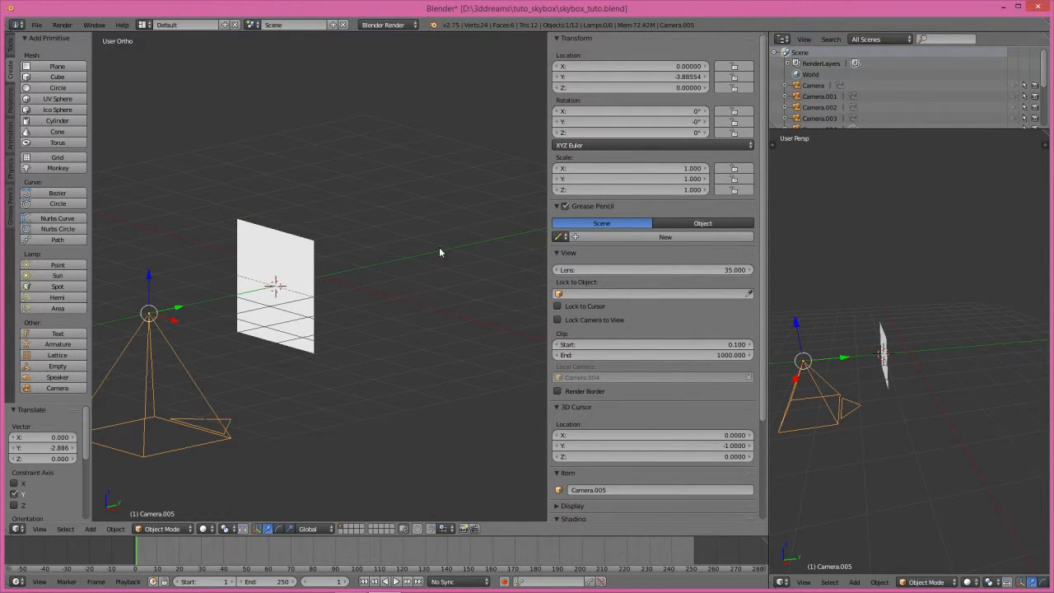
# Tilt the camera toward the "back" face by setting its X rotation to 90°
pyautogui.click(277, 528)
pyautogui.moveTo(133, 290); pyautogui.dragTo(118, 354)
pyautogui.click(676, 111)
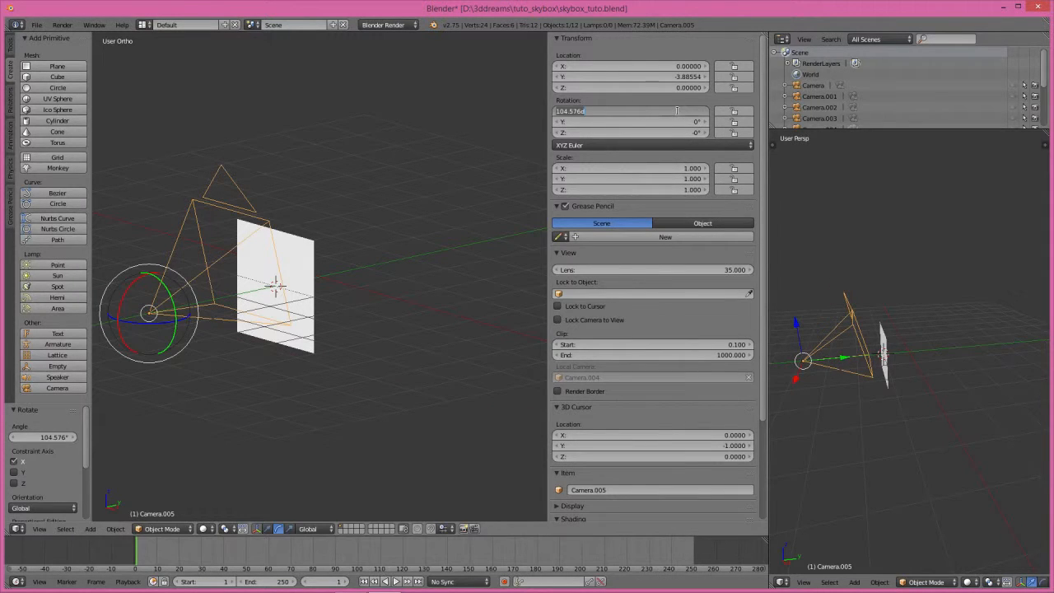
pyautogui.write('90')
pyautogui.press('Return')
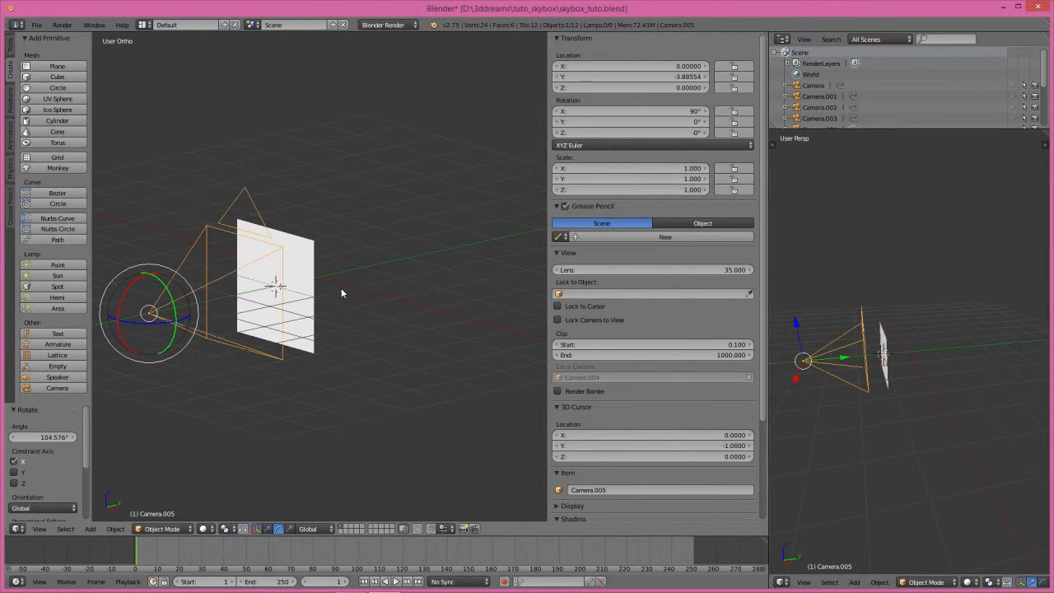
# Make this camera active and move it along Y to about -3.19 so the "back" face fills its frame
pyautogui.press('ctrl+KP_0')
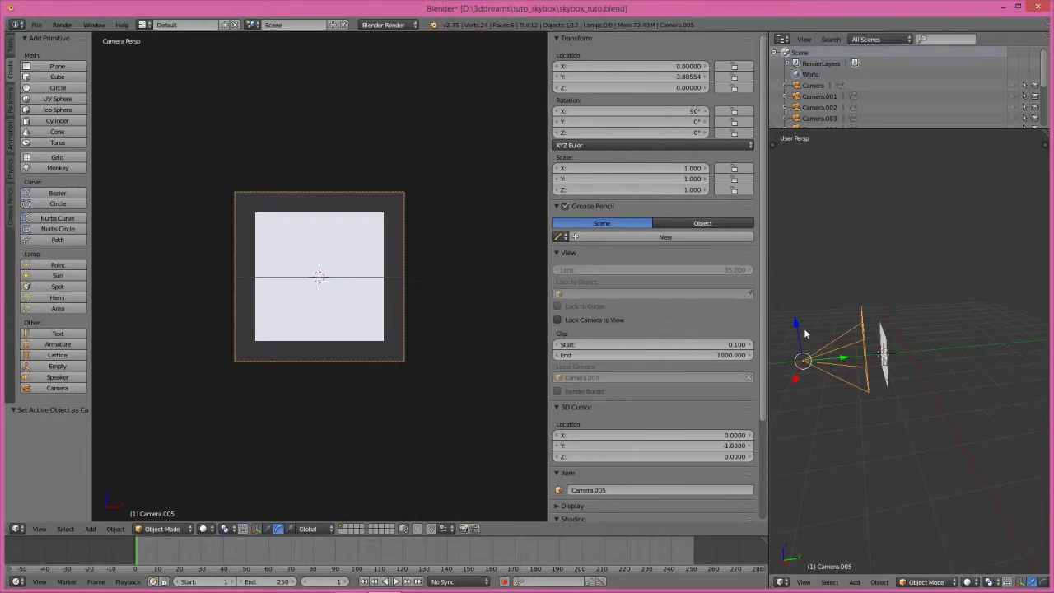
pyautogui.moveTo(842, 360); pyautogui.dragTo(863, 357)
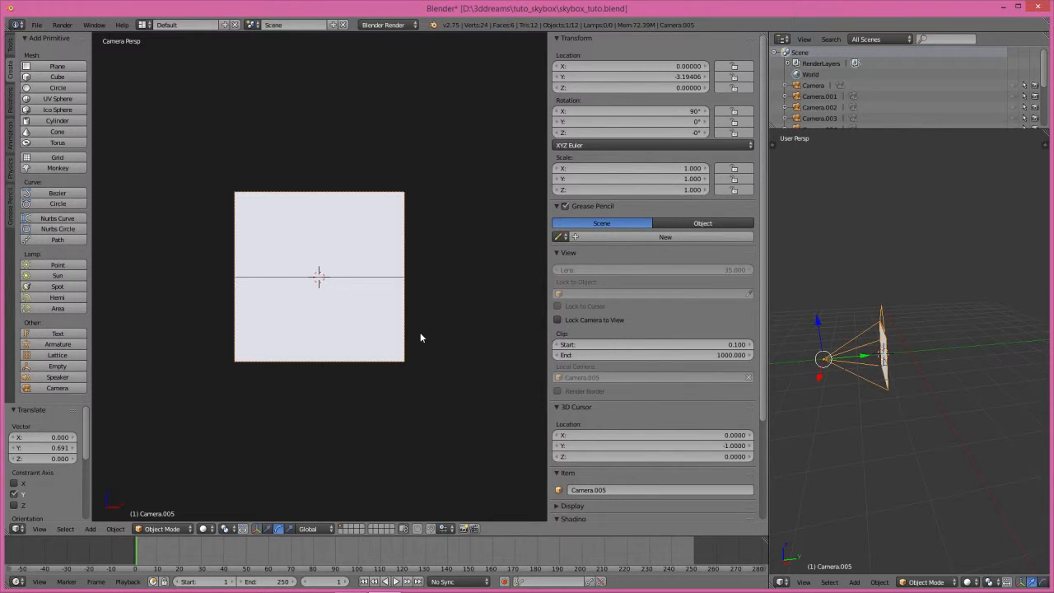
# Unhide all objects and make the camera above the cube's top face the active camera
pyautogui.hotkey('alt', 'h')
pyautogui.moveTo(417, 332); pyautogui.dragTo(356, 276, button='middle')
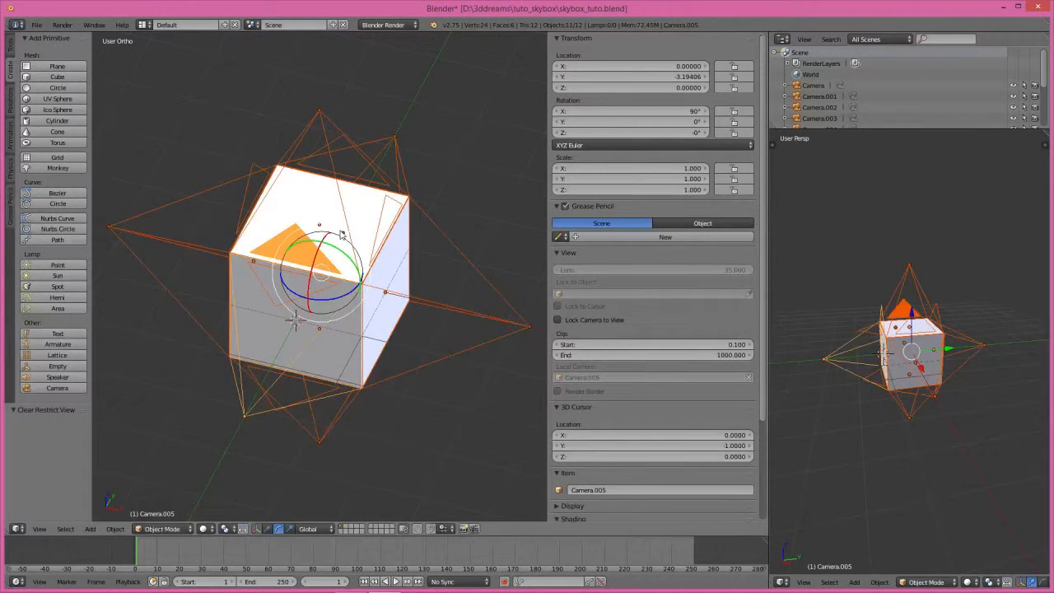
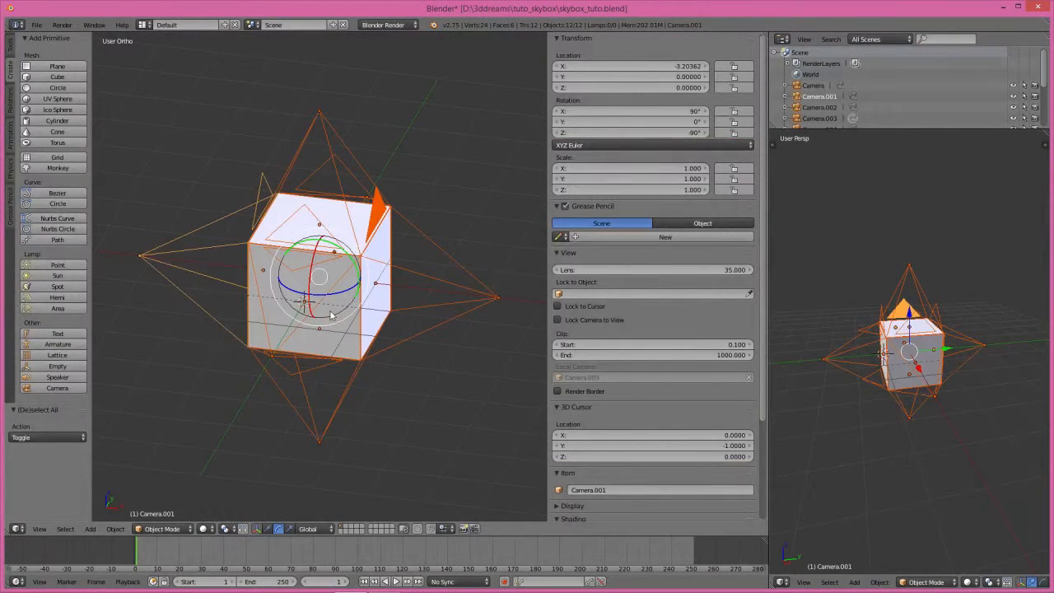
pyautogui.rightClick(318, 120)
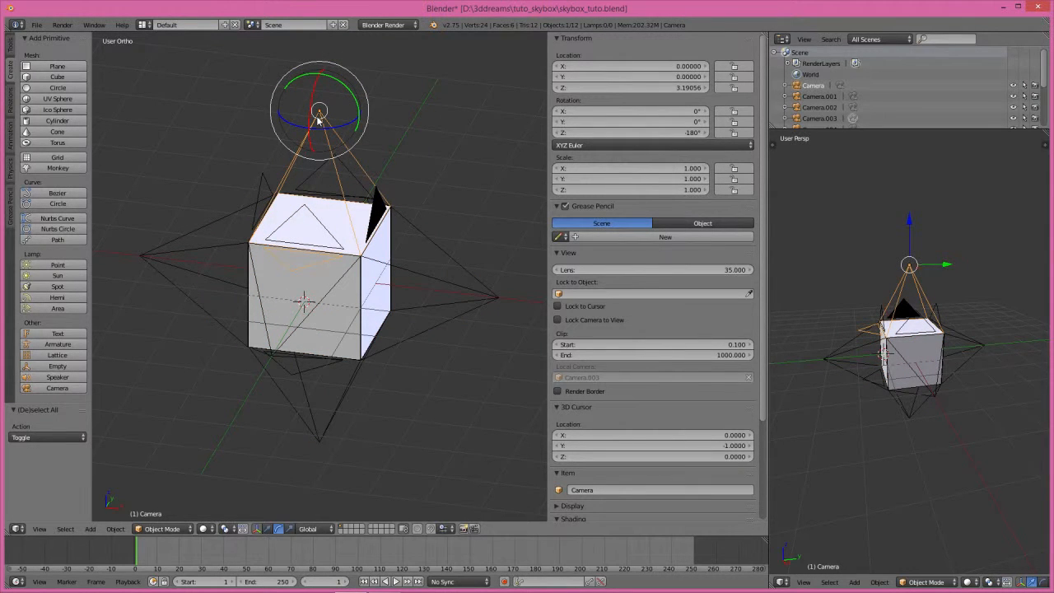
pyautogui.press('KP_7')
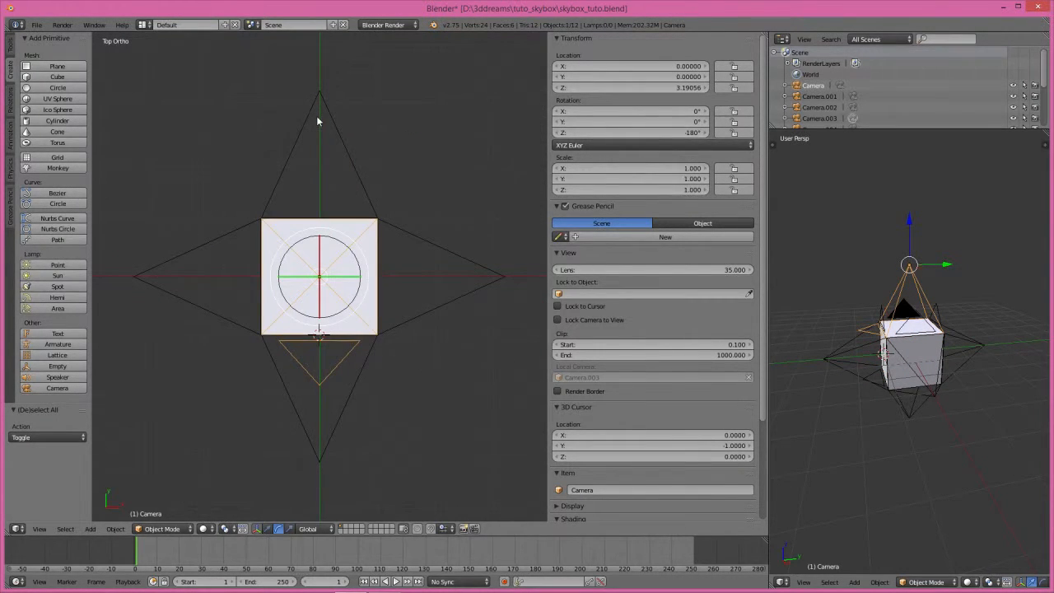
pyautogui.press('ctrl+KP_0')
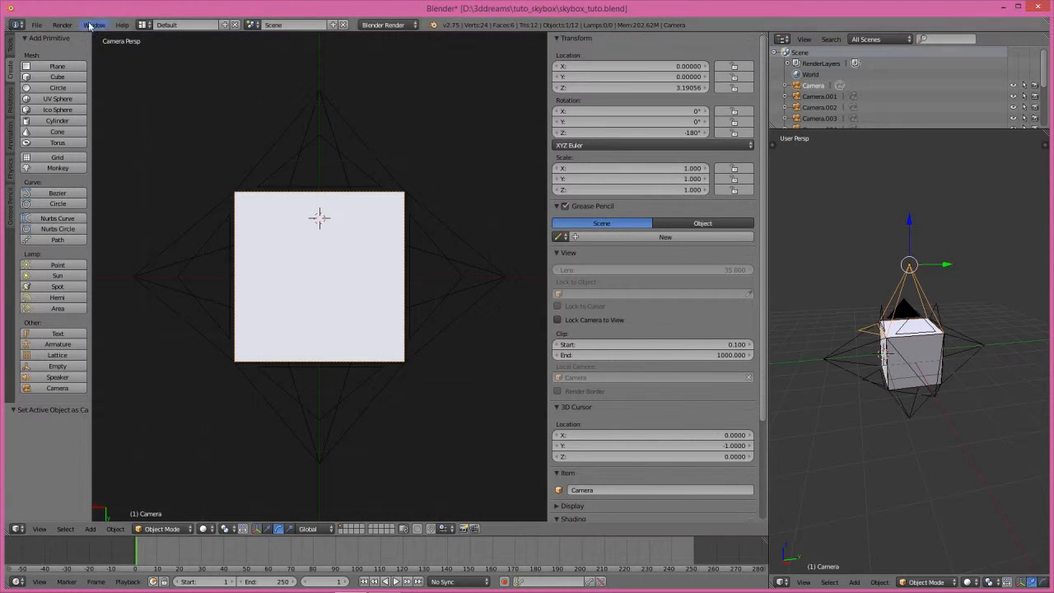
# Render the top face and save the image over up.png as an RGB PNG with 0% compression
pyautogui.click(62, 26)
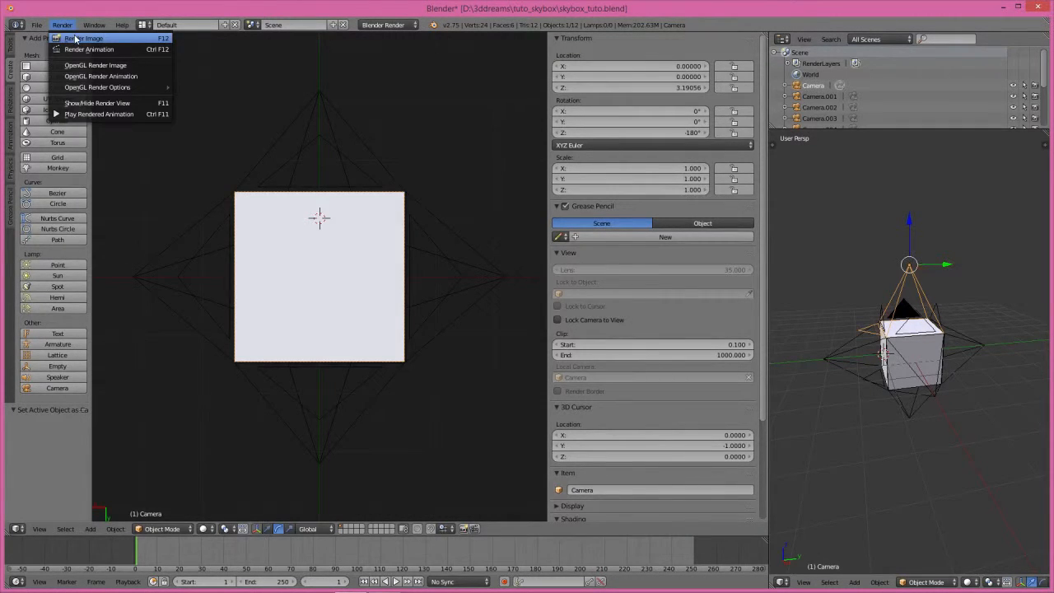
pyautogui.click(74, 38)
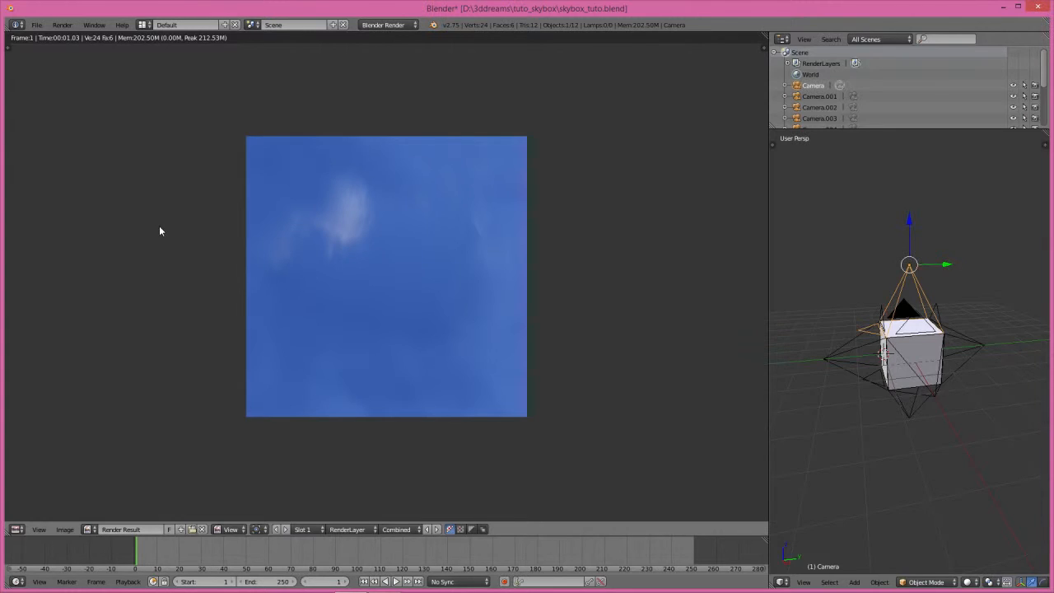
pyautogui.press('F3')
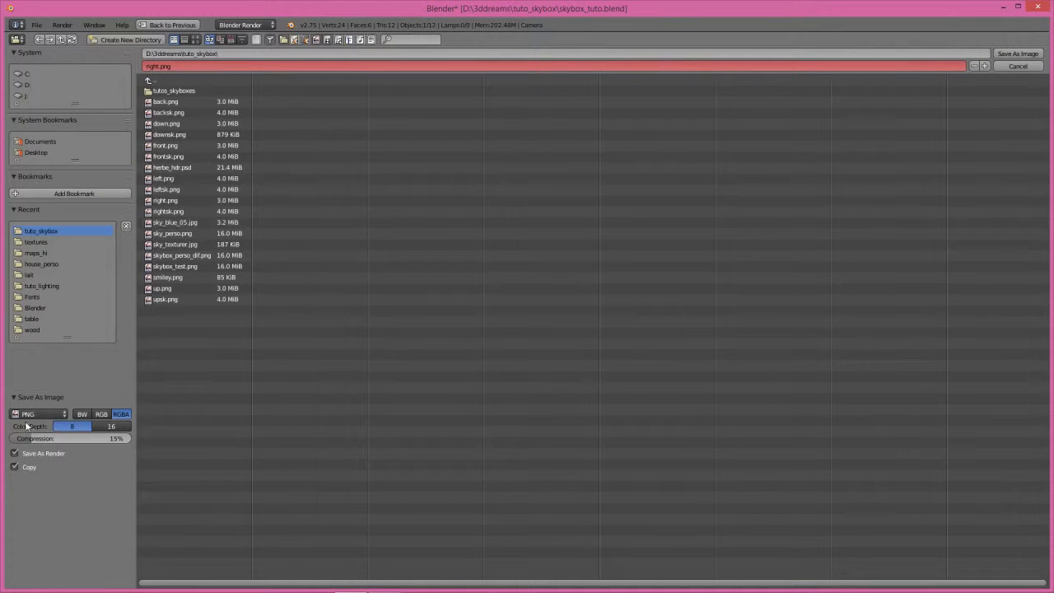
pyautogui.moveTo(27, 438); pyautogui.dragTo(13, 439)
pyautogui.click(102, 414)
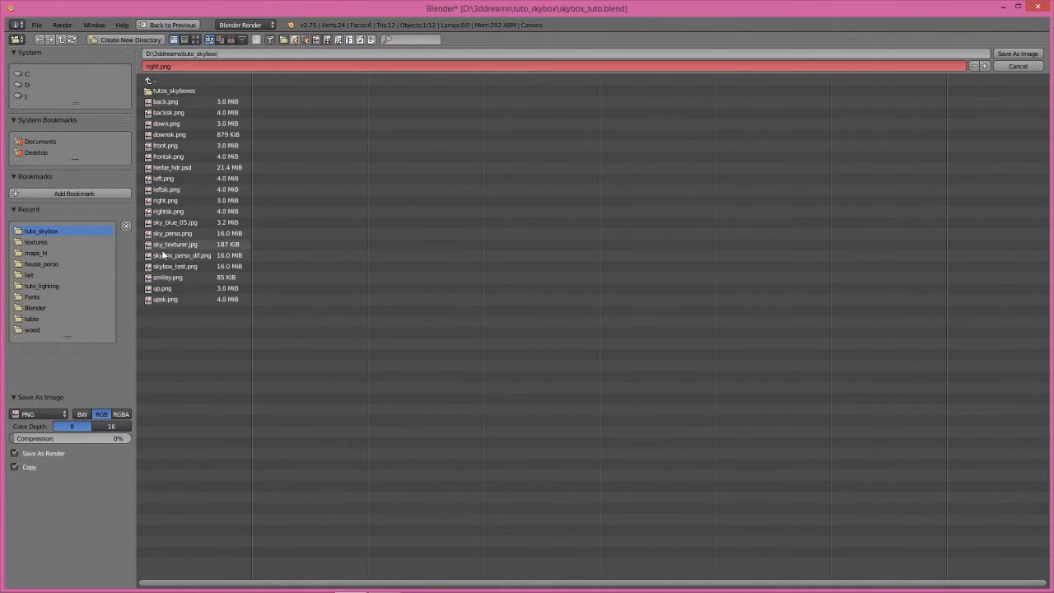
pyautogui.click(161, 289)
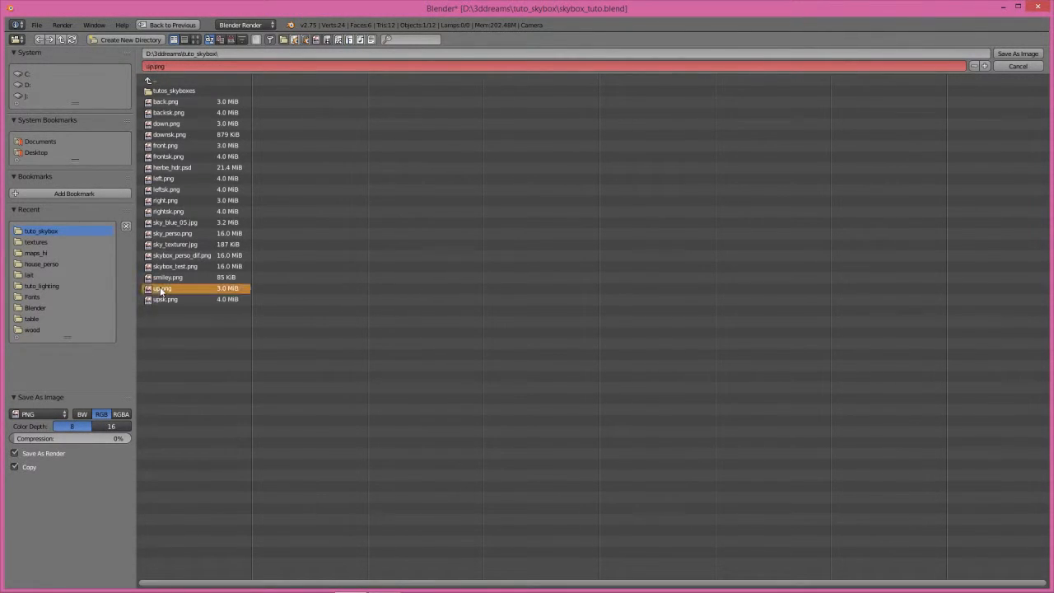
pyautogui.click(1019, 53)
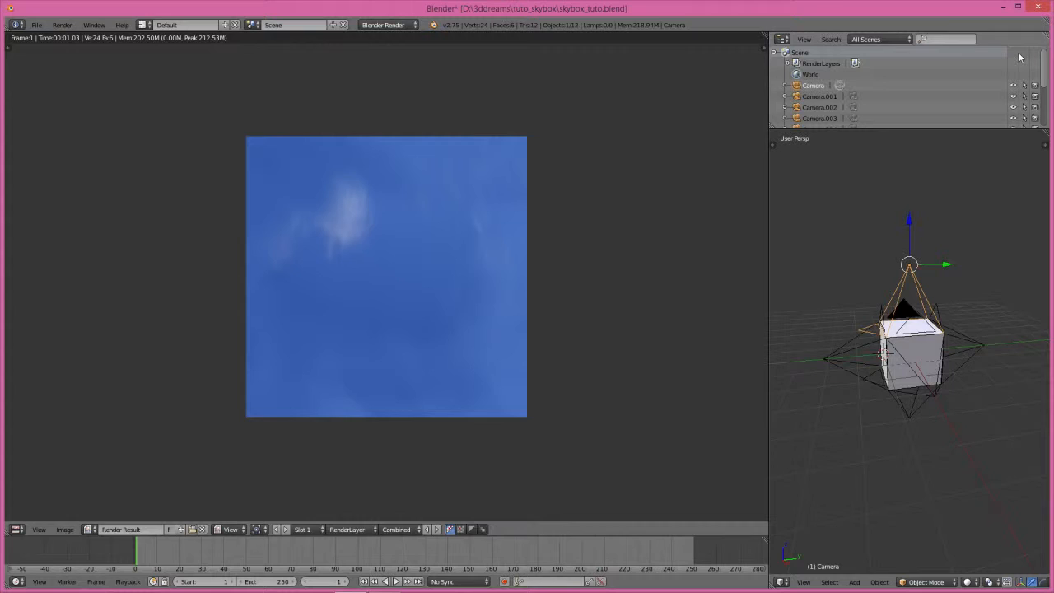
pyautogui.press('Escape')
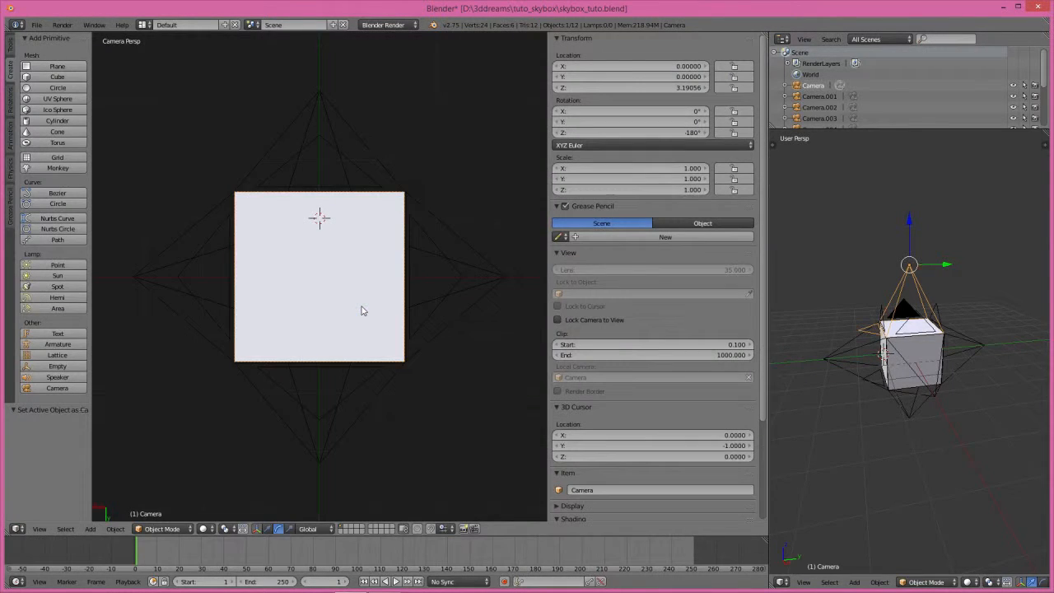
# Make the camera on the cube's positive X side the active camera
pyautogui.moveTo(372, 325); pyautogui.dragTo(398, 306, button='middle')
pyautogui.press('KP_7')
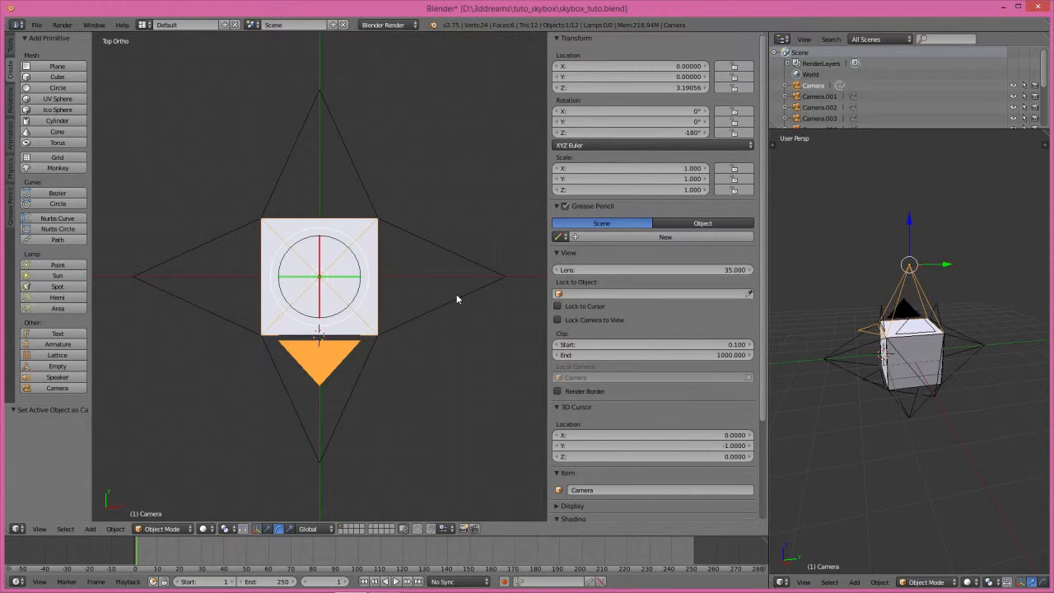
pyautogui.rightClick(423, 238)
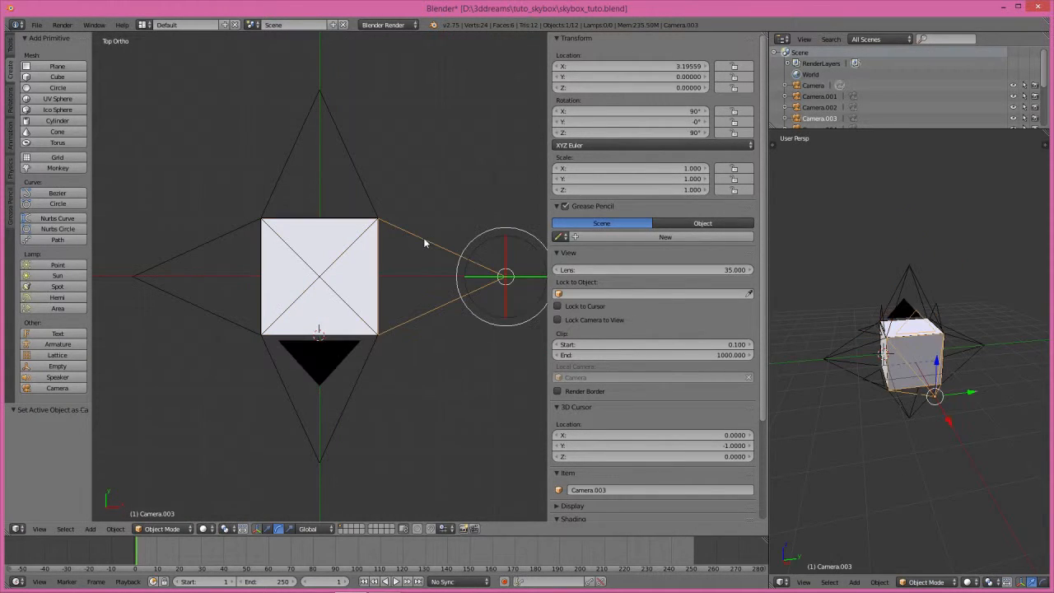
pyautogui.press('ctrl+KP_0')
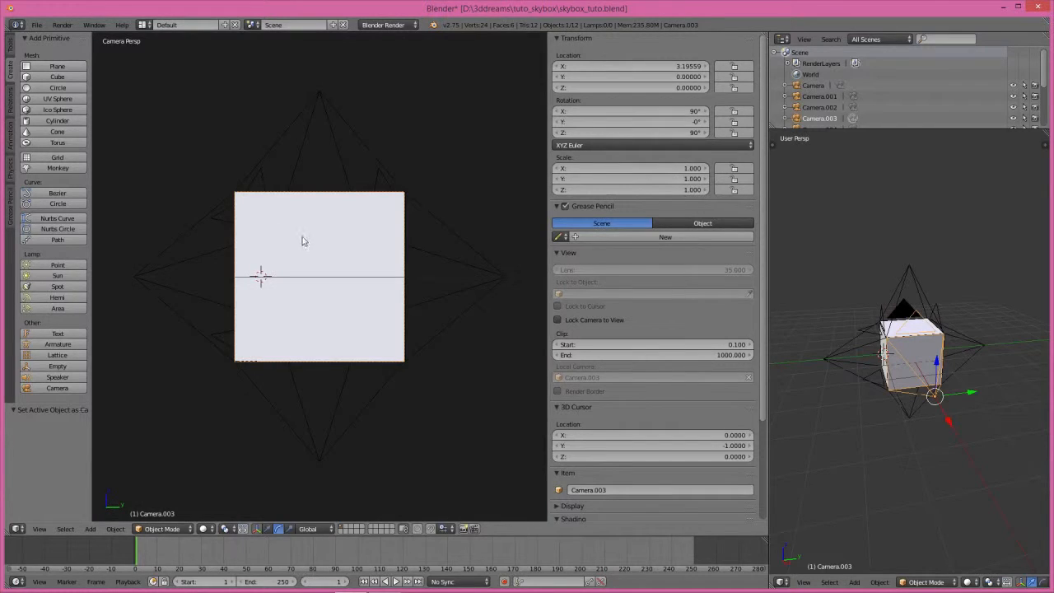
# Render the positive X face and save it over right.png as an RGB PNG with 0% compression
pyautogui.click(62, 24)
pyautogui.click(74, 38)
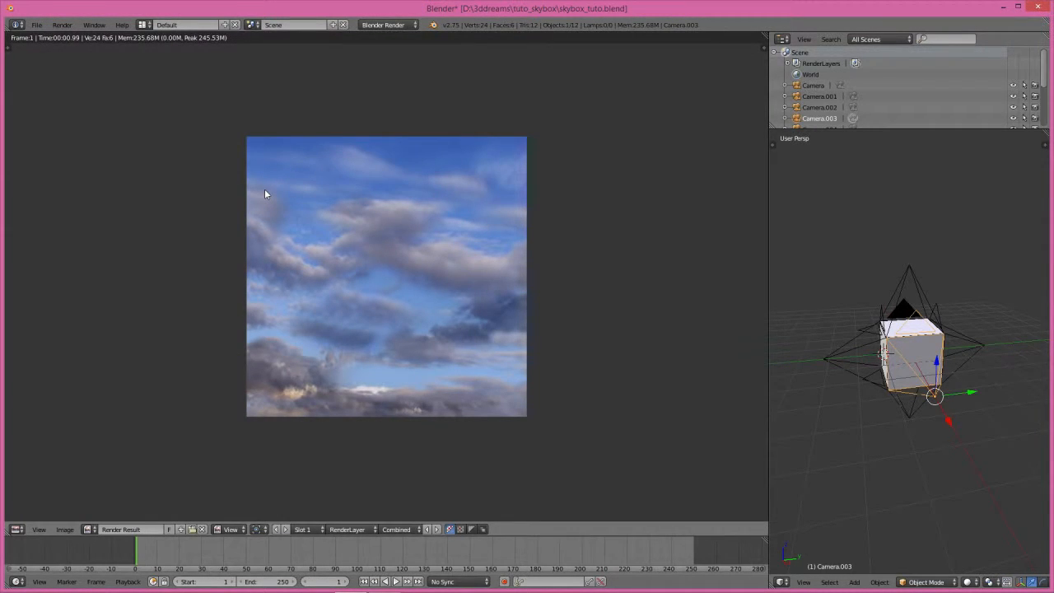
pyautogui.press('F3')
pyautogui.click(72, 438)
pyautogui.write('0')
pyautogui.press('Return')
pyautogui.click(99, 414)
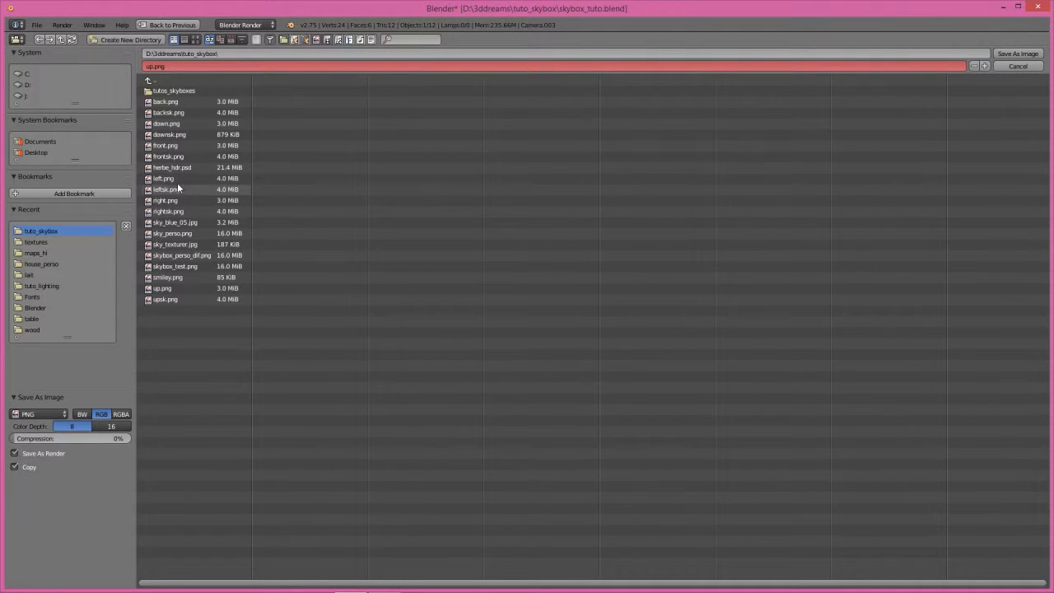
pyautogui.click(169, 202)
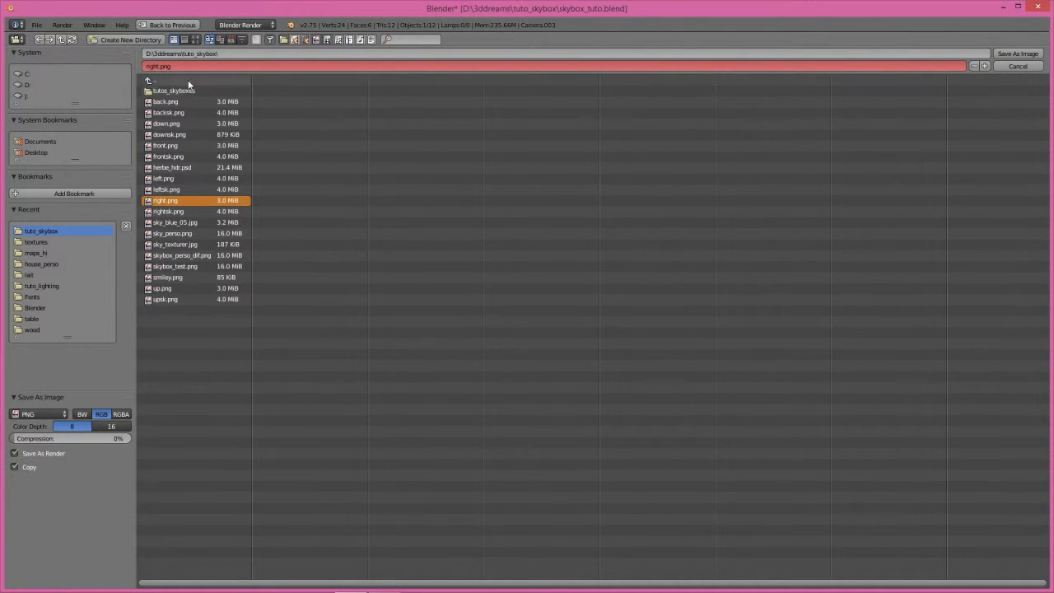
pyautogui.click(1017, 53)
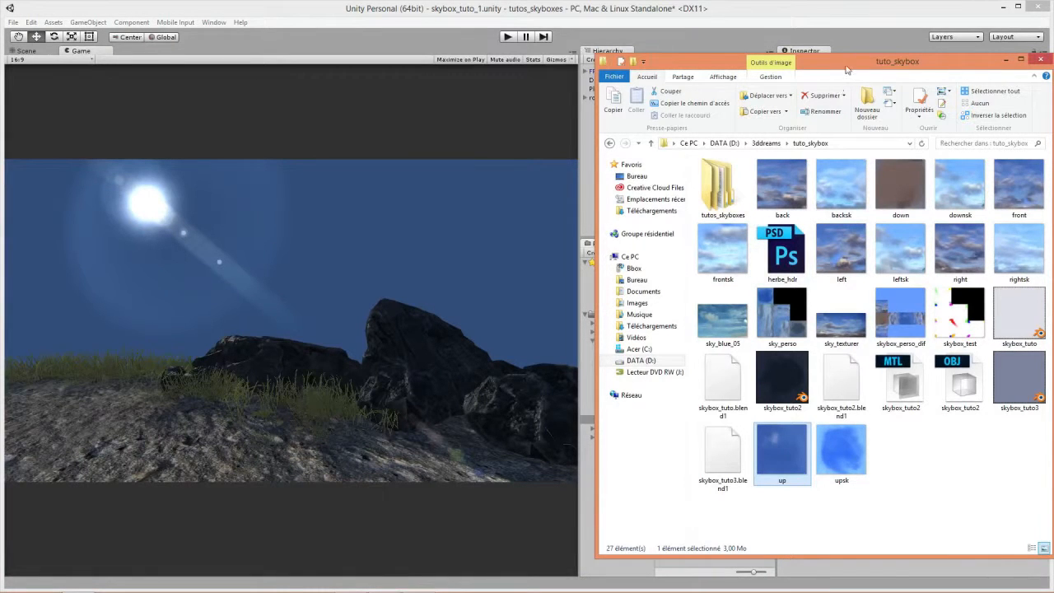
# In Unity, import the back, front, left, right, up and down images from the tuto_skybox folder into the skybox_perso assets folder
pyautogui.moveTo(850, 66); pyautogui.dragTo(319, 78)
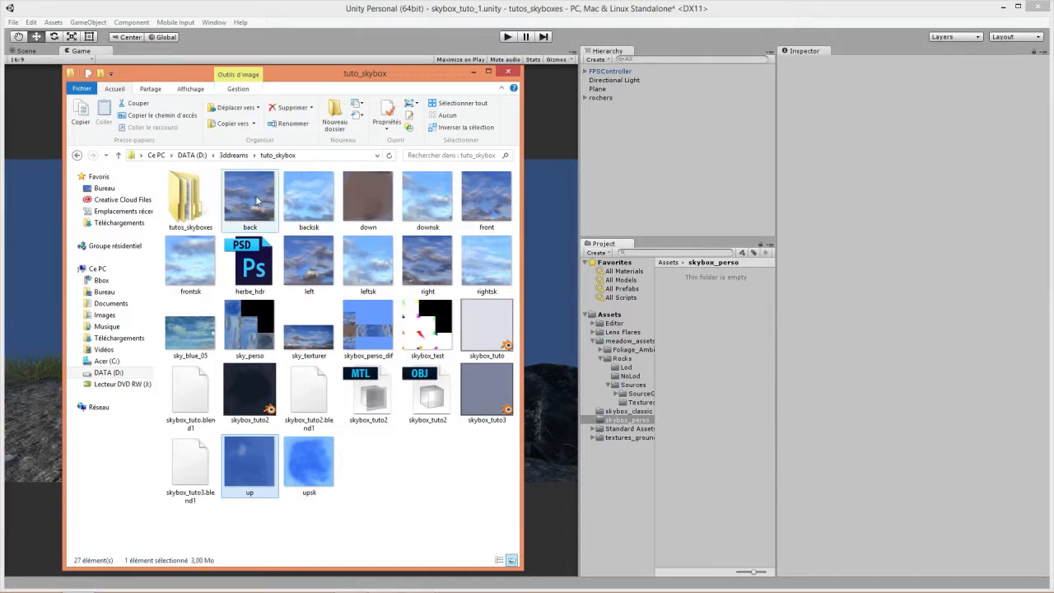
pyautogui.click(256, 195)
pyautogui.moveTo(255, 196); pyautogui.dragTo(731, 315)
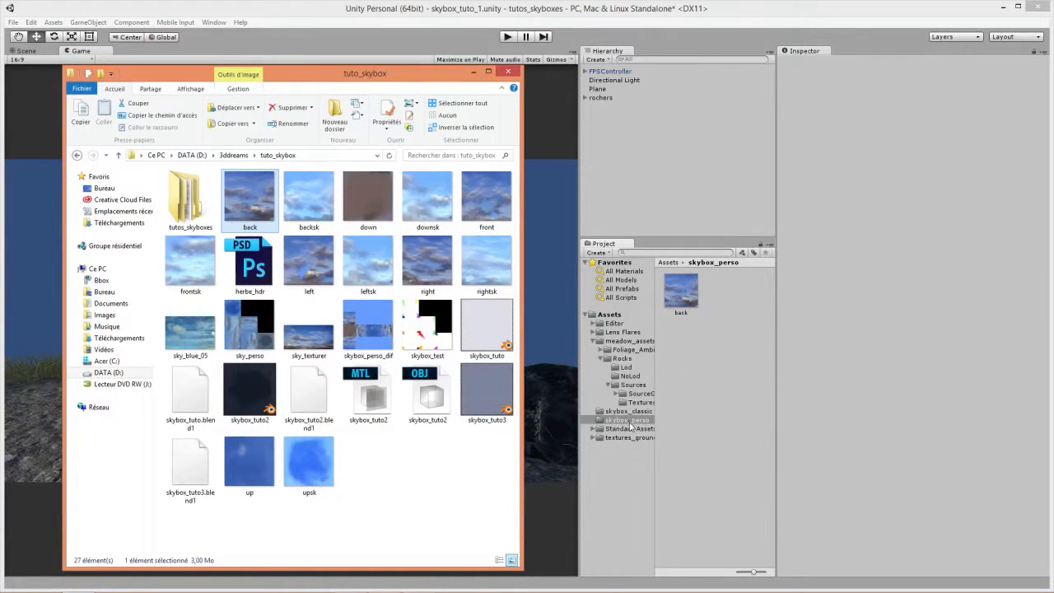
pyautogui.moveTo(482, 196); pyautogui.dragTo(730, 290)
pyautogui.moveTo(302, 262); pyautogui.dragTo(713, 374)
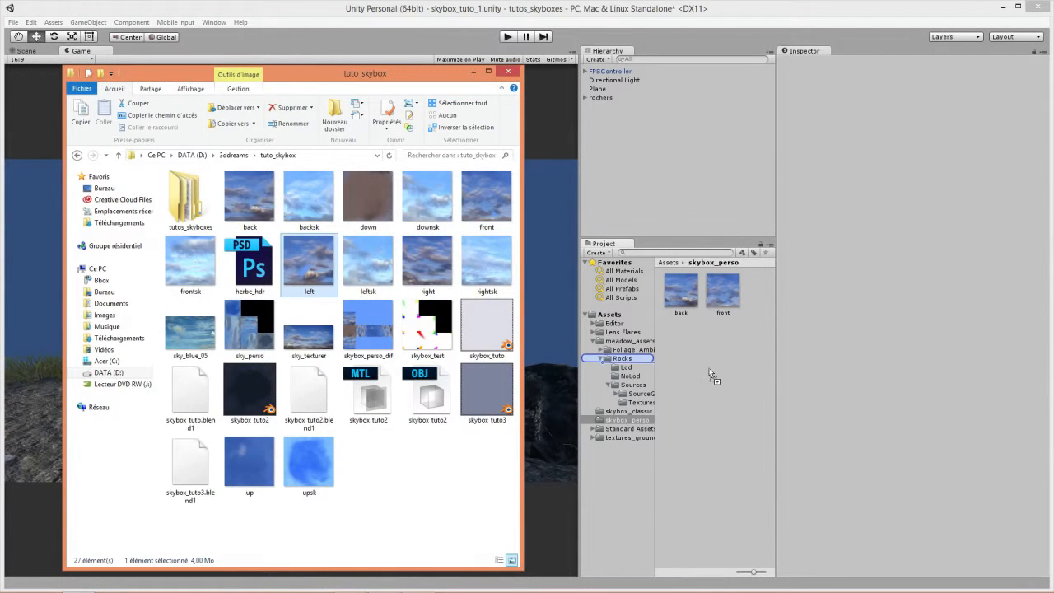
pyautogui.moveTo(428, 269); pyautogui.dragTo(732, 371)
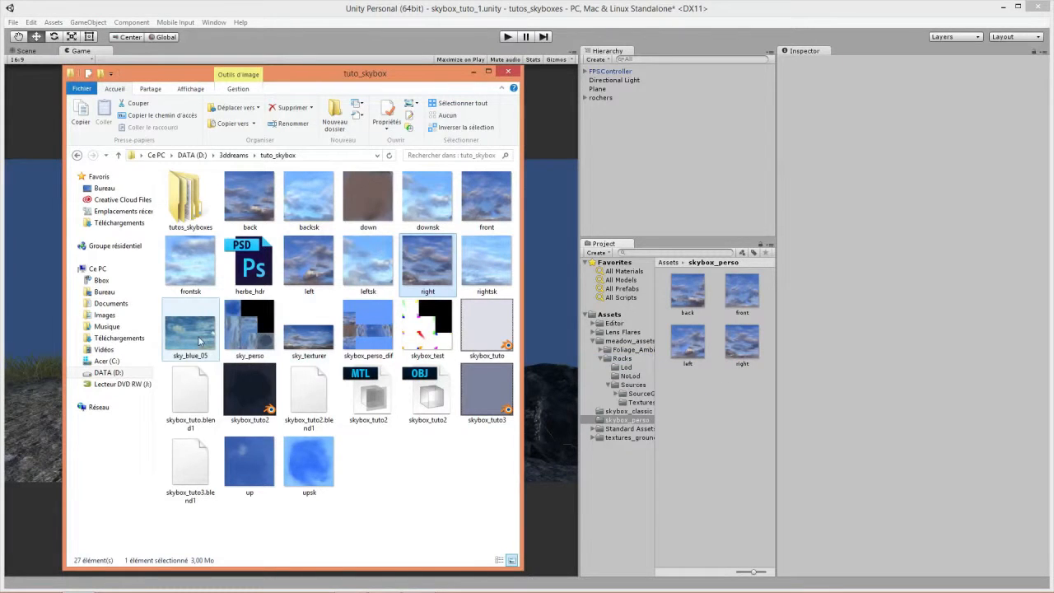
pyautogui.moveTo(255, 455); pyautogui.dragTo(719, 452)
pyautogui.moveTo(368, 198); pyautogui.dragTo(757, 414)
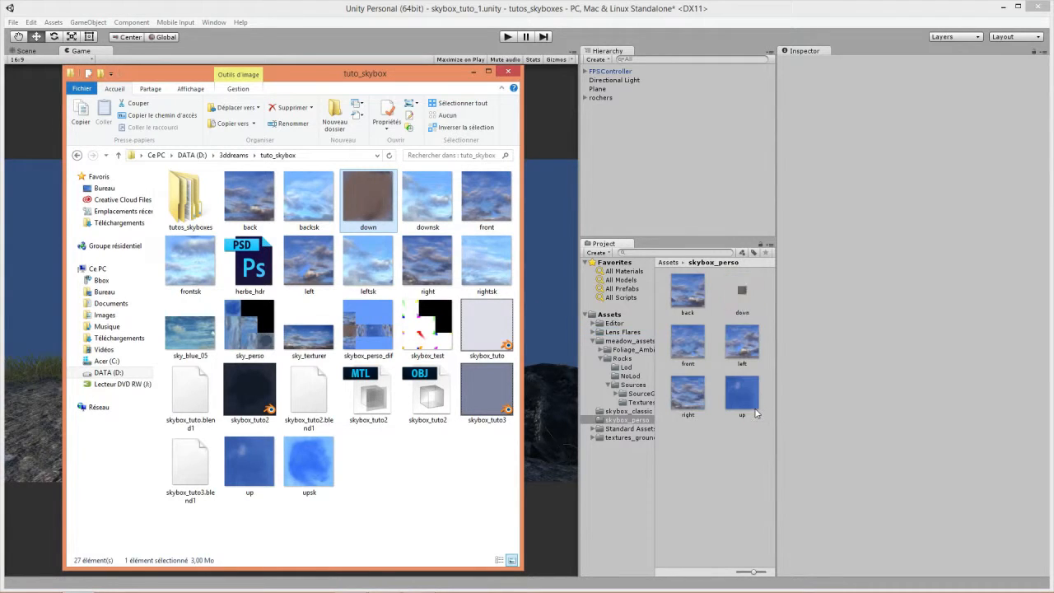
# Set the back texture's wrap mode to Clamp and apply the import settings
pyautogui.click(688, 296)
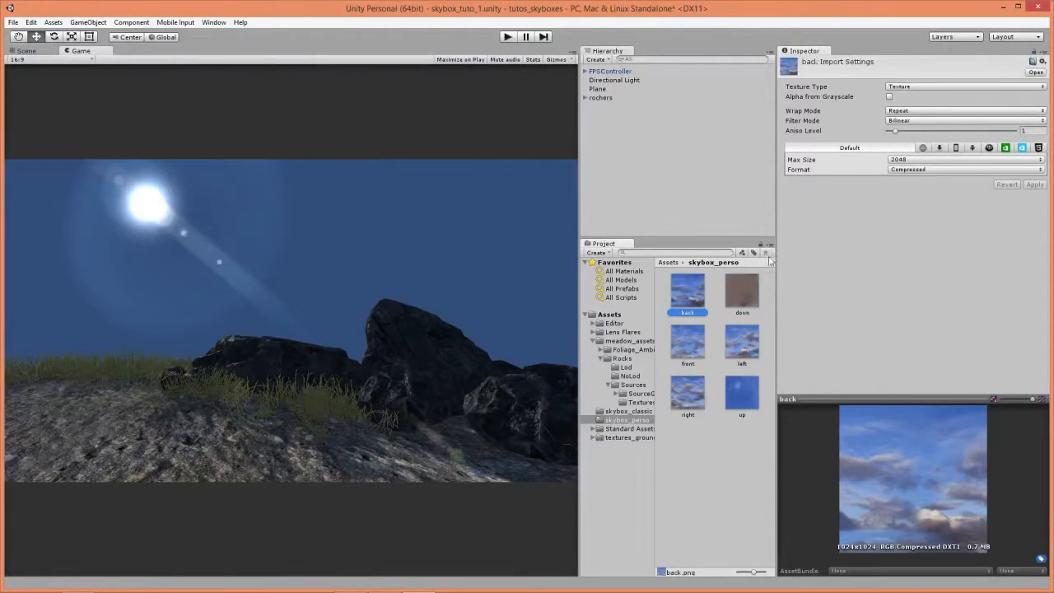
pyautogui.click(901, 114)
pyautogui.click(906, 133)
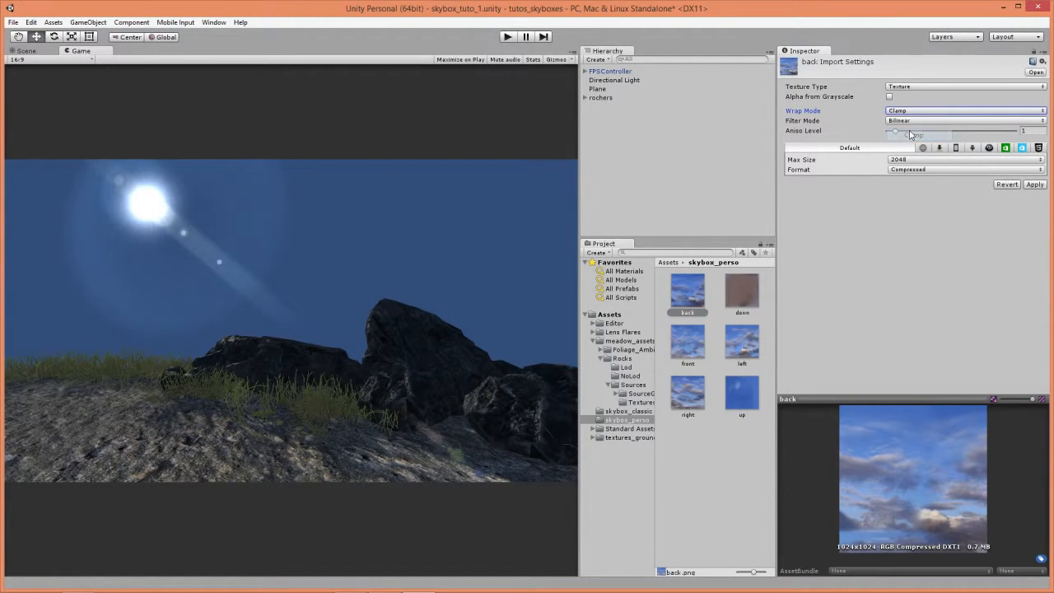
pyautogui.click(739, 290)
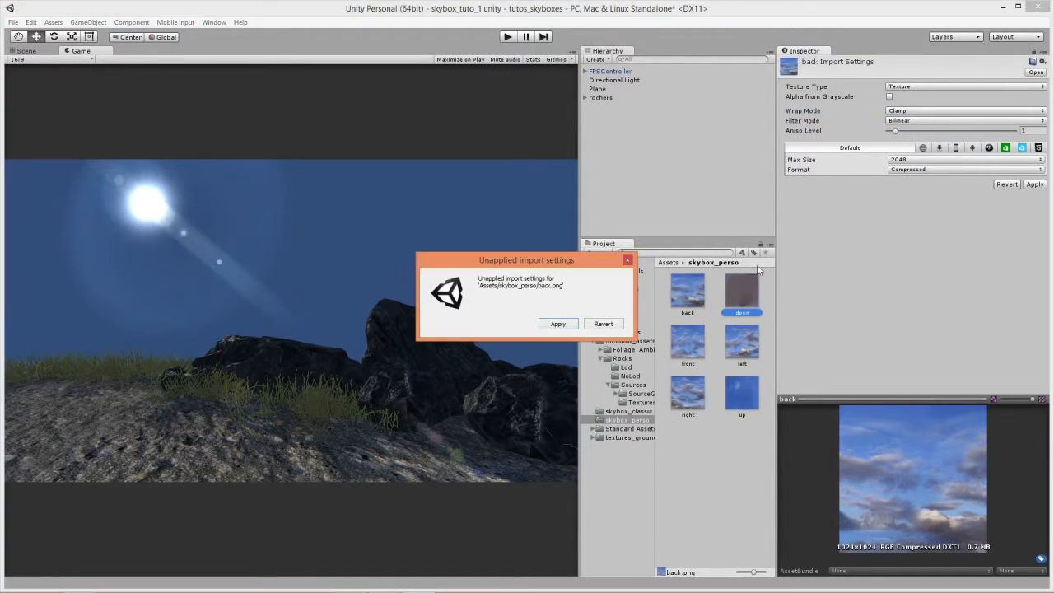
pyautogui.click(557, 324)
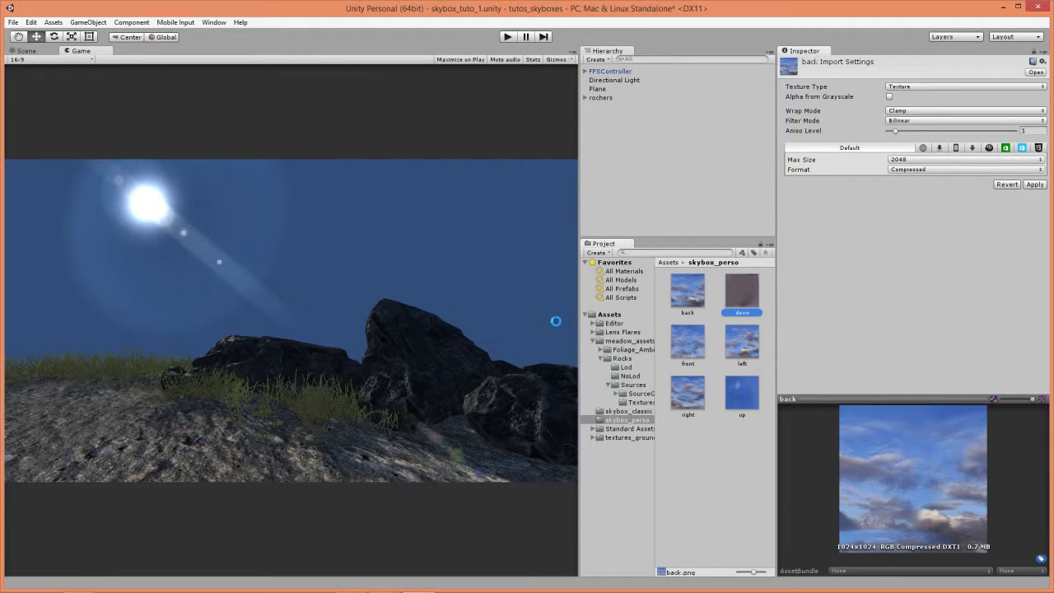
# Change the down texture's wrap mode to Clamp and apply it
pyautogui.click(687, 293)
pyautogui.click(742, 298)
pyautogui.click(897, 114)
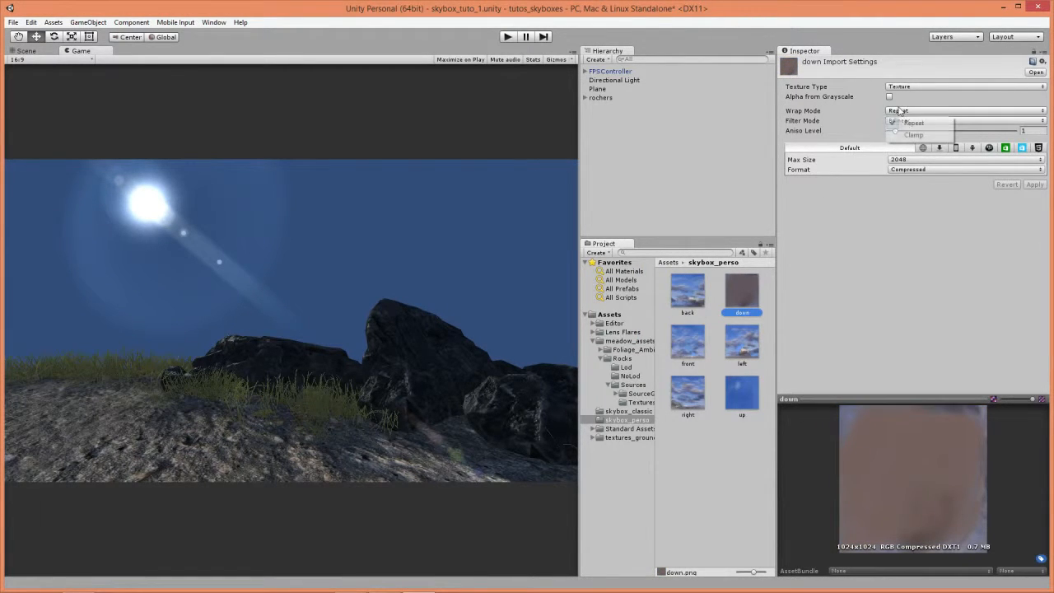
pyautogui.click(909, 133)
pyautogui.click(1034, 184)
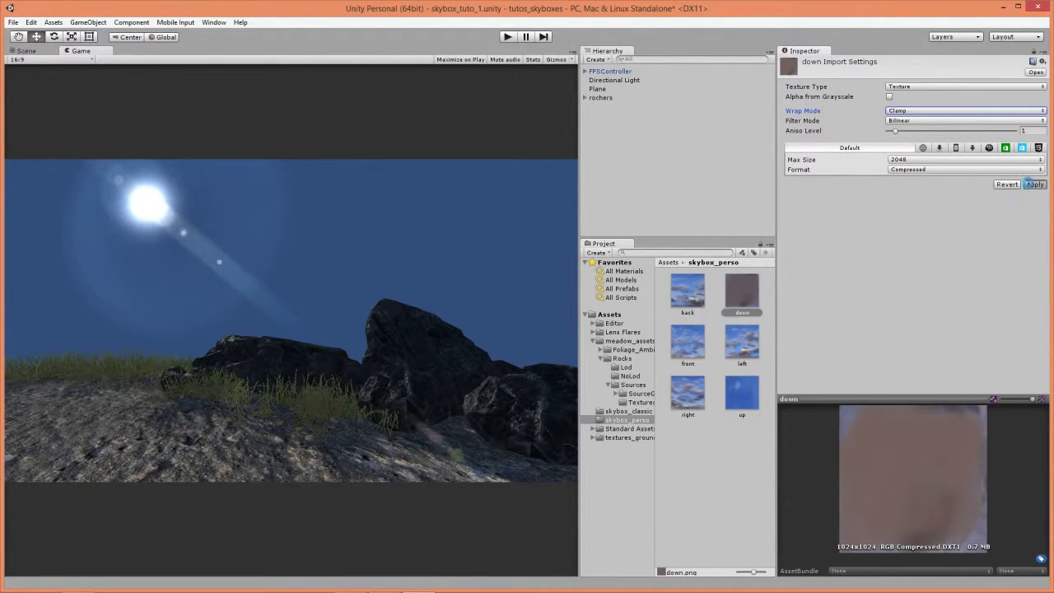
# Switch the front texture's wrap mode to Clamp and apply the change
pyautogui.click(687, 337)
pyautogui.click(908, 113)
pyautogui.click(912, 134)
pyautogui.click(1034, 184)
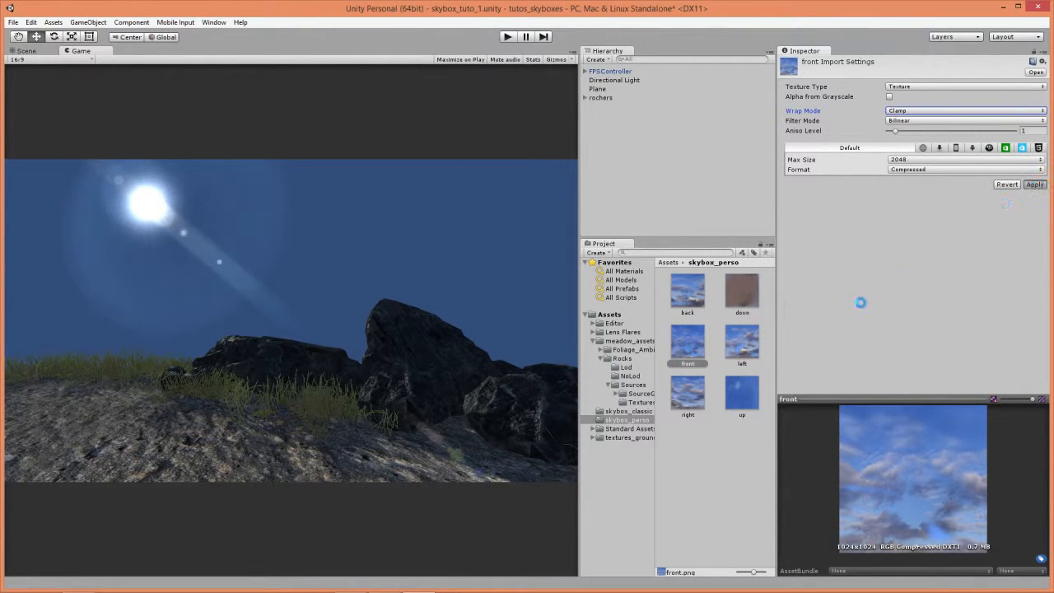
# Set the left texture's wrap mode to Clamp
pyautogui.click(742, 342)
pyautogui.click(913, 113)
pyautogui.click(912, 132)
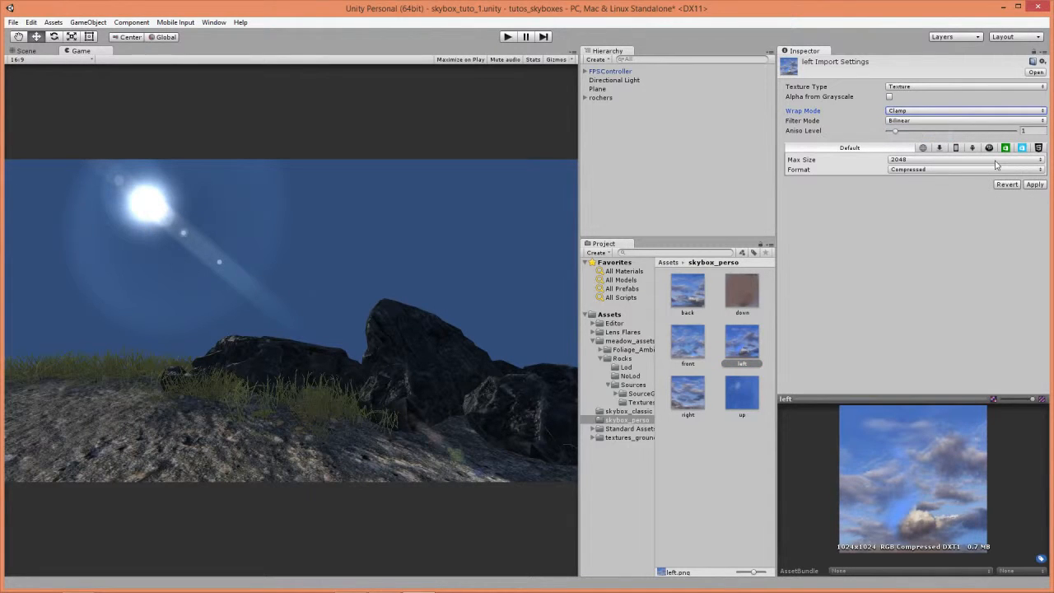
# Set the wrap mode of the right and up textures to Clamp and apply the import settings
pyautogui.click(680, 392)
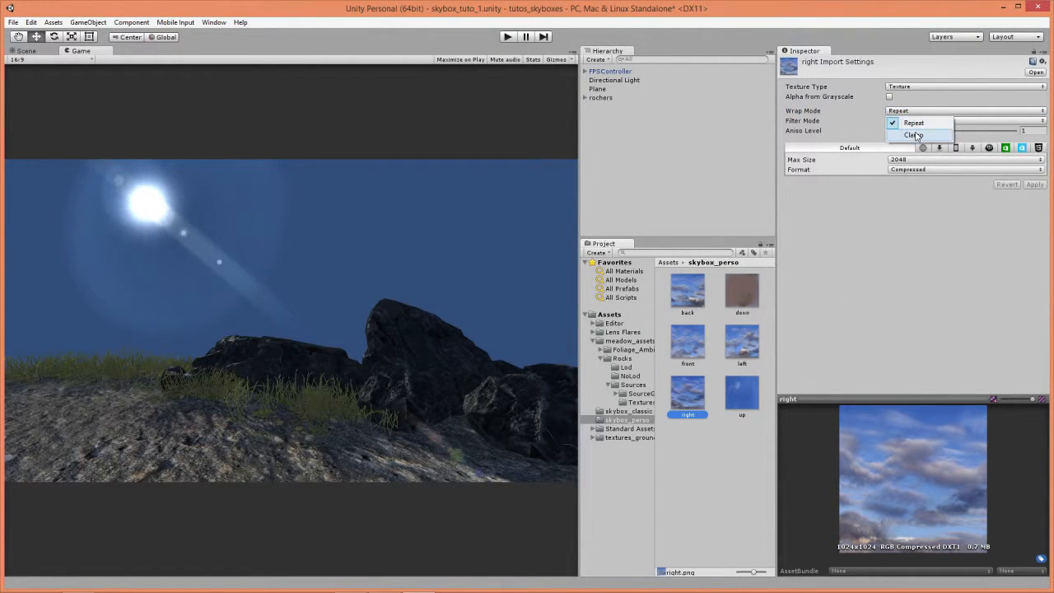
pyautogui.click(914, 134)
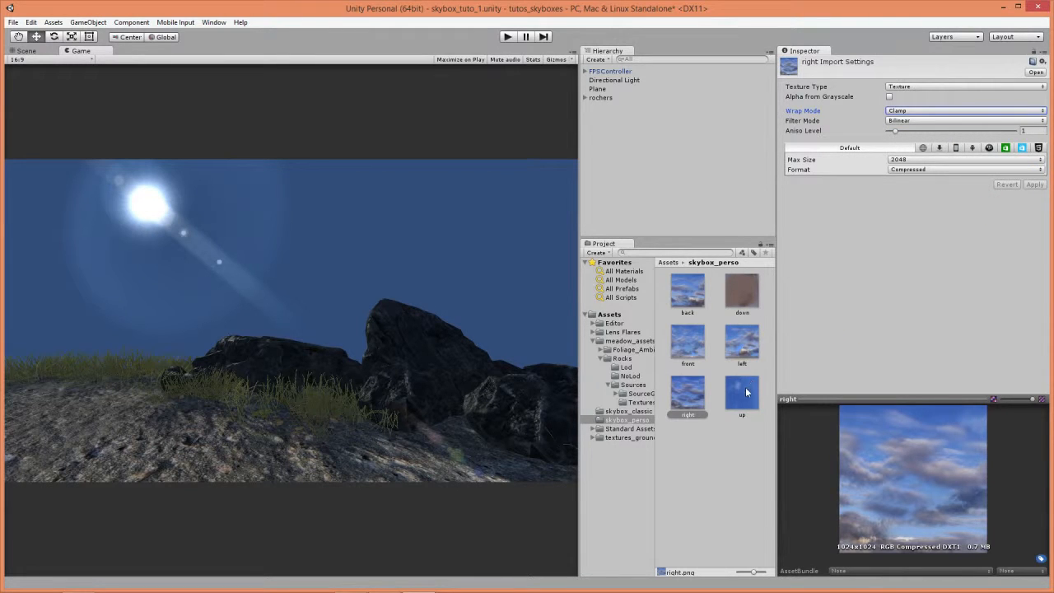
pyautogui.click(744, 388)
pyautogui.click(924, 113)
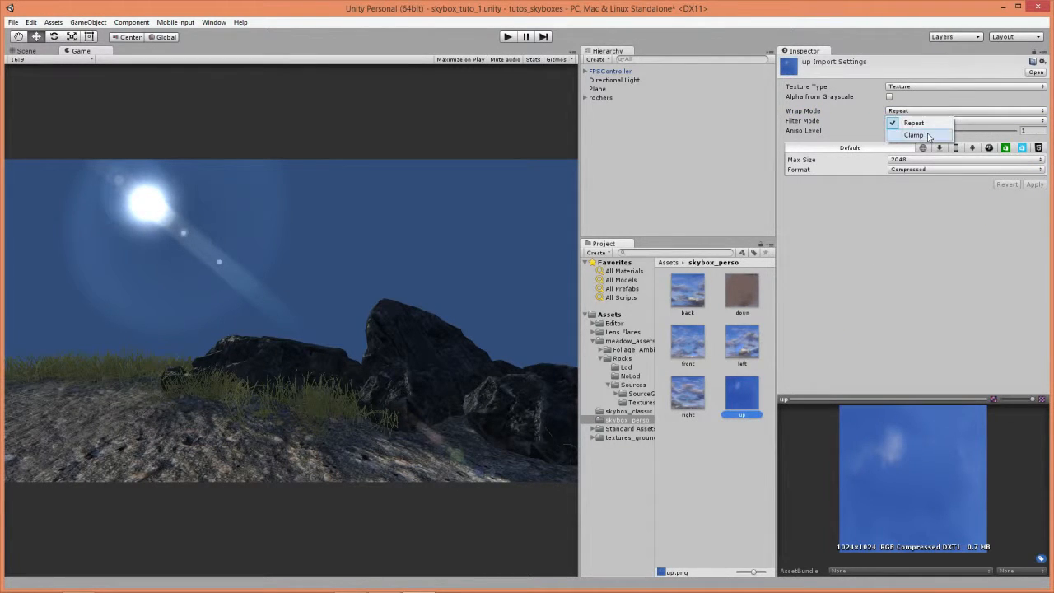
pyautogui.click(914, 135)
pyautogui.click(1034, 184)
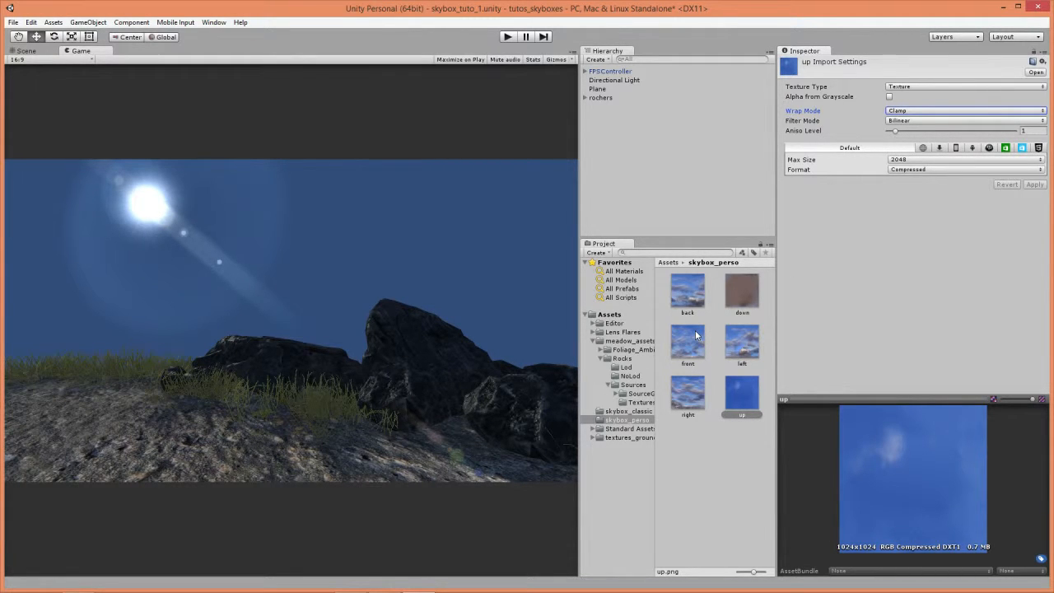
# Check the import settings and previews of the back, up, right and down textures
pyautogui.click(692, 301)
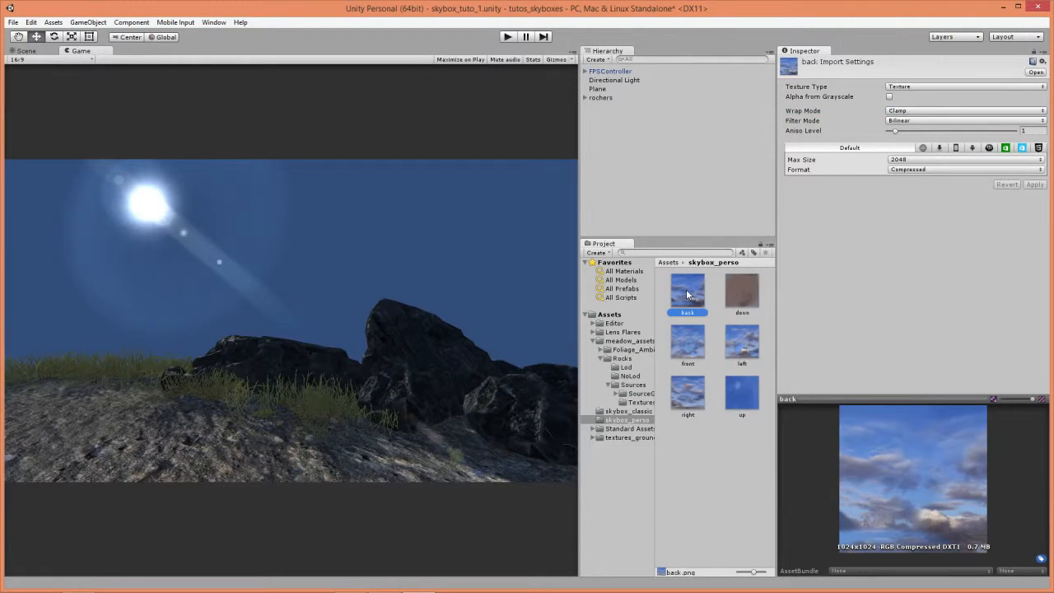
pyautogui.click(741, 400)
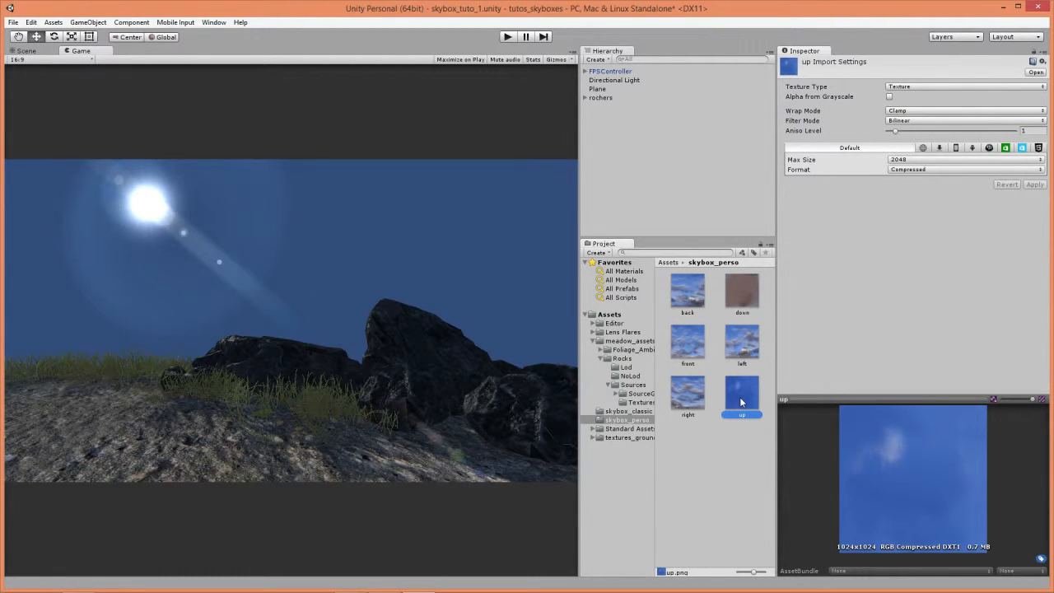
pyautogui.click(689, 400)
pyautogui.click(693, 290)
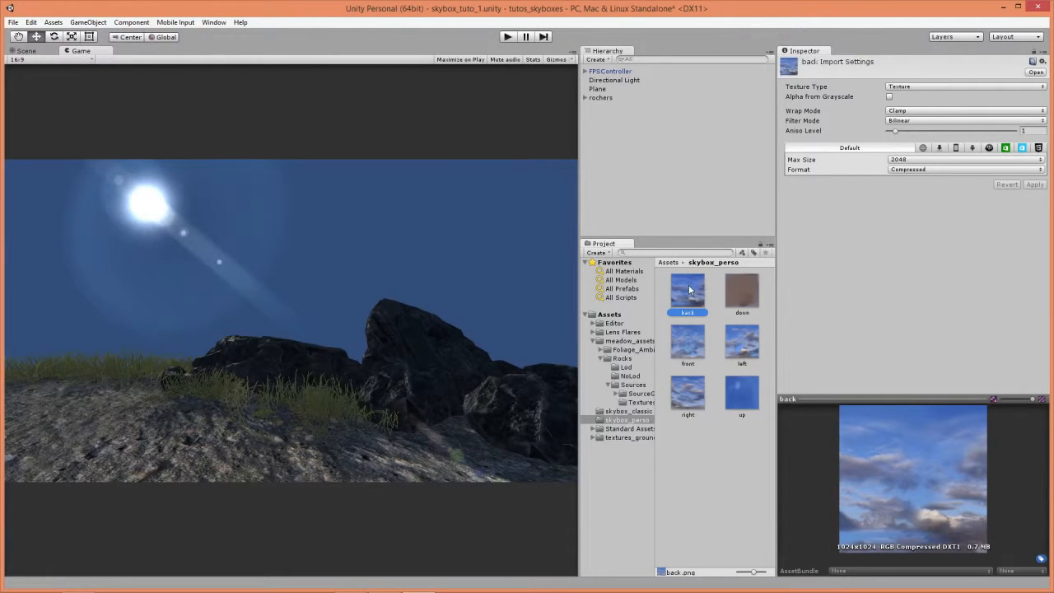
pyautogui.click(748, 301)
pyautogui.click(692, 298)
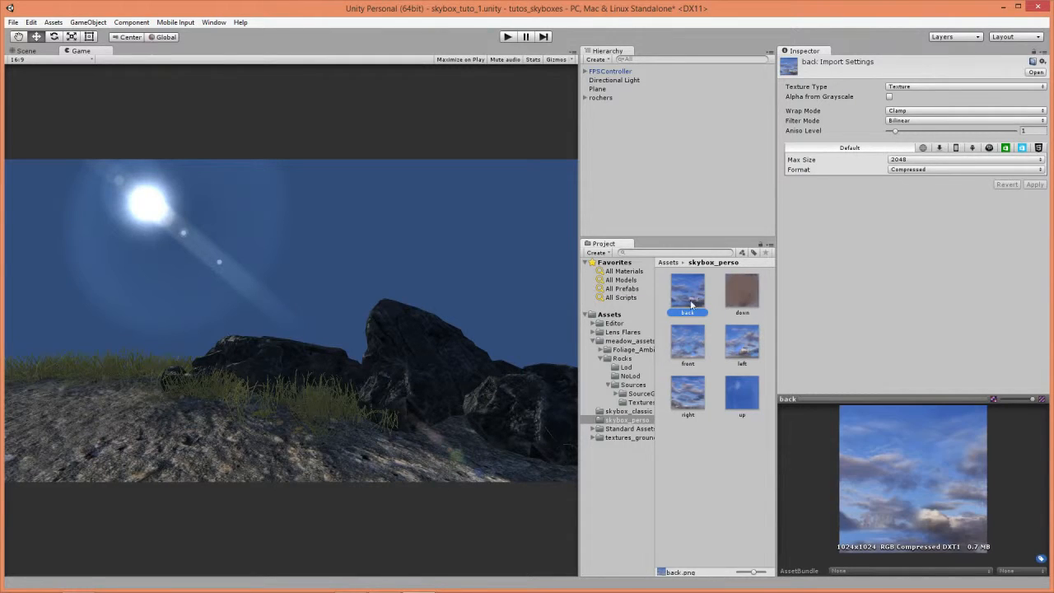
# Create a new material named skybox_perso in the skybox_perso folder
pyautogui.rightClick(699, 460)
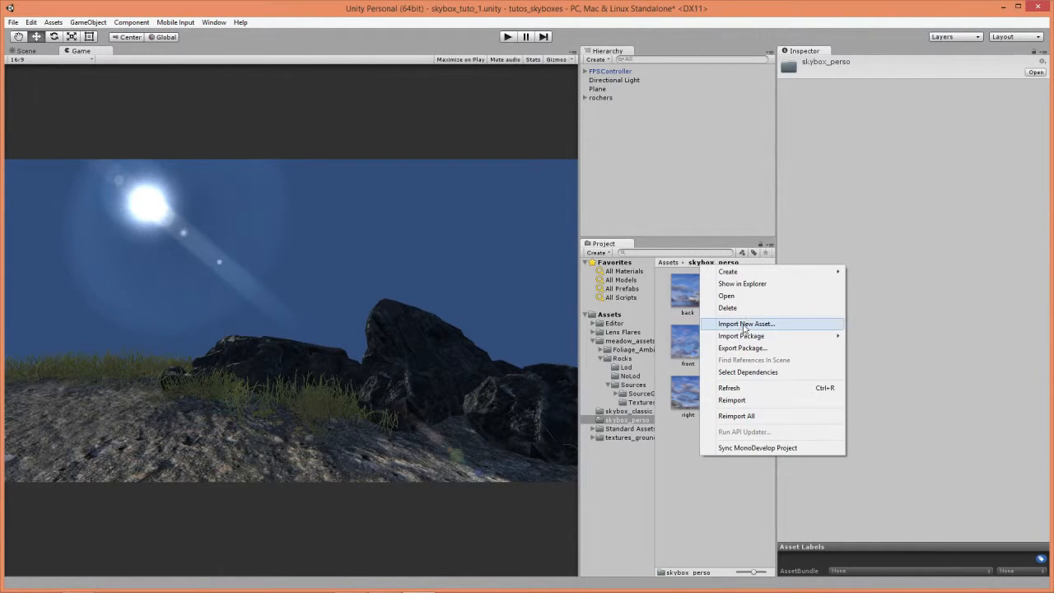
pyautogui.moveTo(749, 272)
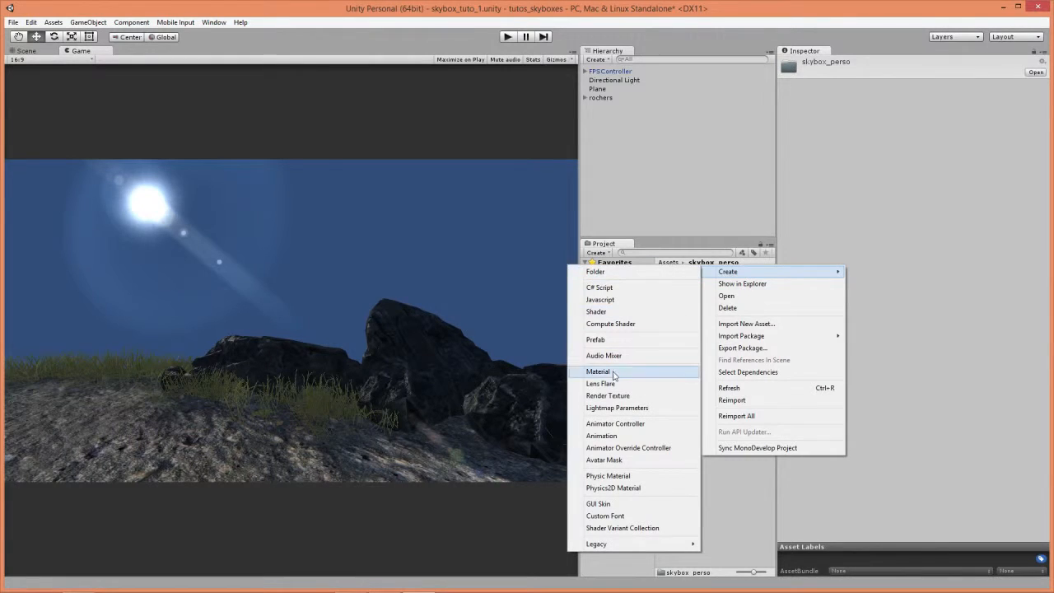
pyautogui.click(613, 374)
pyautogui.write('skybo')
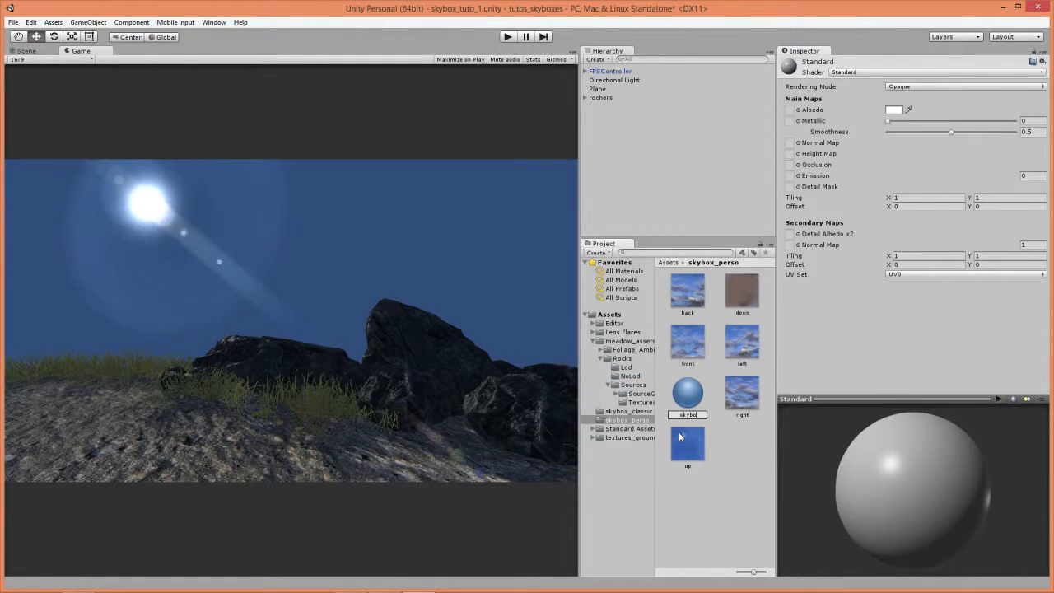
pyautogui.write('x_perso')
pyautogui.press('Return')
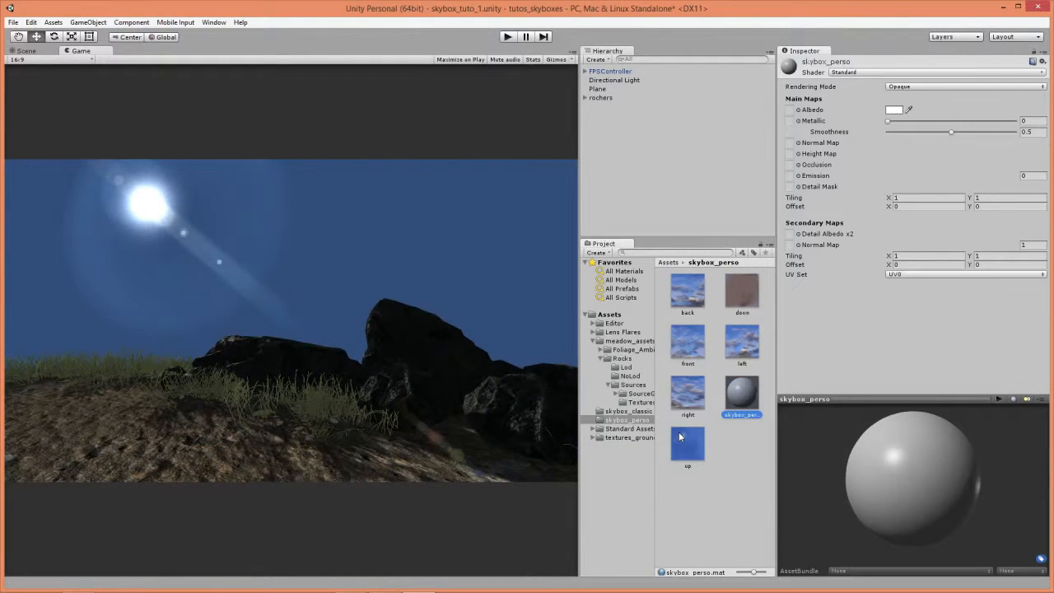
# Change the skybox_perso material's shader to Skybox/6 Sided
pyautogui.click(893, 73)
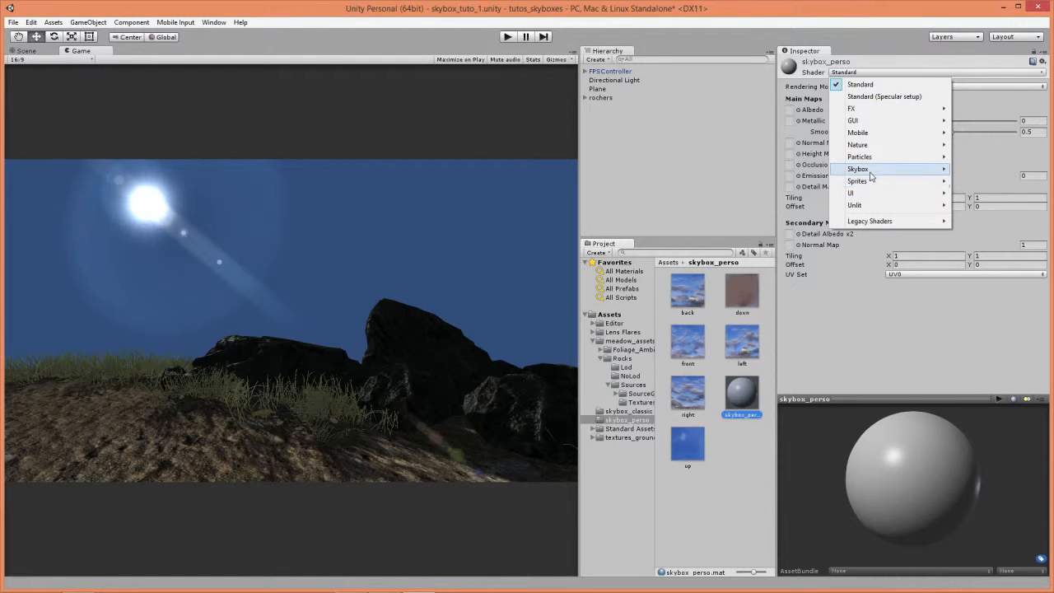
pyautogui.moveTo(870, 175)
pyautogui.click(784, 169)
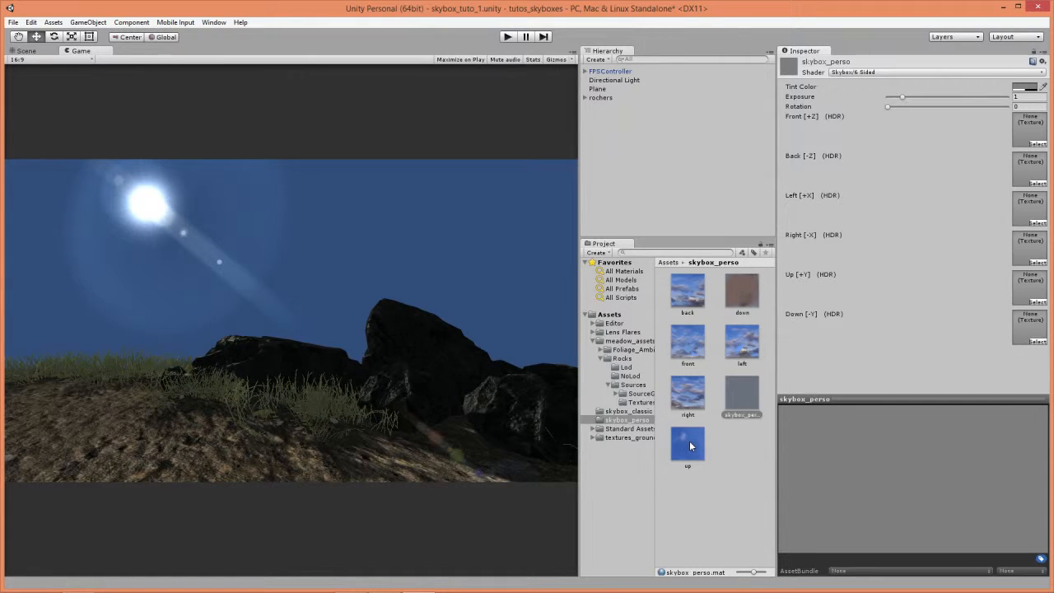
# Assign the up, left, right, front, down and back textures to the matching face slots of the skybox_perso material
pyautogui.moveTo(688, 443); pyautogui.dragTo(1029, 284)
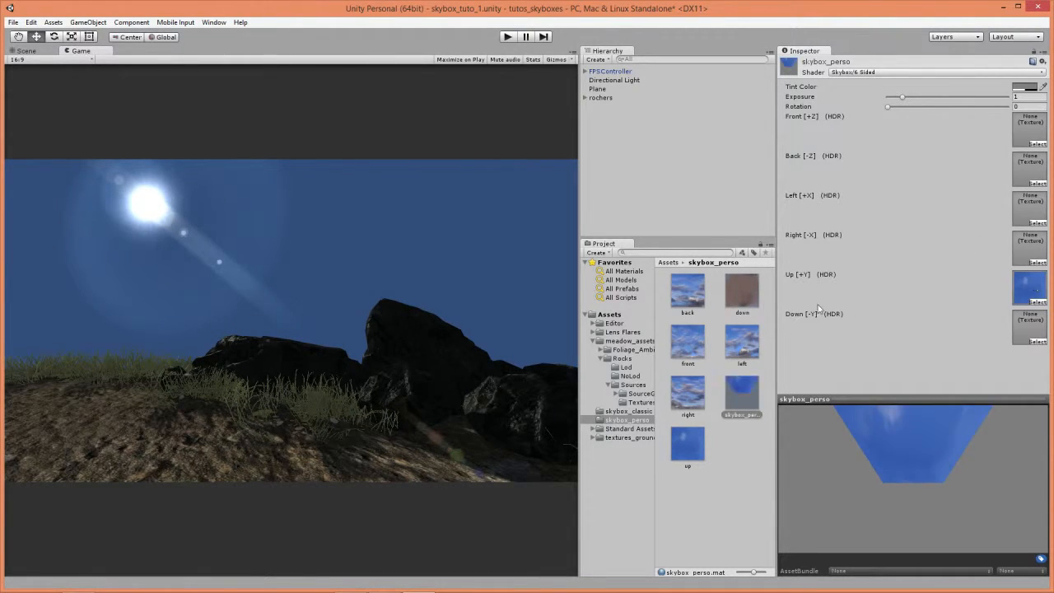
pyautogui.moveTo(737, 341); pyautogui.dragTo(1031, 206)
pyautogui.moveTo(687, 395); pyautogui.dragTo(1028, 258)
pyautogui.moveTo(687, 350); pyautogui.dragTo(1029, 128)
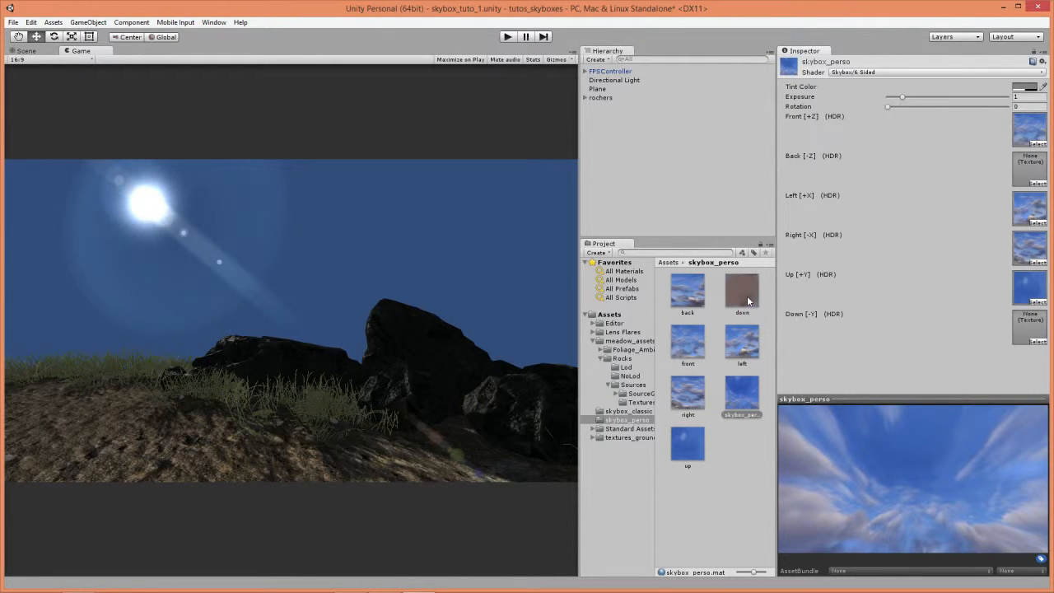
pyautogui.moveTo(747, 296); pyautogui.dragTo(1029, 329)
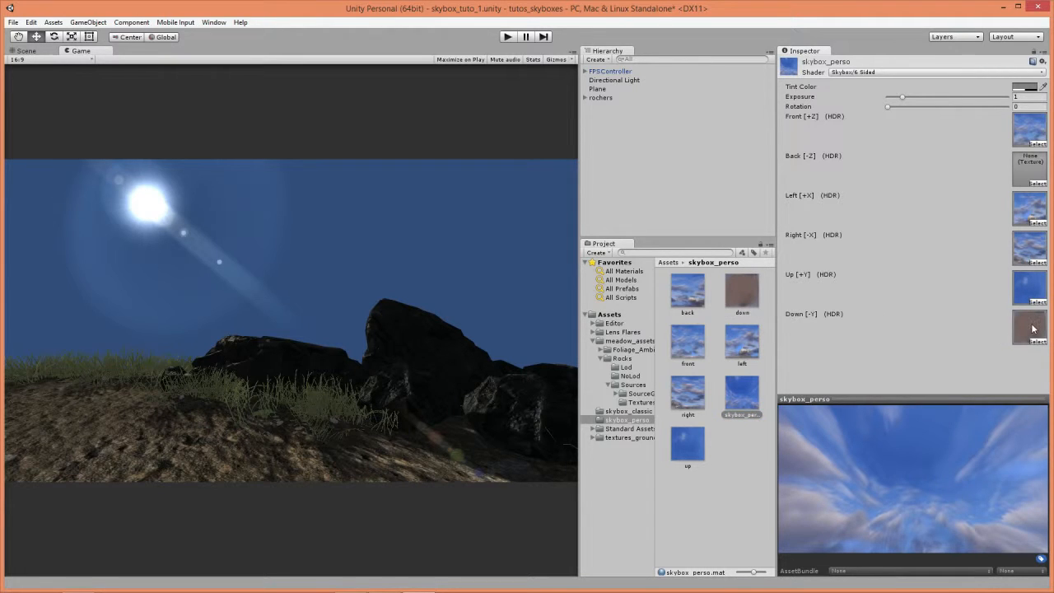
pyautogui.click(680, 449)
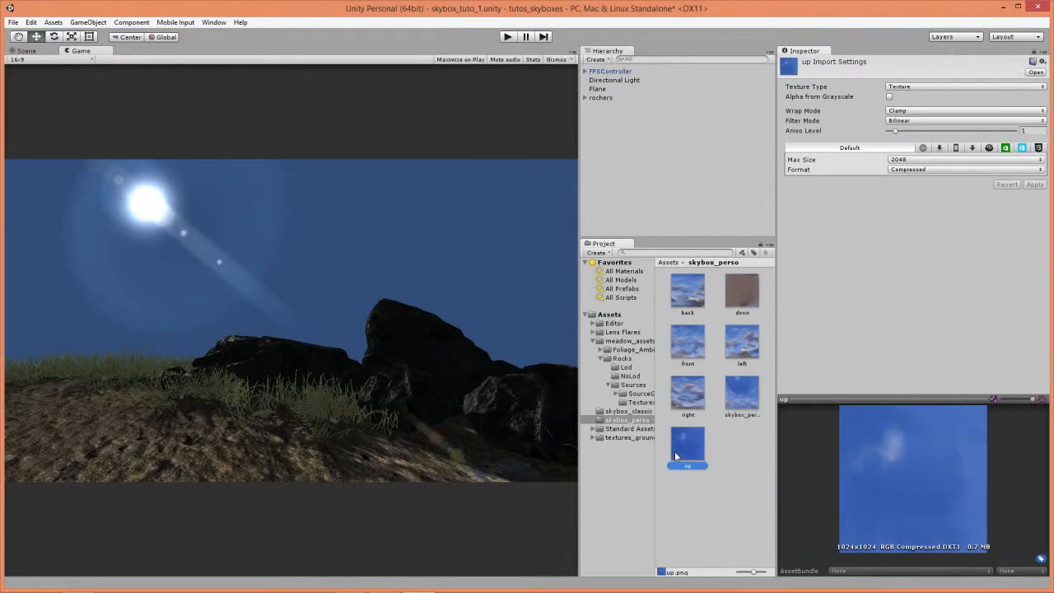
pyautogui.click(739, 396)
pyautogui.moveTo(688, 296); pyautogui.dragTo(1029, 170)
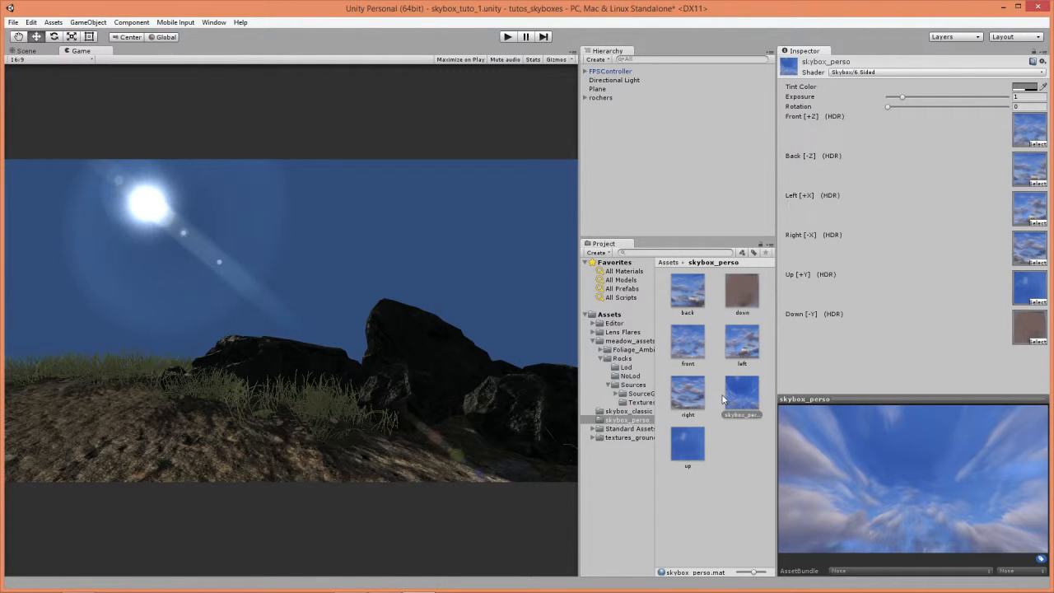
# Set the scene's environment lighting skybox to the skybox_perso material and close the lighting settings
pyautogui.click(212, 22)
pyautogui.click(127, 239)
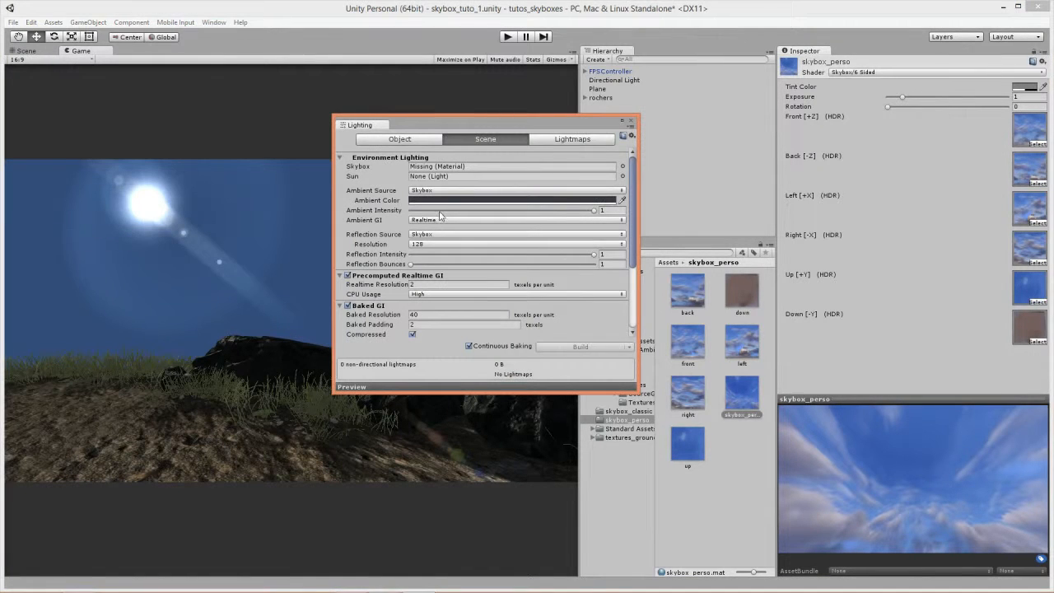
pyautogui.click(621, 167)
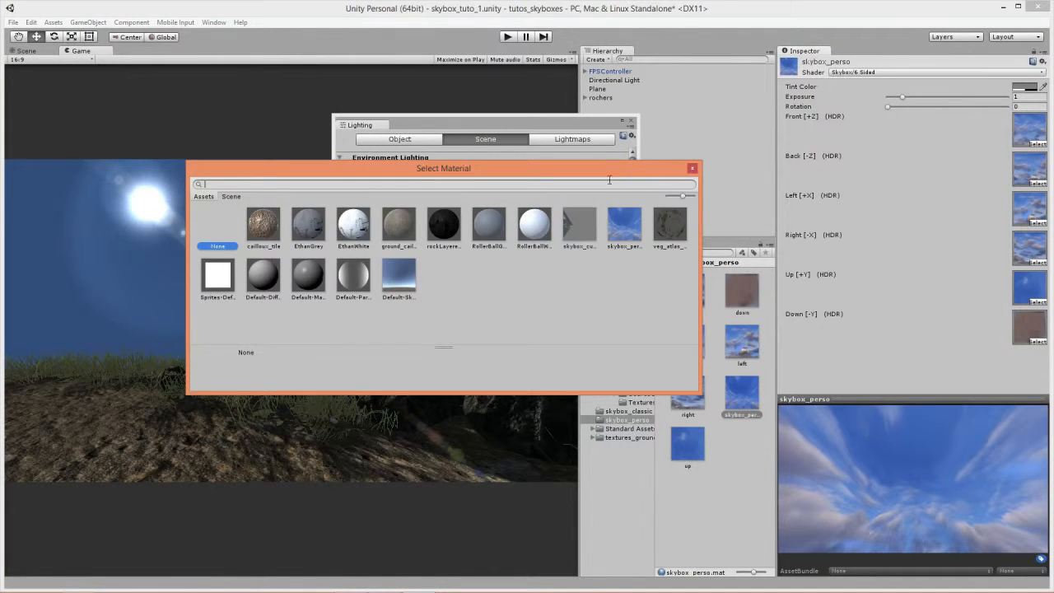
pyautogui.click(621, 221)
pyautogui.click(695, 171)
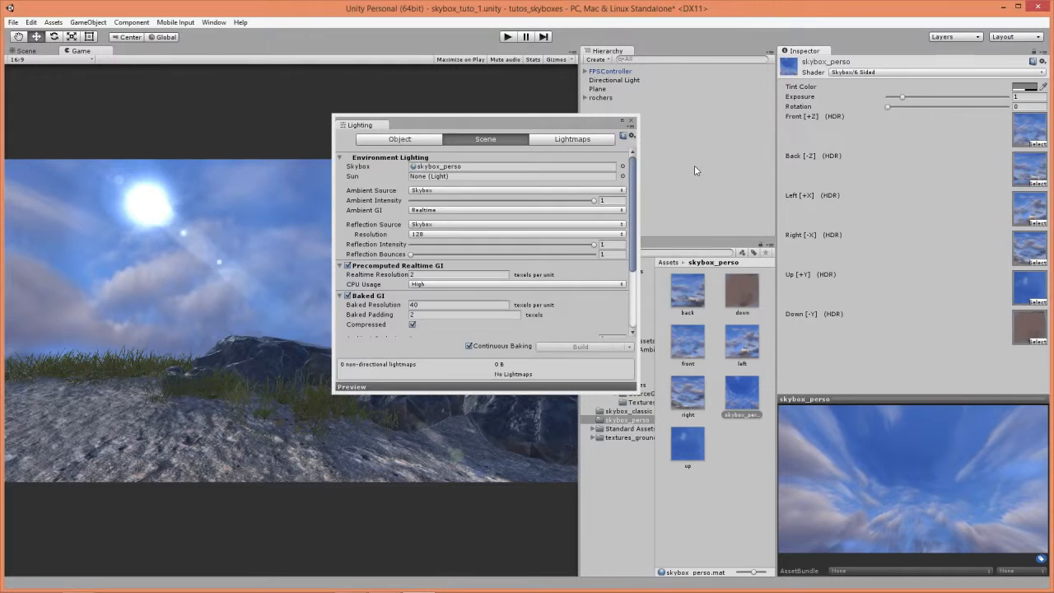
pyautogui.click(631, 121)
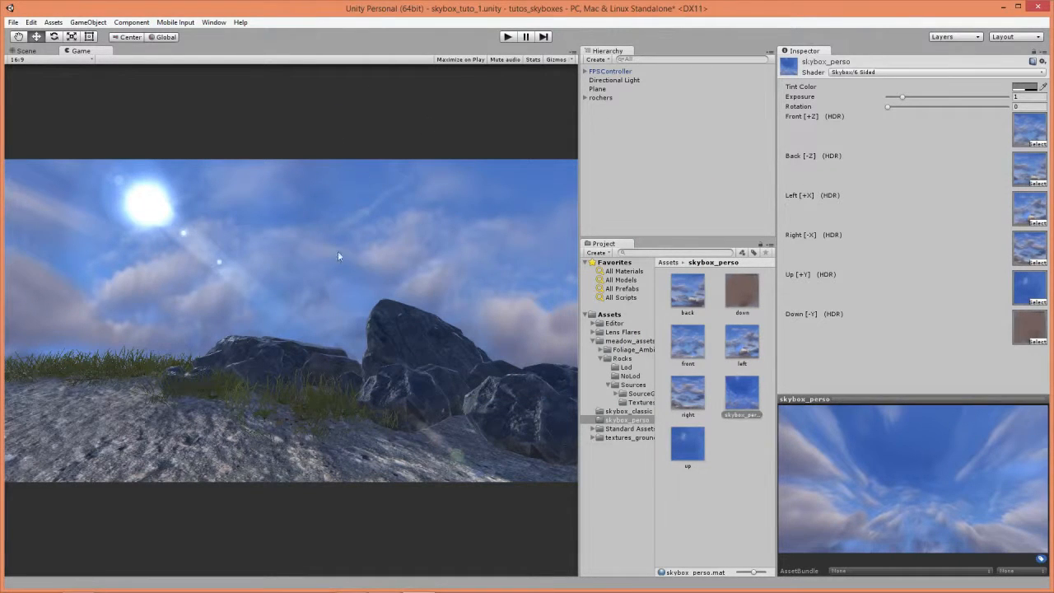
# Play the scene, walk around to inspect the new skybox from all directions, and stop the playback
pyautogui.click(506, 37)
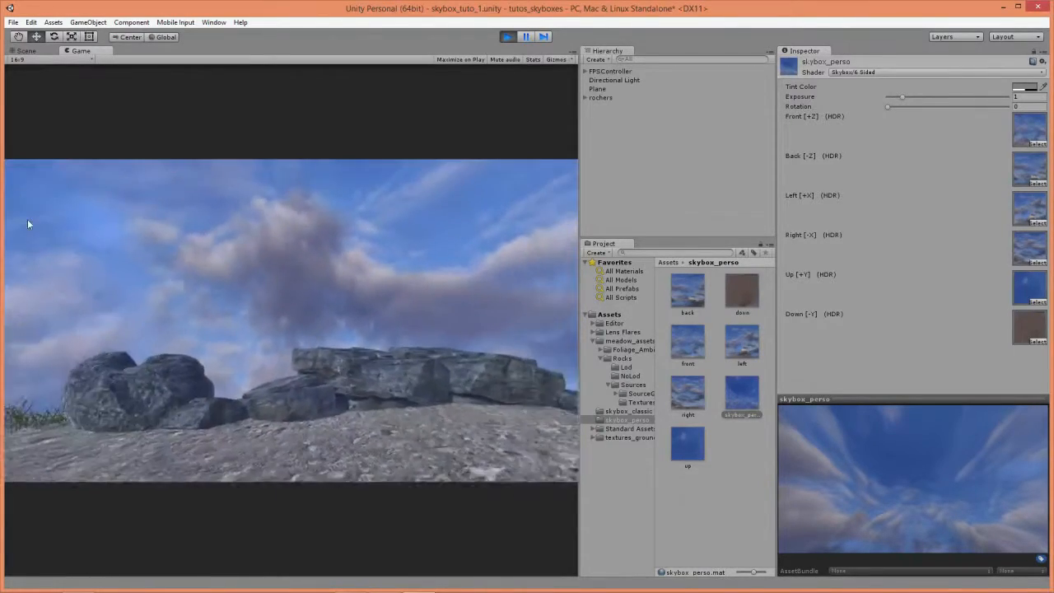
pyautogui.press('w')
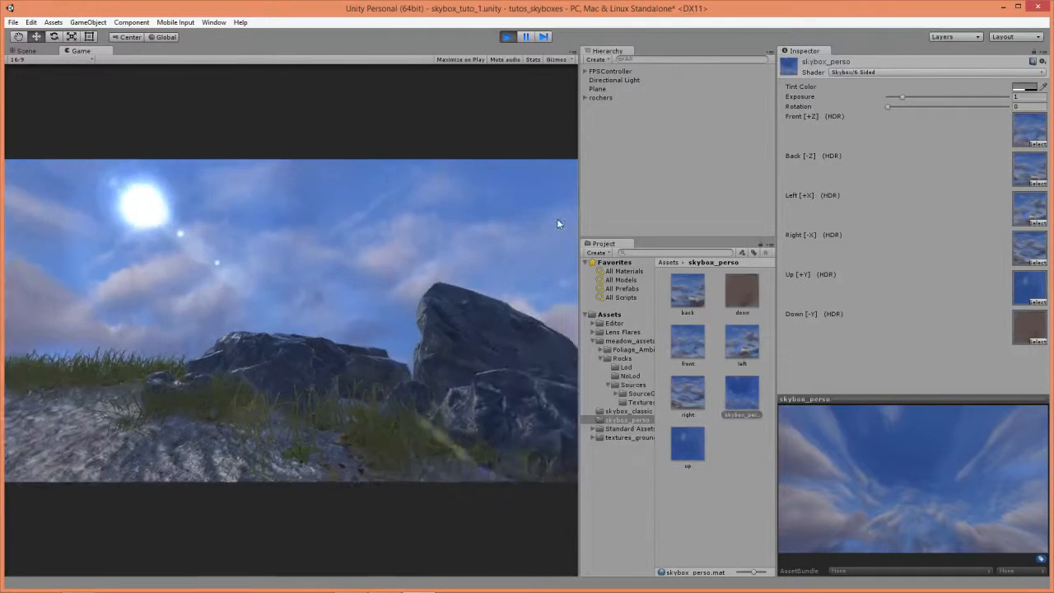
pyautogui.click(508, 36)
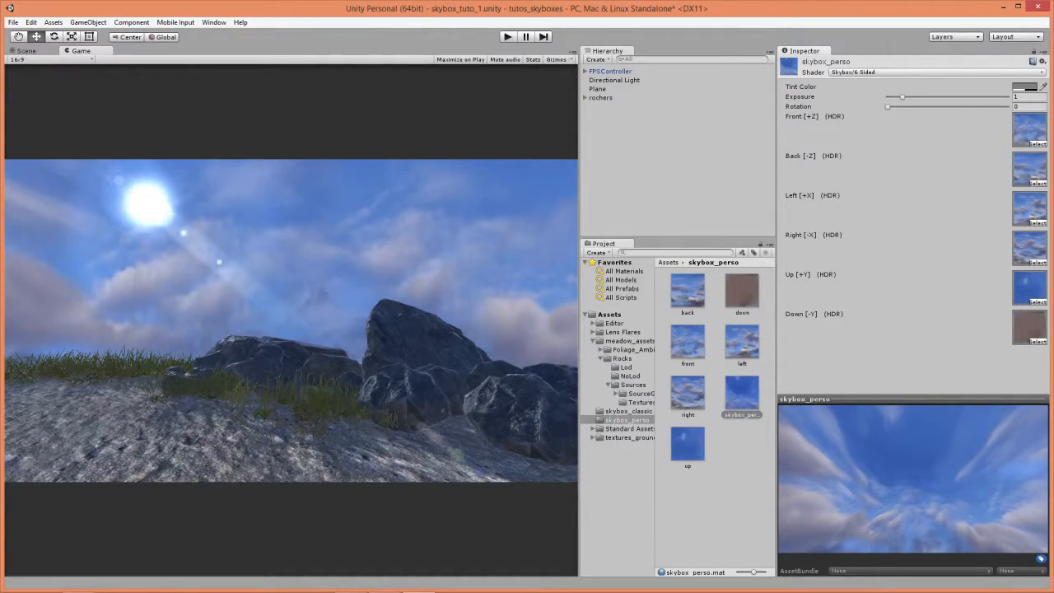
pyautogui.click(351, 585)
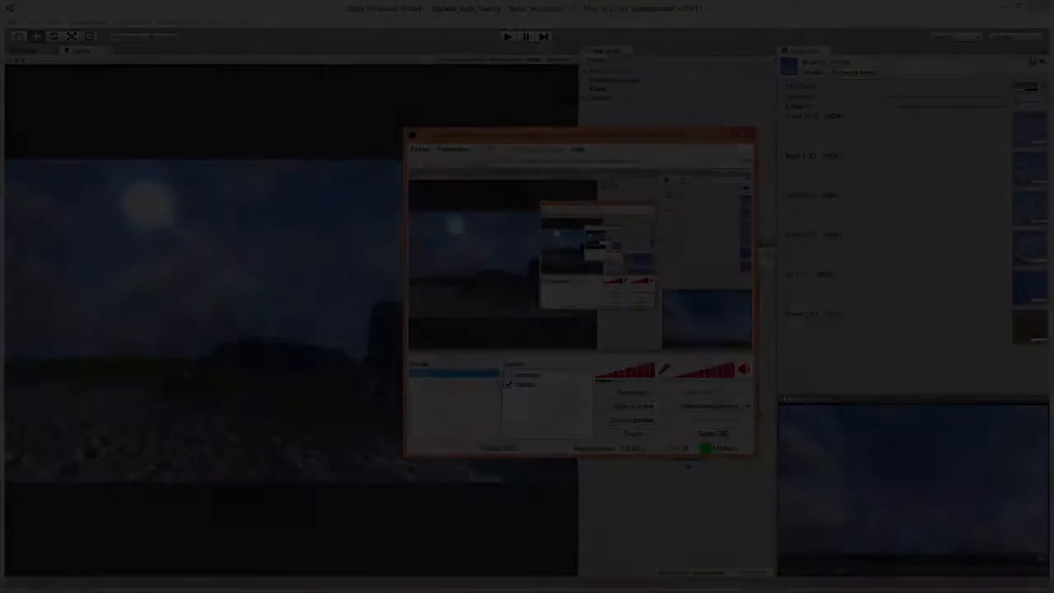